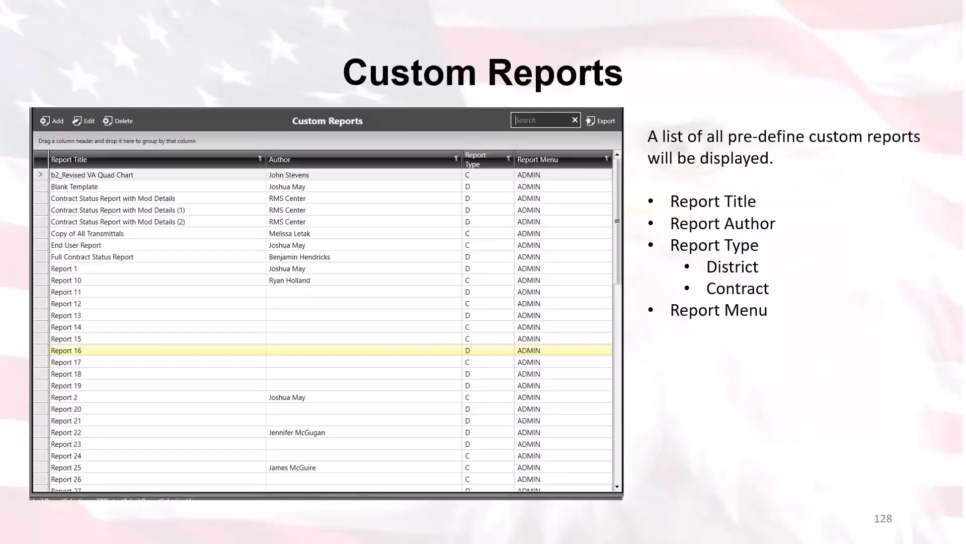
pyautogui.press('Right')
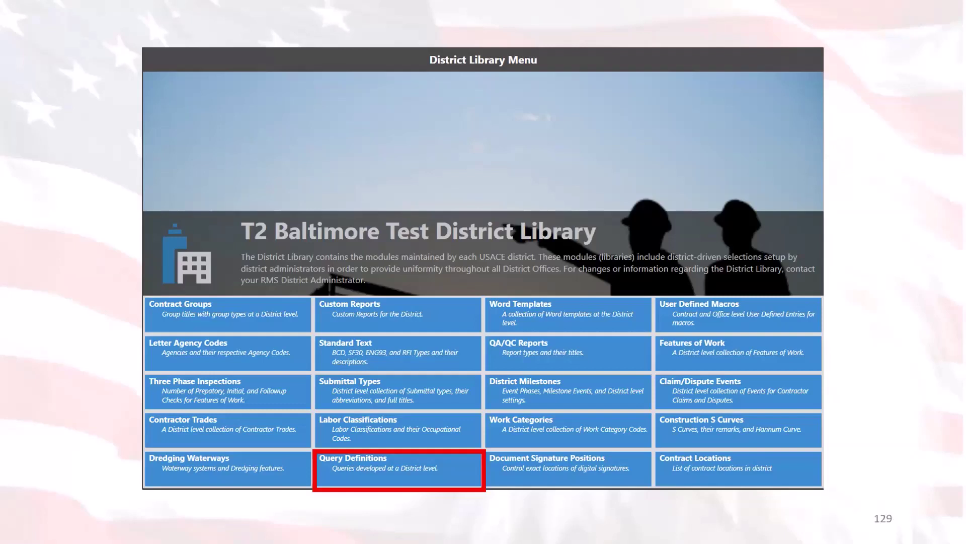
pyautogui.press('Right')
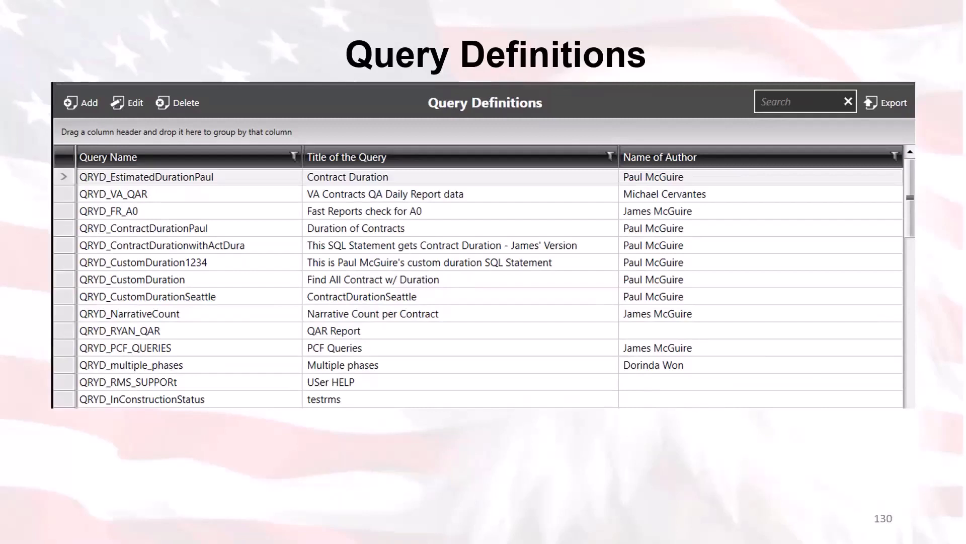
pyautogui.press('Right')
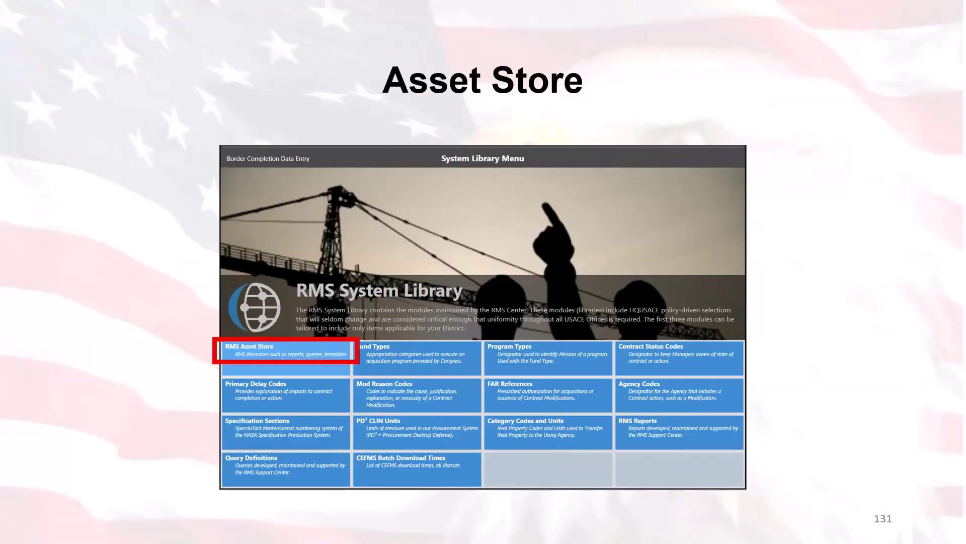
pyautogui.press('Right')
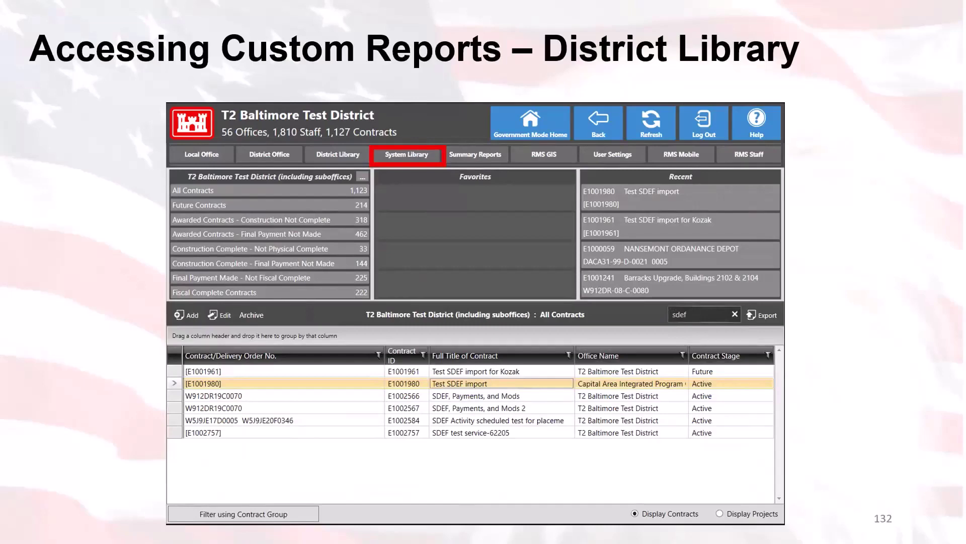
pyautogui.press('Right')
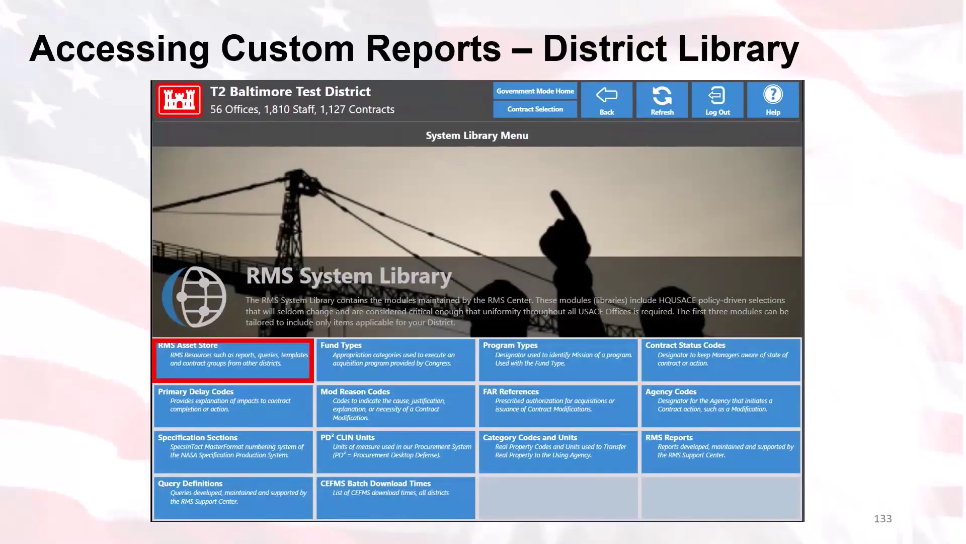
pyautogui.press('Right')
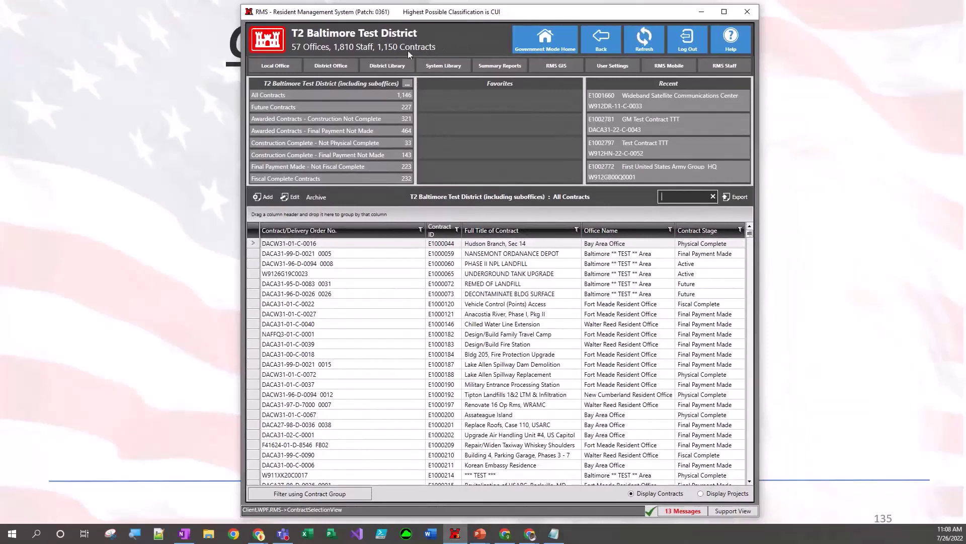
# Open the Custom Reports list in the District Library and start a new custom report.
pyautogui.click(375, 67)
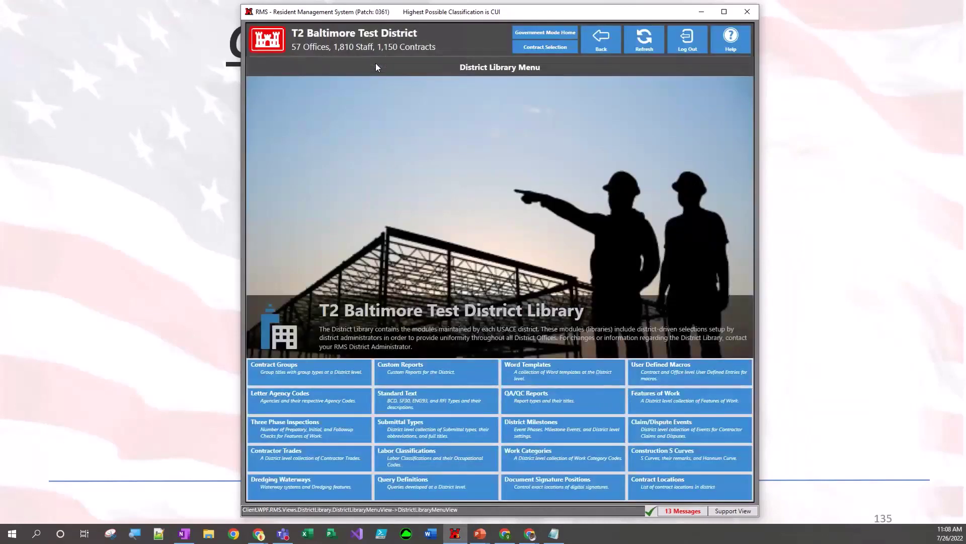
pyautogui.click(422, 379)
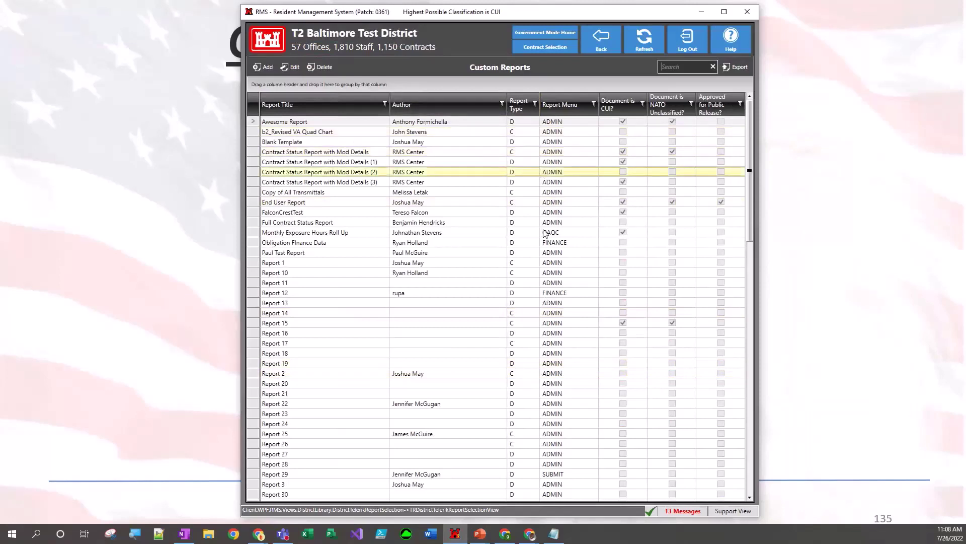
pyautogui.scroll(-5, 492, 240)
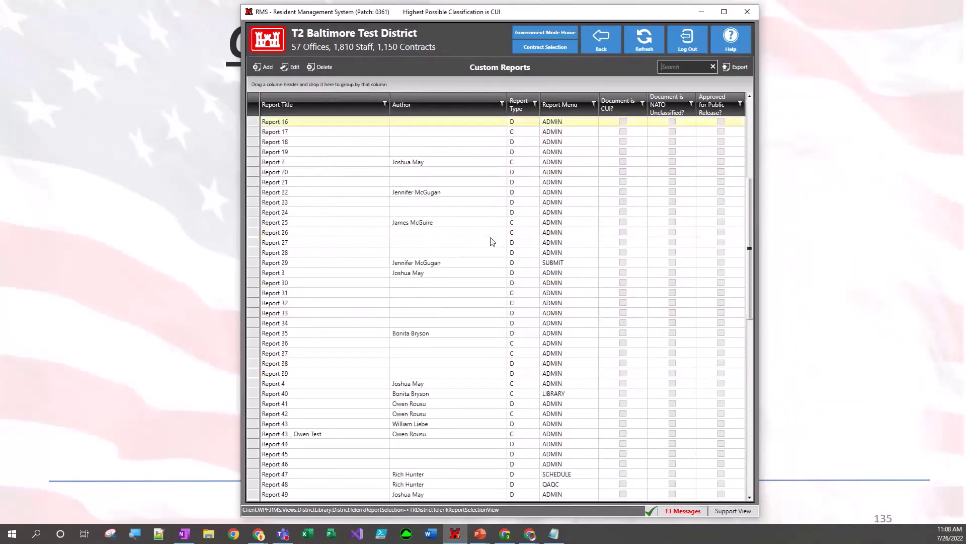
pyautogui.scroll(5, 492, 240)
pyautogui.scroll(3, 478, 197)
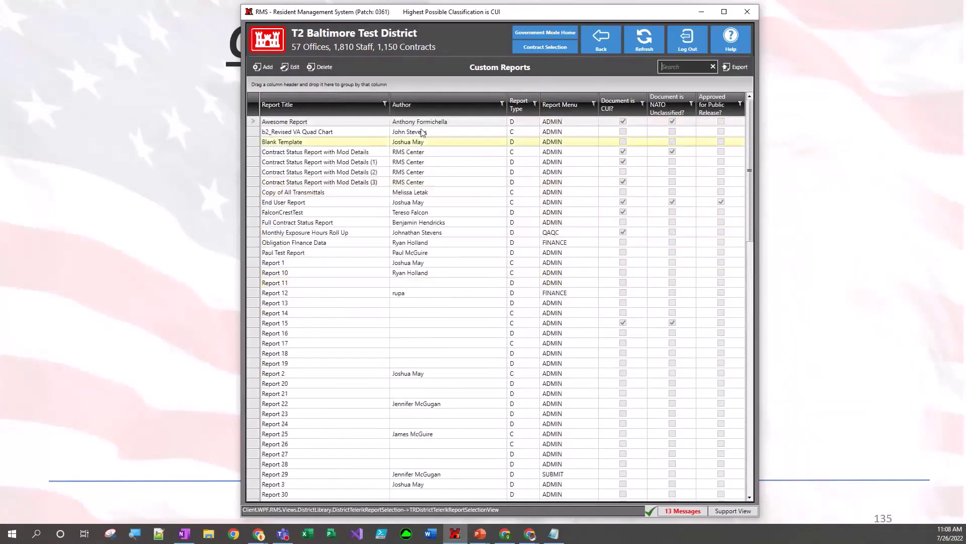
pyautogui.click(276, 65)
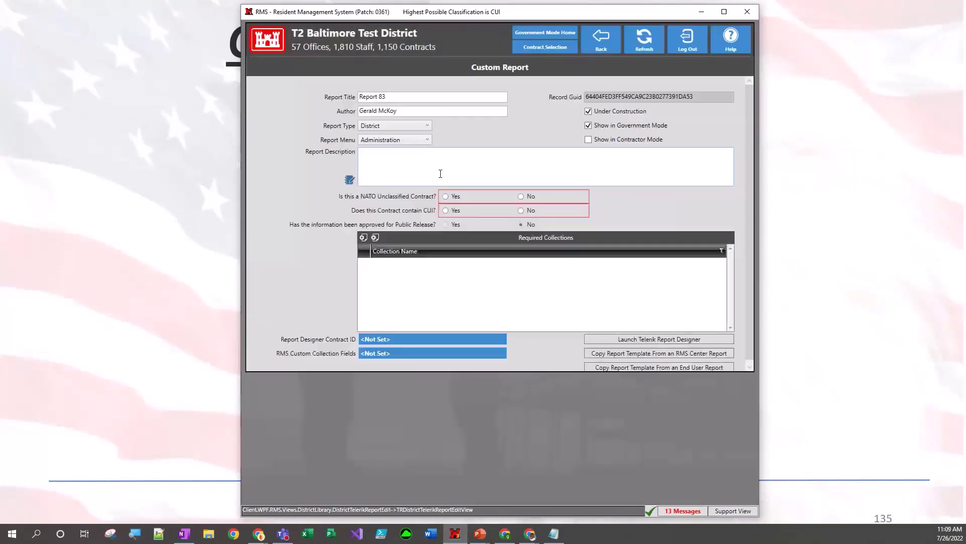
# Append "-TTTQ3-01" to the report title so it reads "Report 83-TTTQ3-01".
pyautogui.click(429, 99)
pyautogui.click(429, 99)
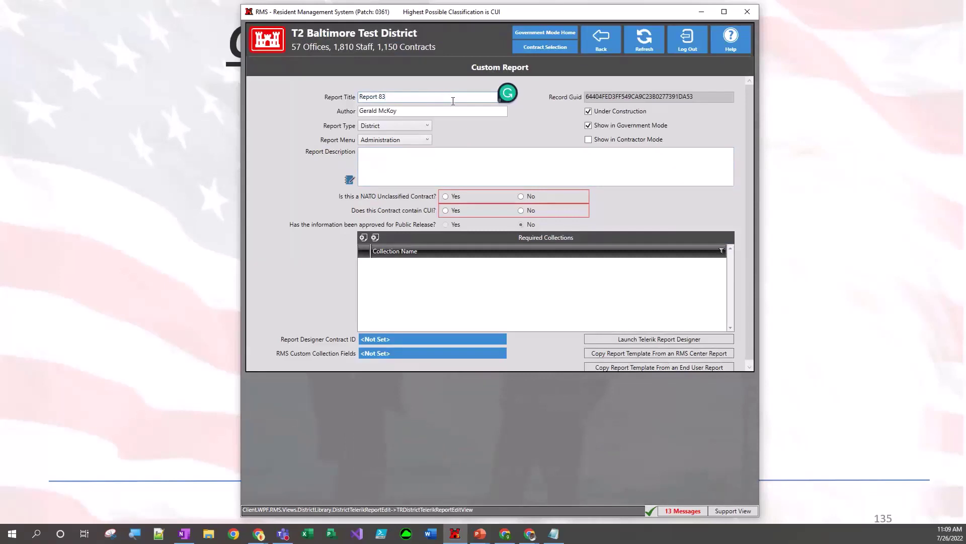
pyautogui.write('-TTTQ3-01')
# Set the report type to Contract and view the available report menu options.
pyautogui.click(425, 126)
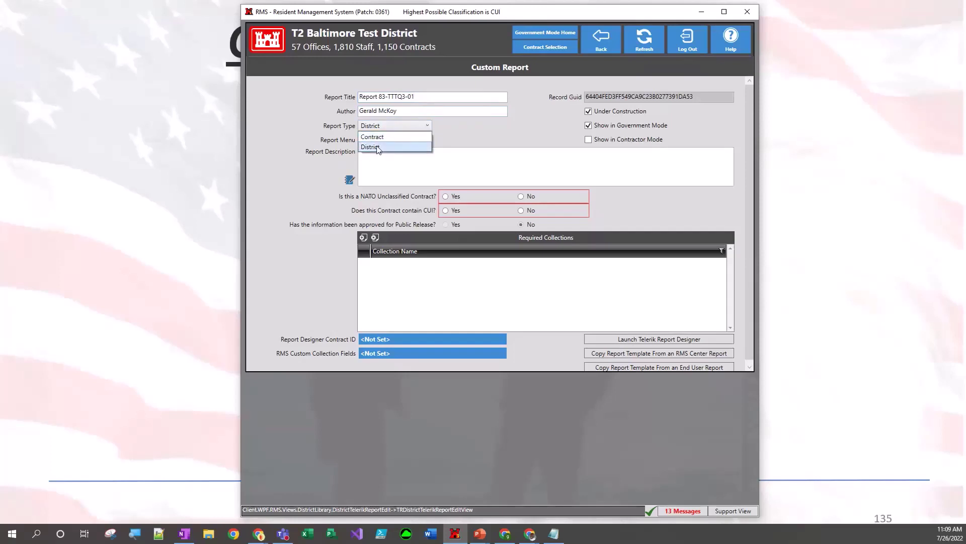
pyautogui.click(448, 134)
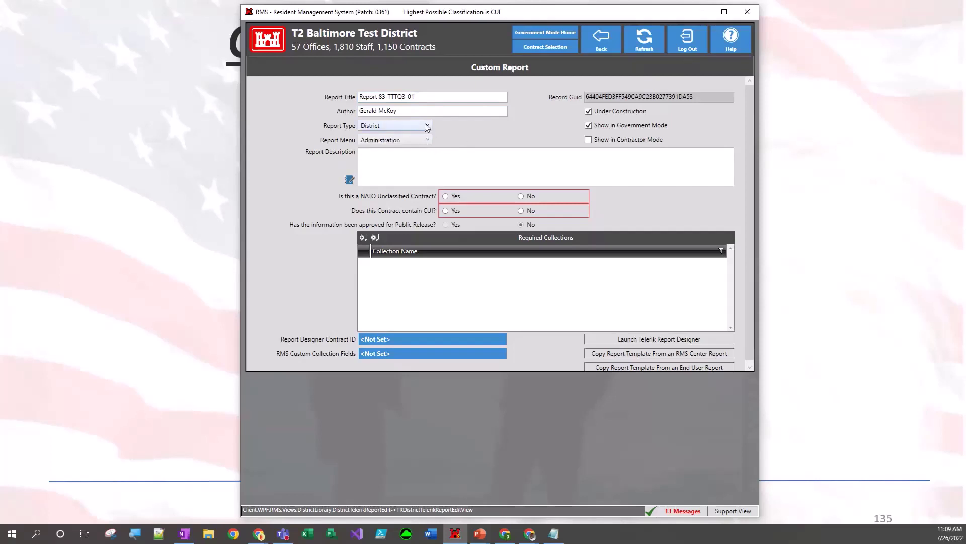
pyautogui.click(427, 126)
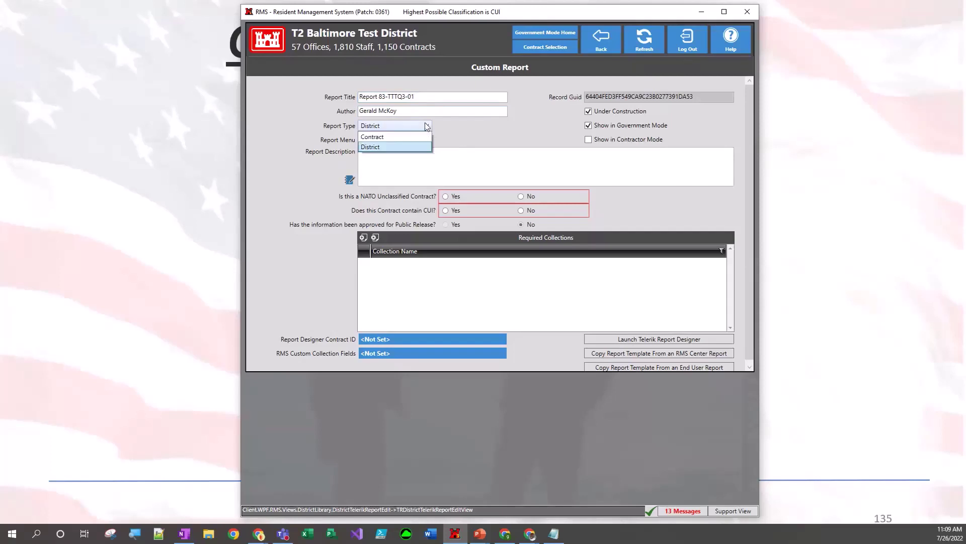
pyautogui.click(378, 135)
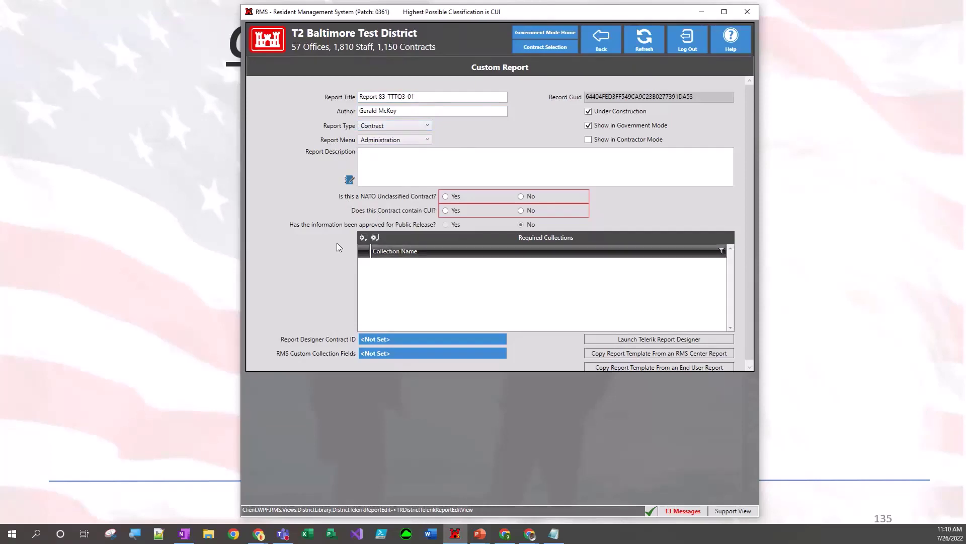
pyautogui.click(420, 142)
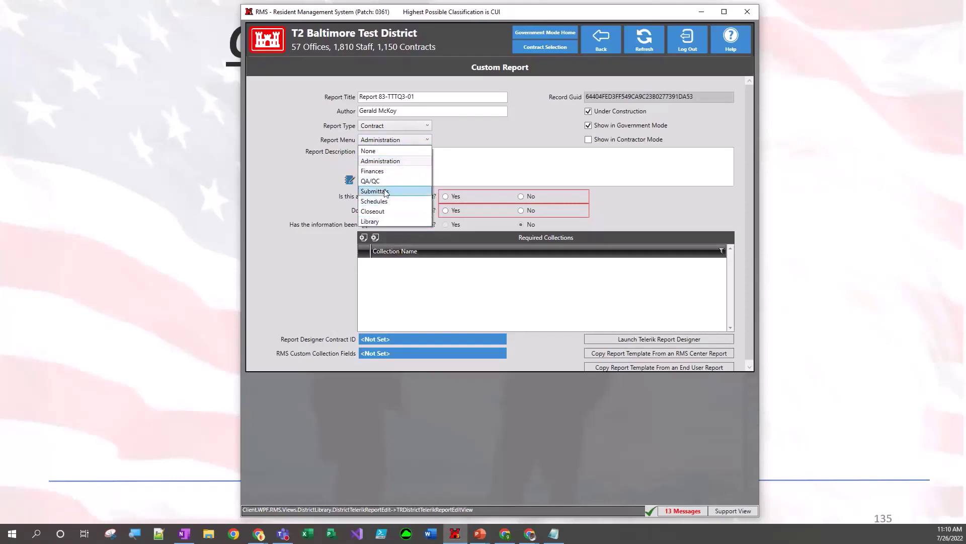
pyautogui.click(313, 163)
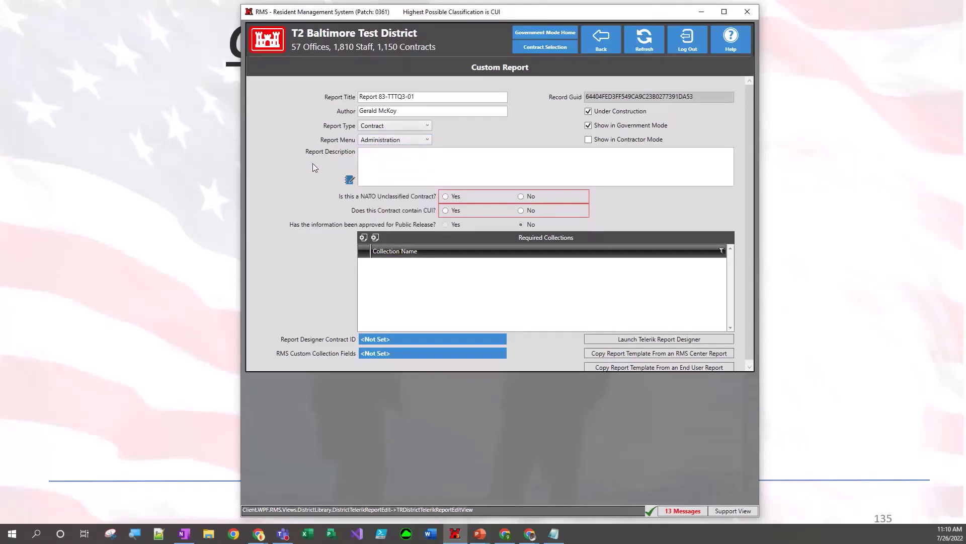
# Describe the report as "This is my test report." and answer No to the NATO Unclassified and CUI questions.
pyautogui.click(388, 168)
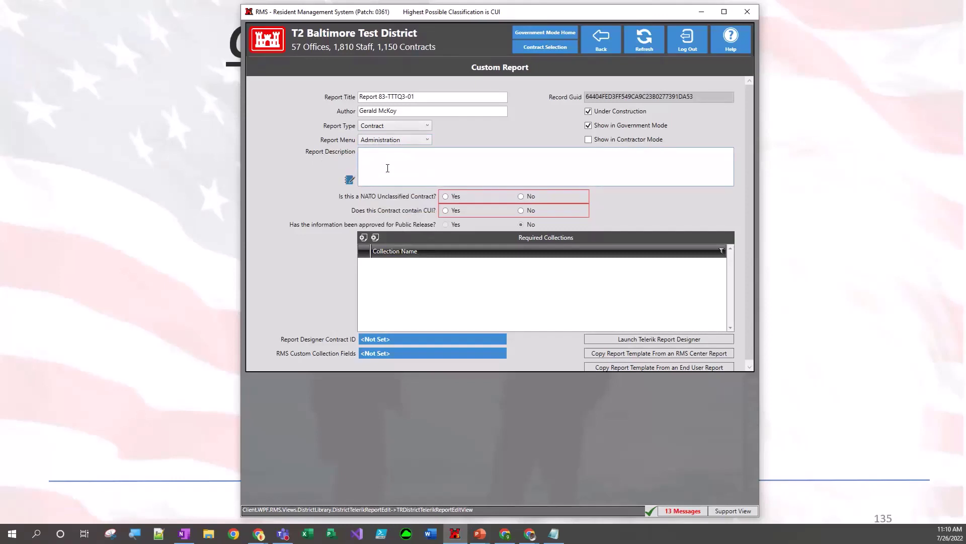
pyautogui.write('This is my test report.')
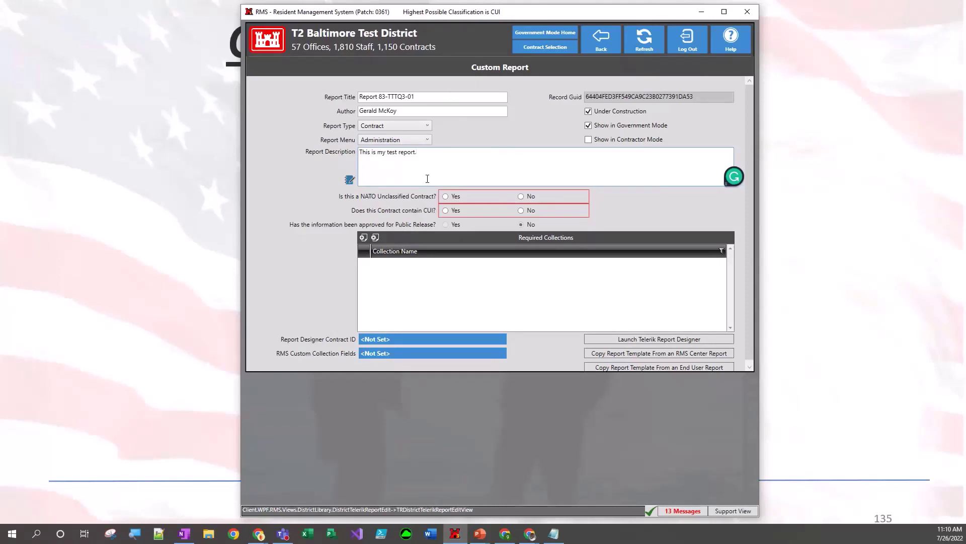
pyautogui.click(521, 196)
pyautogui.click(521, 211)
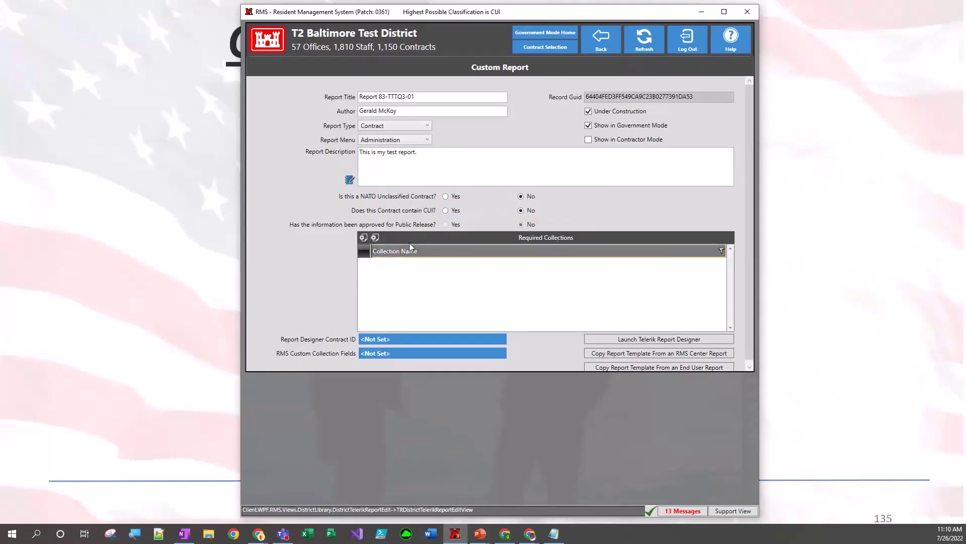
# Review the collections available for a Contract report, and switch the report type to District to review its collections without adding any.
pyautogui.click(363, 238)
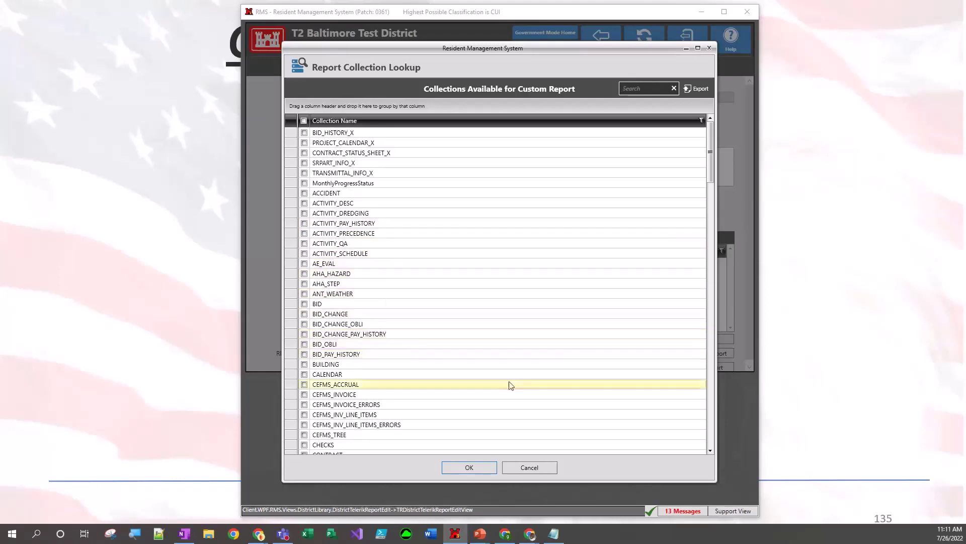
pyautogui.click(514, 468)
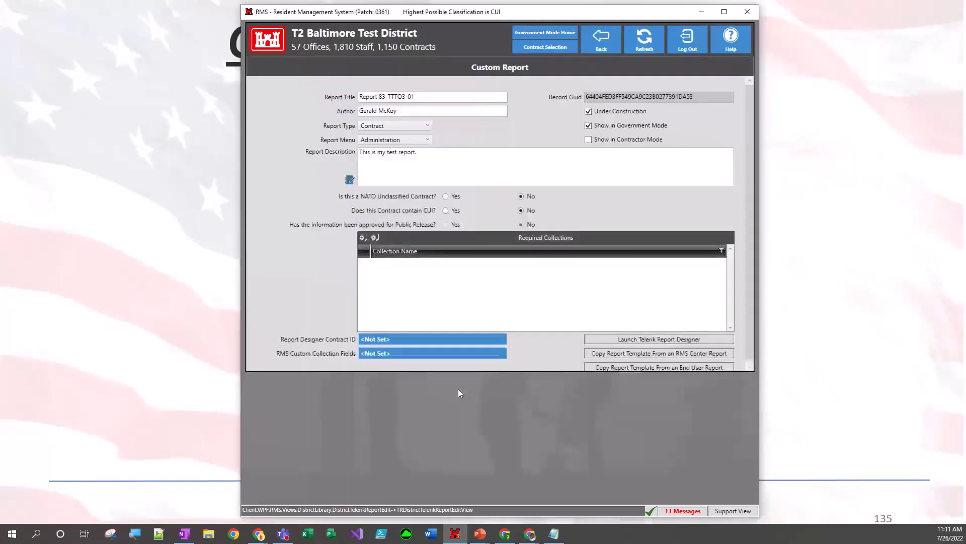
pyautogui.click(425, 127)
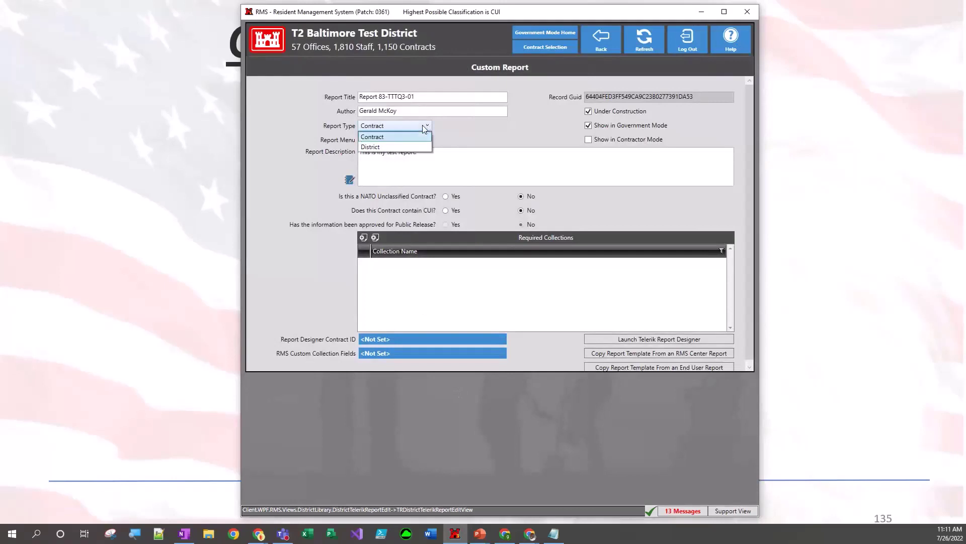
pyautogui.click(375, 147)
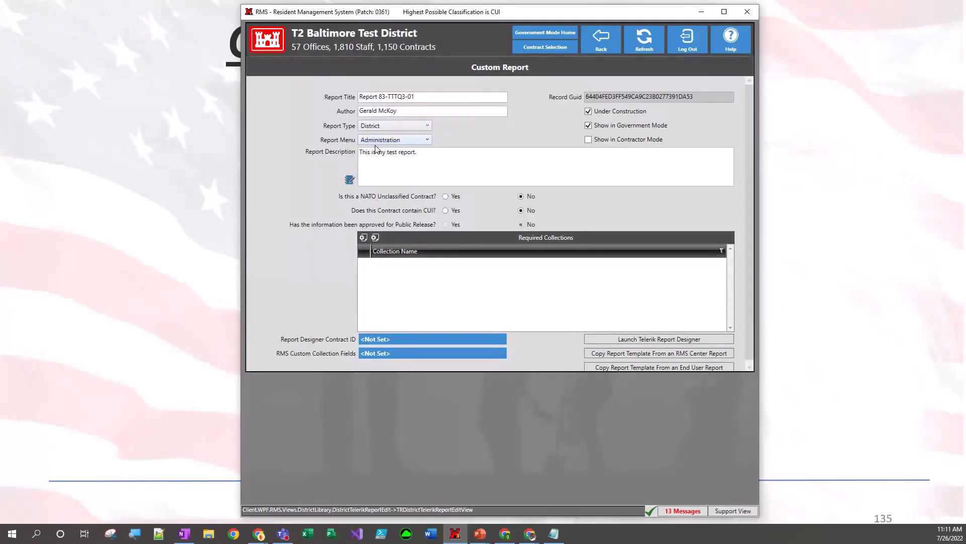
pyautogui.click(364, 238)
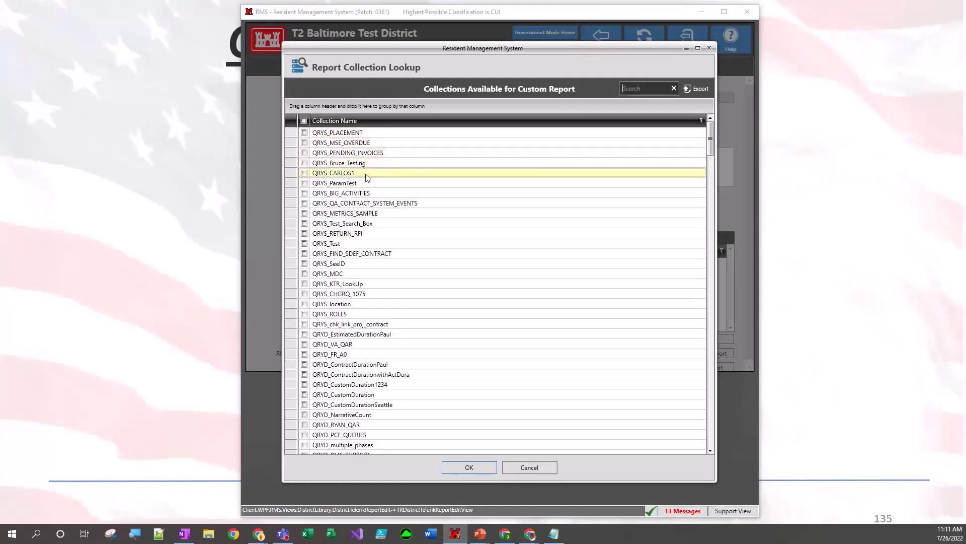
pyautogui.scroll(-1, 367, 177)
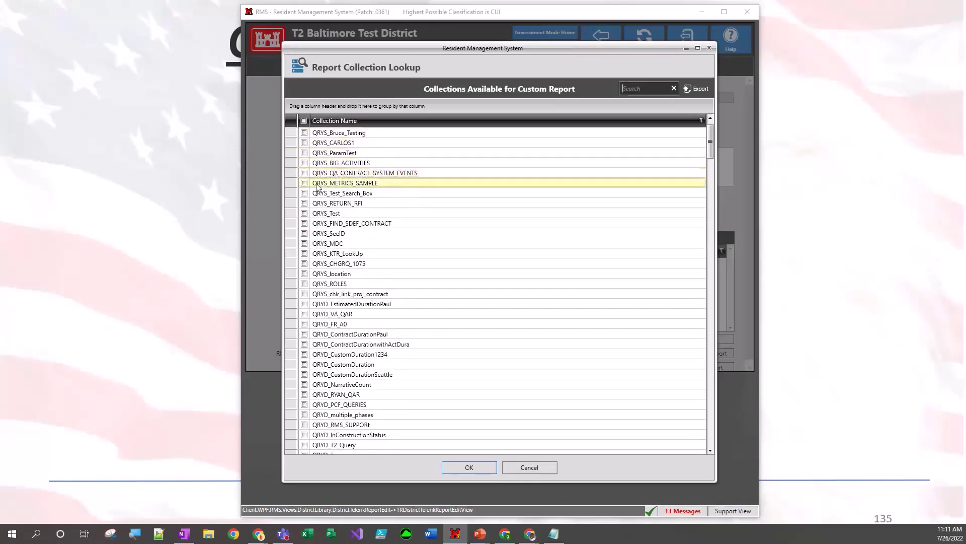
pyautogui.scroll(-1, 327, 204)
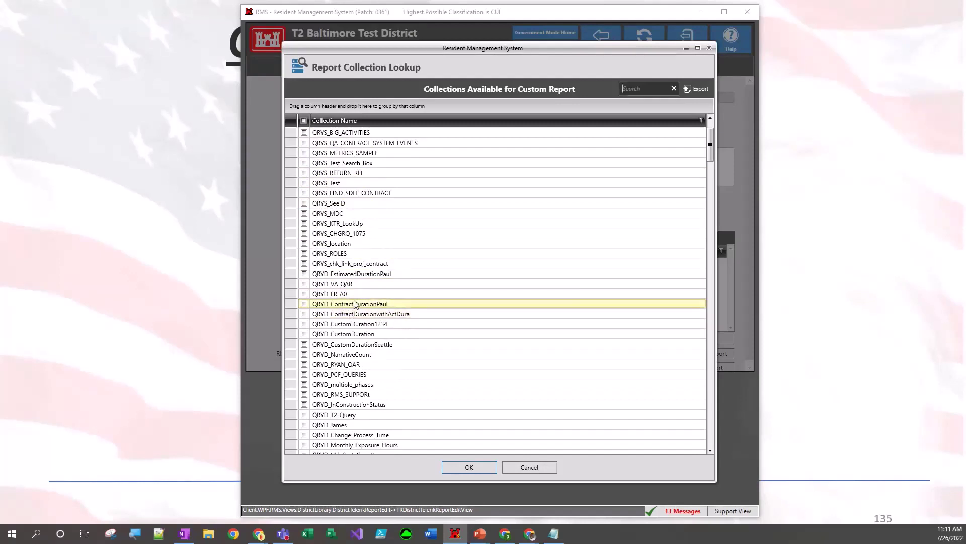
pyautogui.scroll(-2, 351, 357)
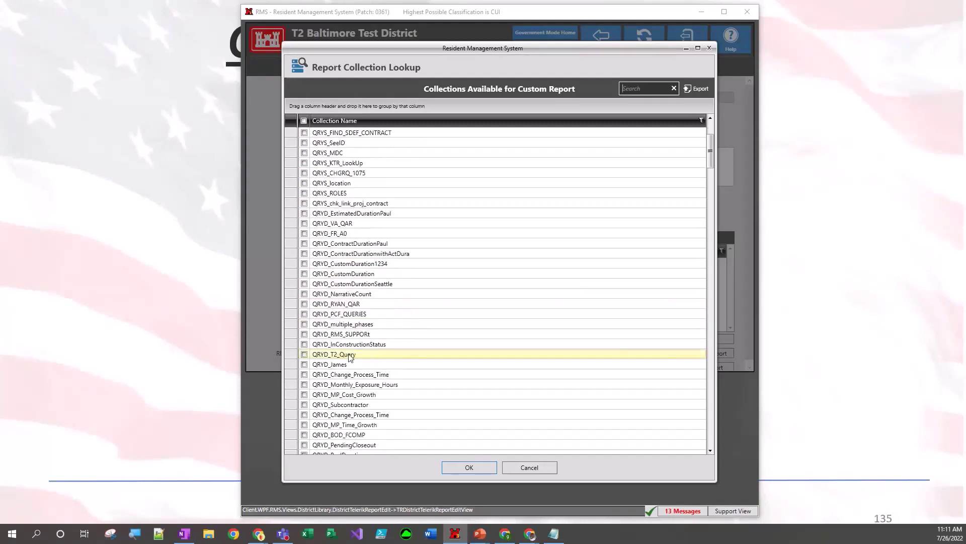
pyautogui.scroll(2, 351, 357)
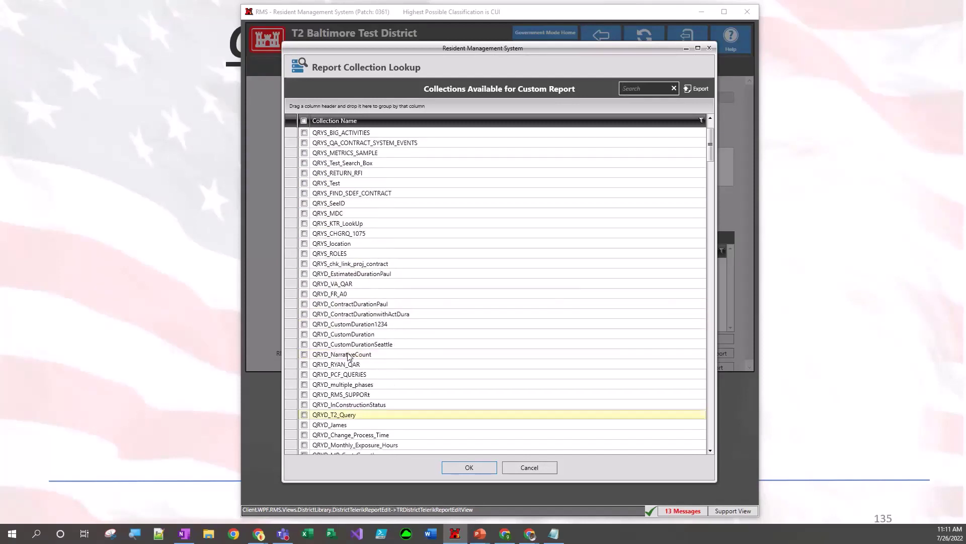
pyautogui.click(518, 467)
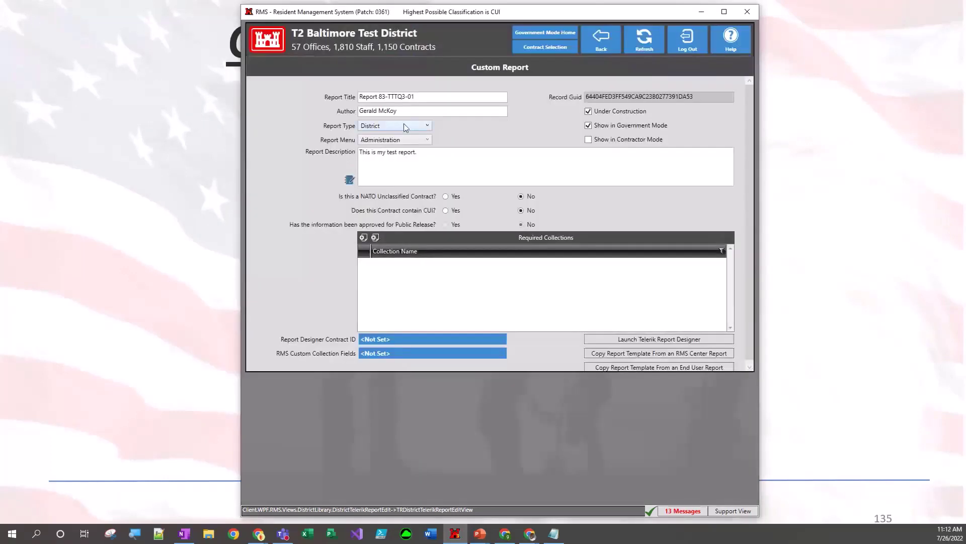
# Set the report type to Contract, and search the collections for "rfi" to add RFI_KTR as a required collection.
pyautogui.click(412, 124)
pyautogui.click(389, 140)
pyautogui.click(364, 237)
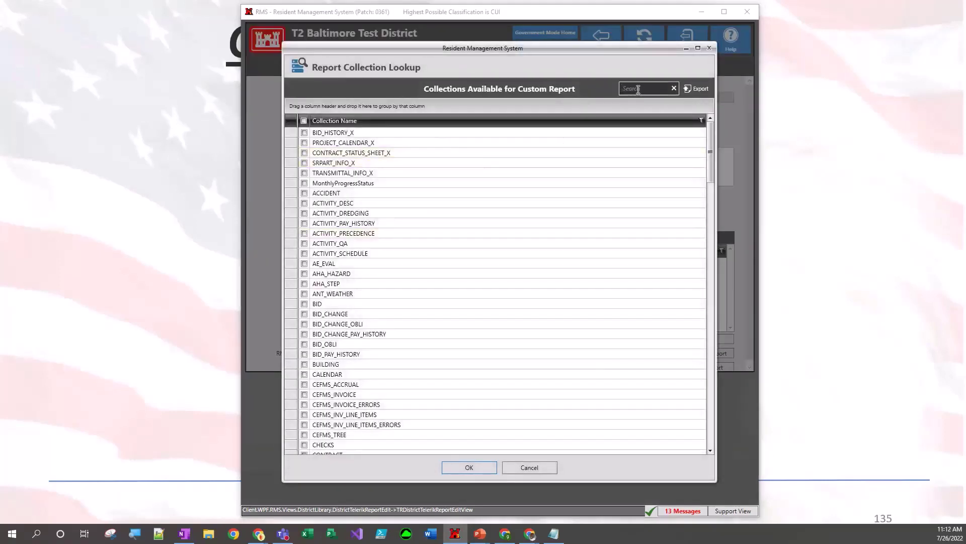
pyautogui.write('rfi')
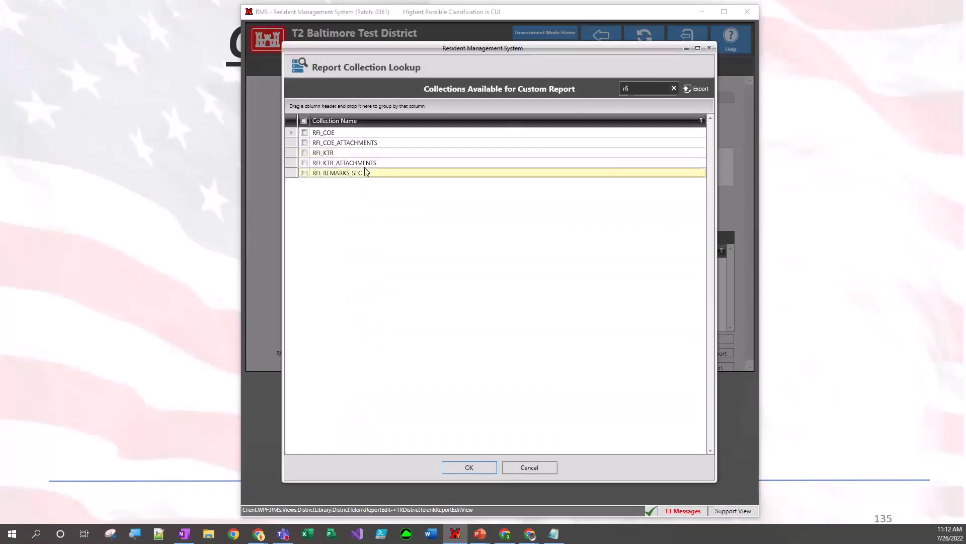
pyautogui.click(353, 154)
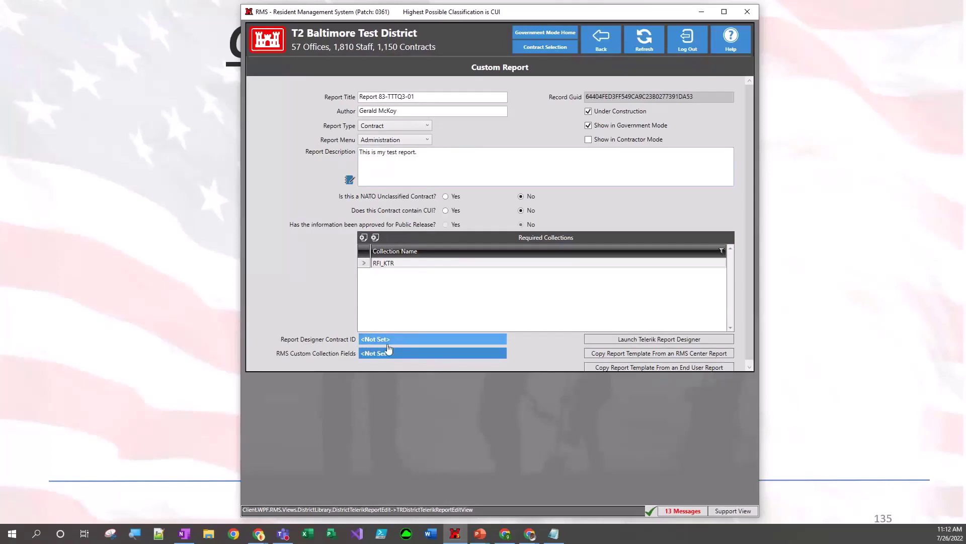
# Try to launch the Telerik Report Designer, and look up "1660" to set the Report Designer Contract ID to E1001660.
pyautogui.click(653, 339)
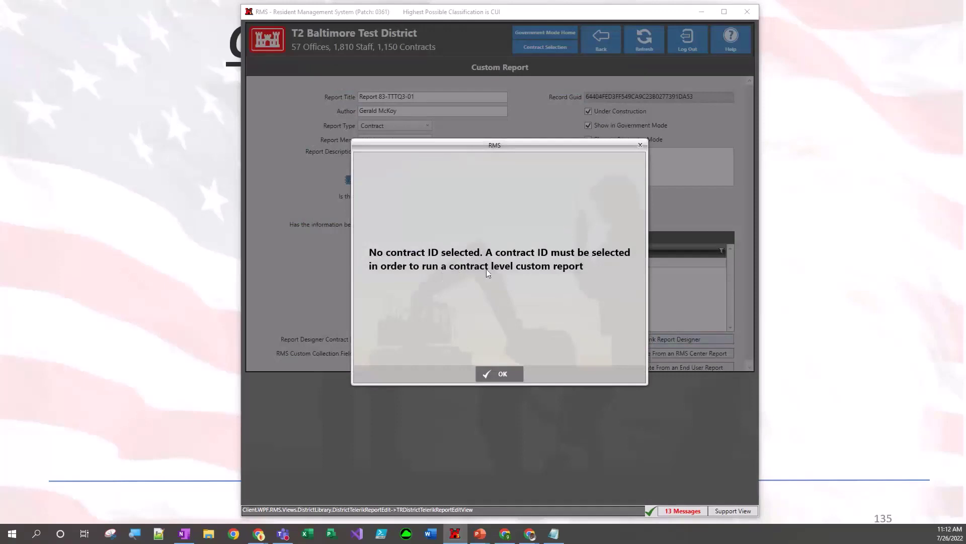
pyautogui.click(491, 373)
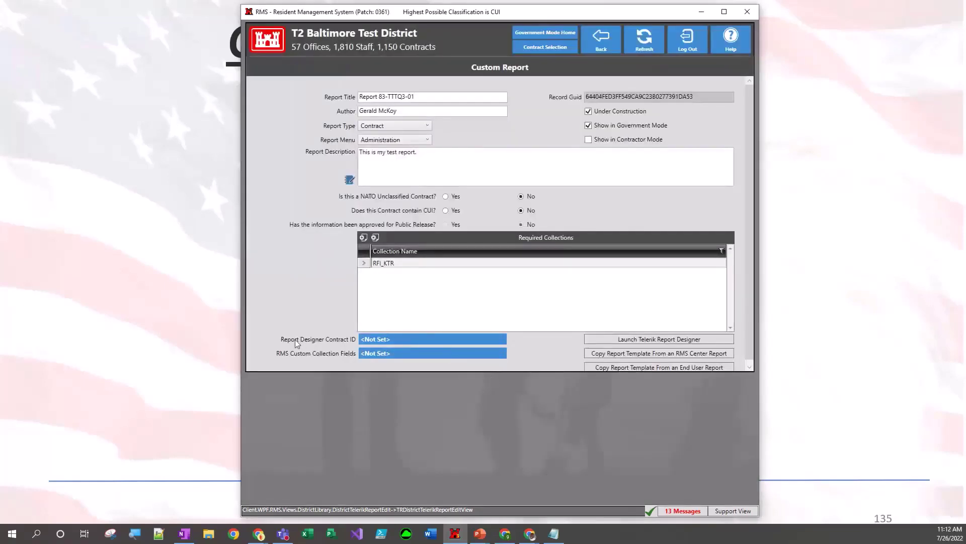
pyautogui.click(415, 339)
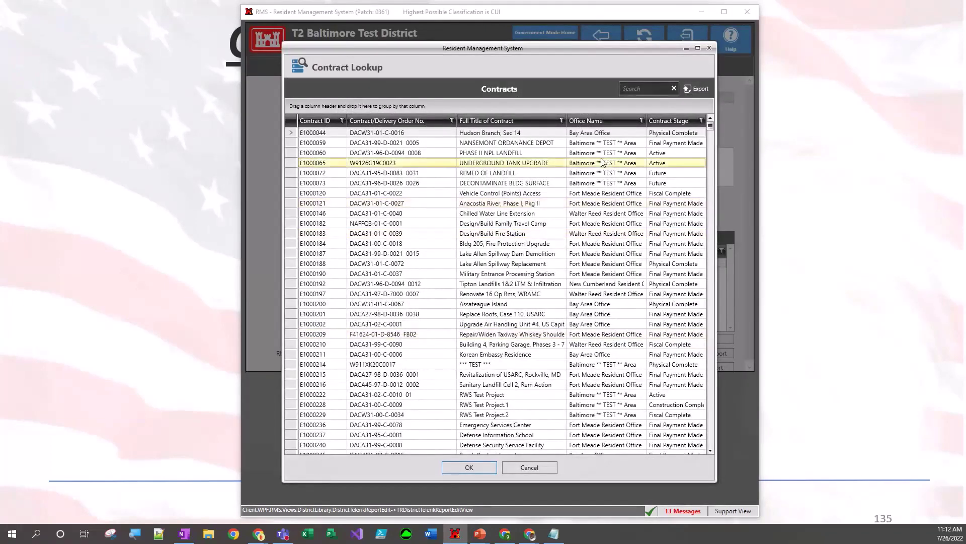
pyautogui.write('1660')
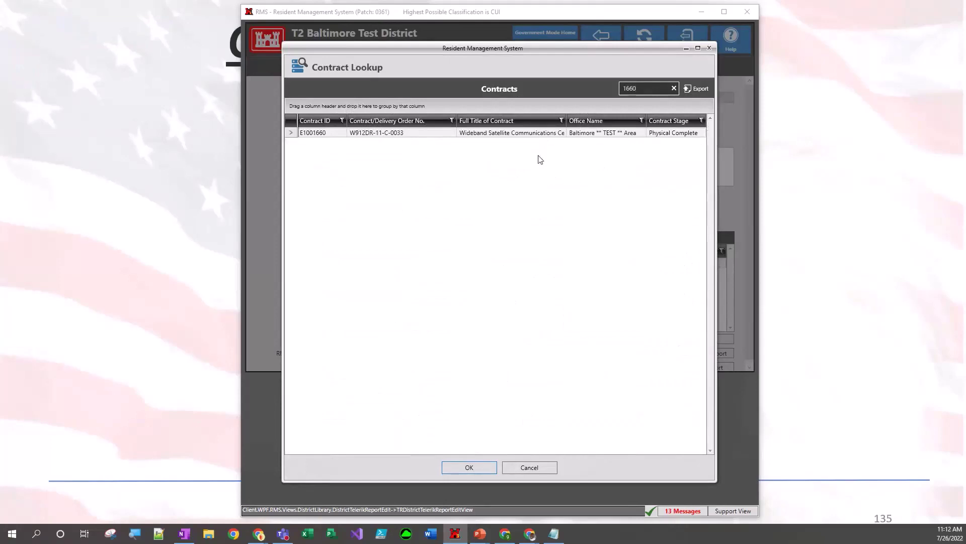
pyautogui.doubleClick(541, 133)
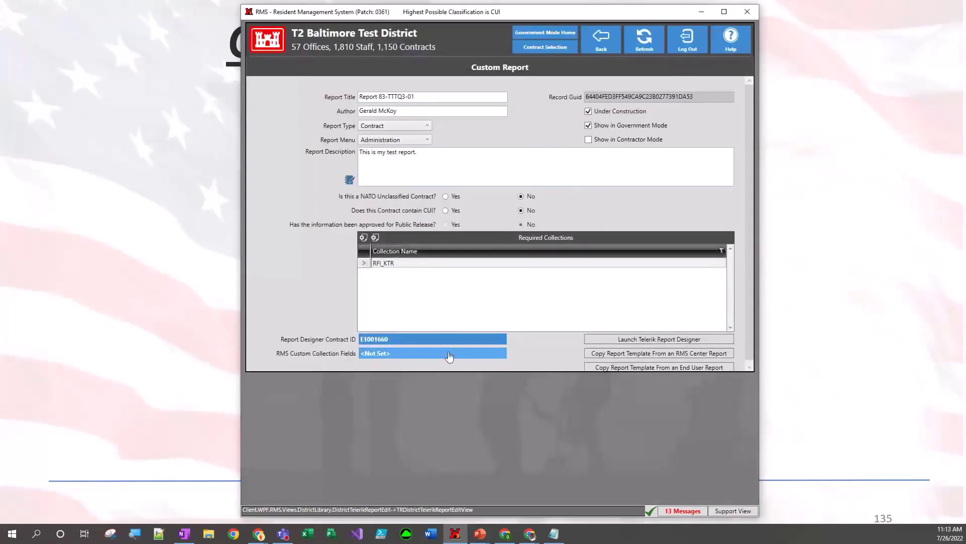
# Review the available RMS custom collections without choosing one, and check the Record Guid and display mode settings.
pyautogui.click(380, 357)
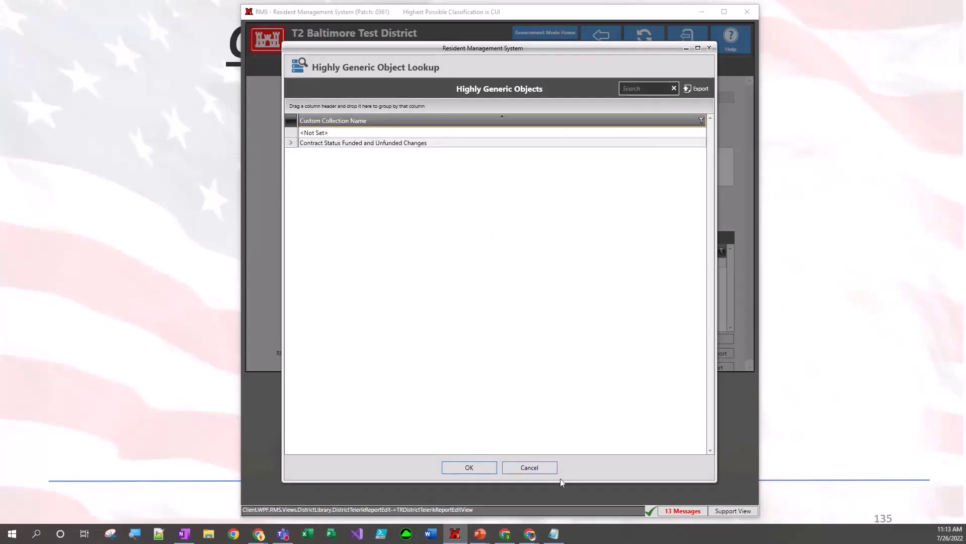
pyautogui.click(550, 469)
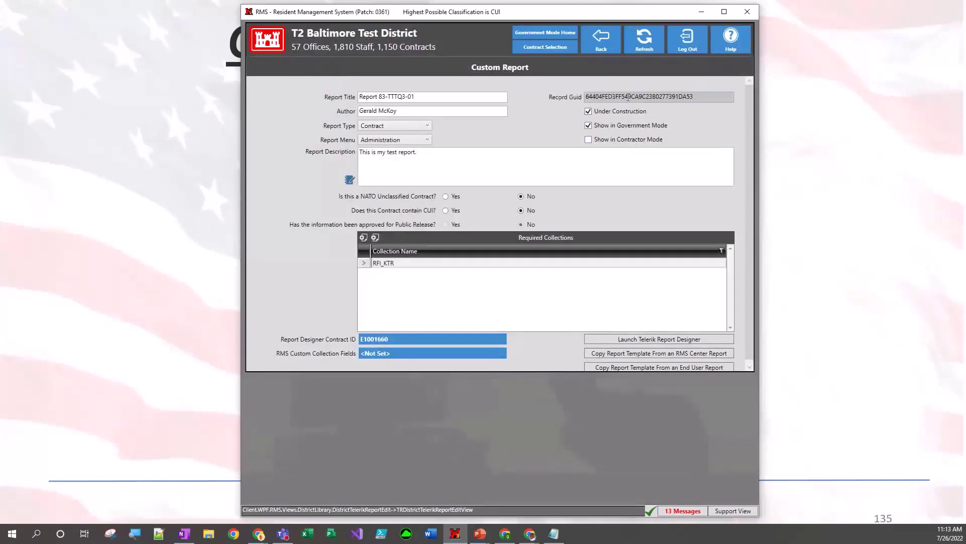
pyautogui.moveTo(691, 101)
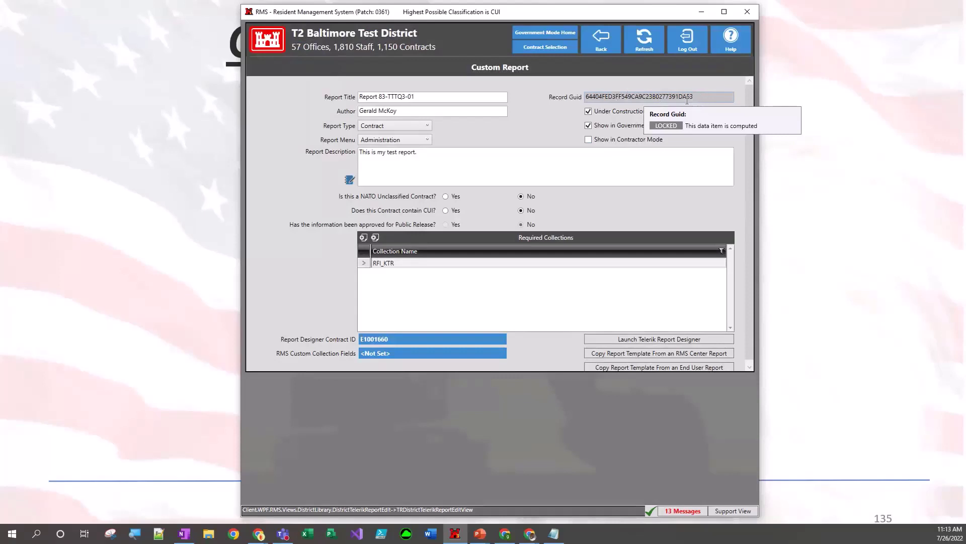
pyautogui.click(624, 96)
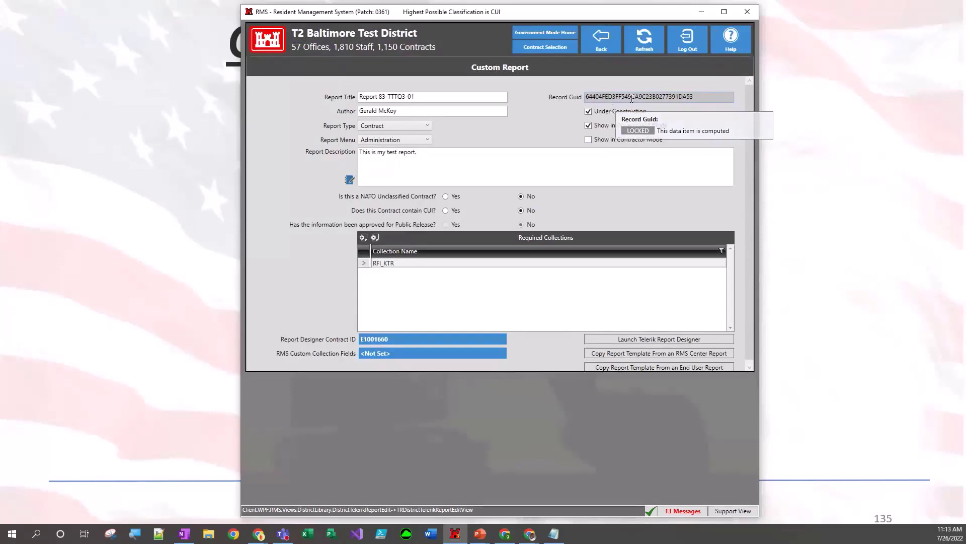
pyautogui.click(588, 125)
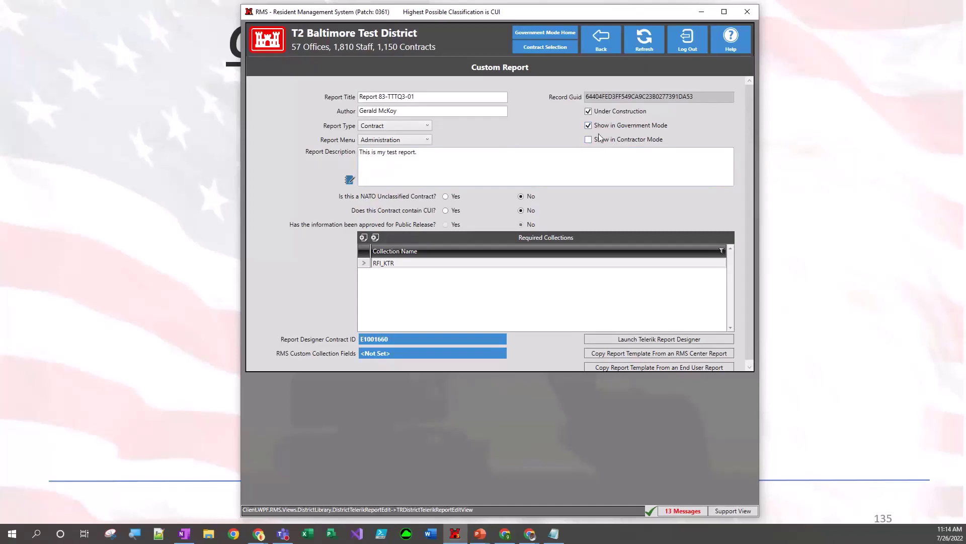
# Launch the Telerik Report Designer, overwriting the existing template file with the database version, and enlarge its window and the Data Explorer and Properties area.
pyautogui.scroll(-1, 602, 327)
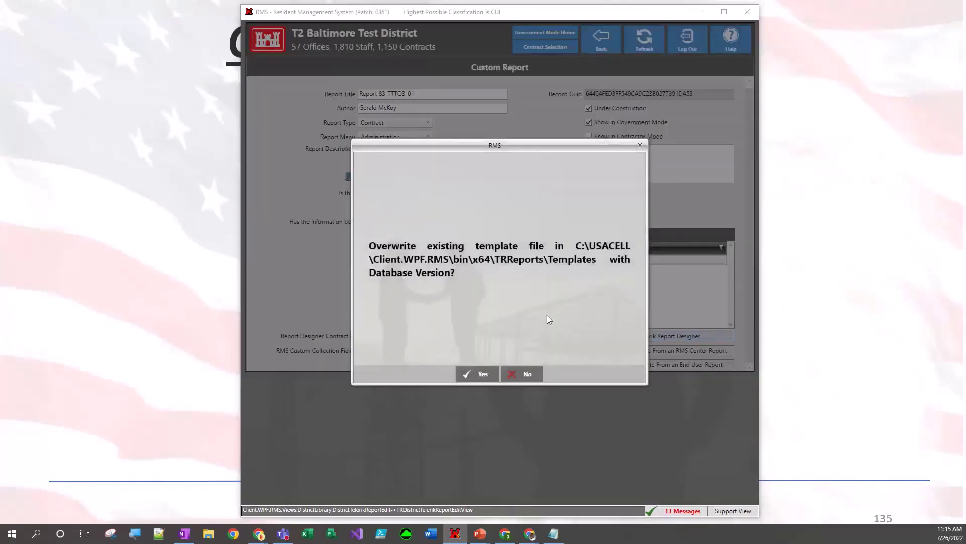
pyautogui.click(468, 375)
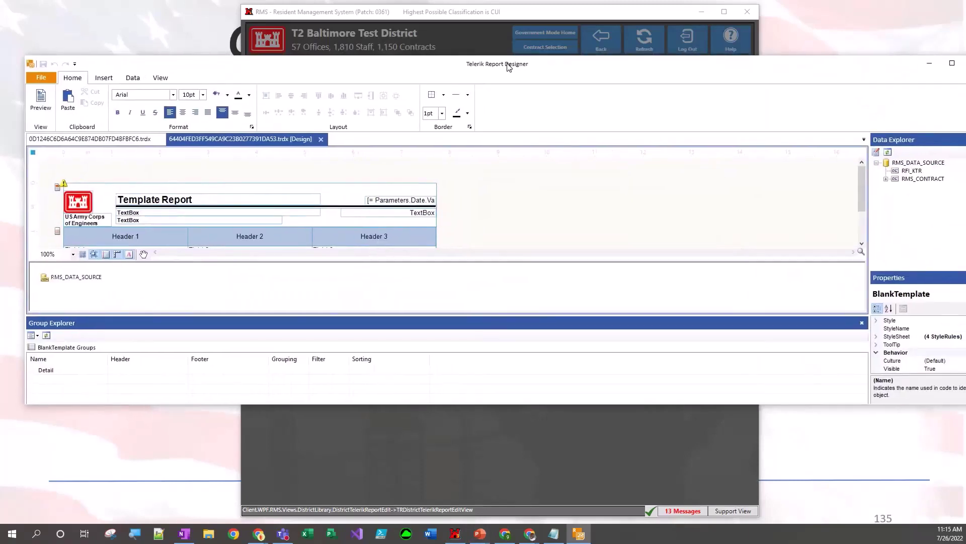
pyautogui.doubleClick(511, 61)
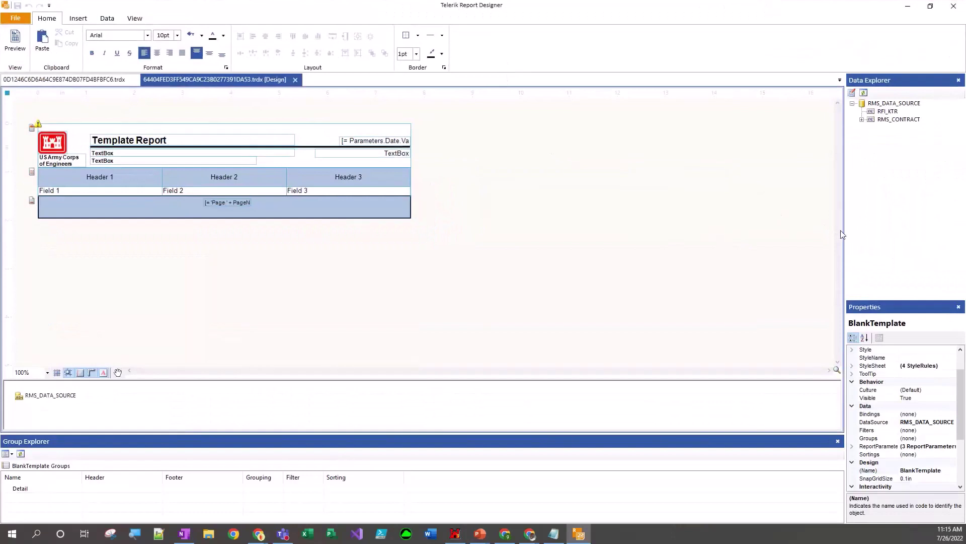
pyautogui.moveTo(837, 231); pyautogui.dragTo(483, 311)
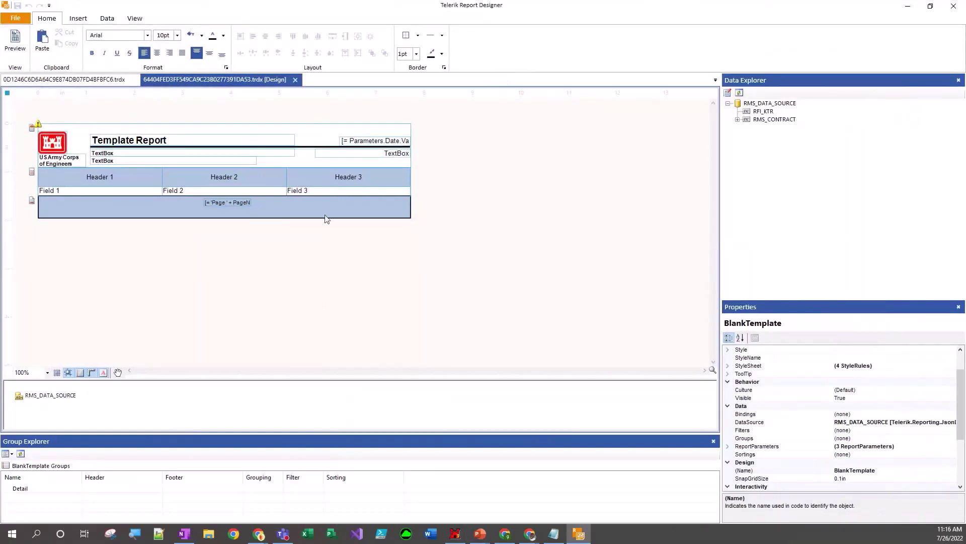
# Close the other open .trdx template, and view the file options of the remaining report template without using any.
pyautogui.click(70, 80)
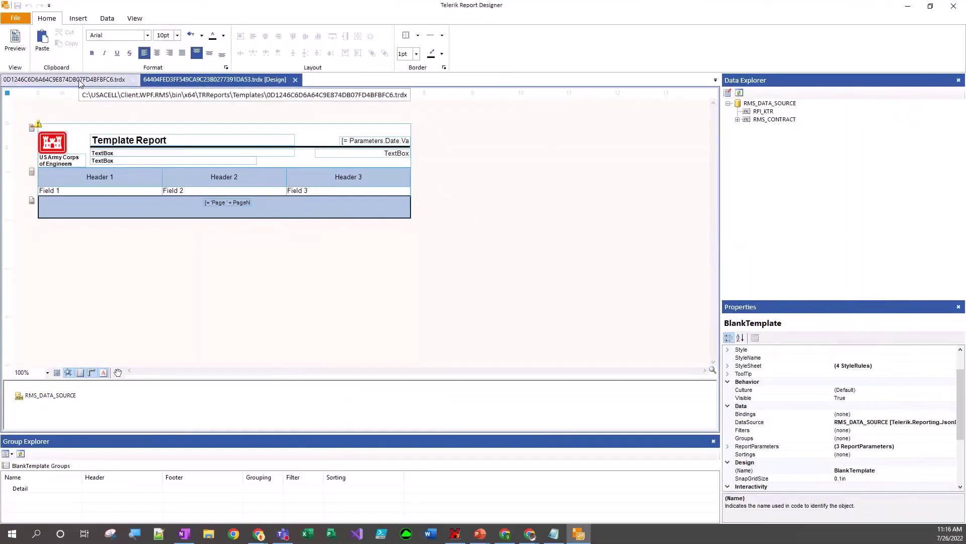
pyautogui.click(133, 79)
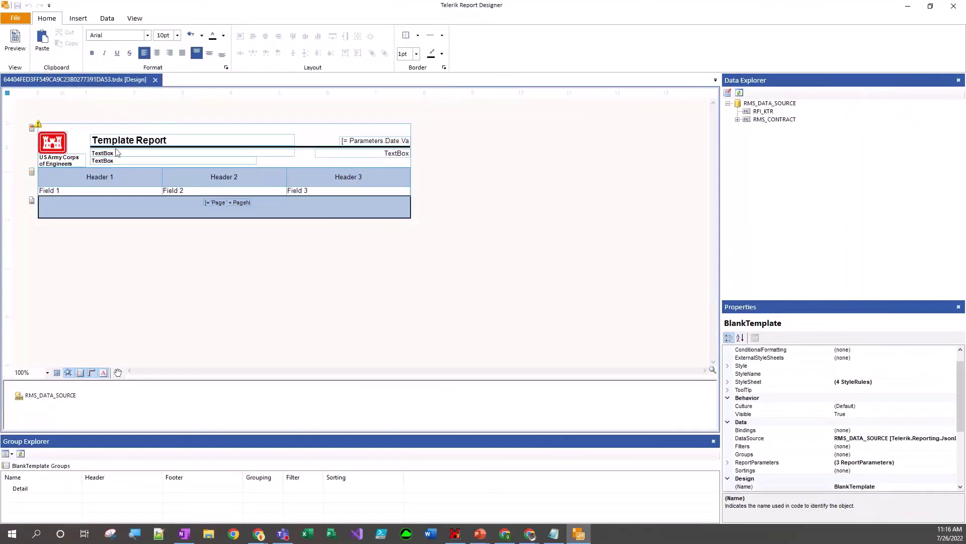
pyautogui.rightClick(44, 83)
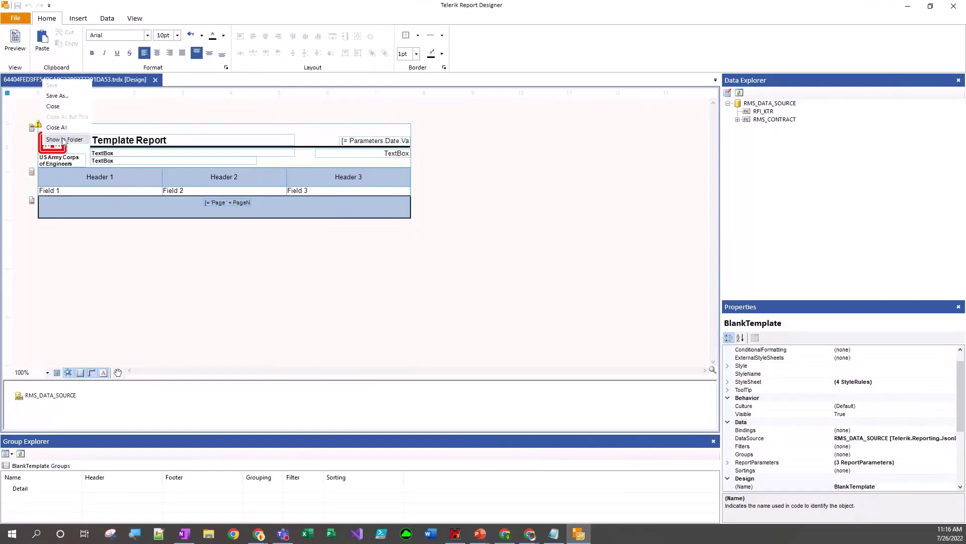
pyautogui.click(162, 110)
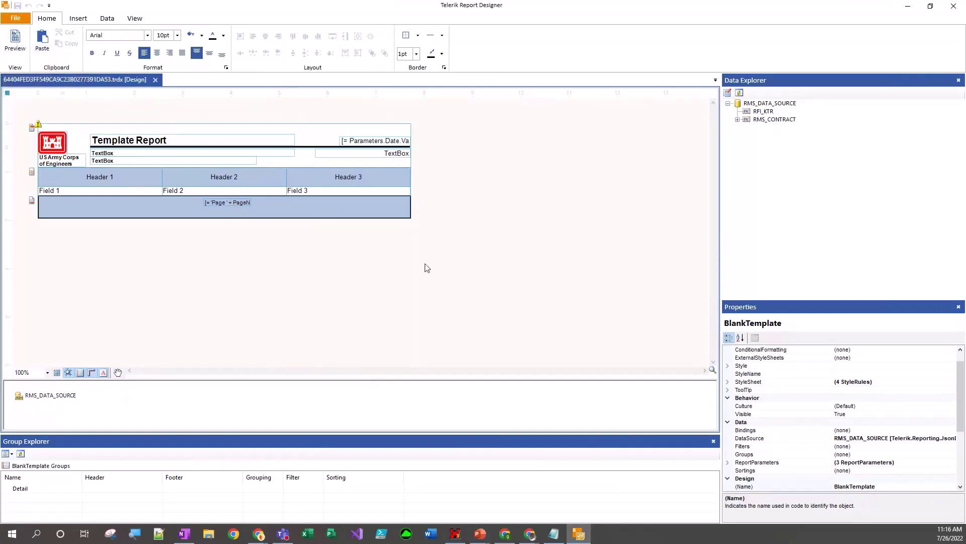
# Preview the blank template report and return to its design view.
pyautogui.click(11, 45)
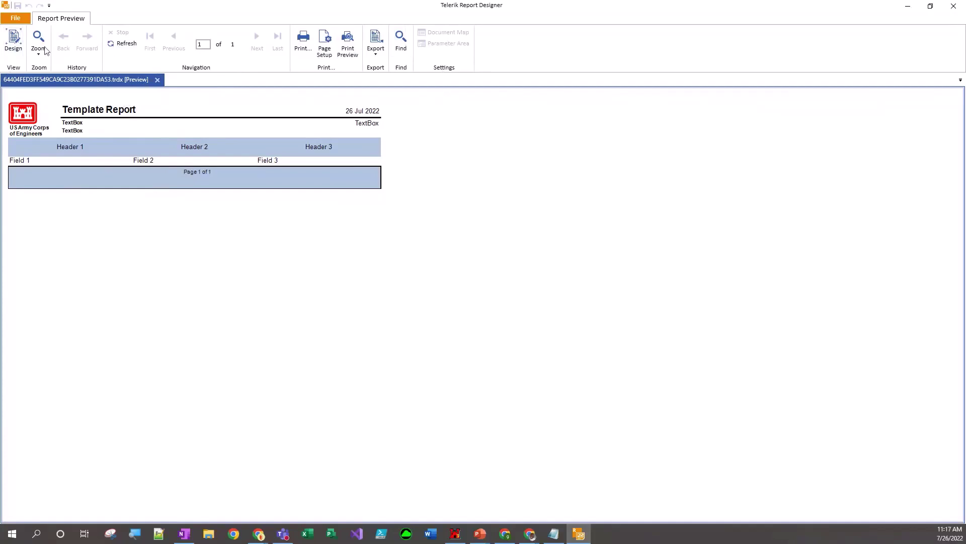
pyautogui.click(14, 41)
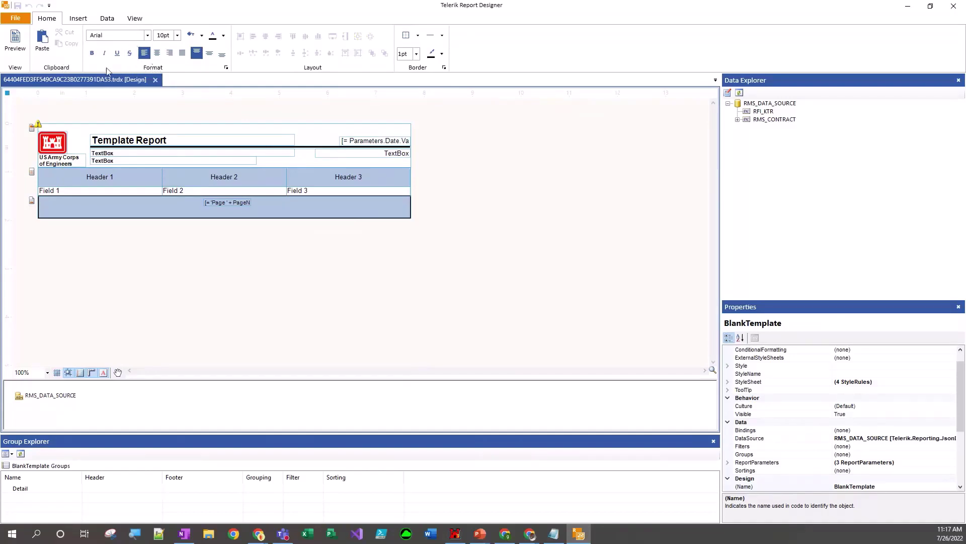
# Left-align the Header 1 text in the table and centre it again.
pyautogui.click(97, 176)
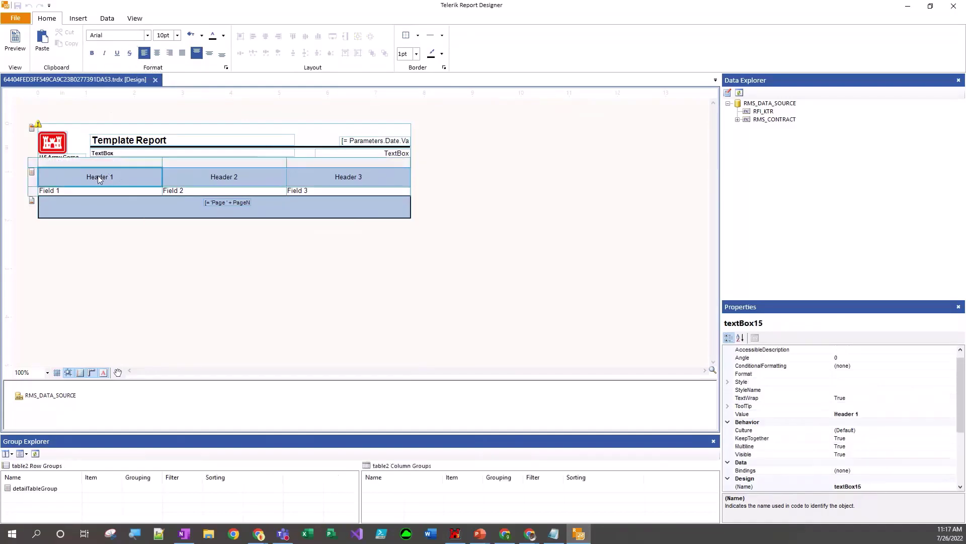
pyautogui.click(143, 52)
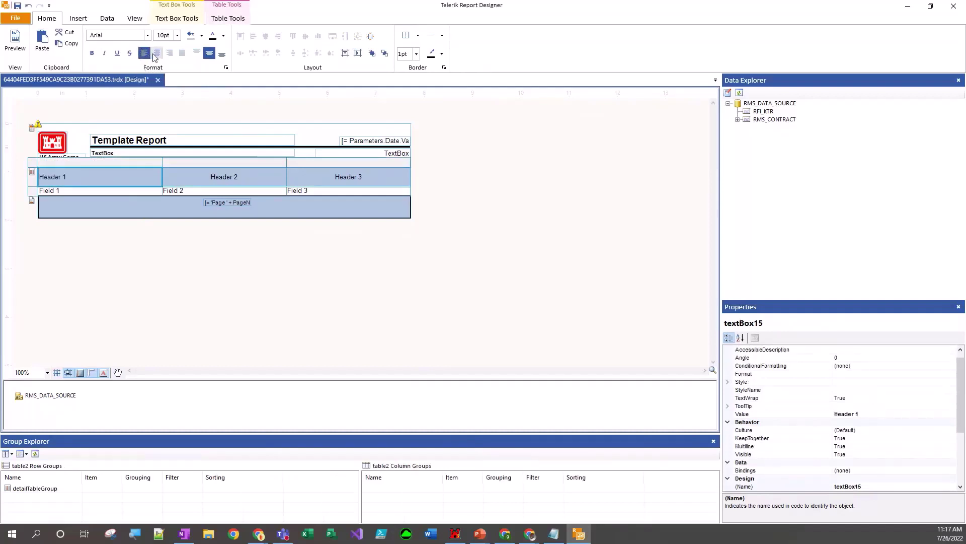
pyautogui.click(157, 53)
# Review the border side, line style, thickness and colour choices for the Header 1 cell without applying any.
pyautogui.click(418, 36)
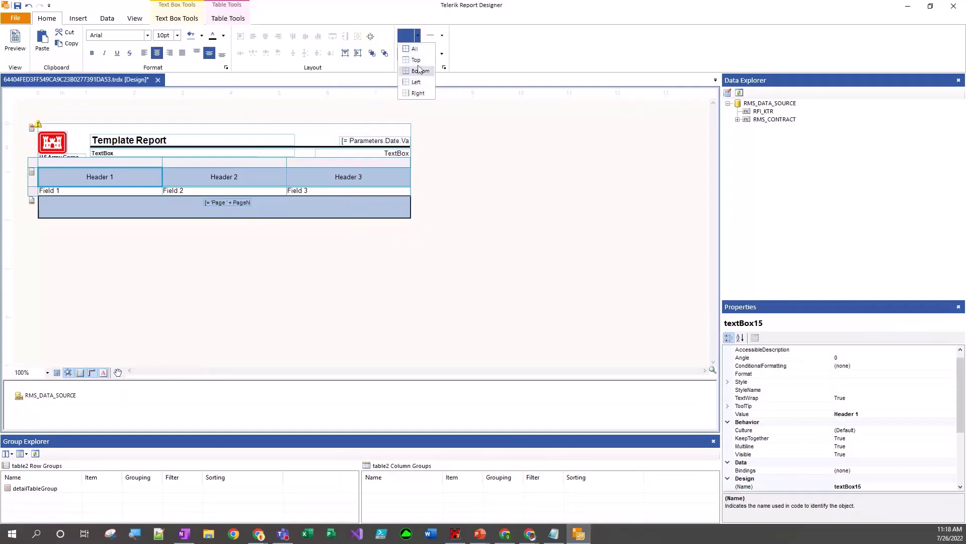
pyautogui.click(495, 36)
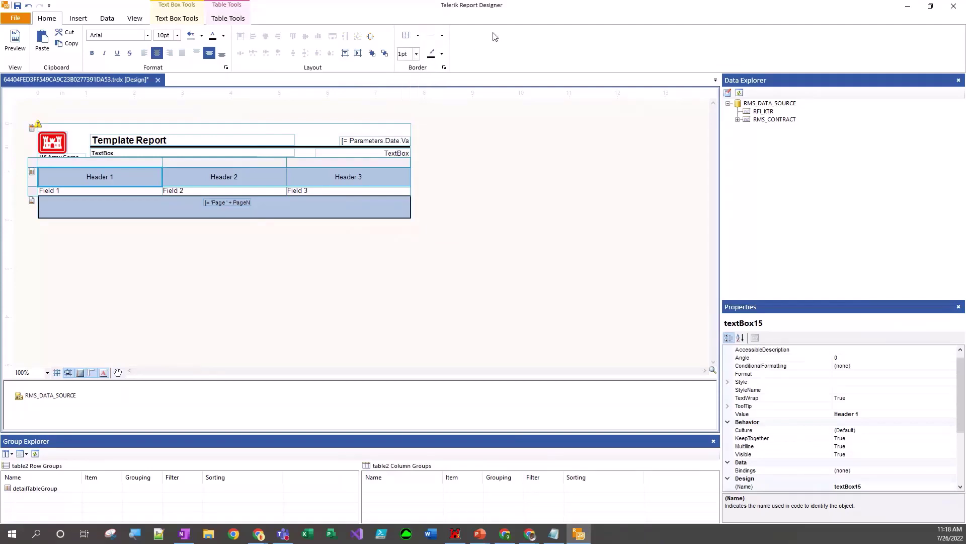
pyautogui.click(442, 35)
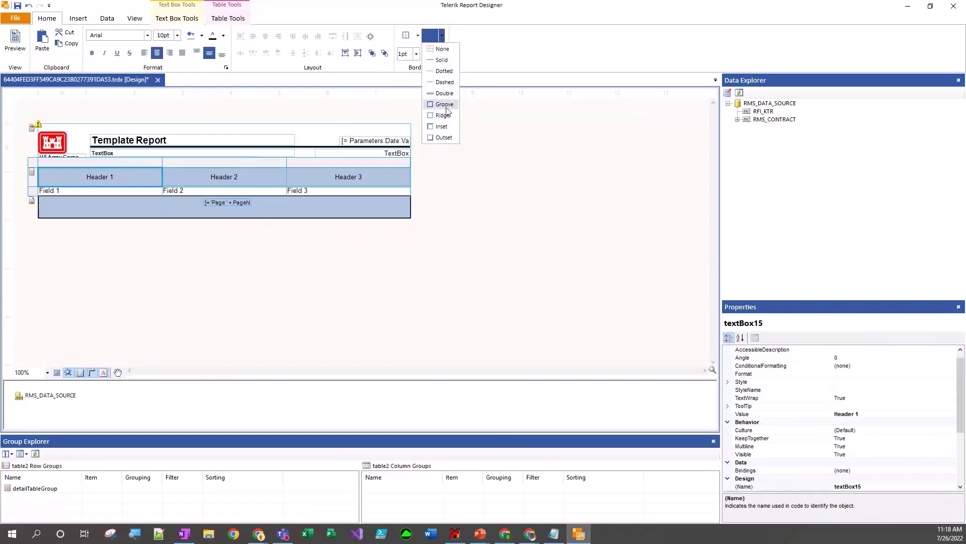
pyautogui.click(505, 54)
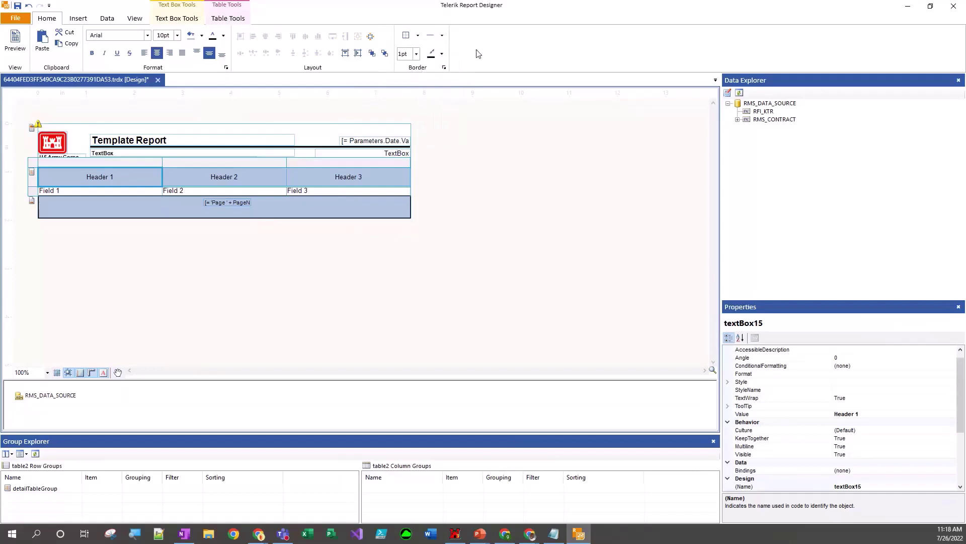
pyautogui.click(416, 54)
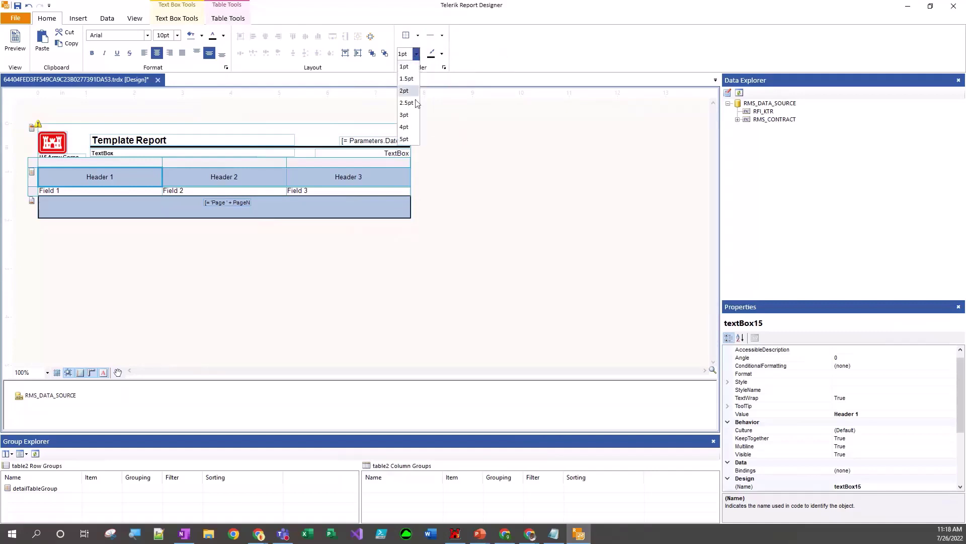
pyautogui.click(492, 49)
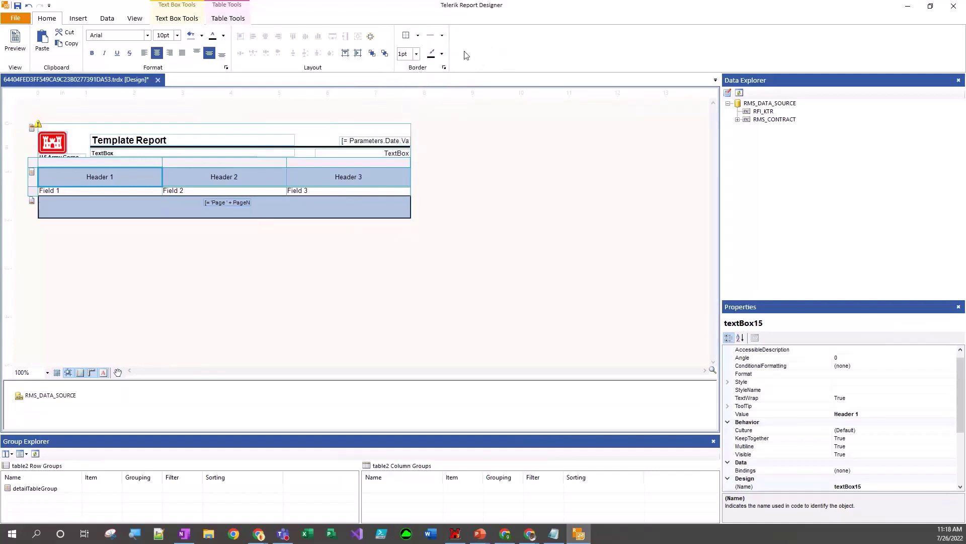
pyautogui.click(443, 54)
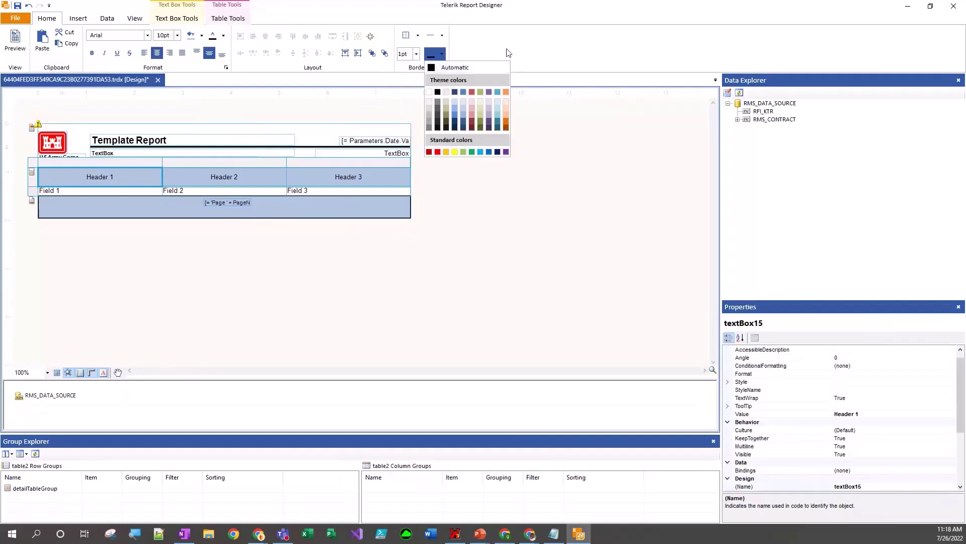
pyautogui.click(529, 52)
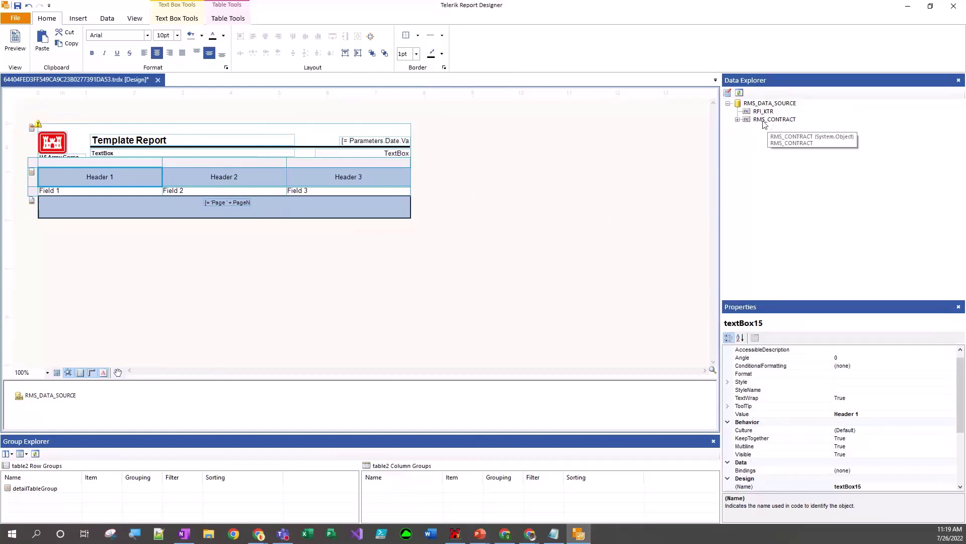
# Expand the RMS_CONTRACT collection in the data source and browse its available fields.
pyautogui.click(737, 120)
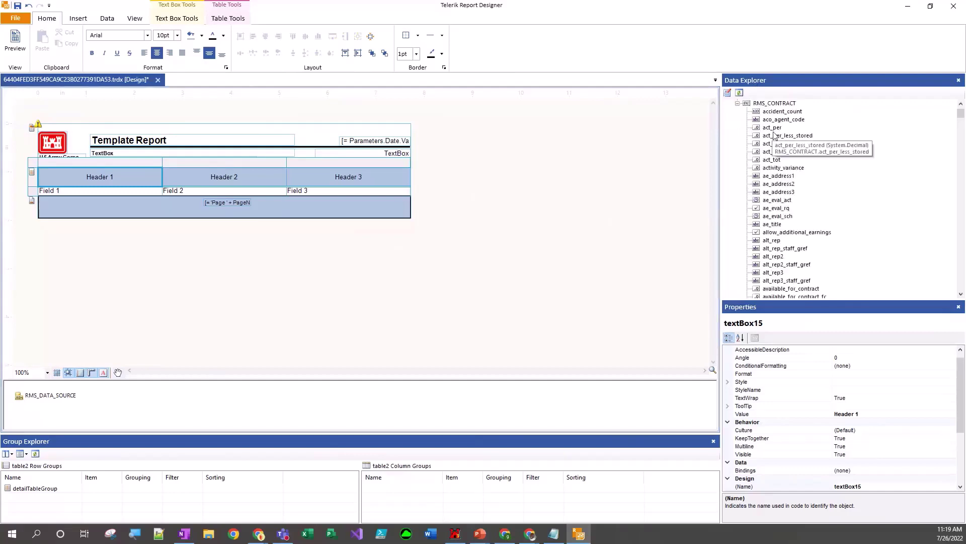
pyautogui.scroll(-5, 775, 135)
pyautogui.scroll(-15, 775, 136)
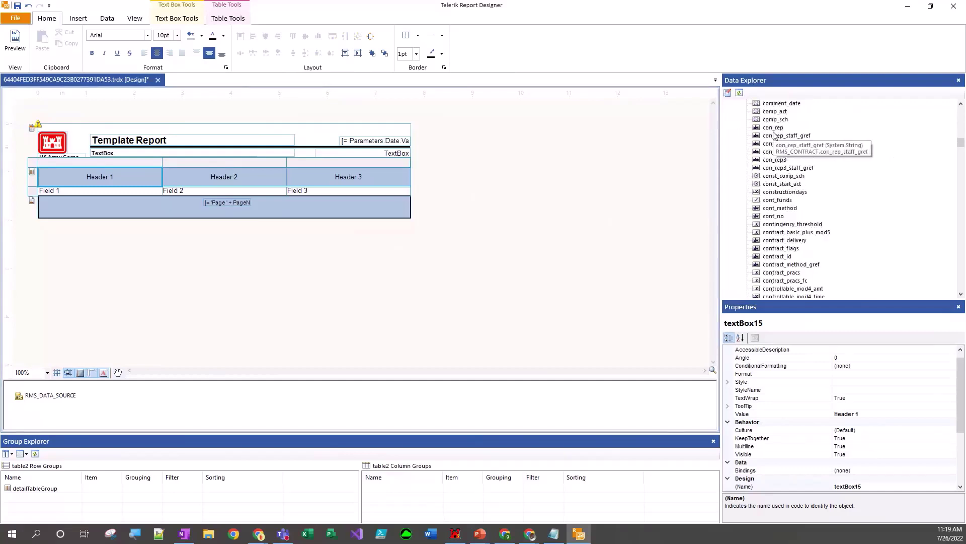
pyautogui.scroll(-20, 863, 163)
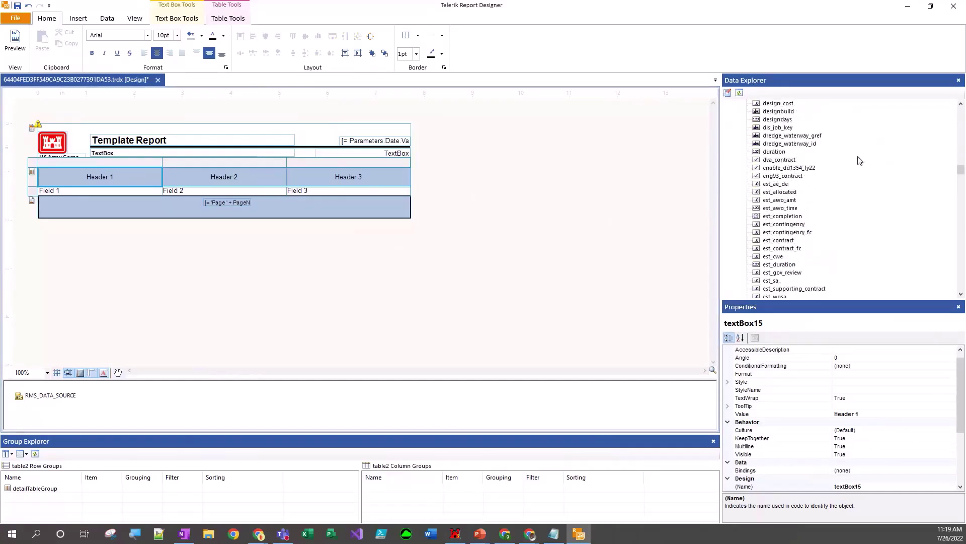
pyautogui.scroll(20, 858, 158)
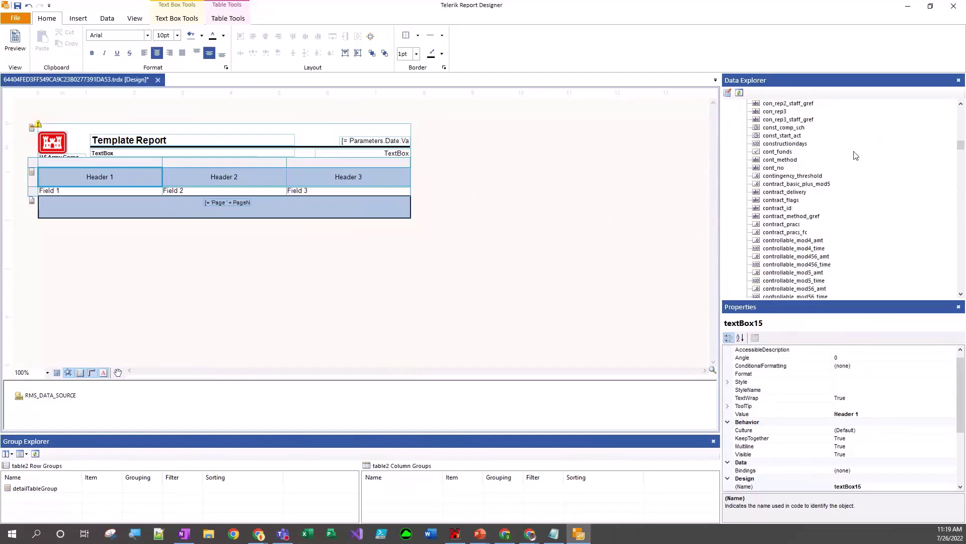
pyautogui.scroll(16, 856, 156)
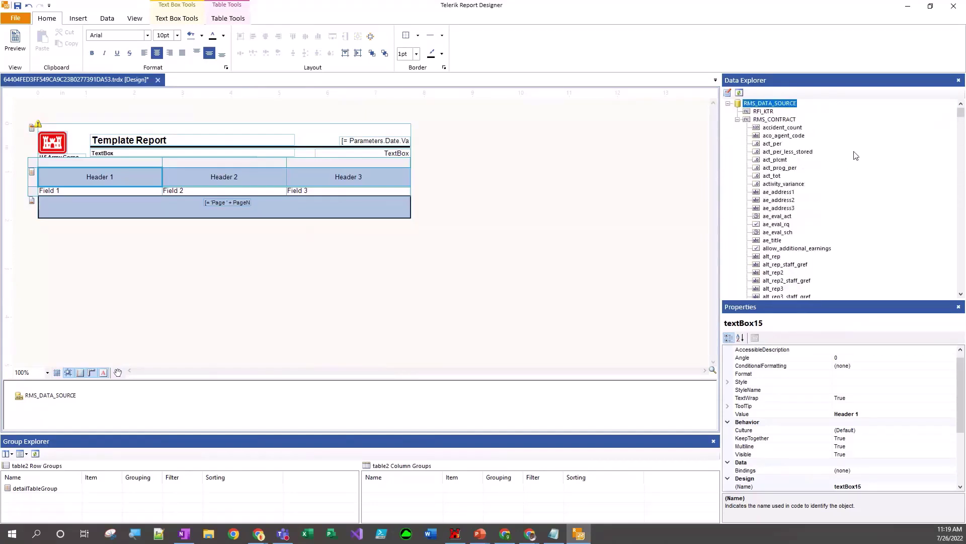
# Collapse the RMS_CONTRACT collection and examine the properties of the Header 1 and Header 2 cells.
pyautogui.click(737, 119)
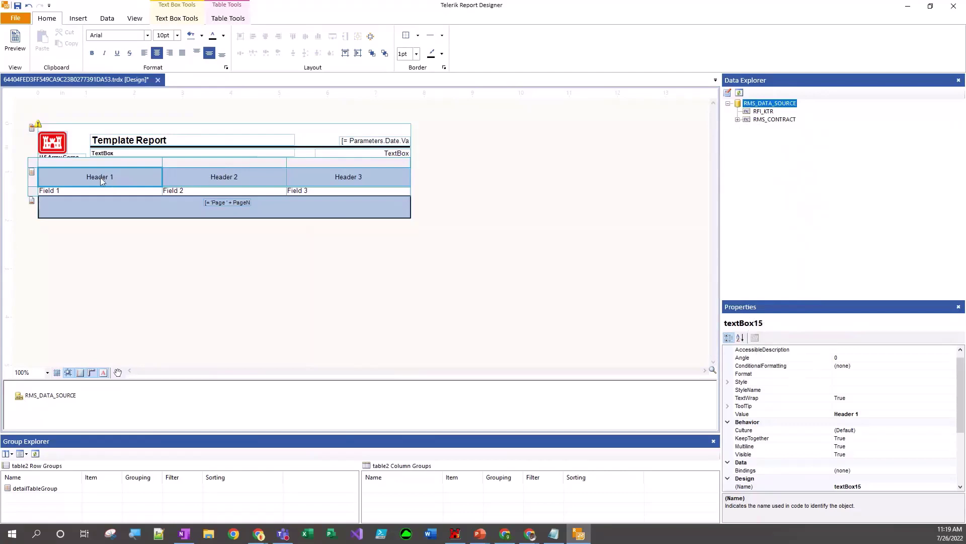
pyautogui.click(839, 414)
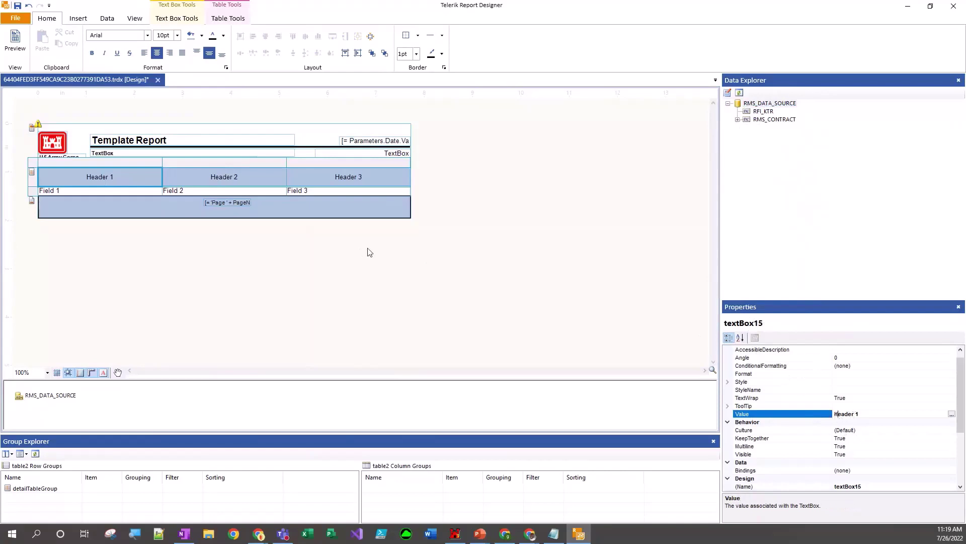
pyautogui.click(213, 178)
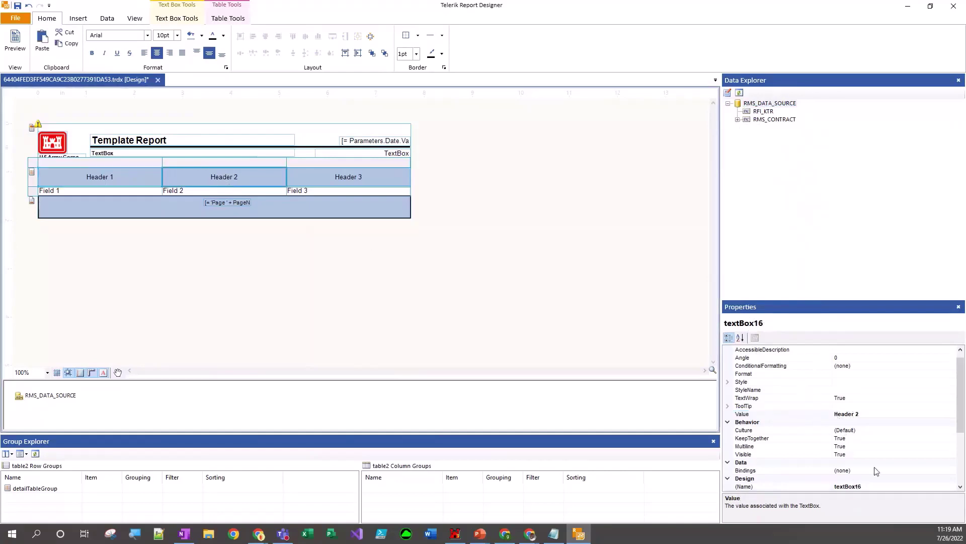
pyautogui.scroll(-2, 804, 424)
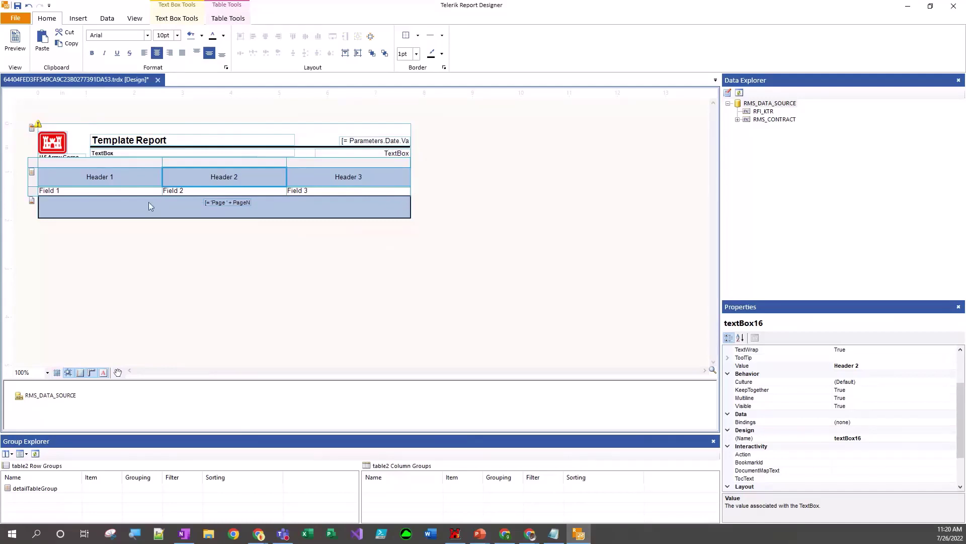
# Review the designer's insertable report items, data source types and view panes, returning to the formatting tools.
pyautogui.click(99, 234)
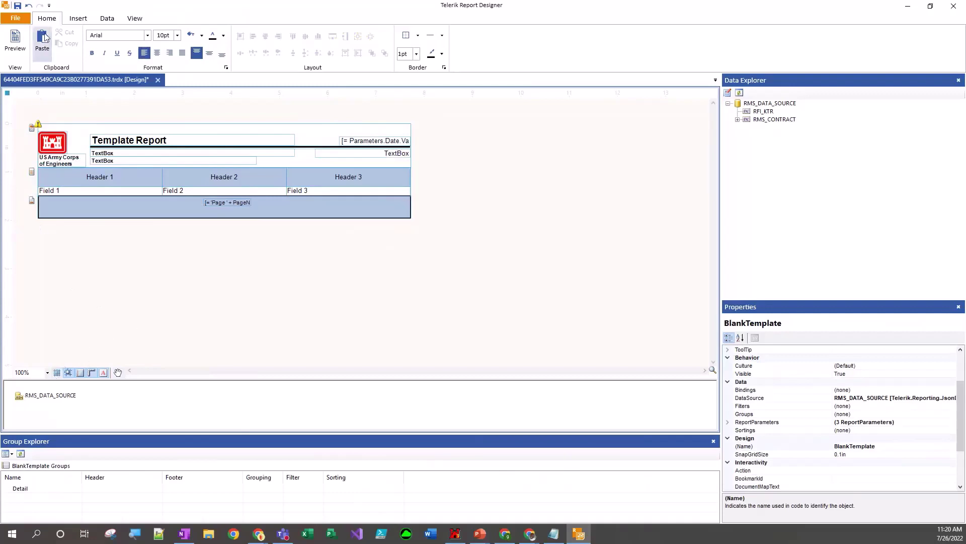
pyautogui.click(81, 20)
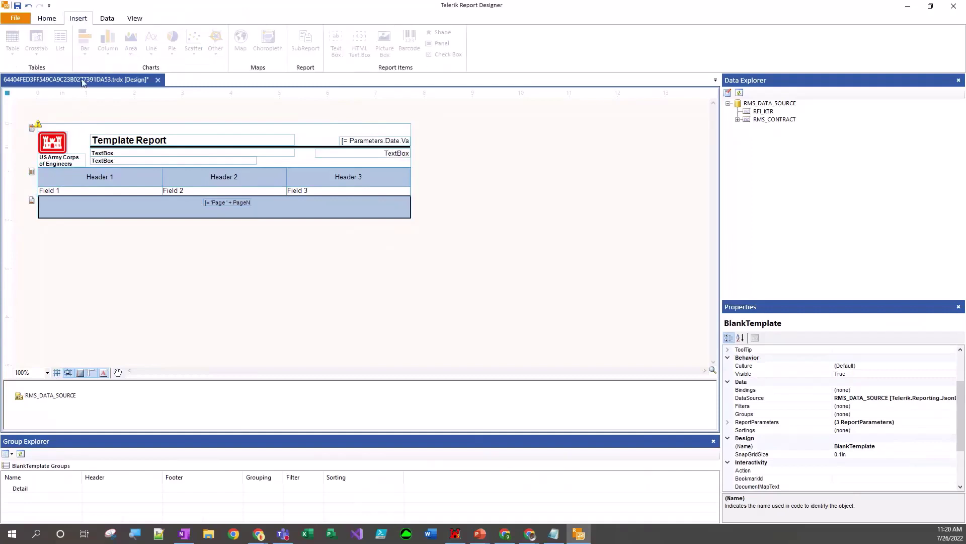
pyautogui.click(77, 132)
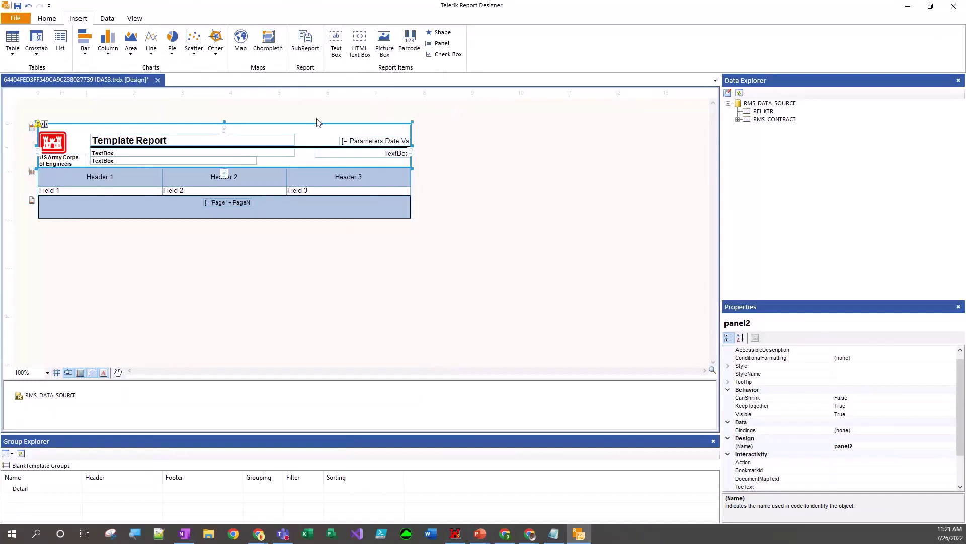
pyautogui.click(107, 18)
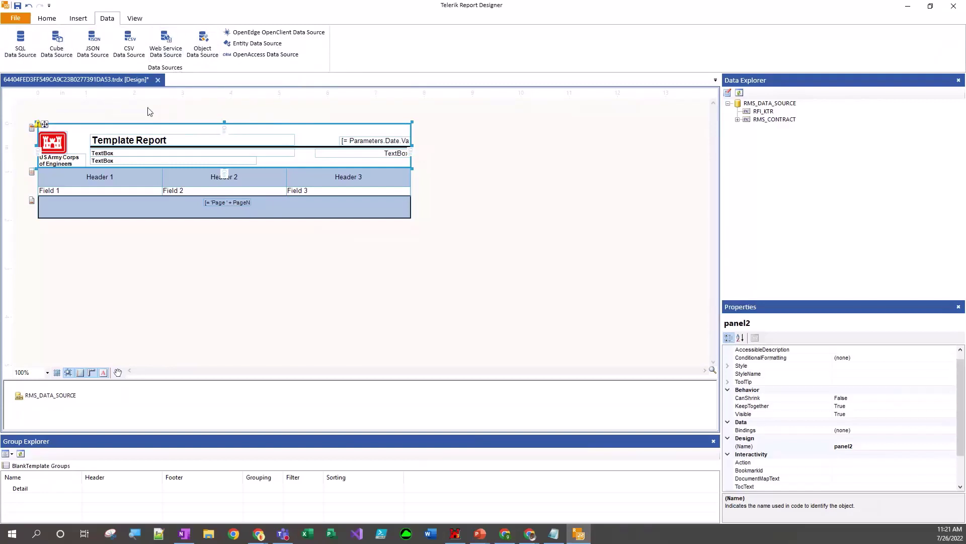
pyautogui.click(134, 18)
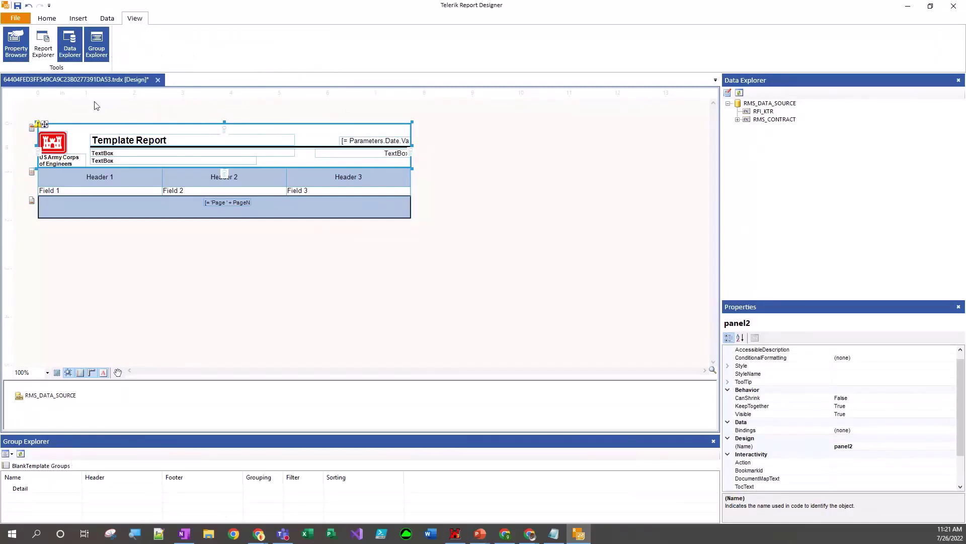
pyautogui.click(47, 20)
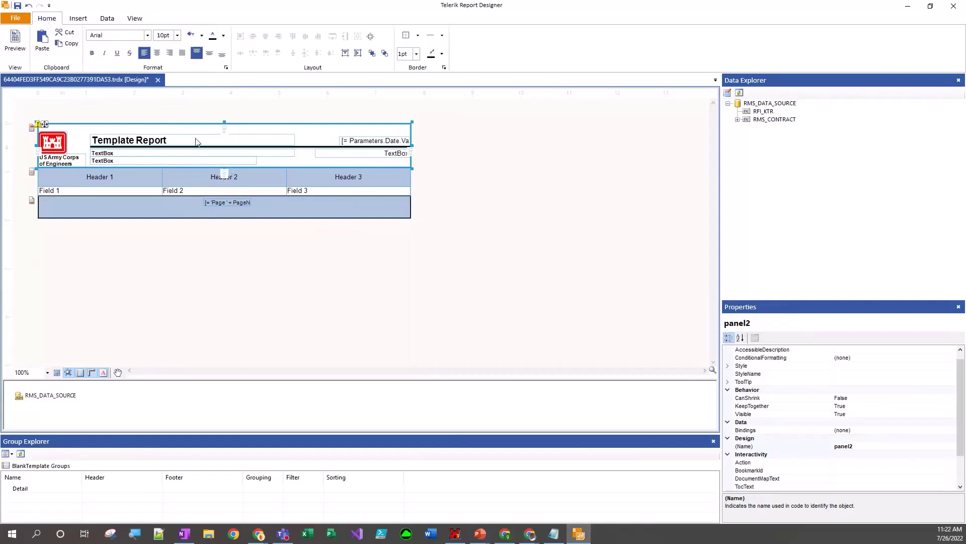
# Replace the report title text with "RFI Report".
pyautogui.click(174, 140)
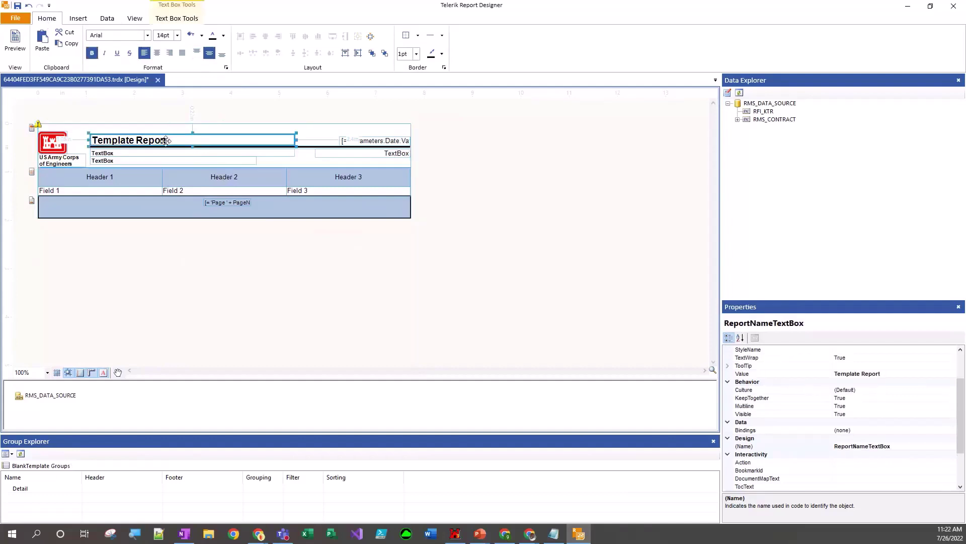
pyautogui.doubleClick(166, 141)
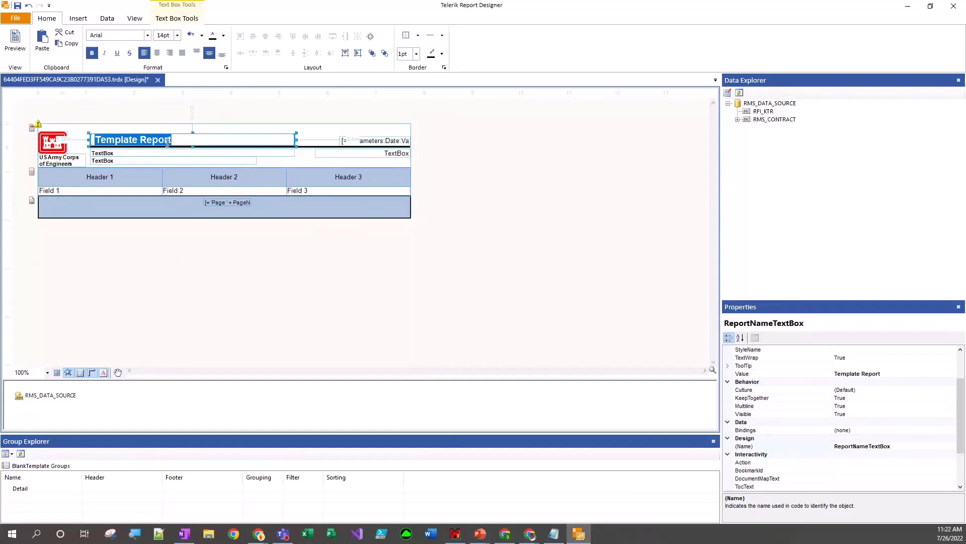
pyautogui.write('RF')
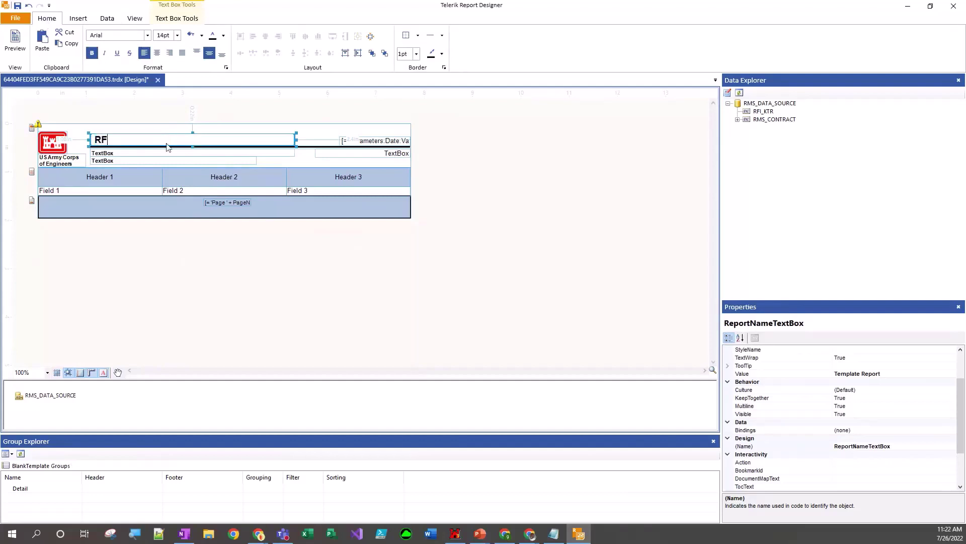
pyautogui.write('I Report')
pyautogui.click(167, 146)
pyautogui.click(169, 137)
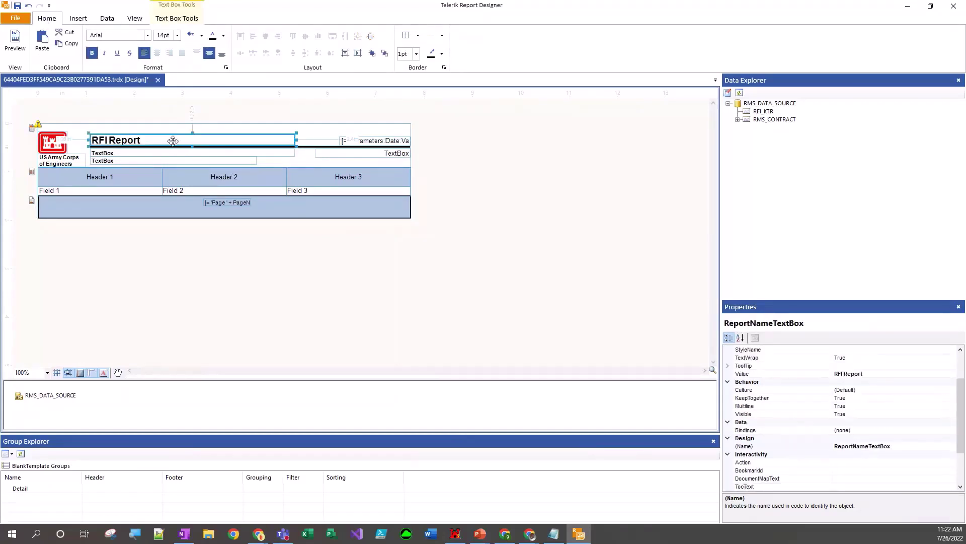
# Examine the expression editor for the RFI Report title and cancel it without changes.
pyautogui.rightClick(172, 141)
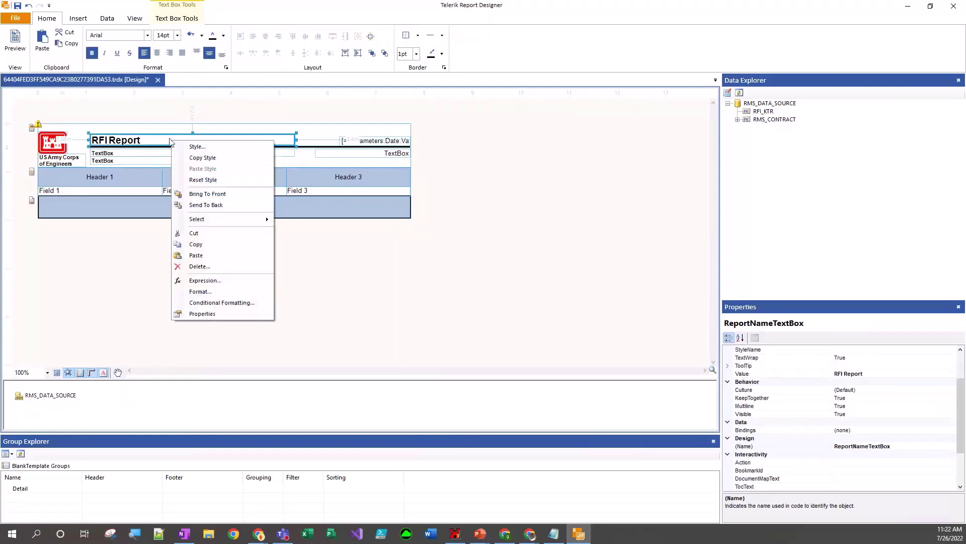
pyautogui.click(192, 280)
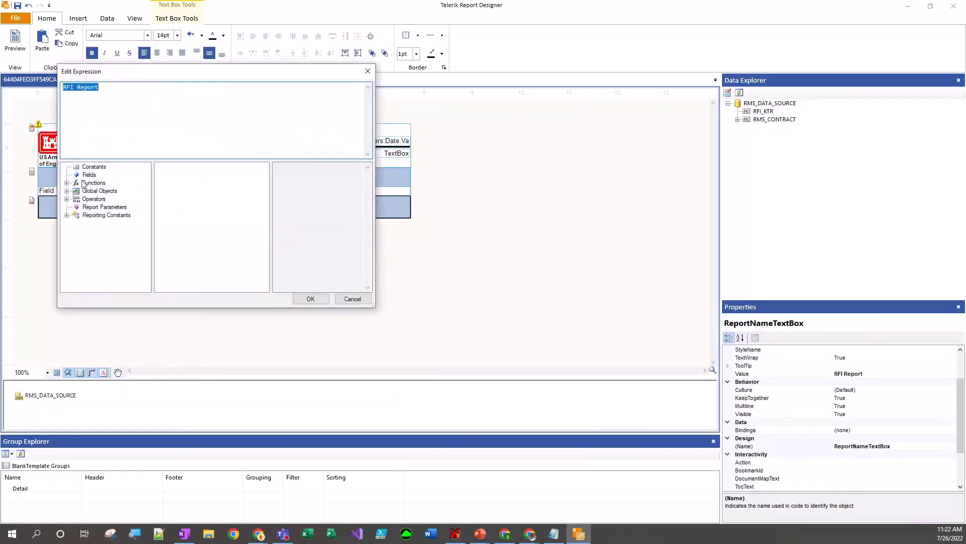
pyautogui.click(144, 94)
pyautogui.click(366, 300)
# Find the contract_id field in the RMS_CONTRACT collection and place it in the report header below the title.
pyautogui.click(148, 153)
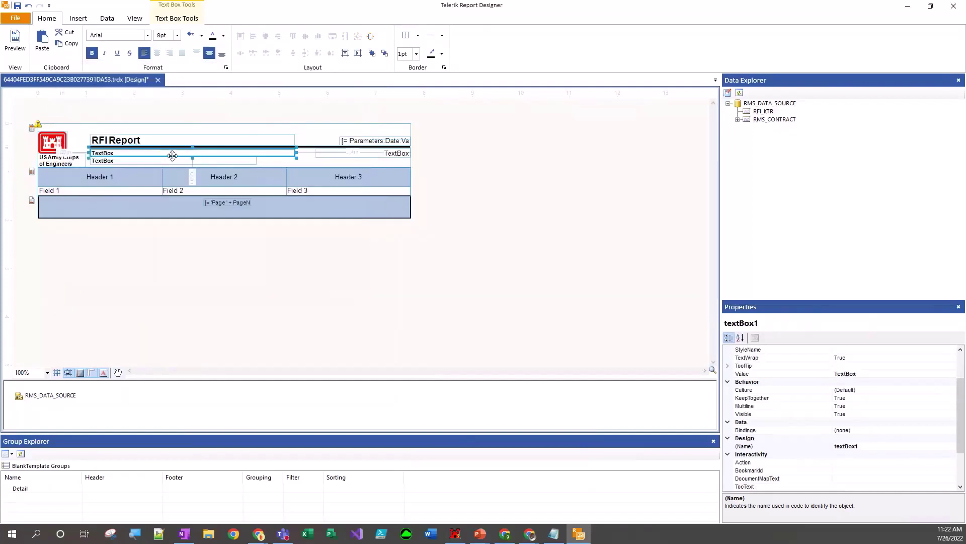
pyautogui.click(738, 120)
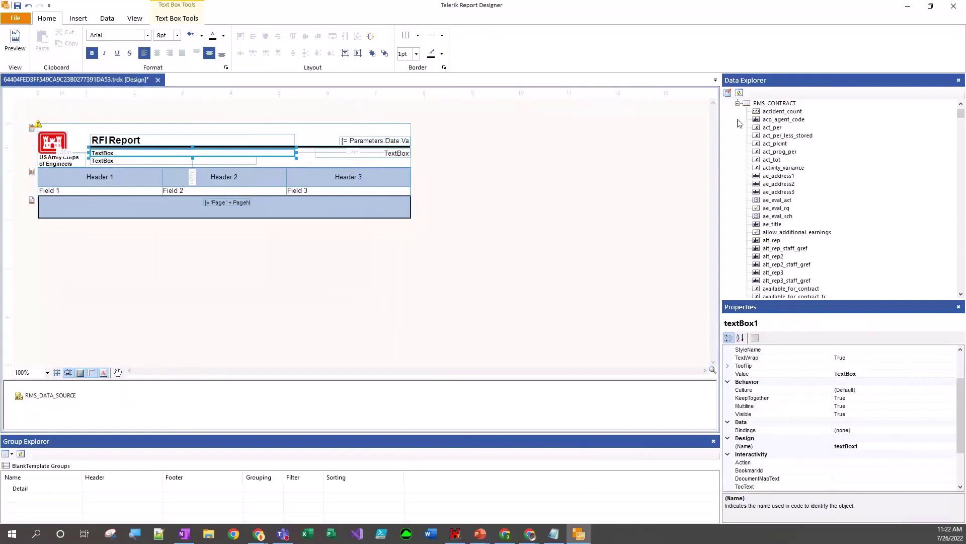
pyautogui.scroll(-2, 776, 196)
pyautogui.click(772, 192)
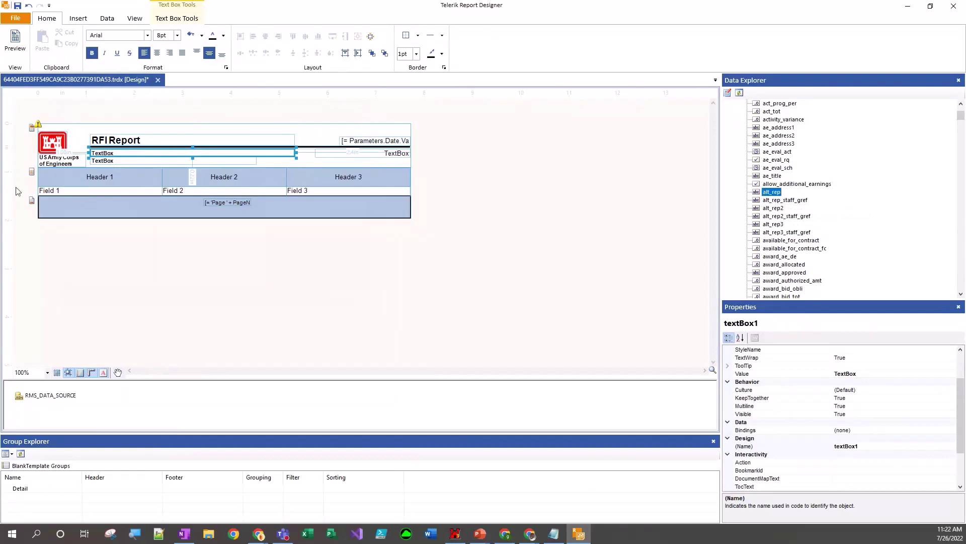
pyautogui.hotkey('alt', 'Tab')
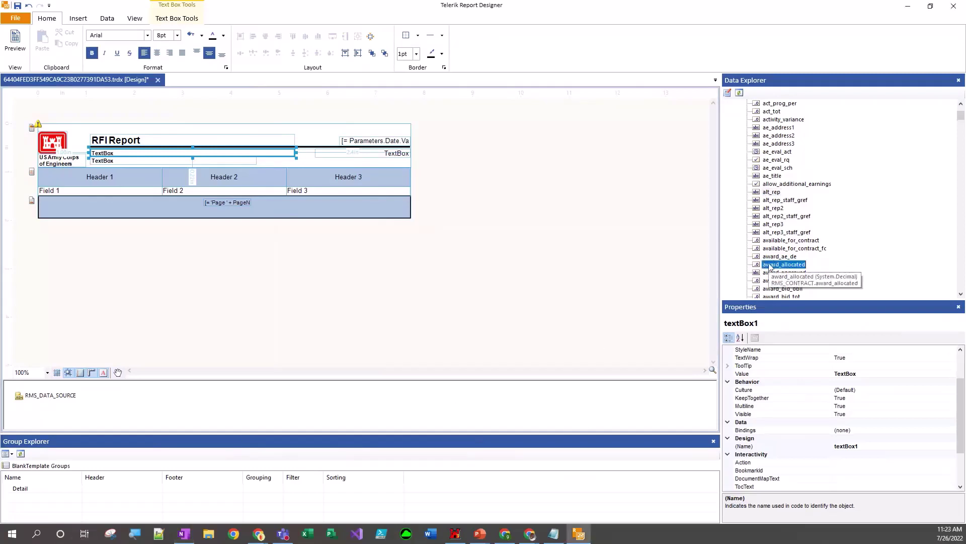
pyautogui.write('con')
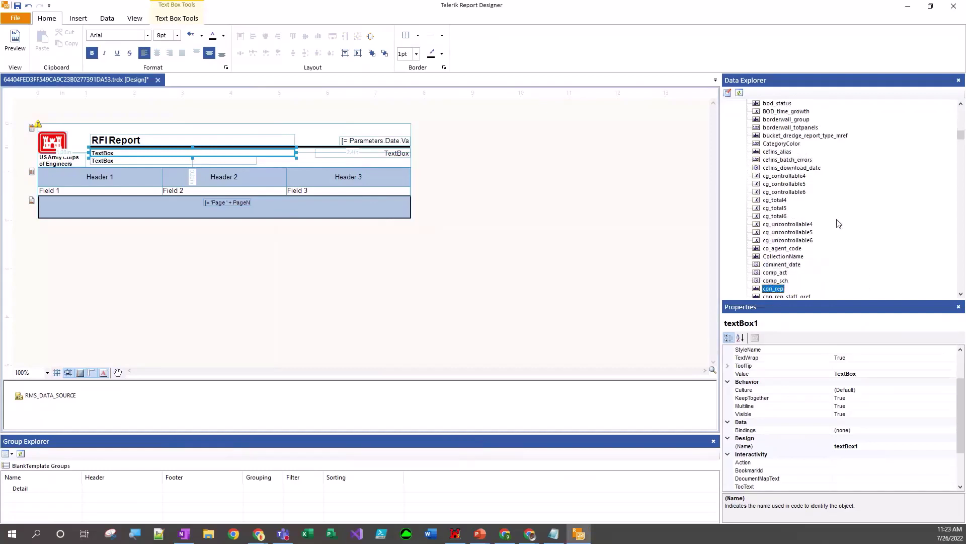
pyautogui.scroll(-4, 836, 222)
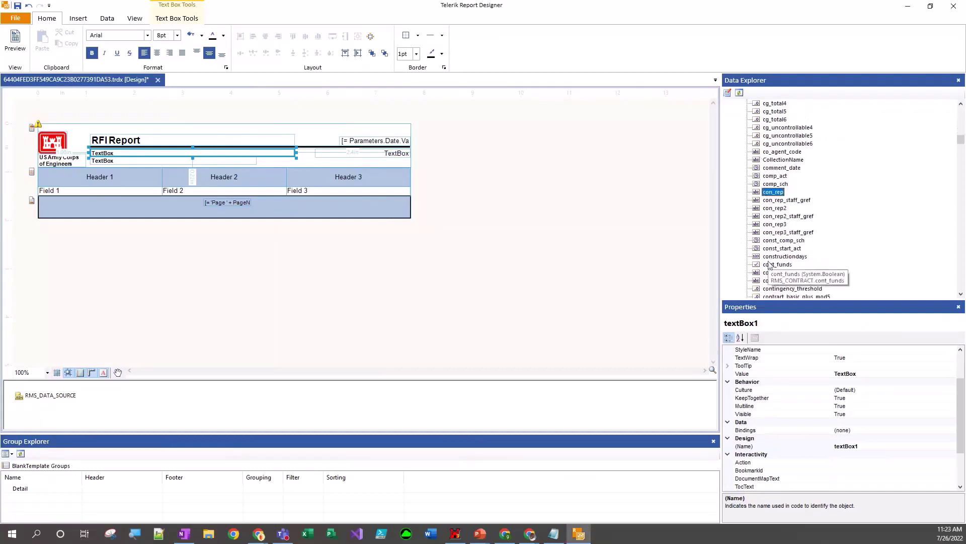
pyautogui.scroll(-2, 803, 229)
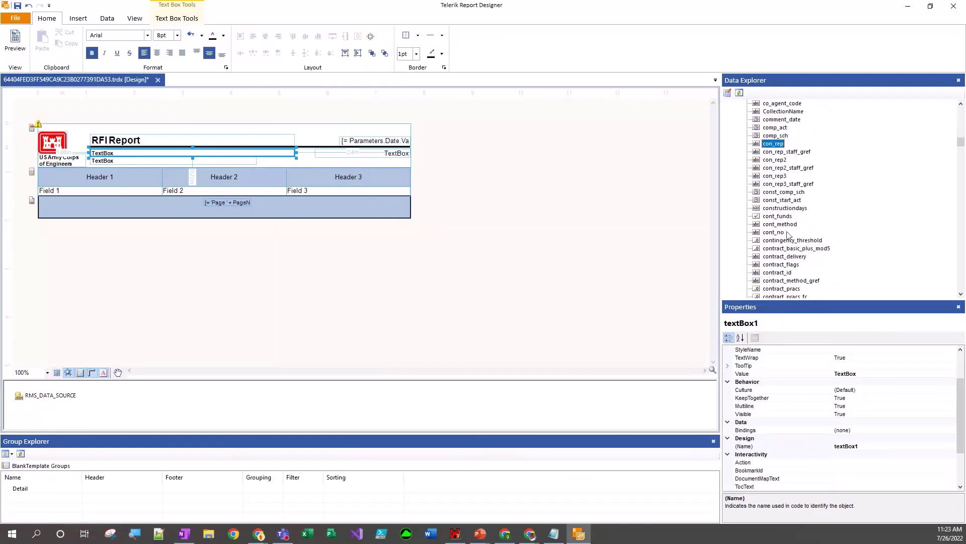
pyautogui.click(775, 272)
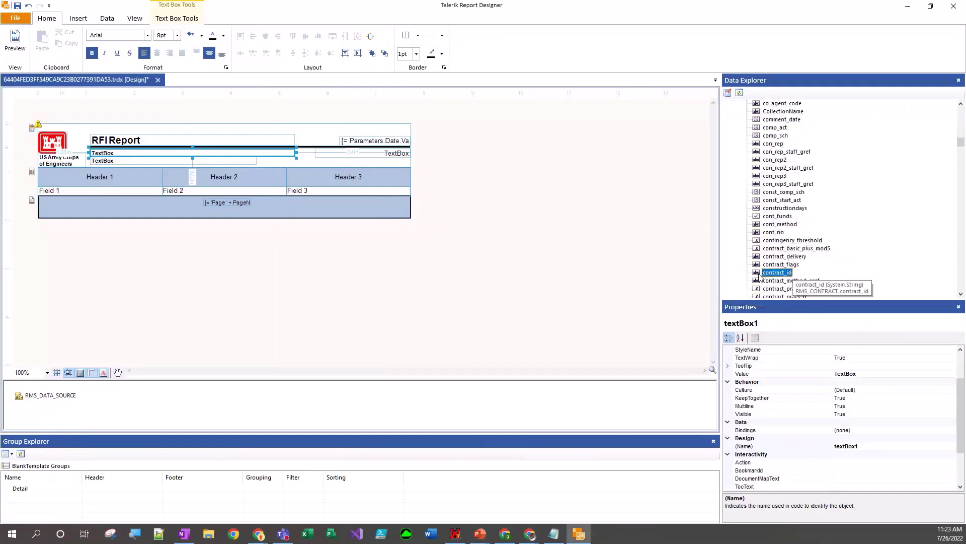
pyautogui.click(353, 178)
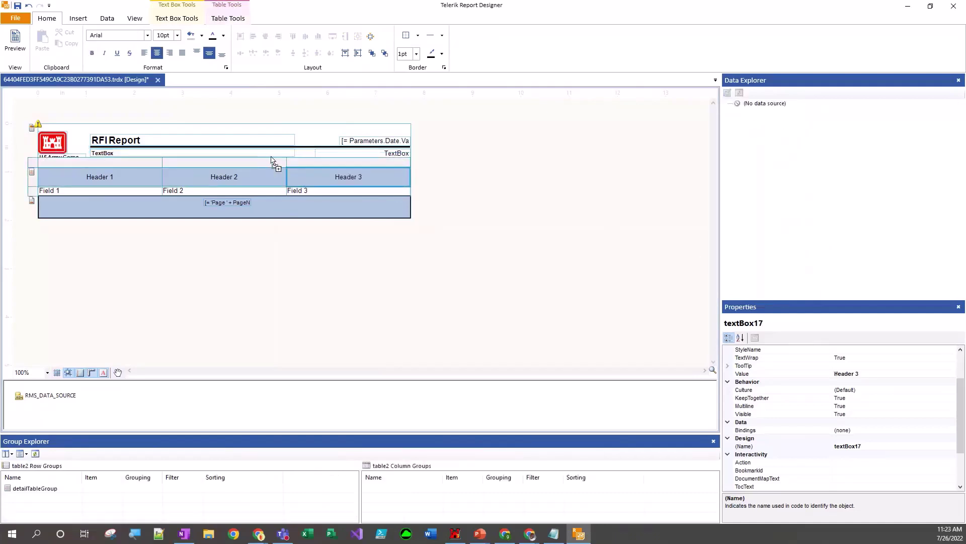
pyautogui.moveTo(239, 156); pyautogui.dragTo(237, 154)
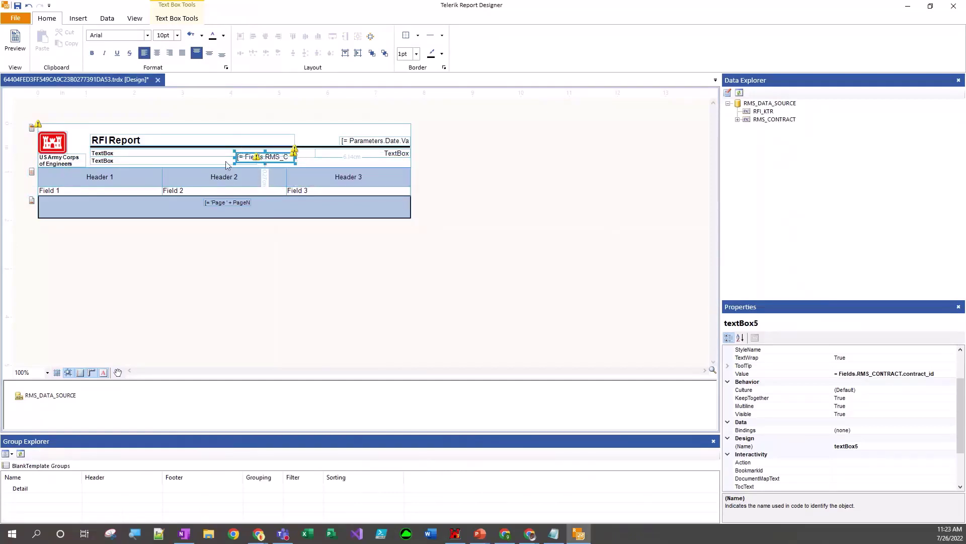
# Widen the contract_id text box in the report header and try editing its text in place.
pyautogui.moveTo(297, 157); pyautogui.dragTo(334, 157)
pyautogui.doubleClick(307, 157)
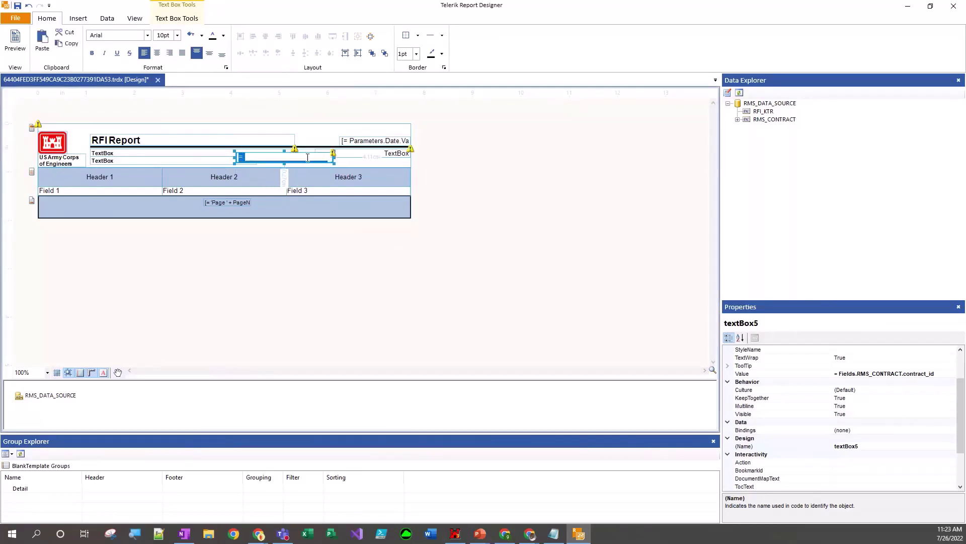
pyautogui.write('=')
pyautogui.click(341, 161)
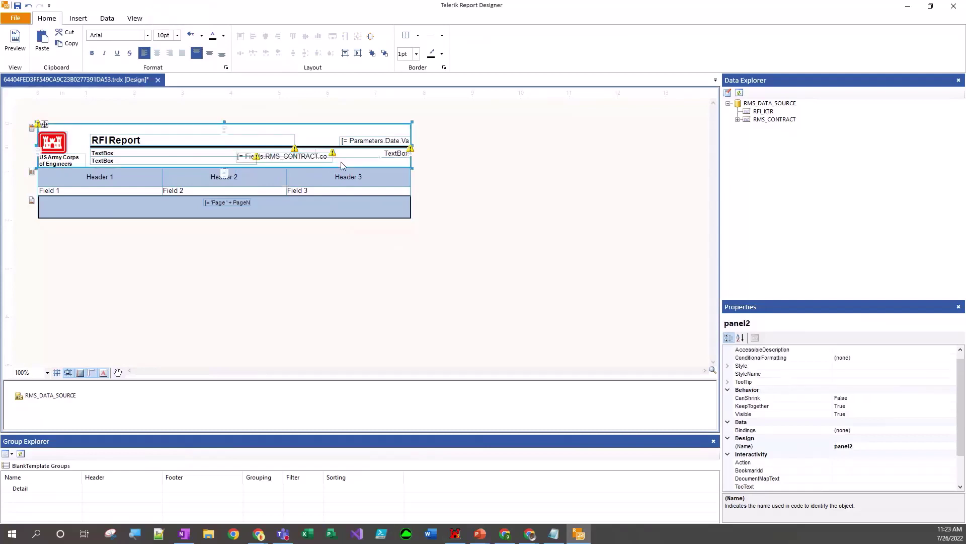
# Copy the expression "= Fields.RMS_CONTRACT.contract_id" from the added text box, cancel the expression editor and delete that text box.
pyautogui.click(308, 159)
pyautogui.rightClick(304, 158)
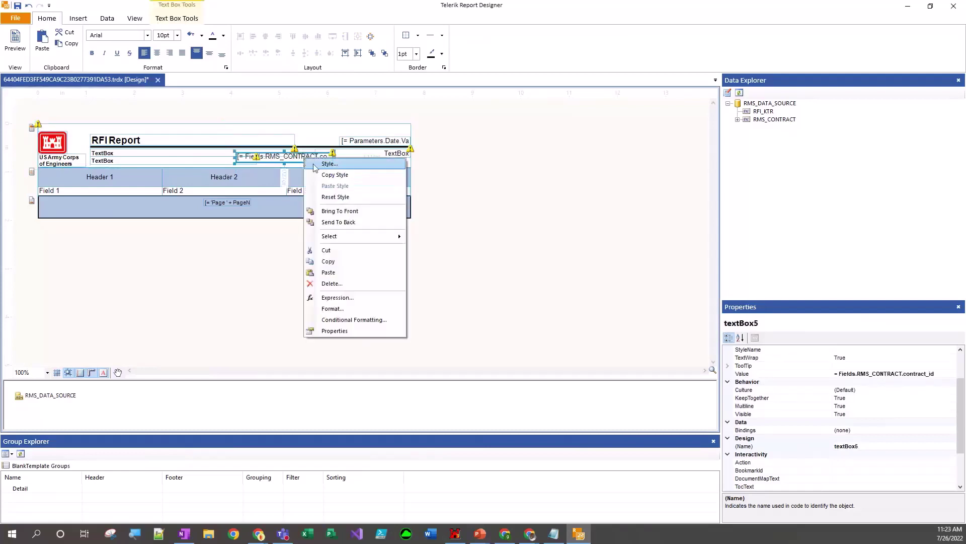
pyautogui.click(325, 298)
pyautogui.hotkey('ctrl', 'c')
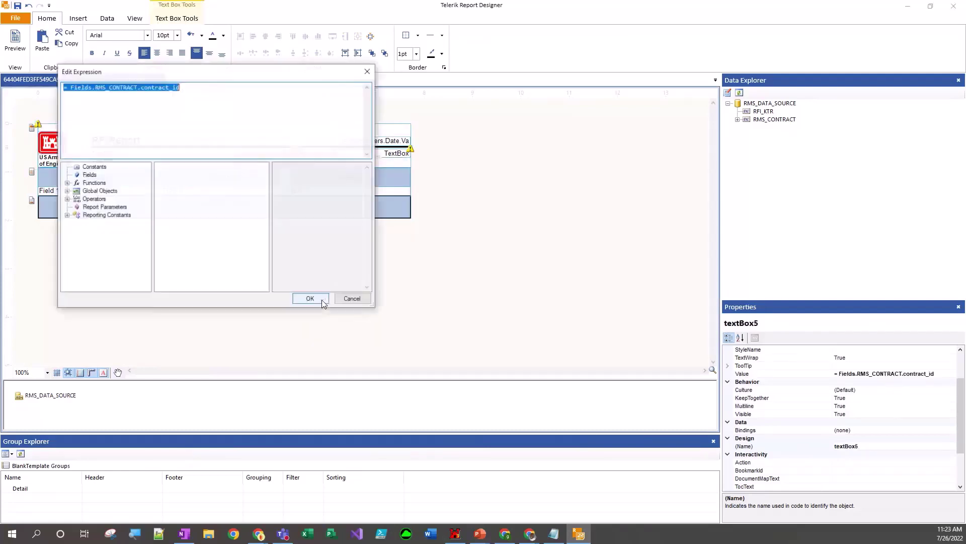
pyautogui.click(184, 89)
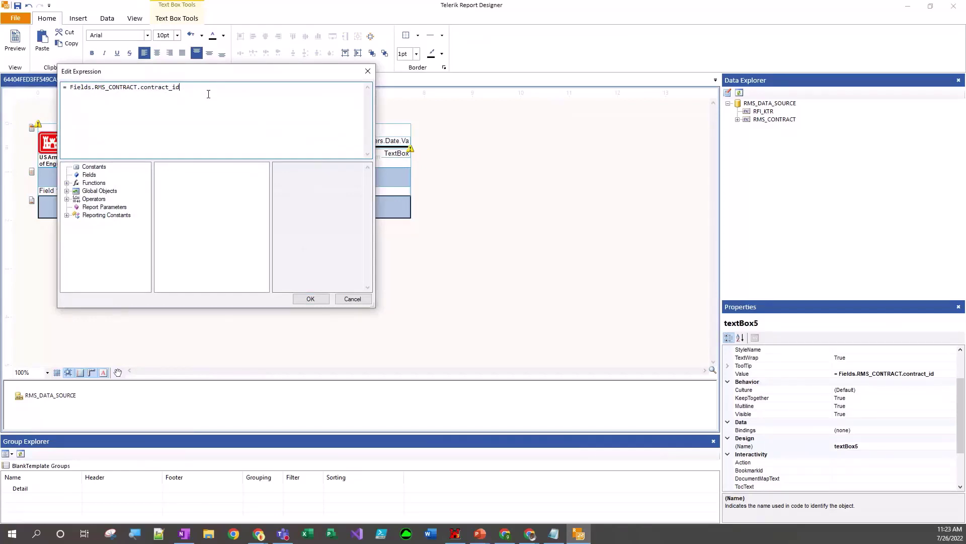
pyautogui.hotkey('ctrl', 'a')
pyautogui.press('Delete')
pyautogui.click(343, 299)
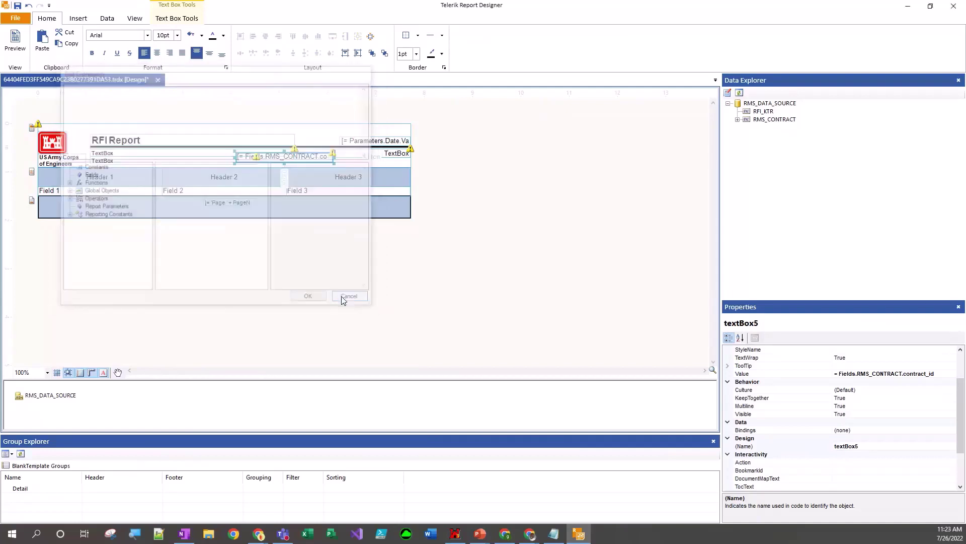
pyautogui.click(306, 166)
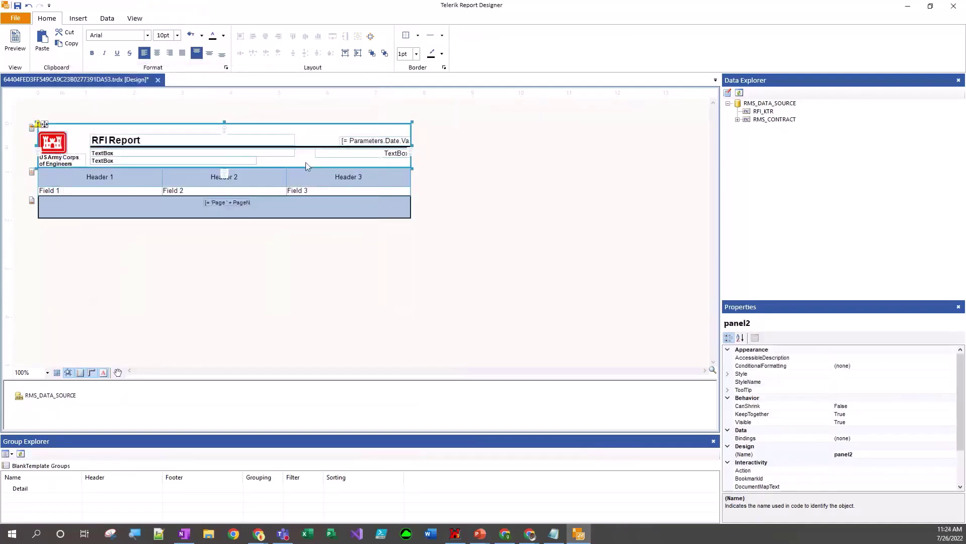
# Set the expression of the first text box below the RFI Report title to "= Fields.RMS_CONTRACT.contract_id".
pyautogui.click(247, 151)
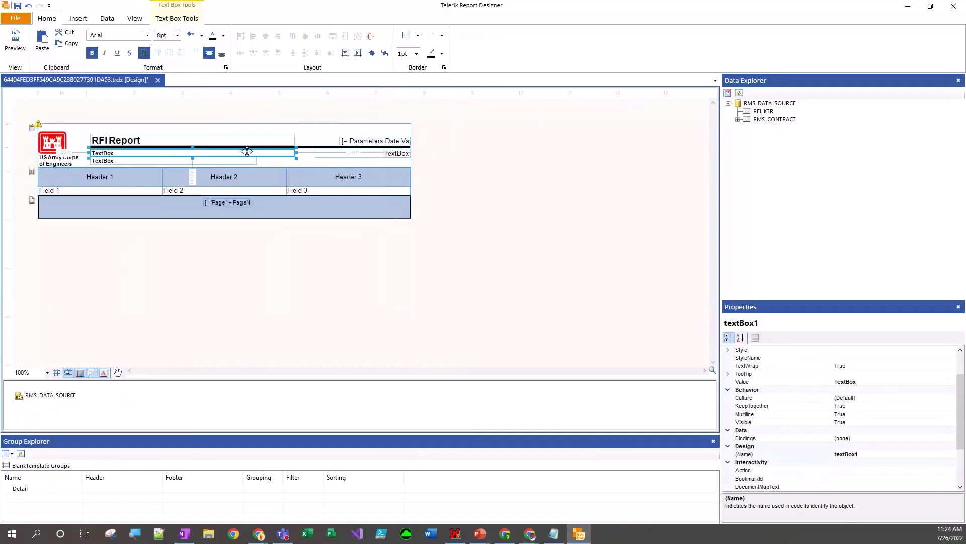
pyautogui.rightClick(247, 151)
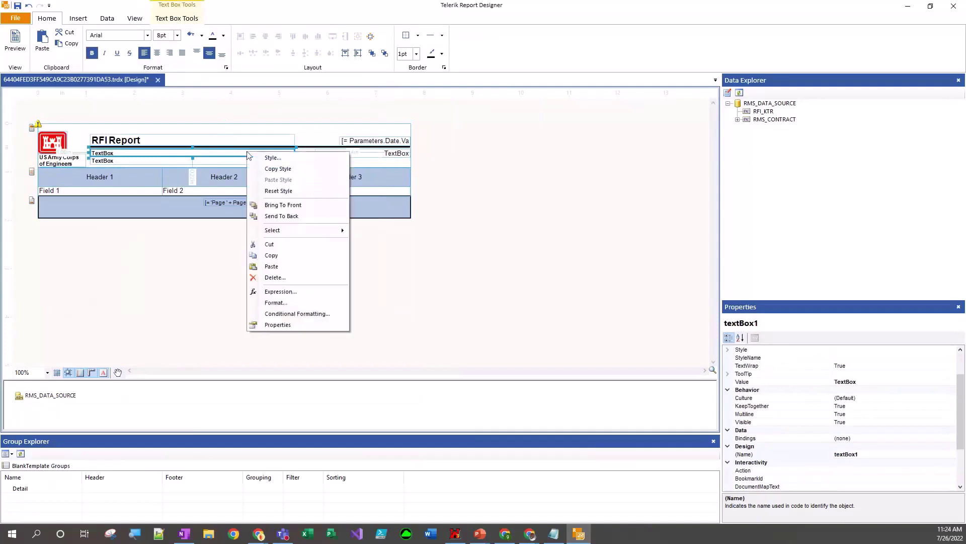
pyautogui.click(270, 291)
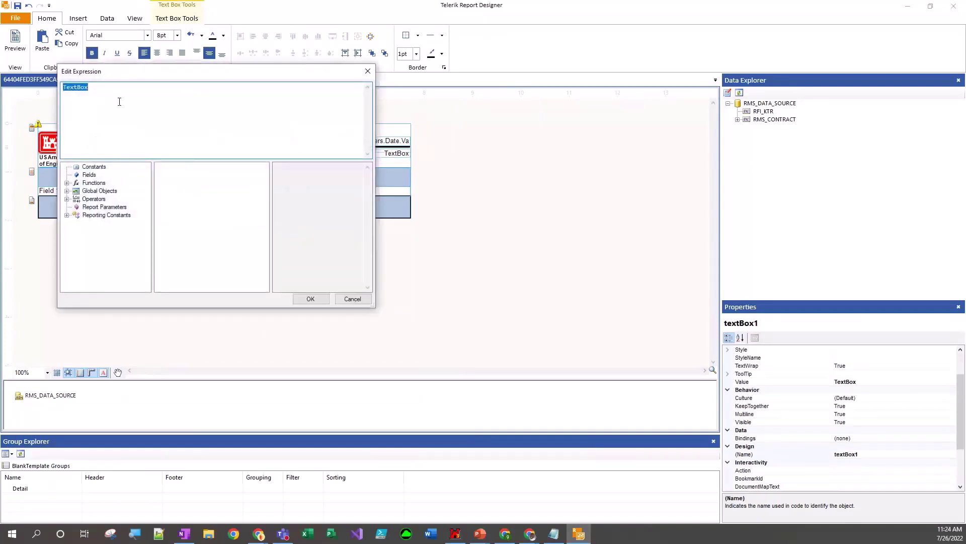
pyautogui.hotkey('ctrl', 'v')
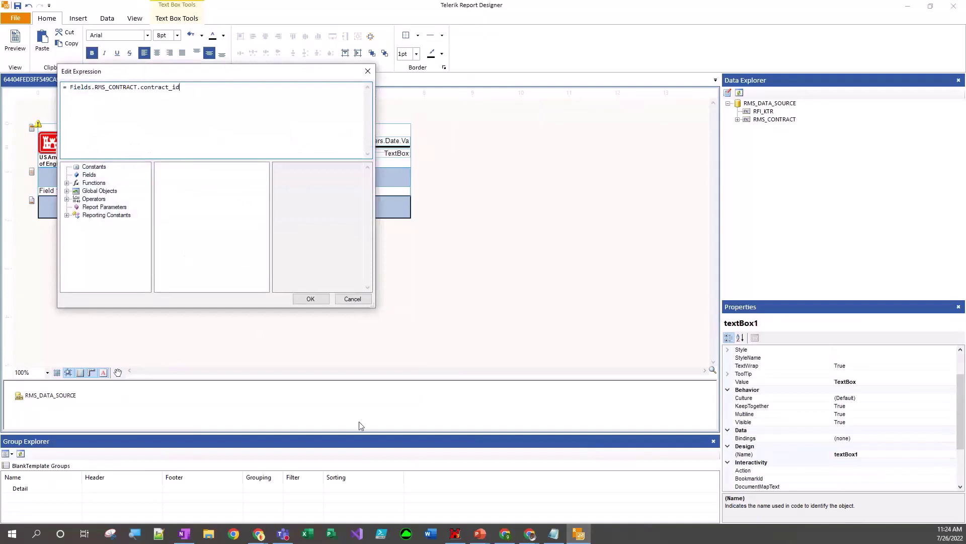
pyautogui.click(322, 300)
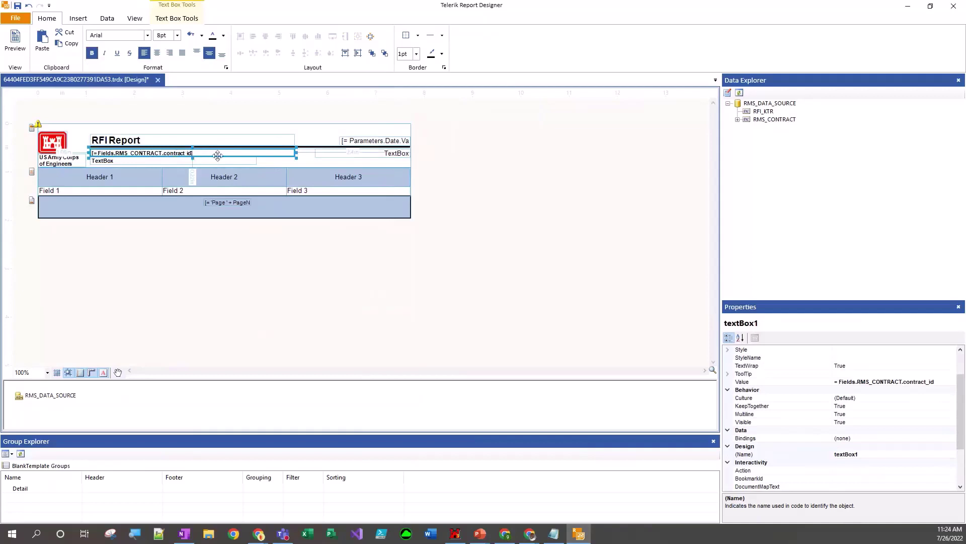
# Preview the report to check the contract ID line in the header, and return to the design view.
pyautogui.click(135, 160)
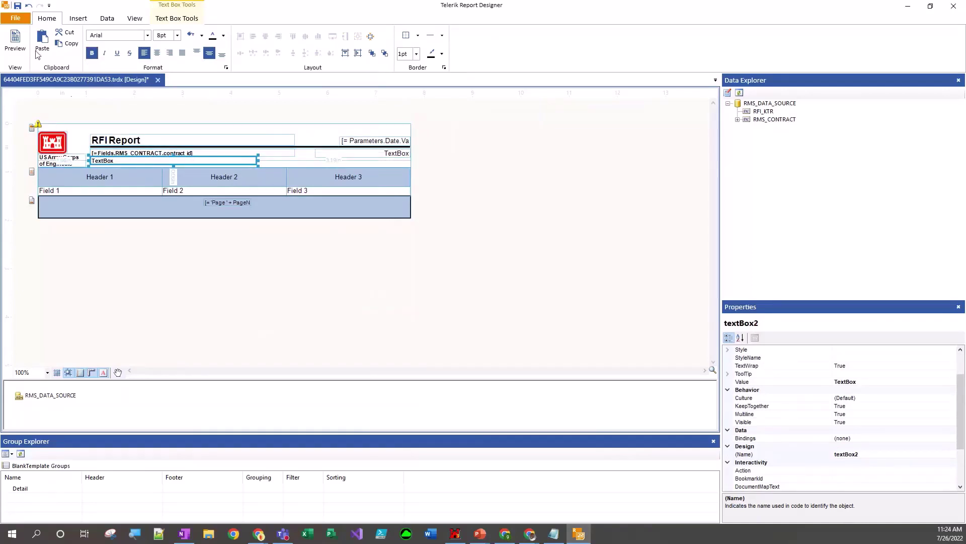
pyautogui.click(15, 43)
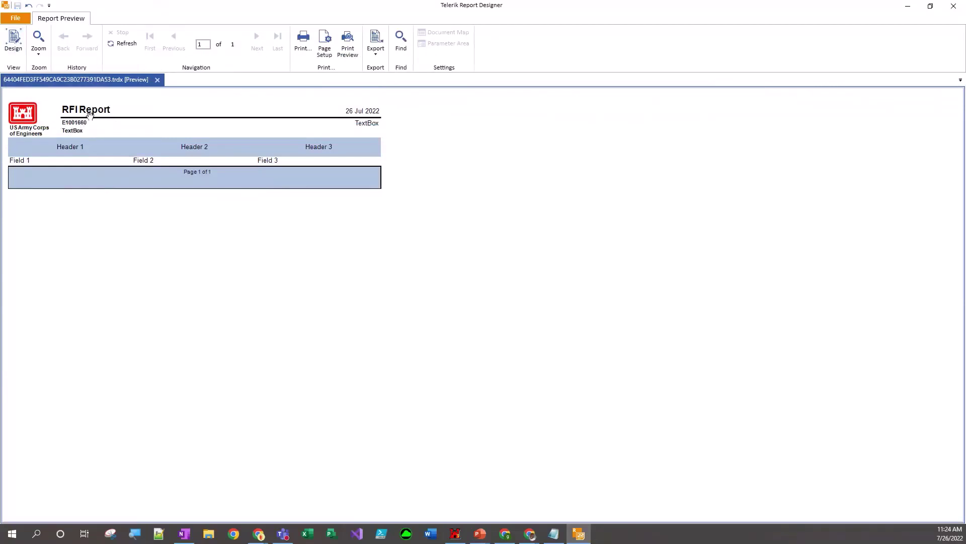
pyautogui.click(14, 44)
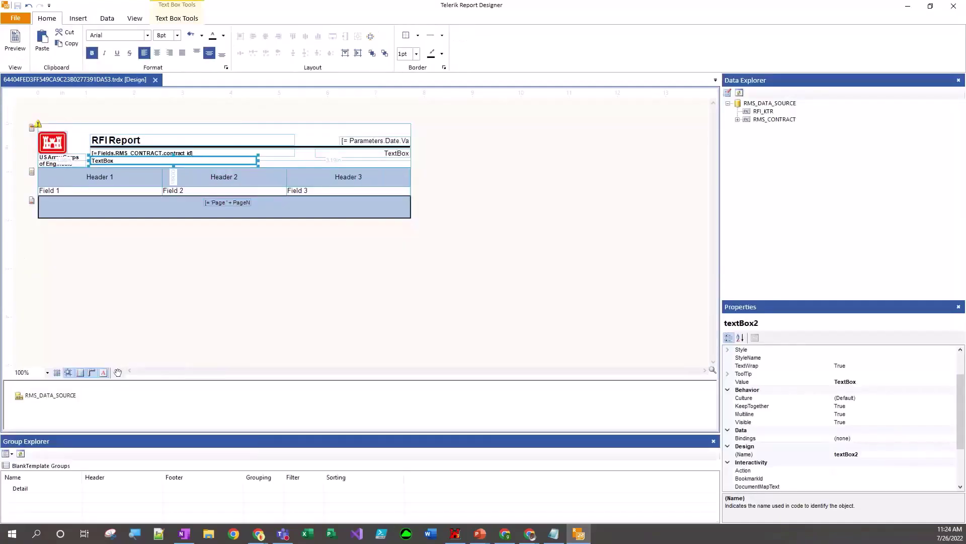
# Set the second header text box's expression to "=Fields.RMS_CONTRACT.fmt_contract_delivery" and check it in the report preview.
pyautogui.hotkey('alt', 'Tab')
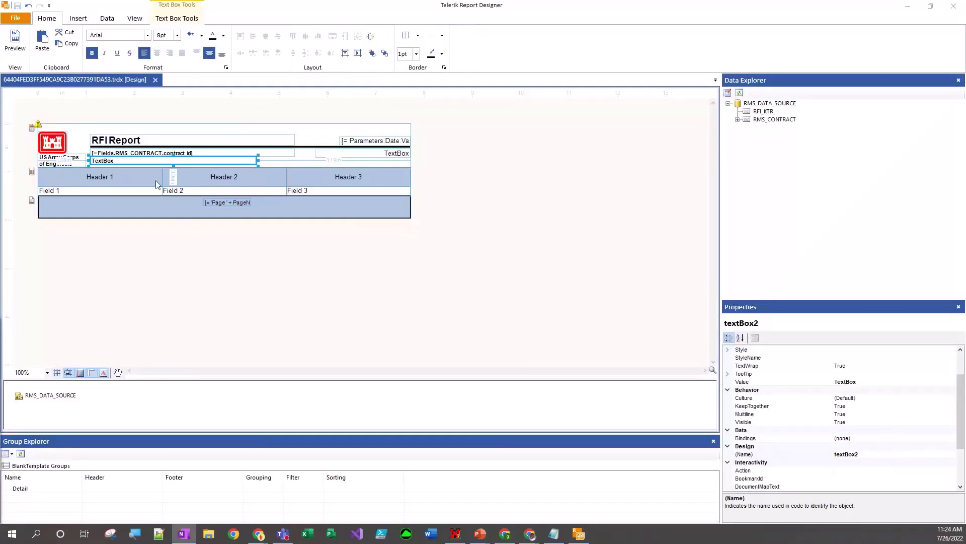
pyautogui.doubleClick(150, 161)
pyautogui.click(310, 299)
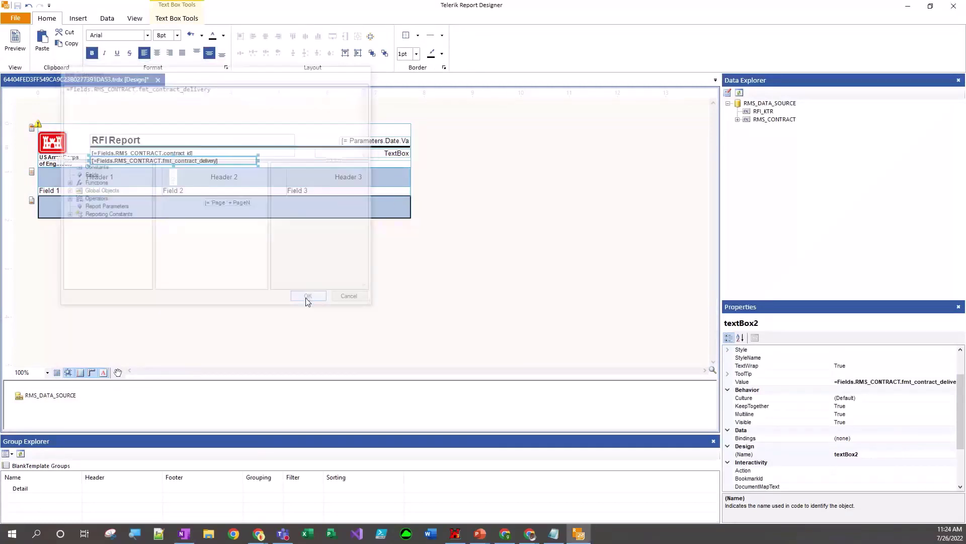
pyautogui.click(11, 45)
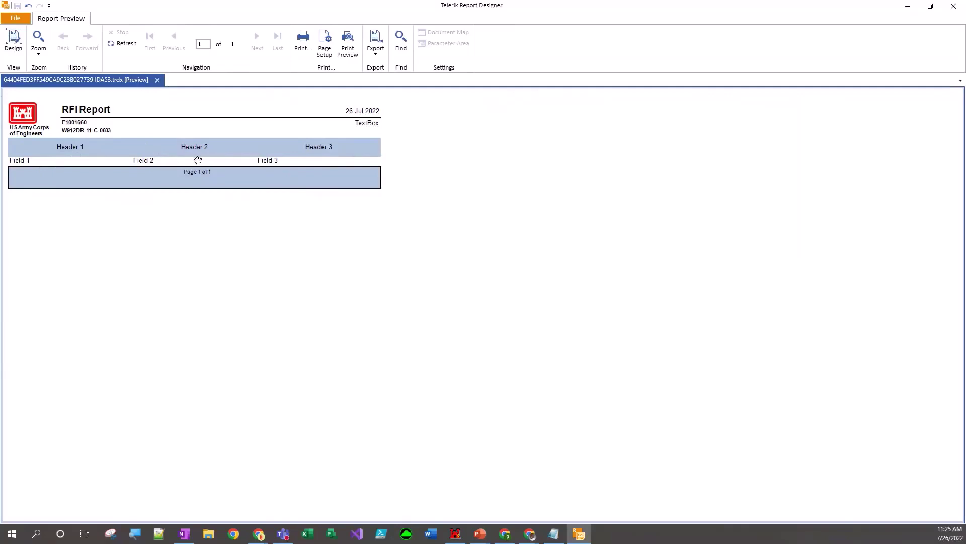
pyautogui.click(17, 50)
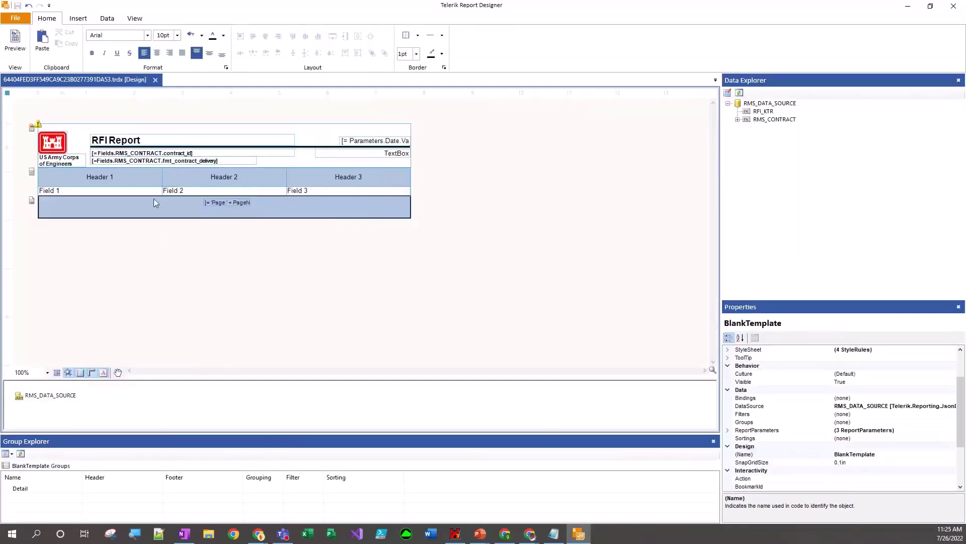
# Examine the detail section and the header cells of its three-column table.
pyautogui.click(67, 176)
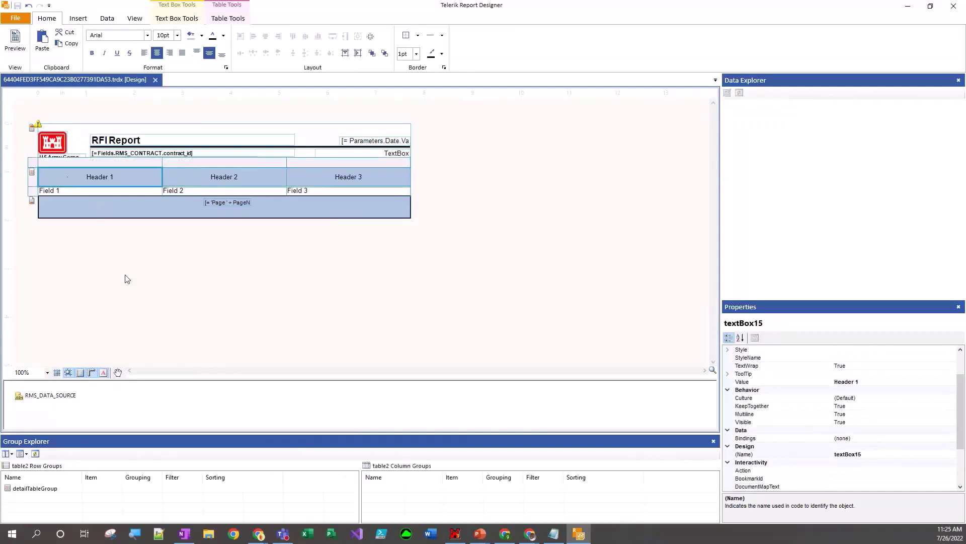
pyautogui.click(30, 172)
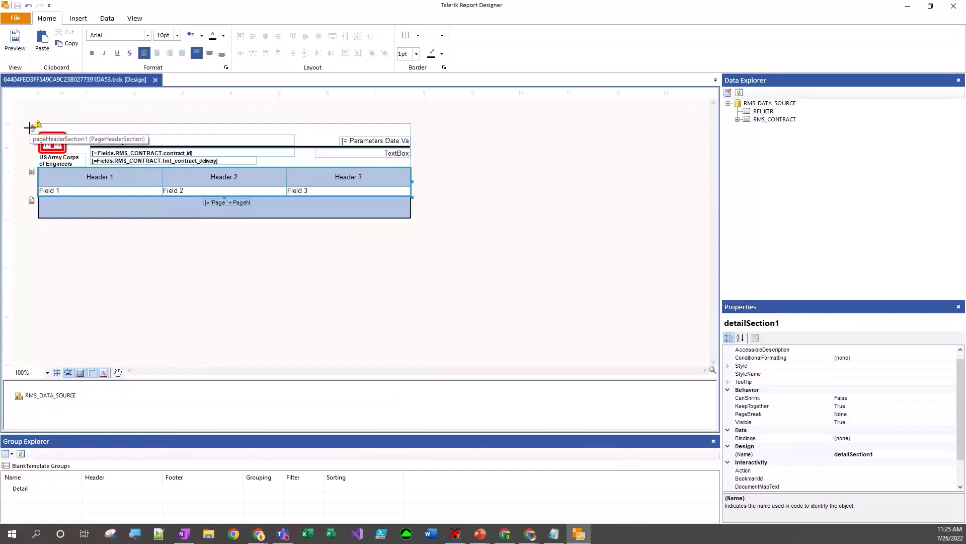
pyautogui.click(254, 281)
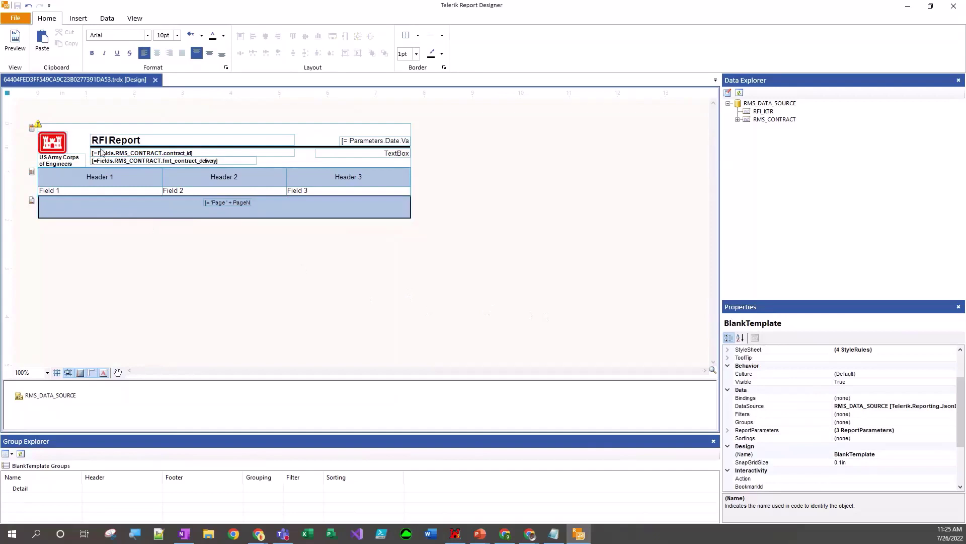
pyautogui.click(64, 176)
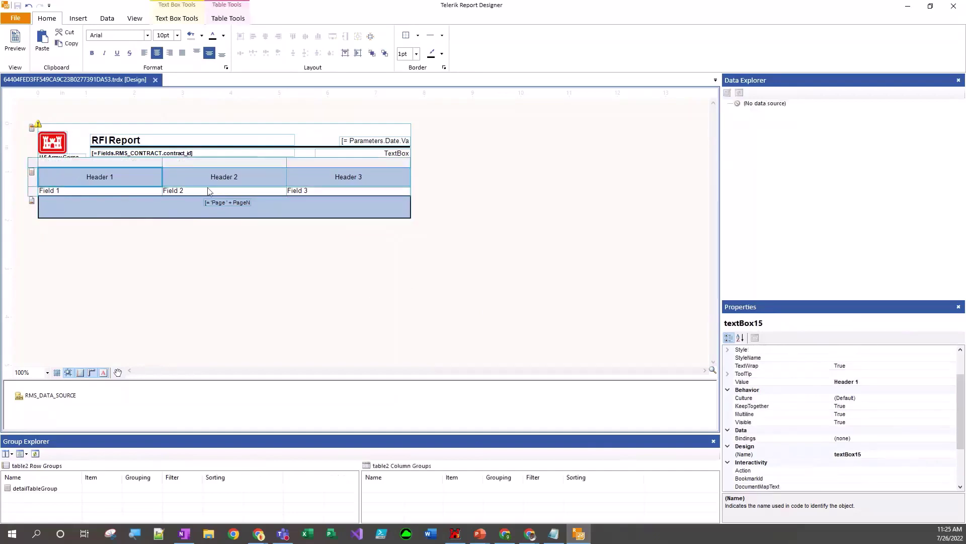
pyautogui.click(222, 181)
pyautogui.click(119, 178)
pyautogui.click(193, 180)
pyautogui.click(107, 180)
# Add a binding to the whole detail table that links its DataSource property to "= Fields.RFI_KTR".
pyautogui.click(34, 166)
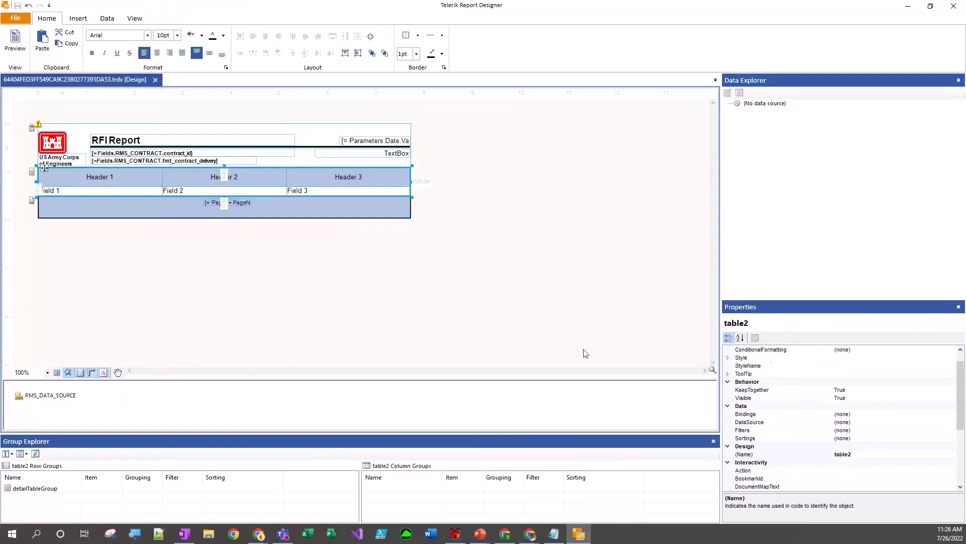
pyautogui.click(762, 415)
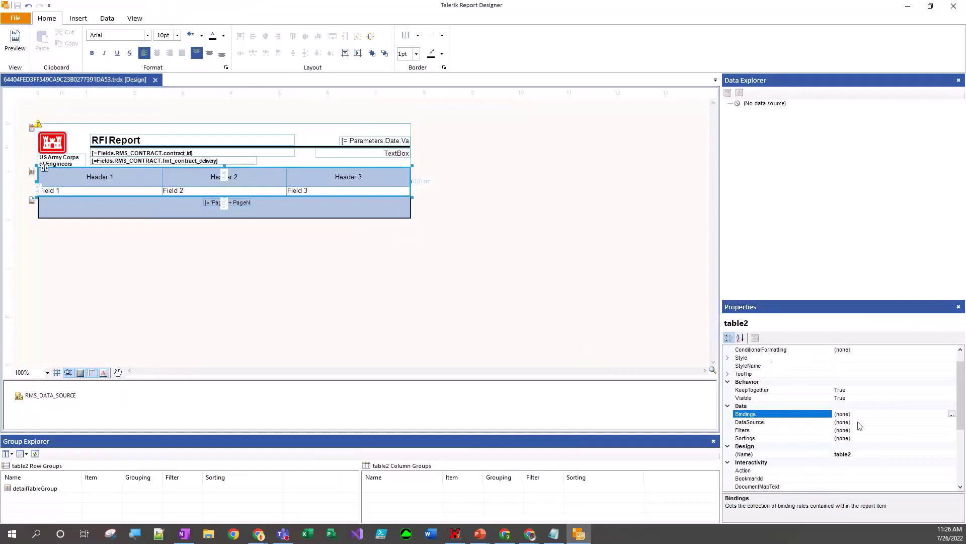
pyautogui.click(951, 414)
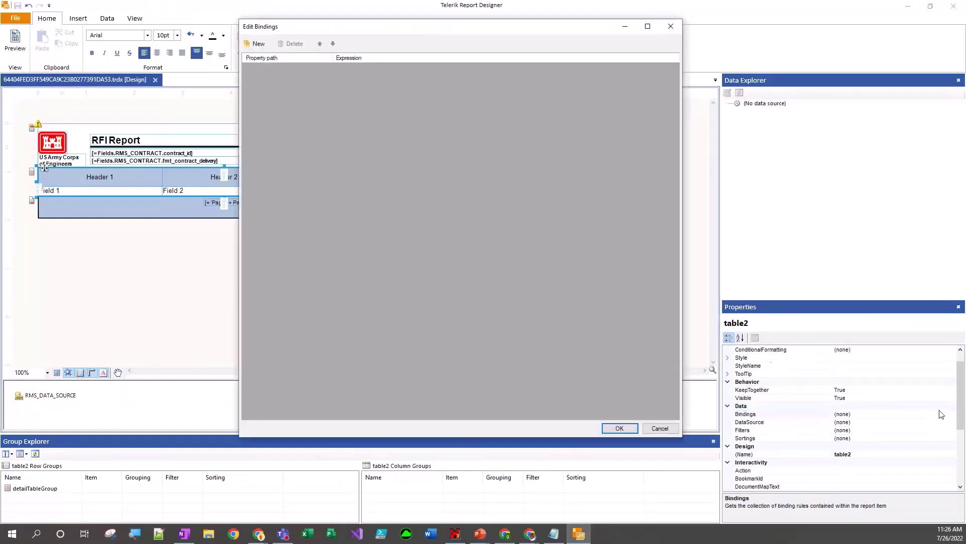
pyautogui.click(258, 43)
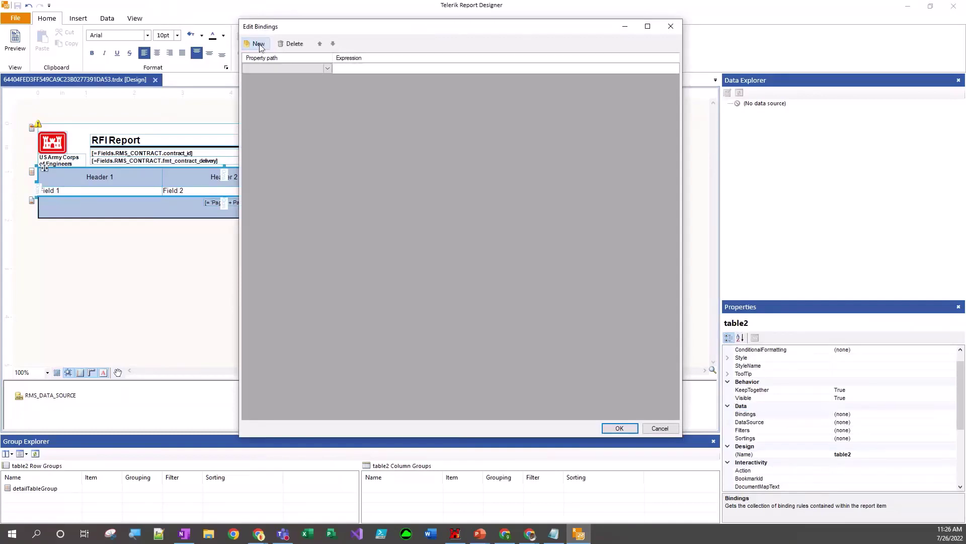
pyautogui.click(327, 69)
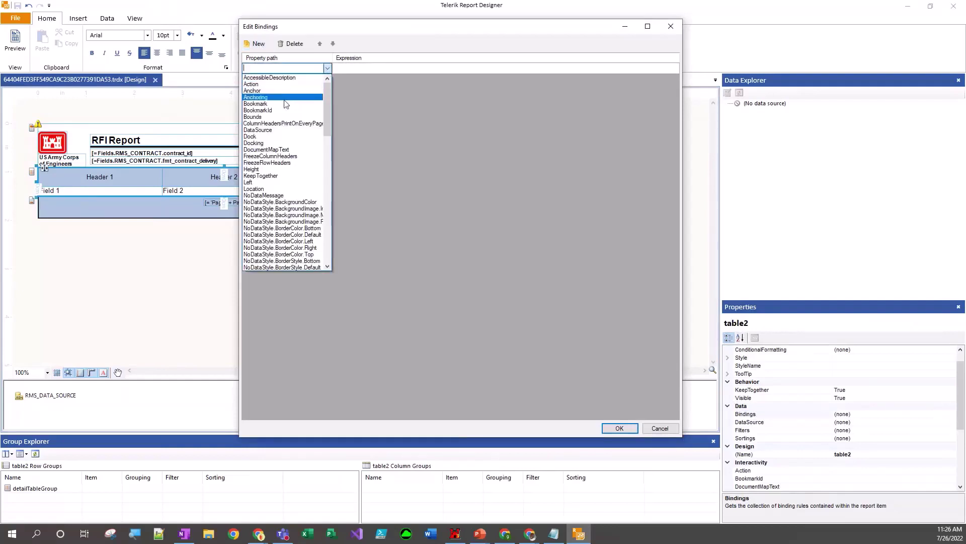
pyautogui.click(281, 129)
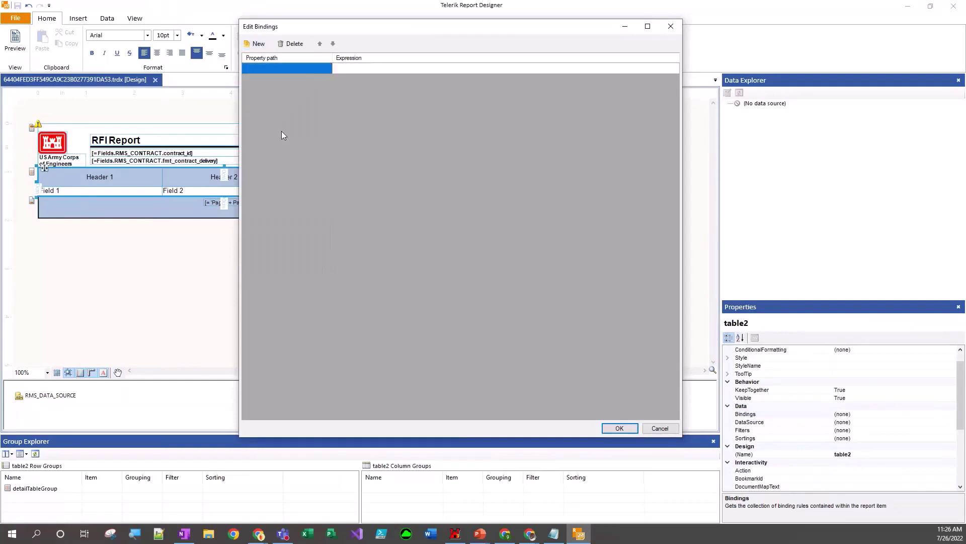
pyautogui.click(354, 67)
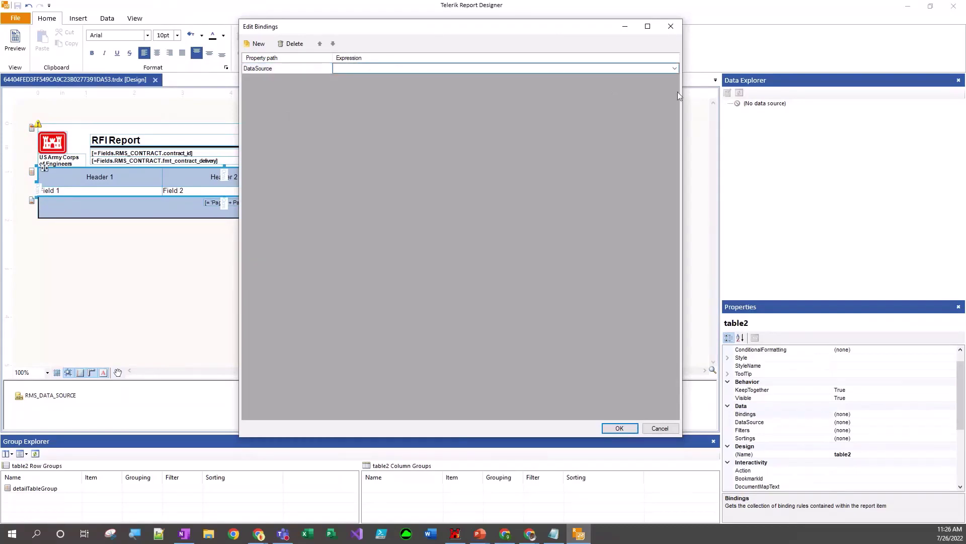
pyautogui.click(674, 68)
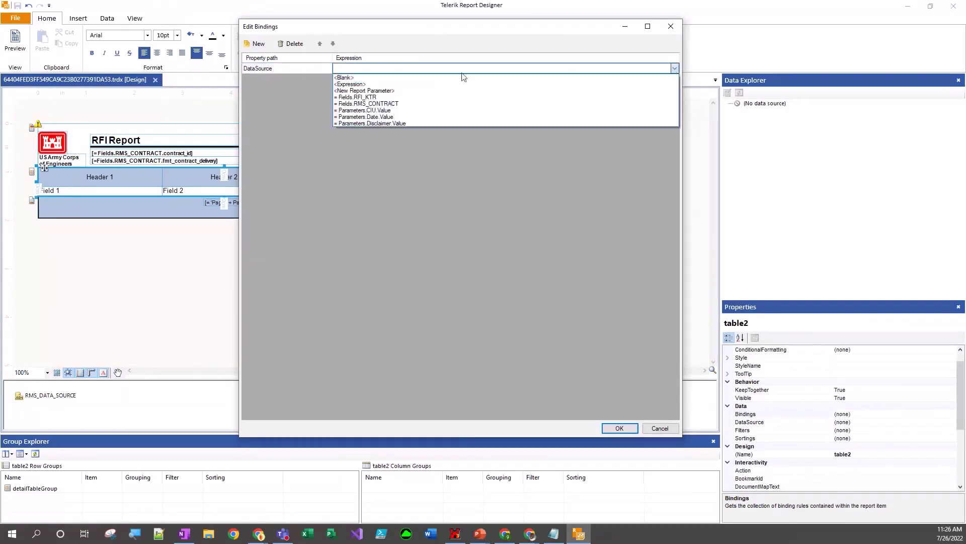
pyautogui.click(374, 98)
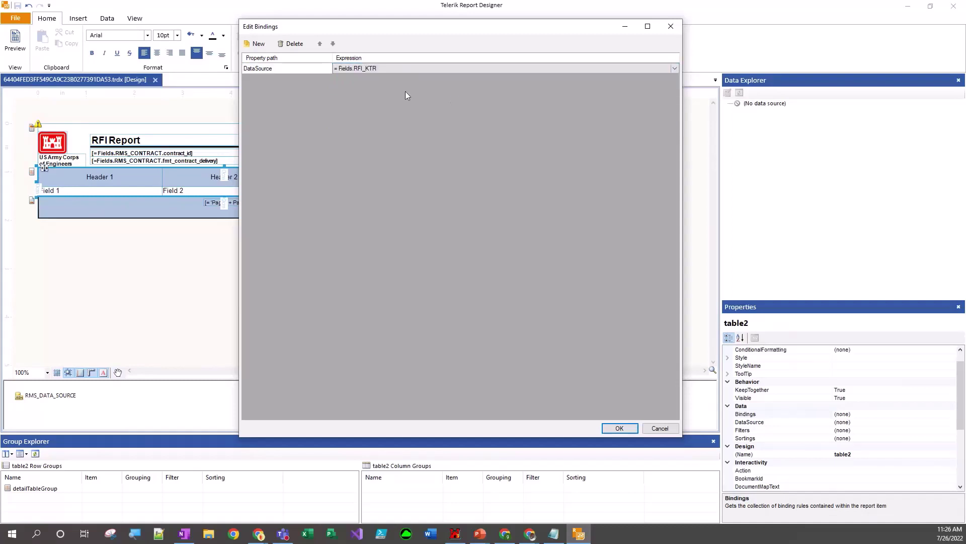
pyautogui.click(620, 428)
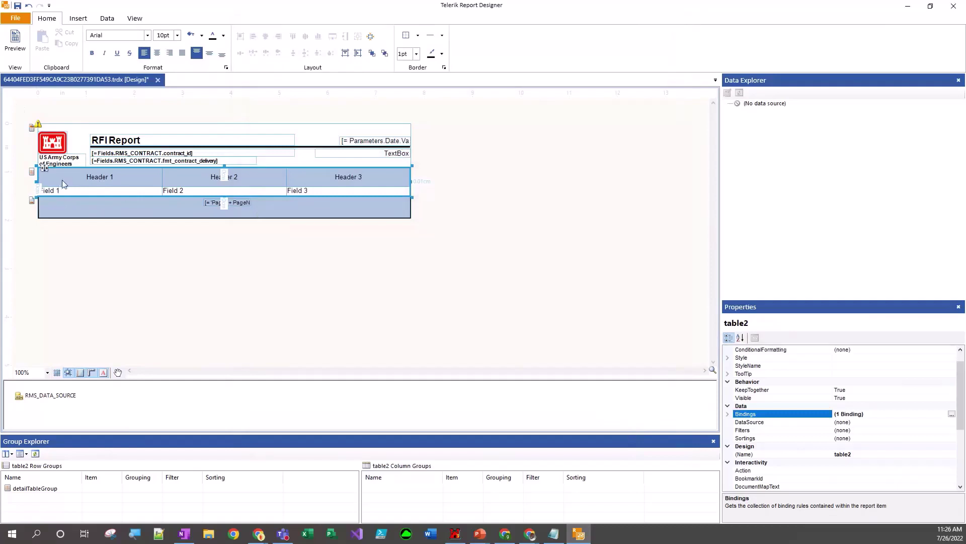
# Compare the RFI_KTR and RMS_CONTRACT collections in the report's data source for available fields.
pyautogui.click(507, 240)
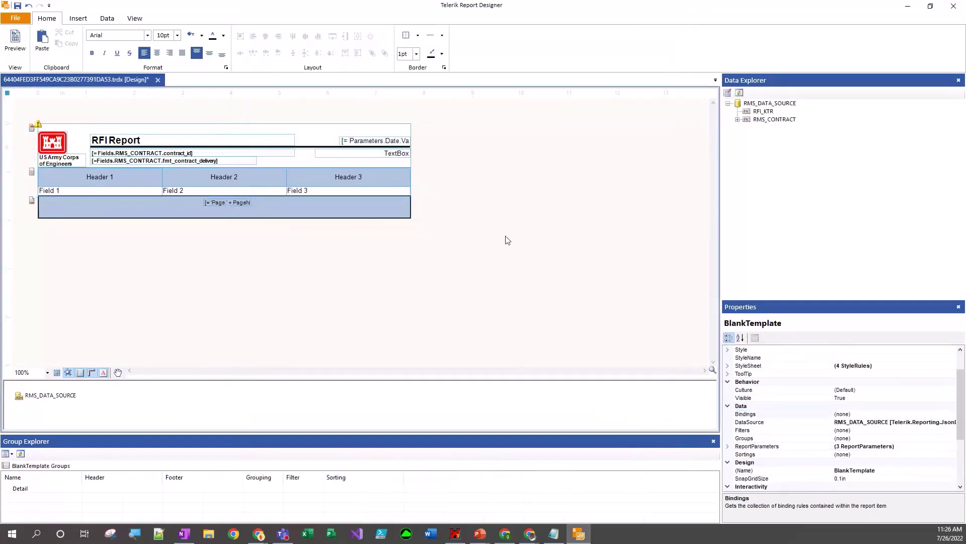
pyautogui.click(763, 112)
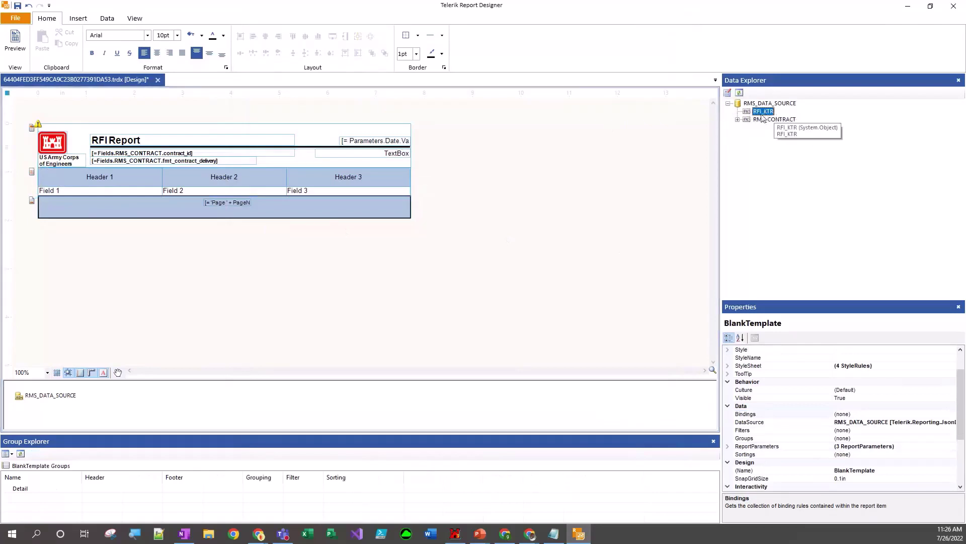
pyautogui.click(737, 119)
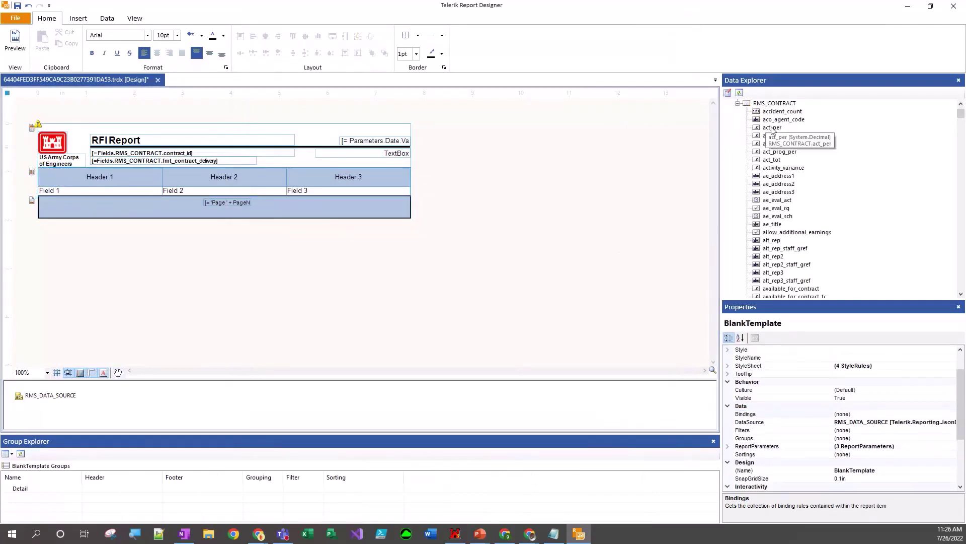
pyautogui.scroll(1, 774, 142)
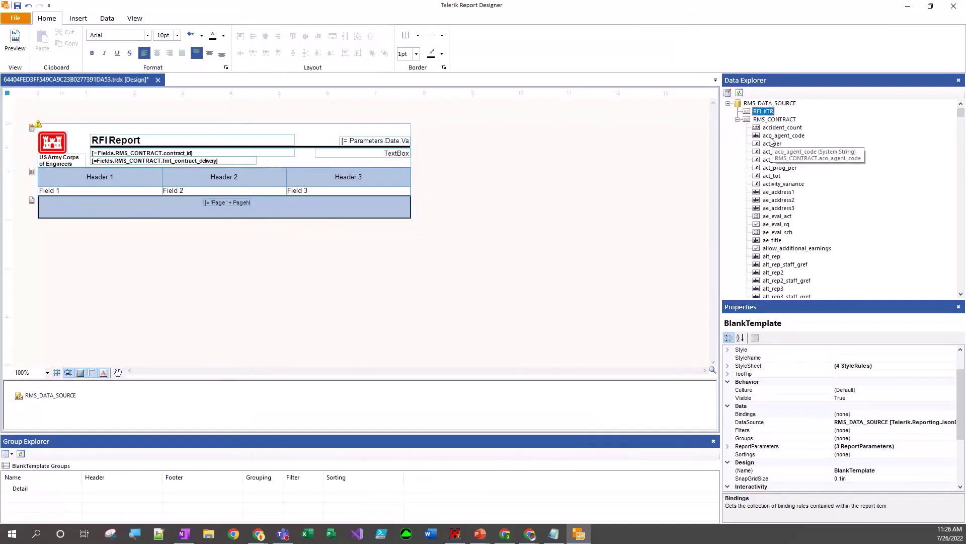
pyautogui.click(738, 120)
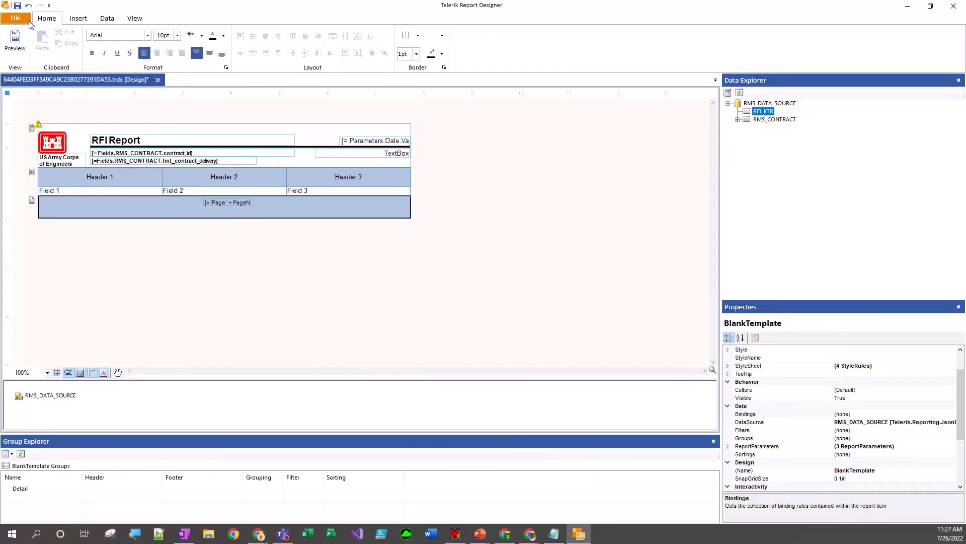
# Close the report designer with the same documents reopening next time, saving the template file and the design changes to the RMS database.
pyautogui.click(954, 6)
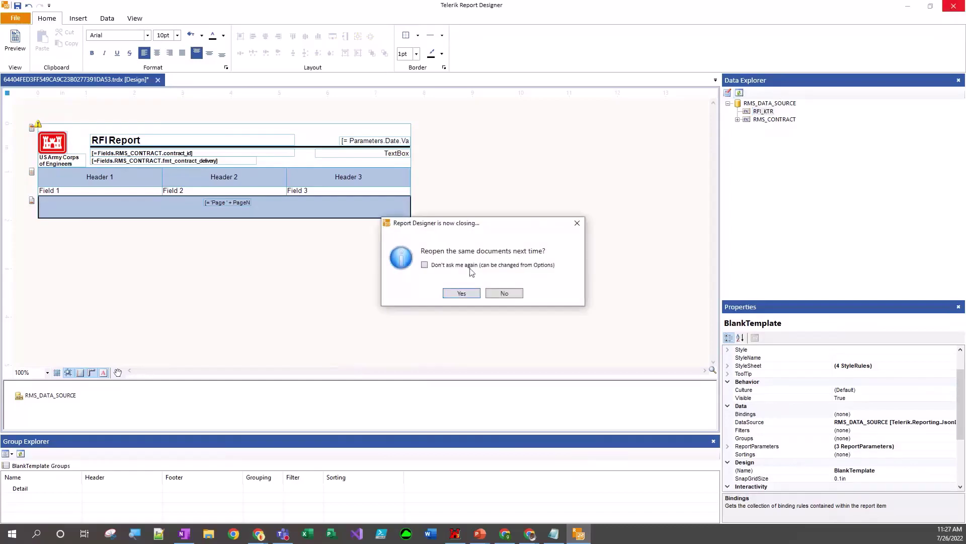
pyautogui.click(458, 294)
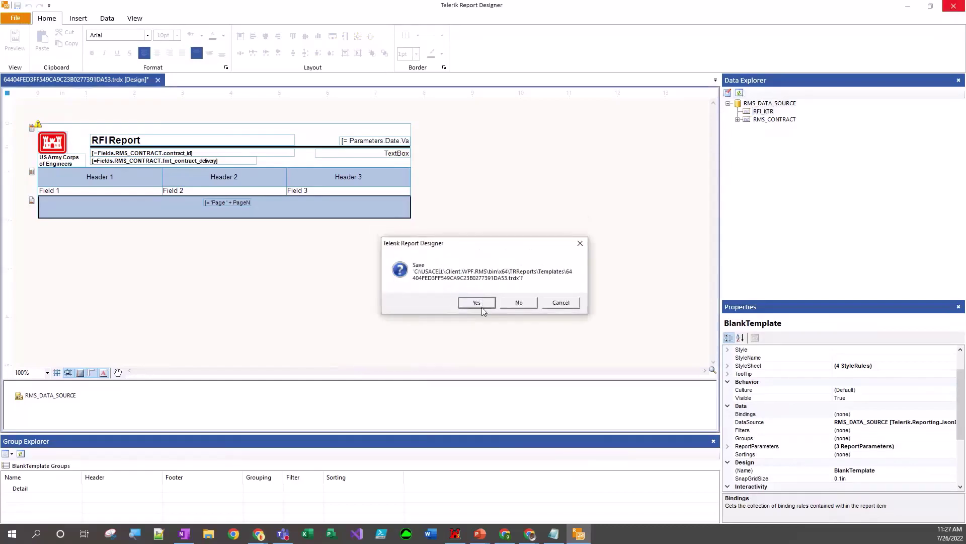
pyautogui.click(481, 303)
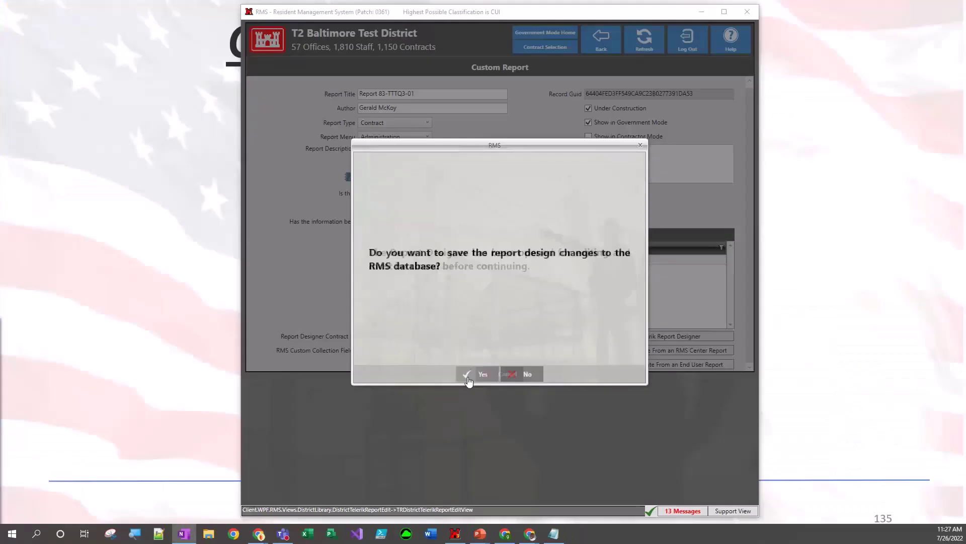
pyautogui.click(473, 375)
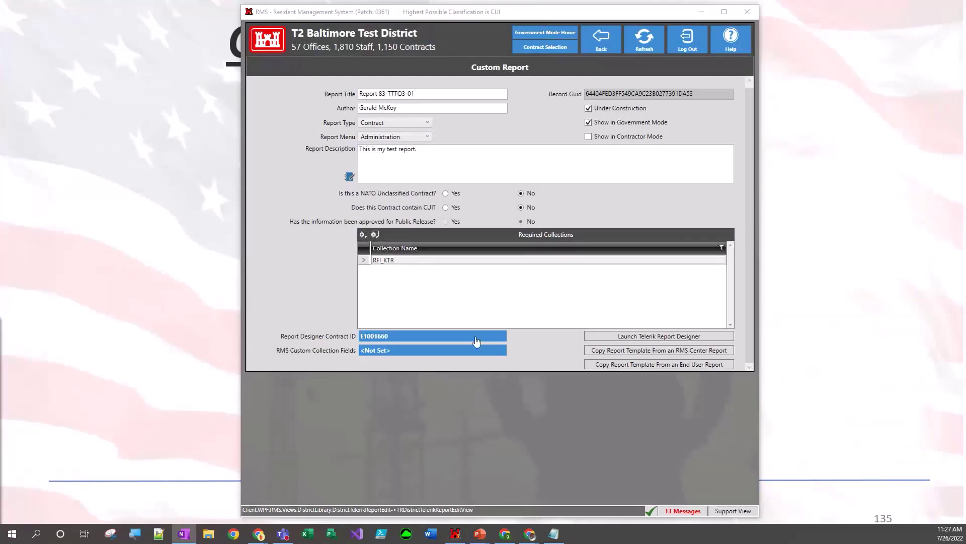
# Open the Request for Information list of the Wideband Satellite Communications Center contract and examine its data source and field names.
pyautogui.click(600, 46)
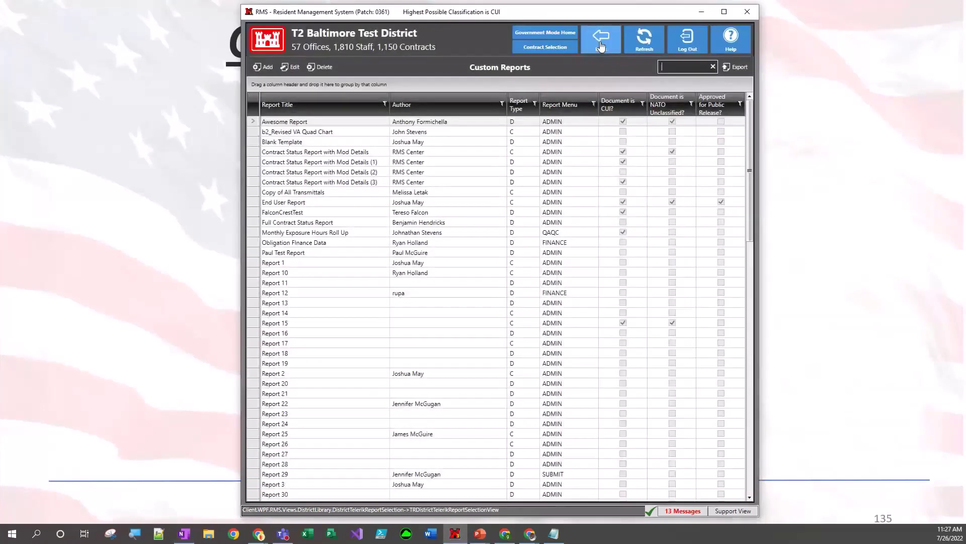
pyautogui.click(603, 45)
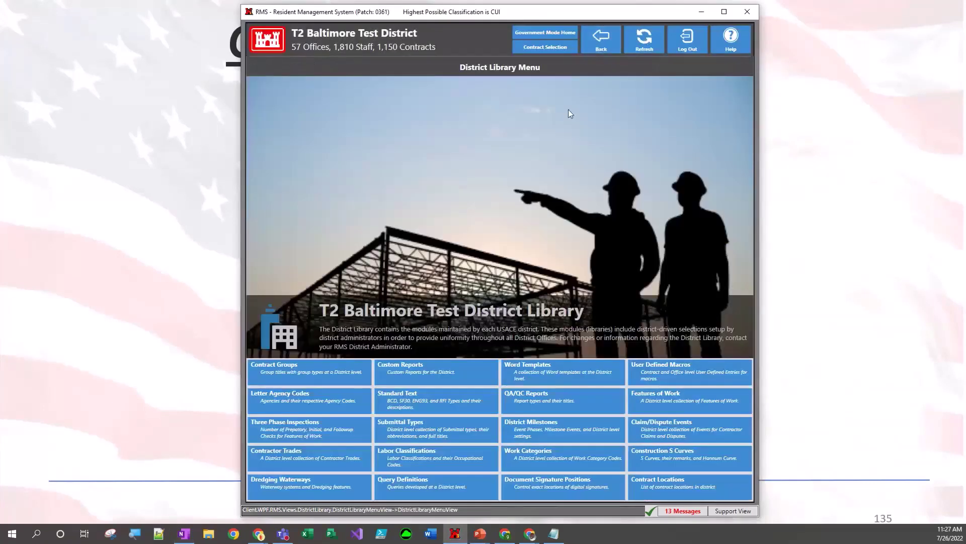
pyautogui.click(602, 42)
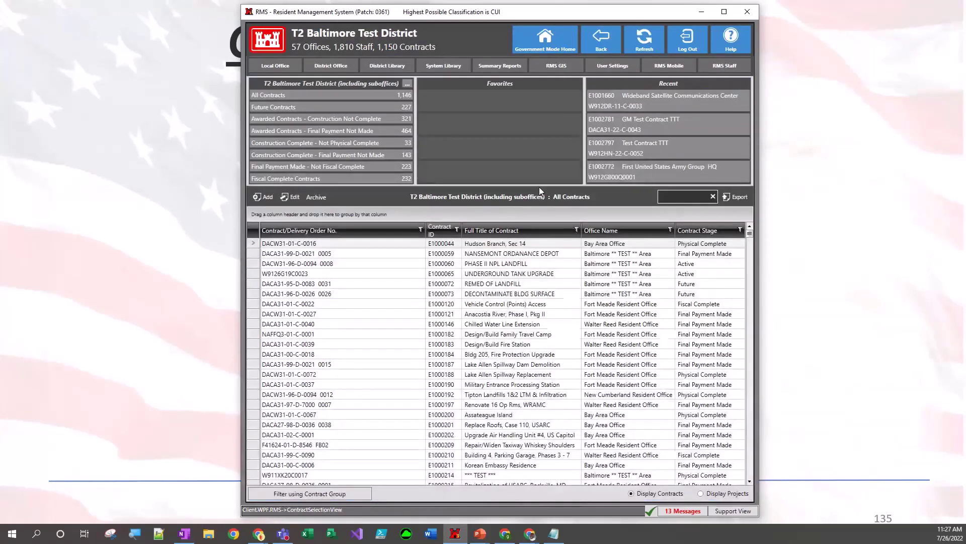
pyautogui.click(602, 145)
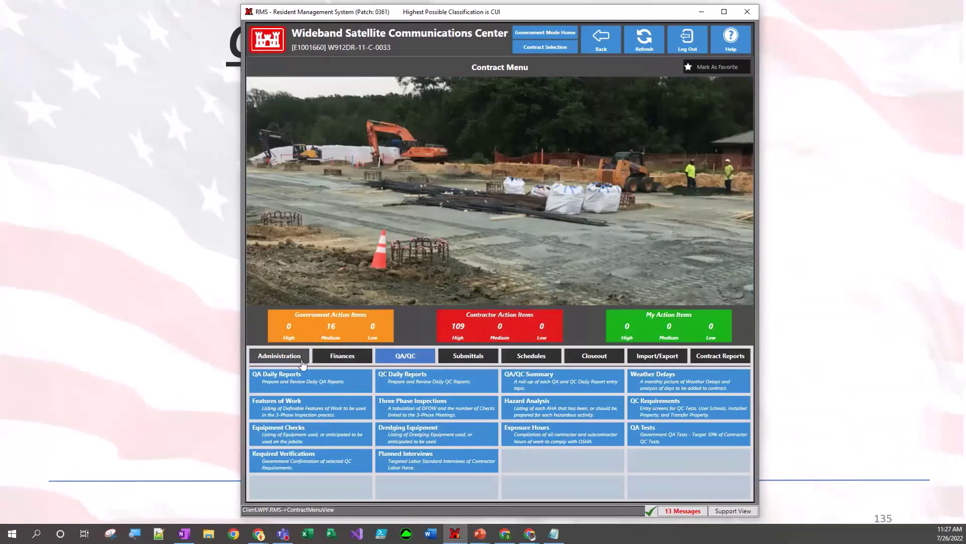
pyautogui.click(298, 358)
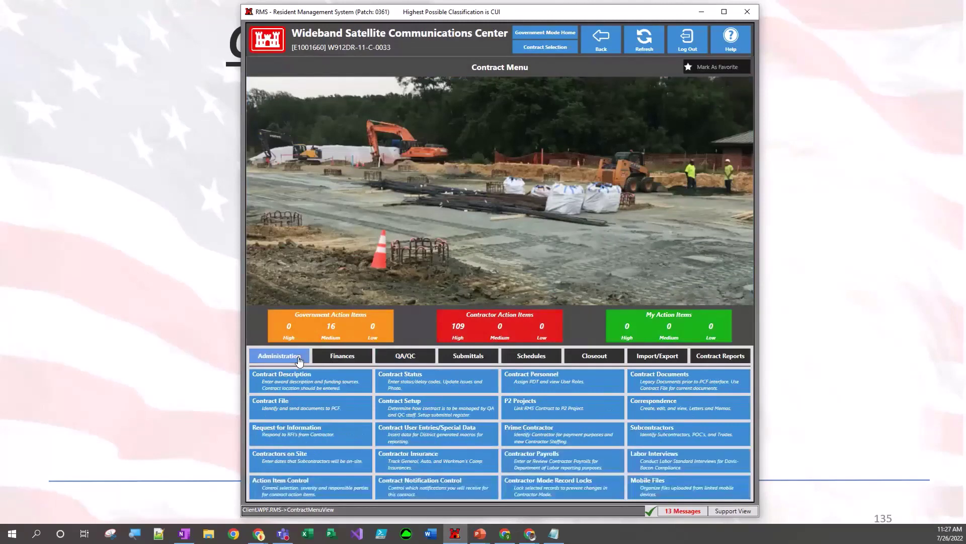
pyautogui.click(286, 433)
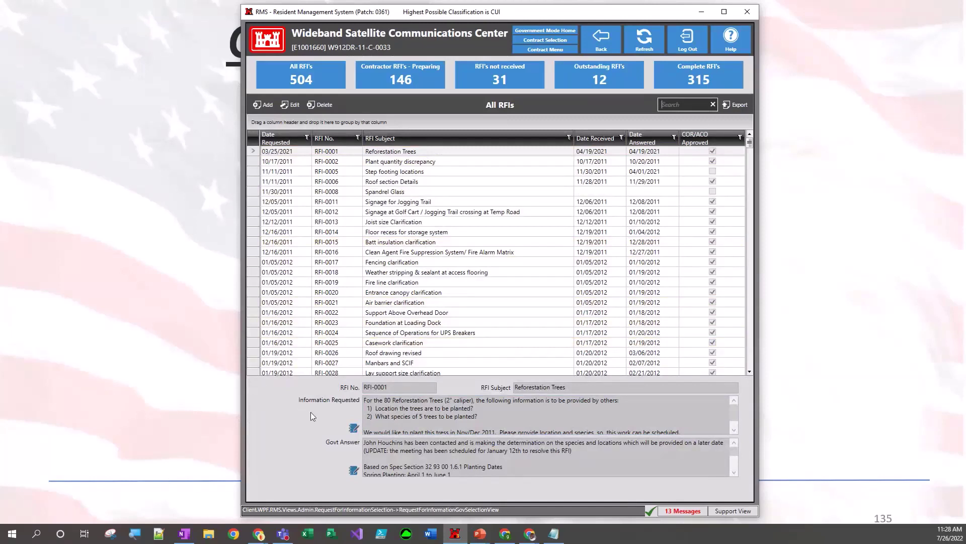
pyautogui.press('F12')
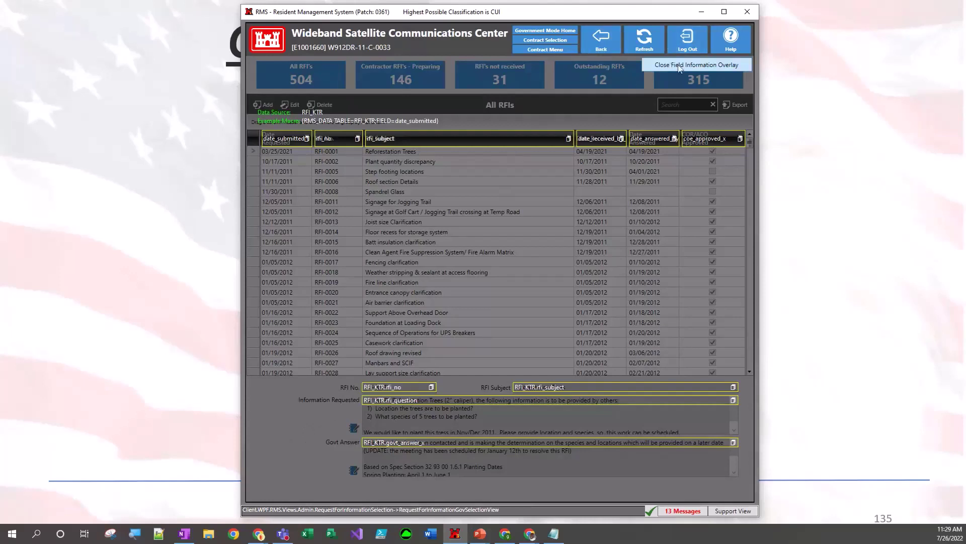
pyautogui.click(724, 69)
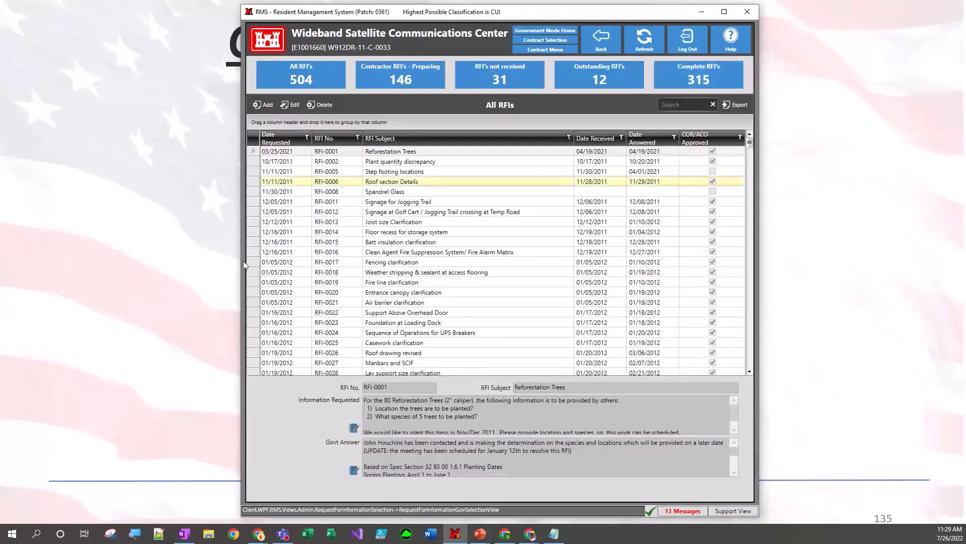
# Open the contract's Contract Description and examine the database field names behind its entries.
pyautogui.click(604, 45)
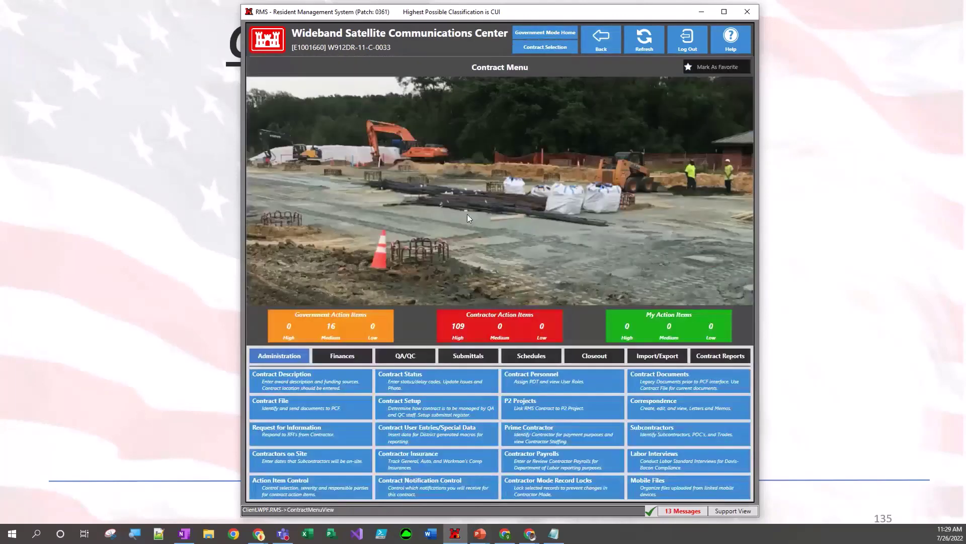
pyautogui.click(322, 389)
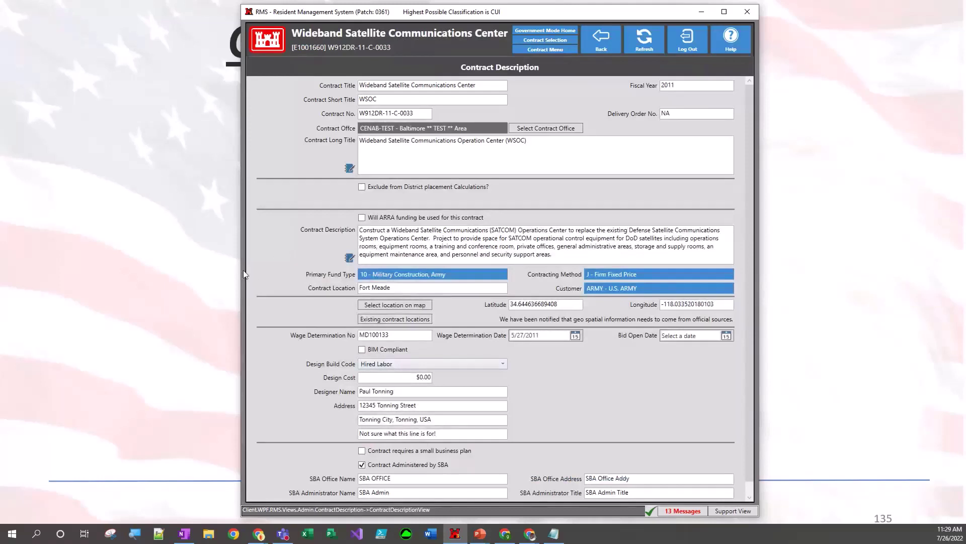
pyautogui.press('F1')
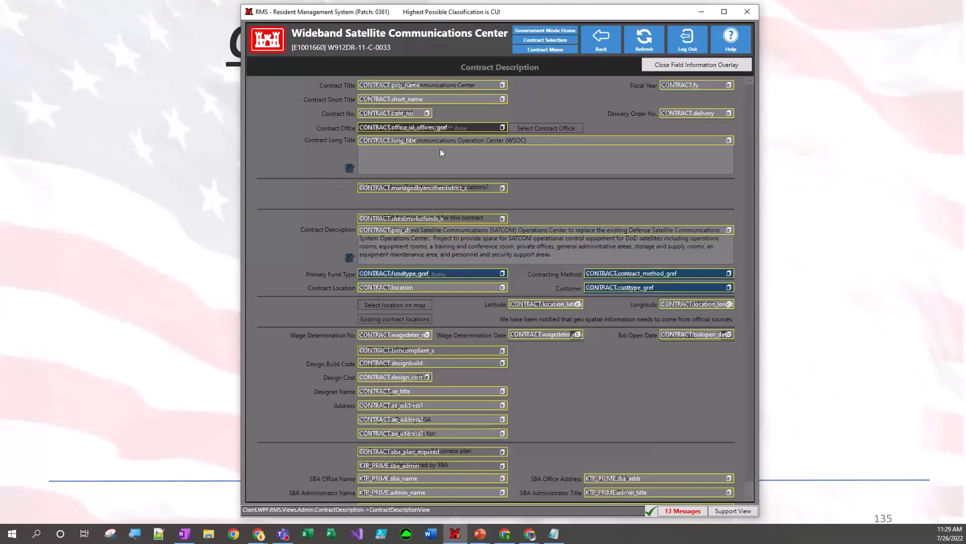
pyautogui.click(679, 65)
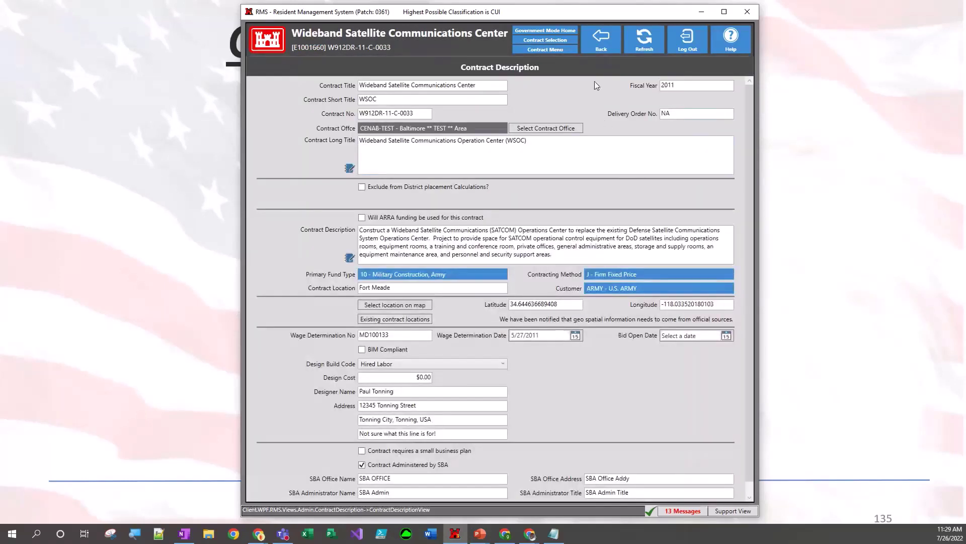
# Reopen the contract's Request for Information list and review the RFI_KTR field names of its columns.
pyautogui.click(604, 45)
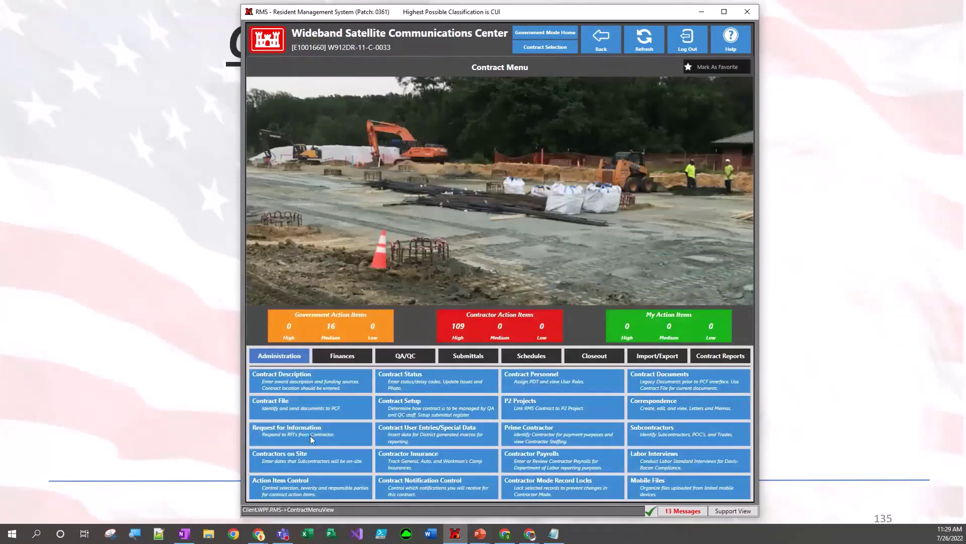
pyautogui.click(310, 436)
pyautogui.press('F12')
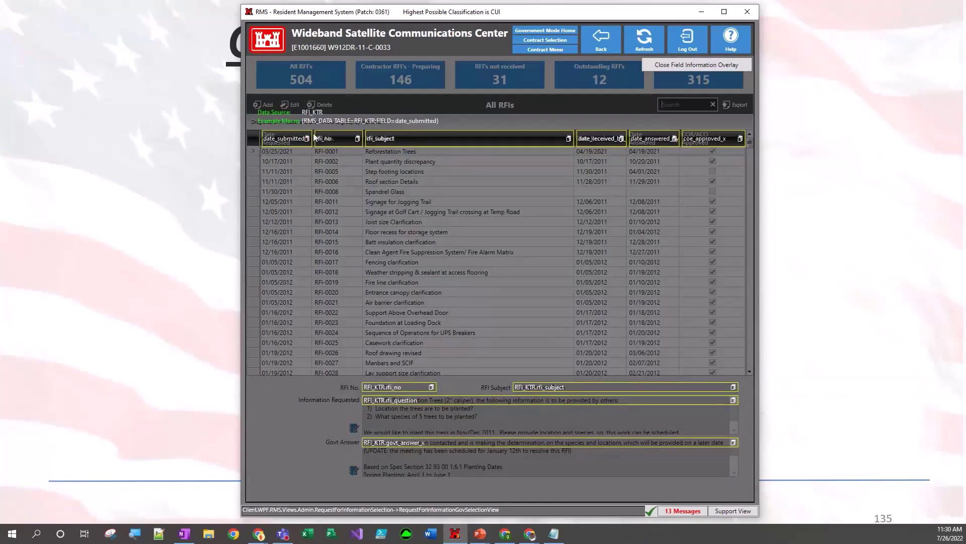
pyautogui.click(648, 66)
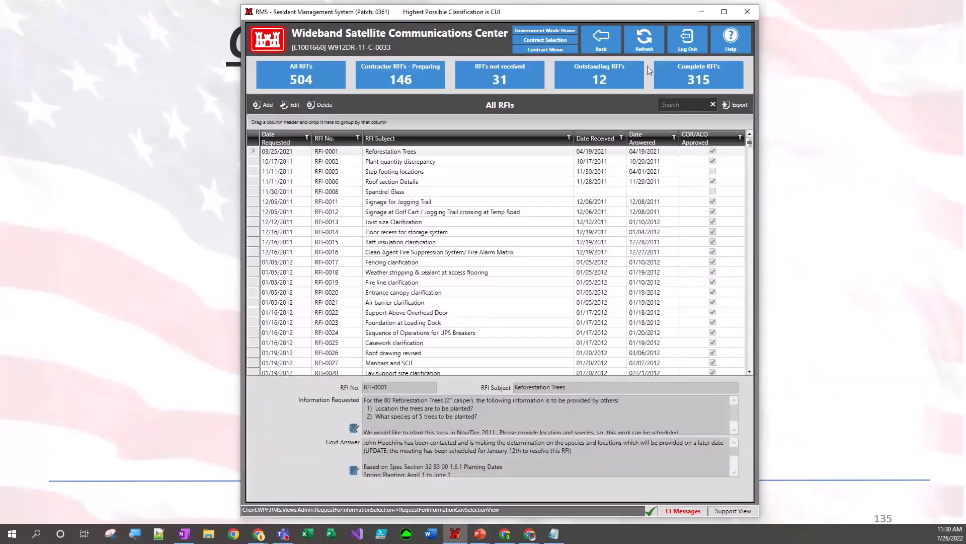
# Return to the district library's custom reports and open Report 83-TTTQ3-01 for editing.
pyautogui.click(602, 41)
pyautogui.click(602, 41)
pyautogui.click(602, 42)
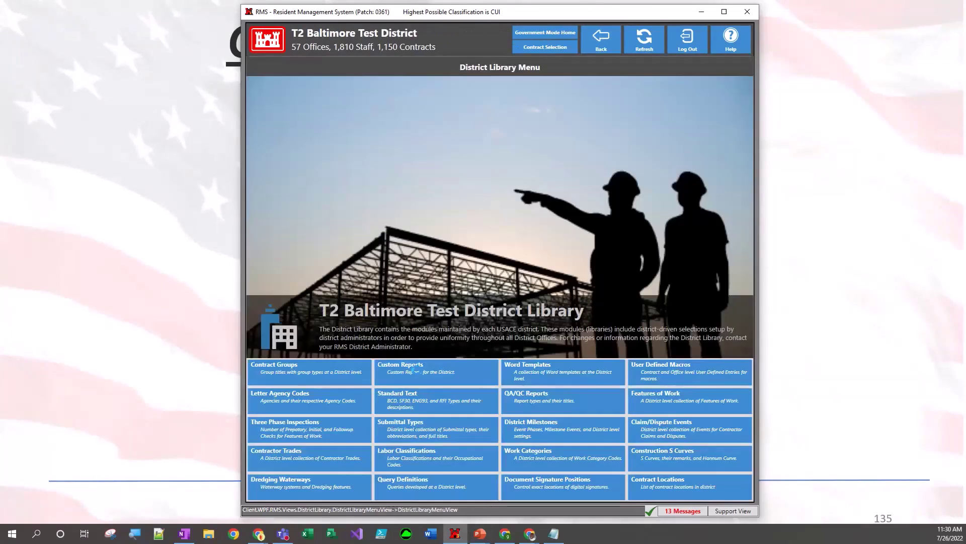
pyautogui.click(415, 371)
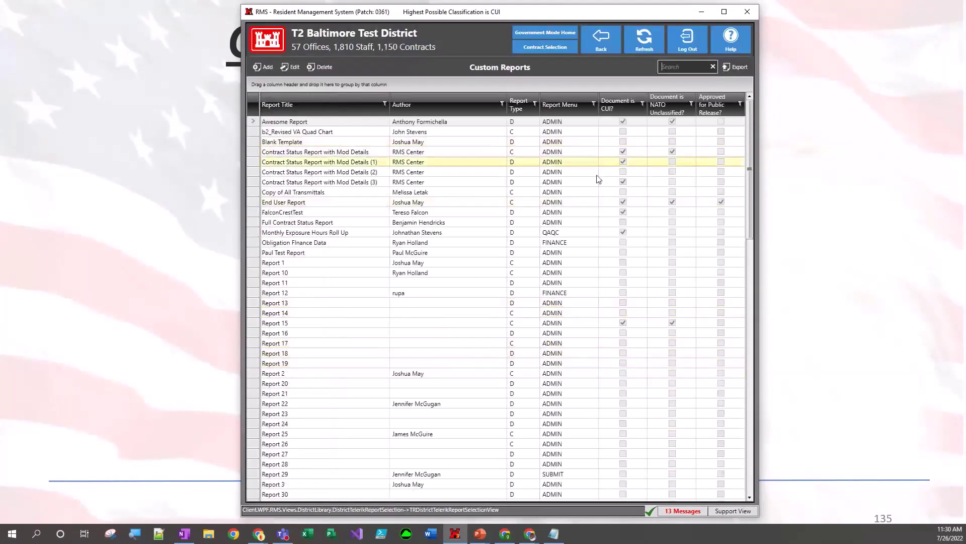
pyautogui.scroll(-8, 598, 177)
pyautogui.scroll(-15, 589, 189)
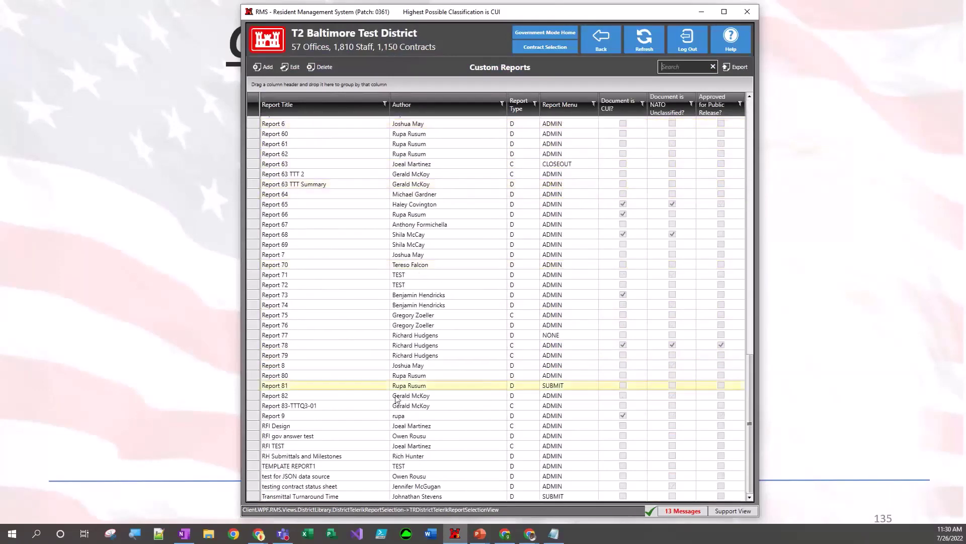
pyautogui.click(383, 406)
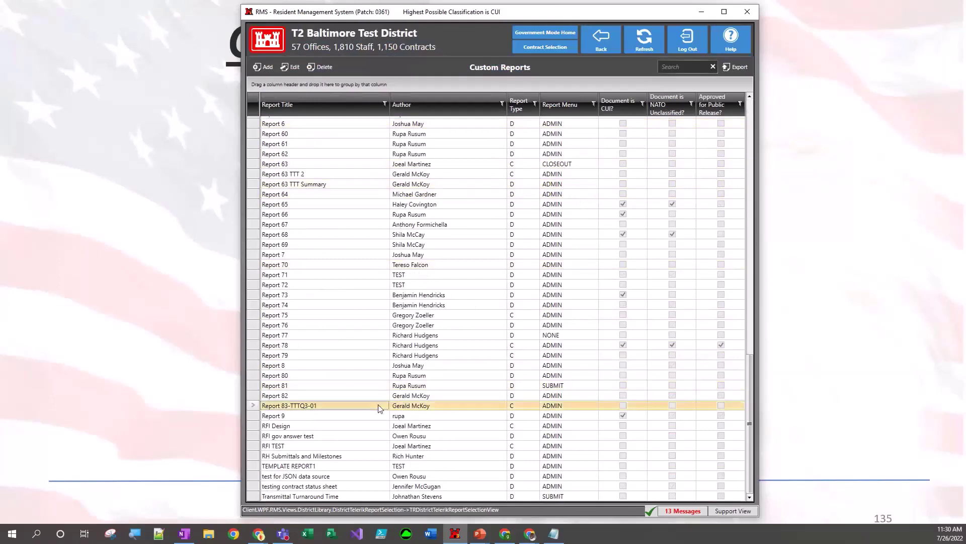
pyautogui.click(414, 405)
pyautogui.doubleClick(414, 406)
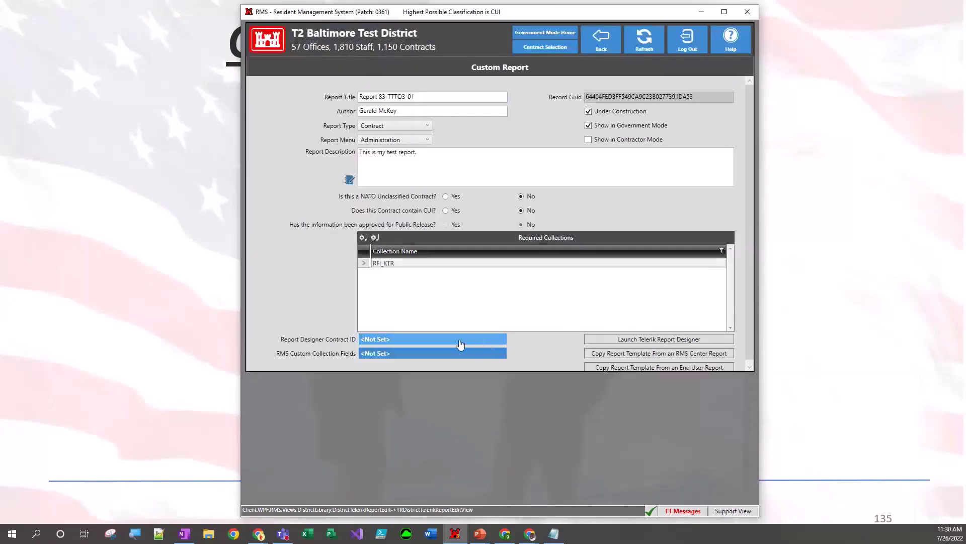
# Search the contract lookup for 1660 and set contract E1001660 as the Report Designer Contract ID.
pyautogui.click(450, 340)
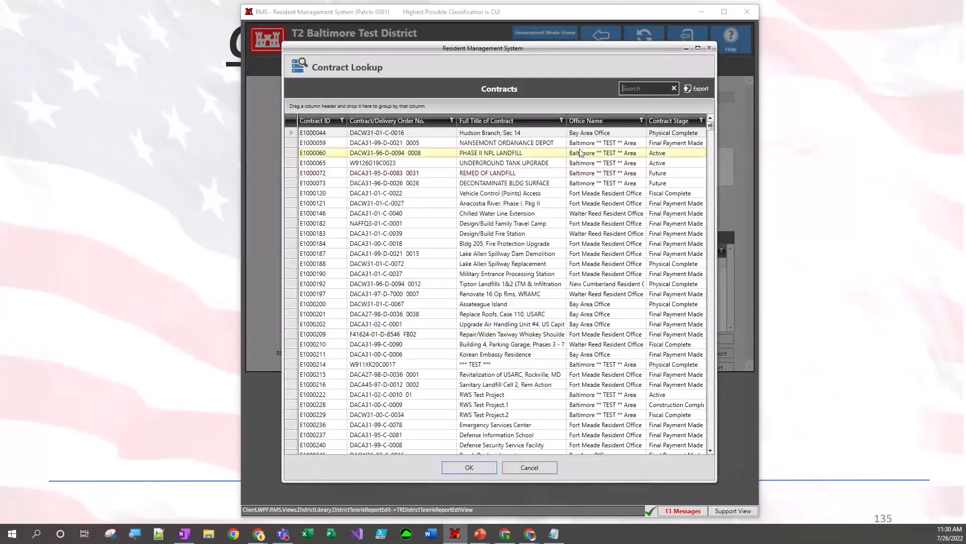
pyautogui.write('1660')
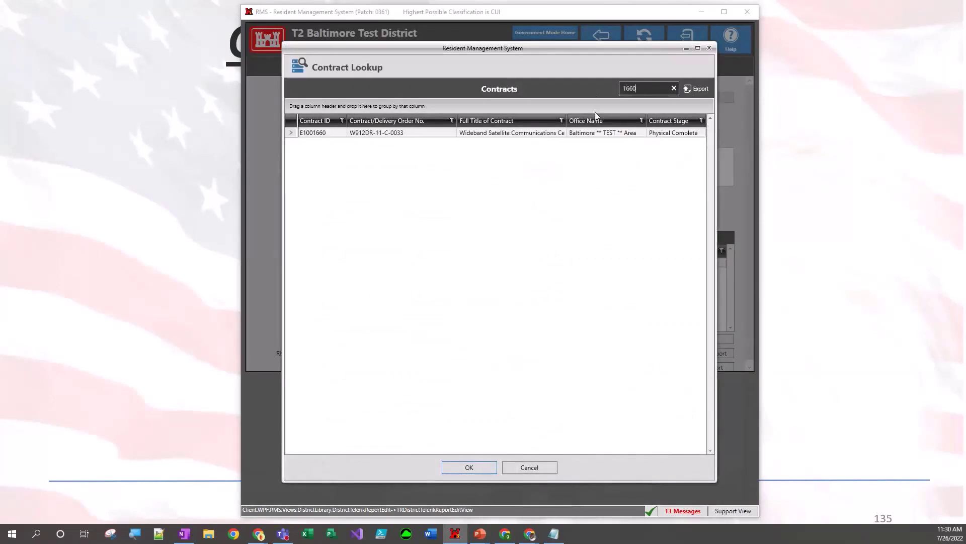
pyautogui.doubleClick(516, 134)
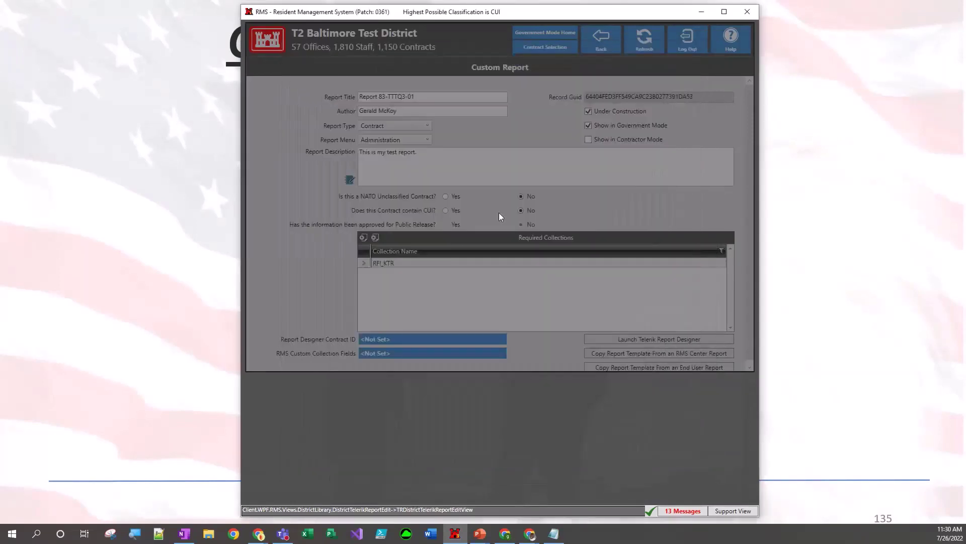
# Launch the Telerik Report Designer, overwriting the template file with the database version, and maximize its window with a wider Data Explorer.
pyautogui.click(623, 340)
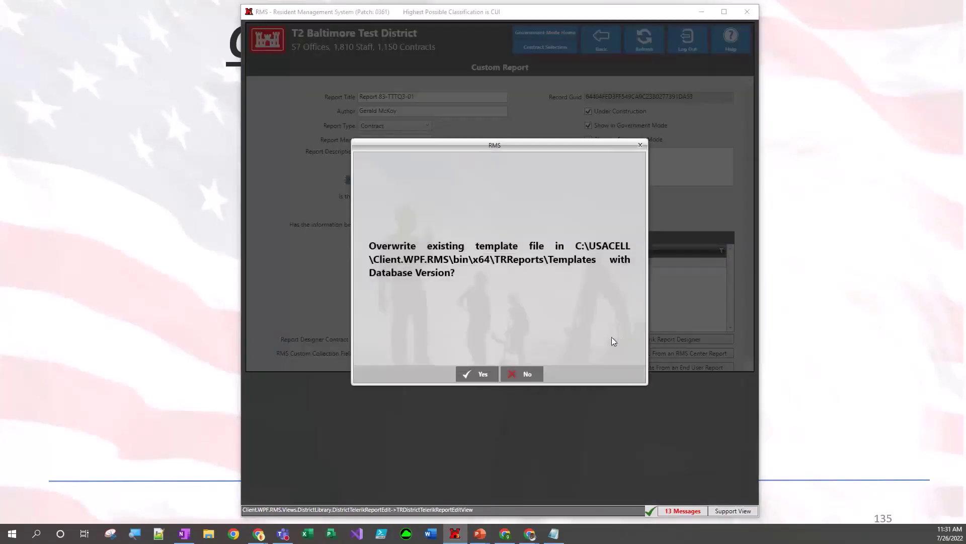
pyautogui.click(464, 373)
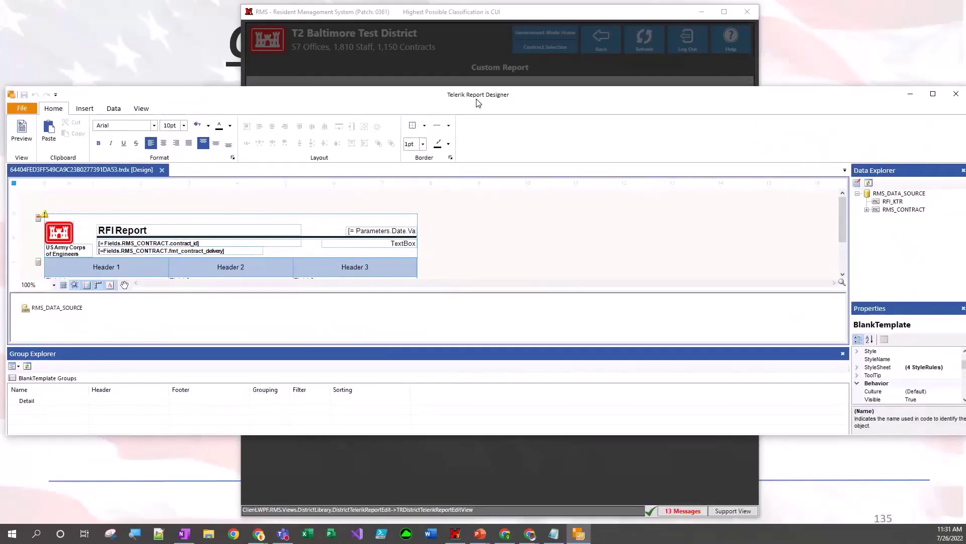
pyautogui.doubleClick(478, 104)
pyautogui.moveTo(845, 205); pyautogui.dragTo(718, 217)
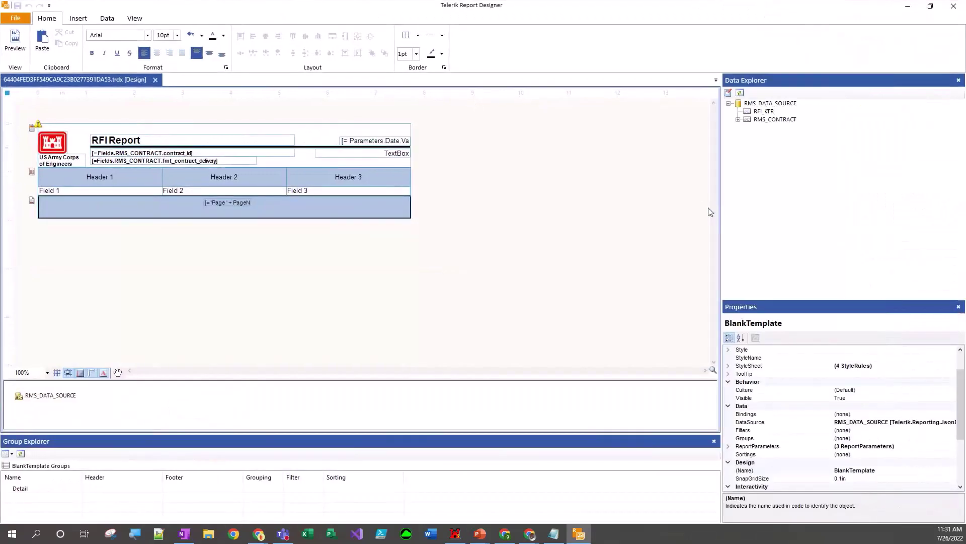
# Check the detail table's bindings against the RFI_KTR collection without changing them.
pyautogui.click(765, 111)
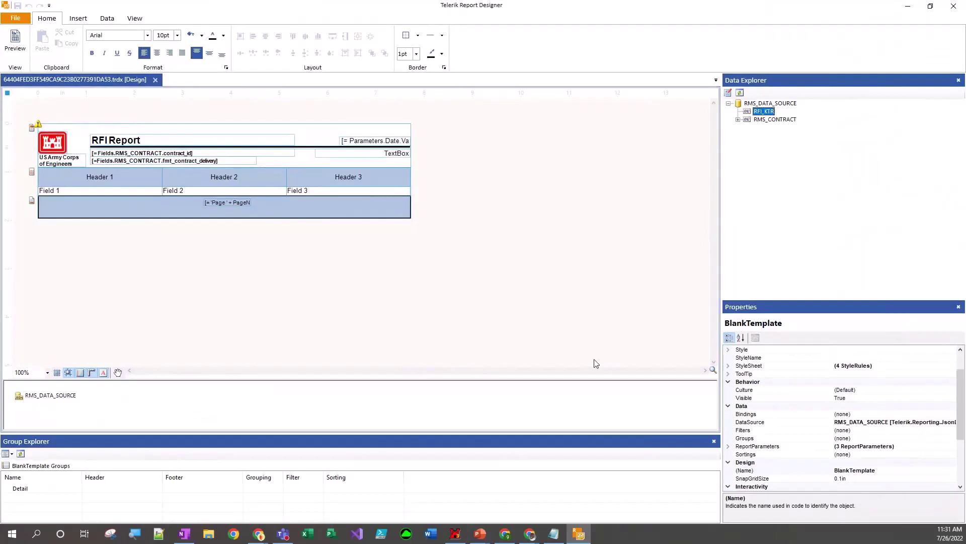
pyautogui.click(96, 193)
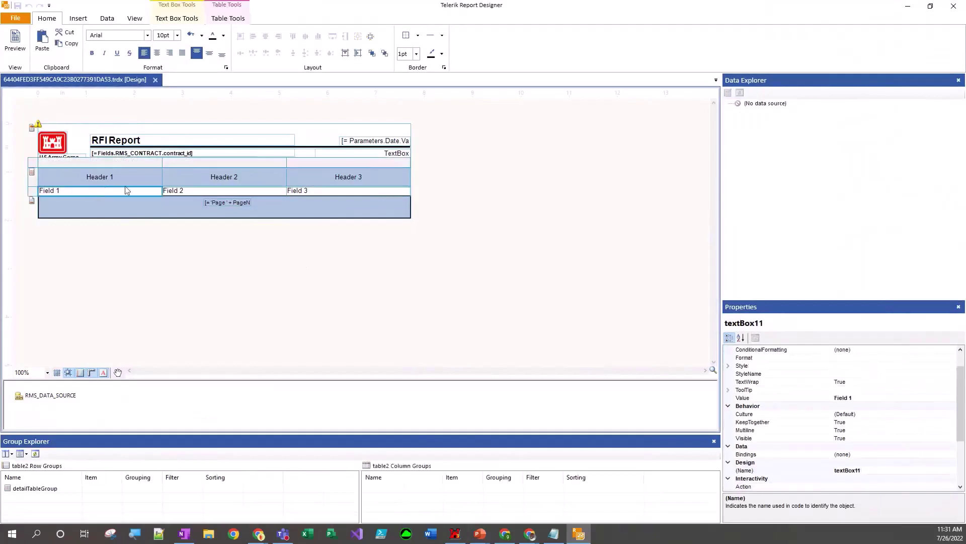
pyautogui.click(36, 166)
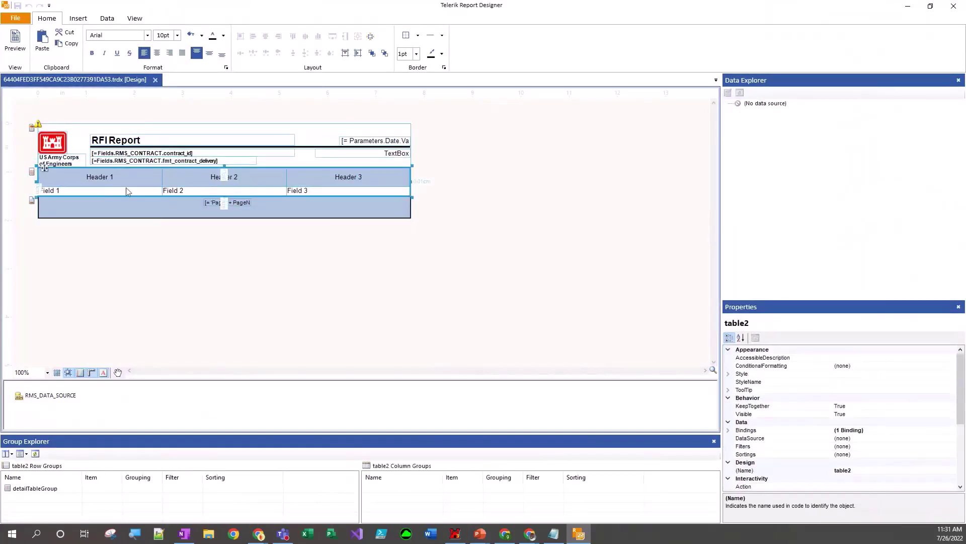
pyautogui.click(802, 431)
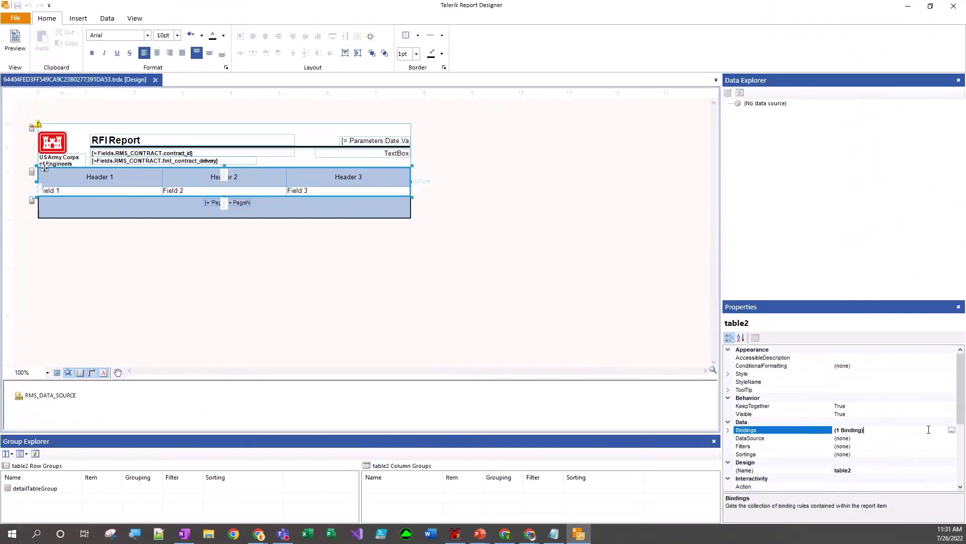
pyautogui.click(952, 429)
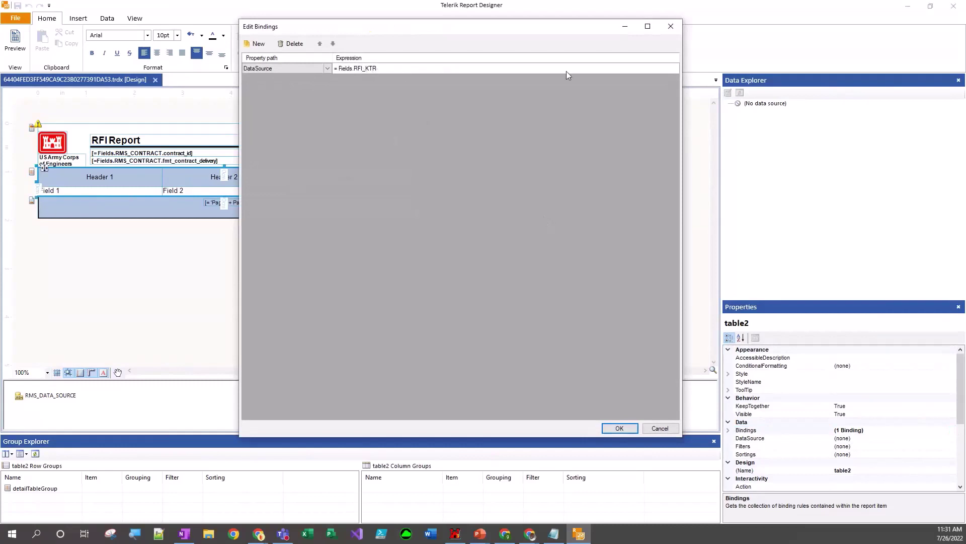
pyautogui.click(671, 24)
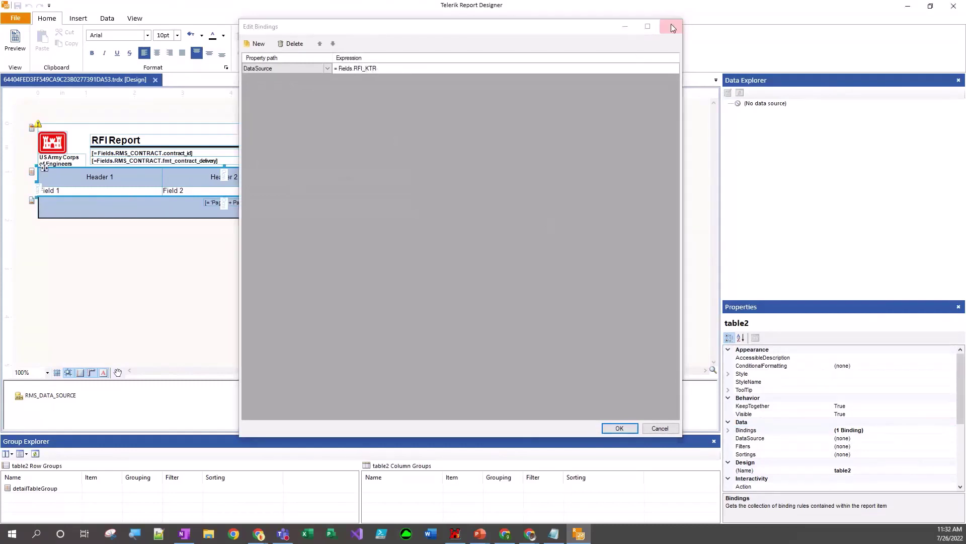
# Set the first detail cell's expression to =Fields.date_submitted and preview the report.
pyautogui.click(83, 192)
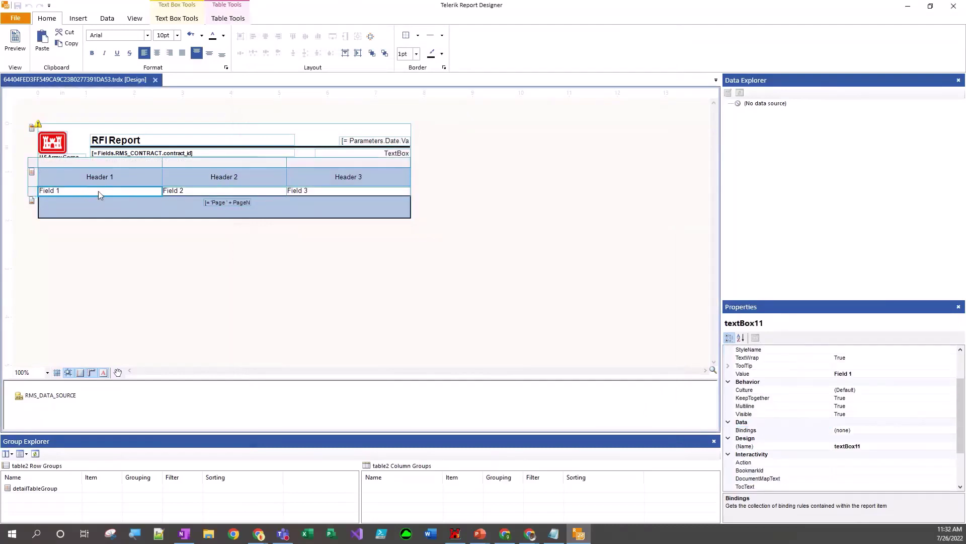
pyautogui.rightClick(98, 192)
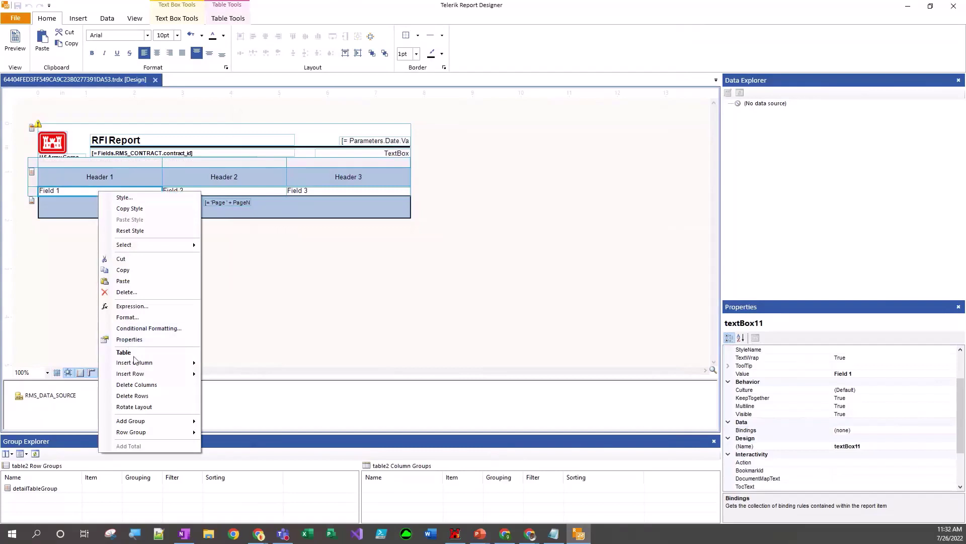
pyautogui.click(132, 307)
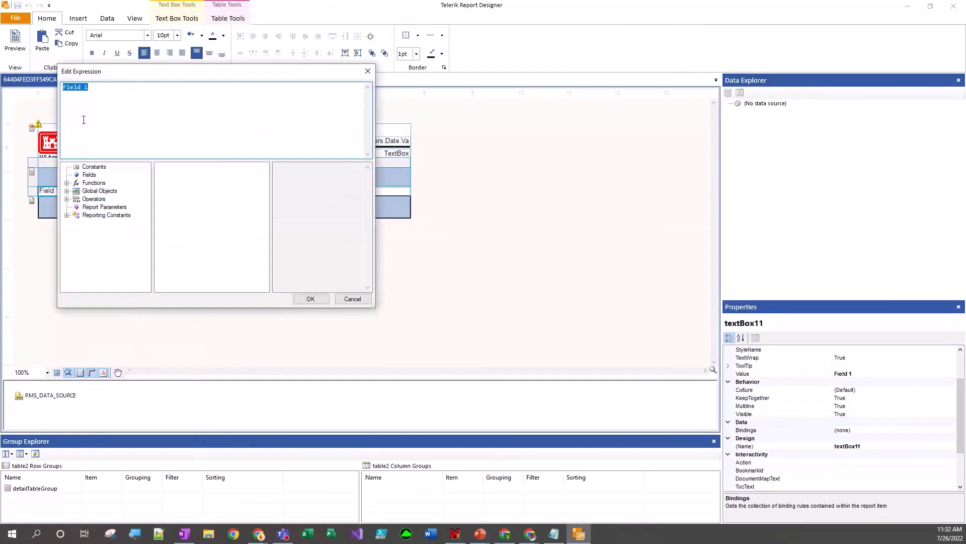
pyautogui.write('=')
pyautogui.click(310, 299)
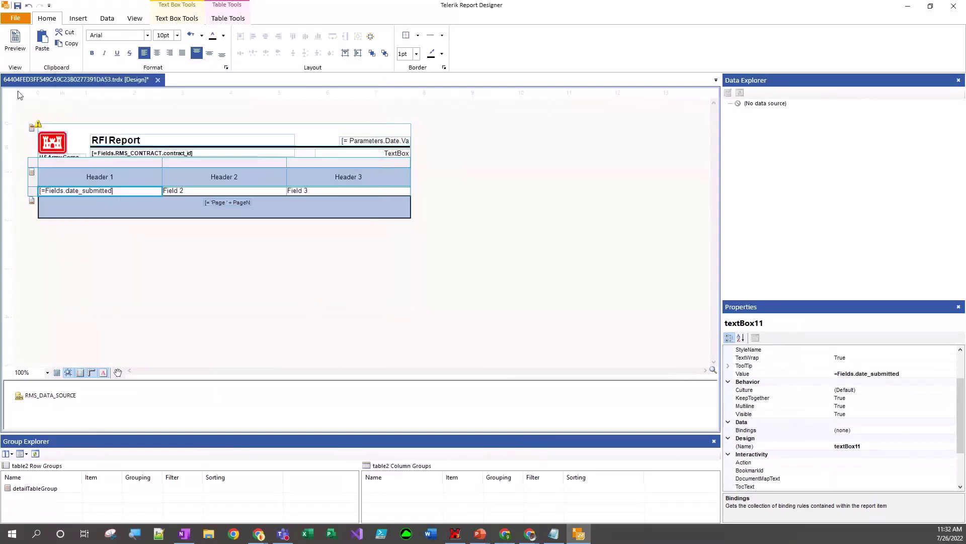
pyautogui.click(13, 40)
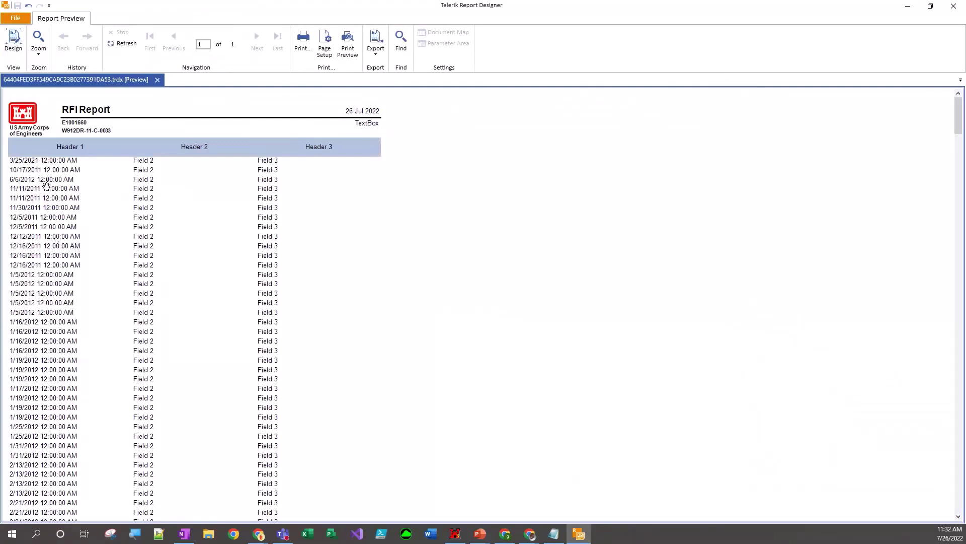
# Format the date_submitted cell with the Date & Time type shown as 7/26/2022 and preview the report again.
pyautogui.click(14, 44)
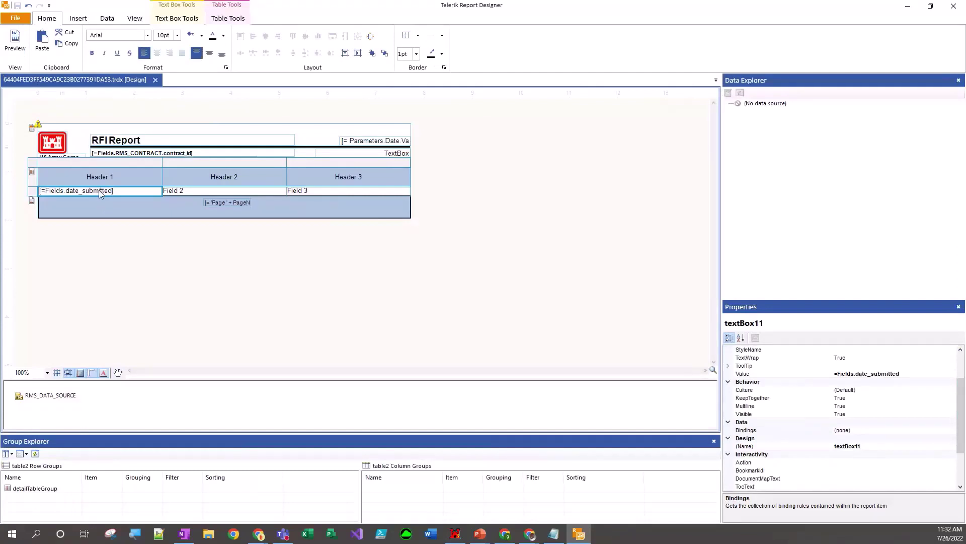
pyautogui.rightClick(100, 194)
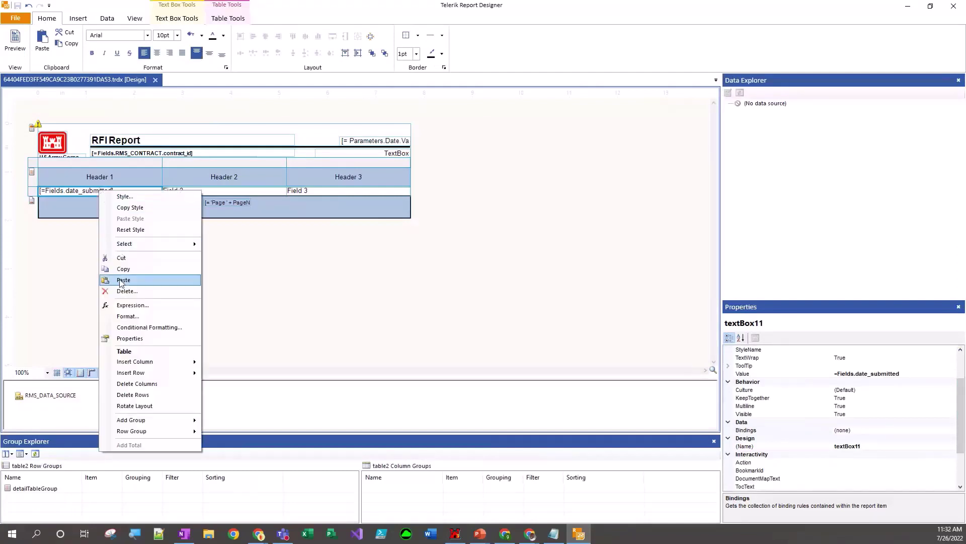
pyautogui.click(126, 316)
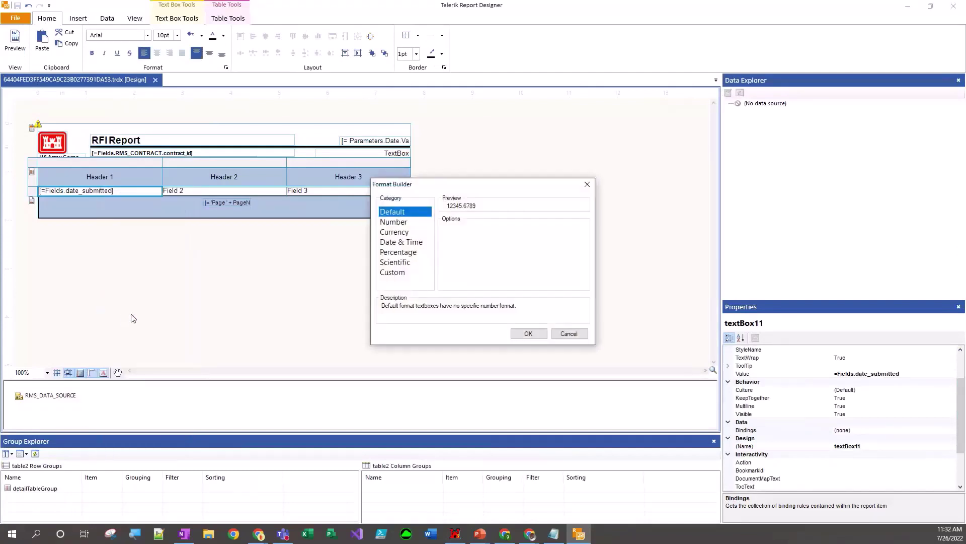
pyautogui.click(407, 244)
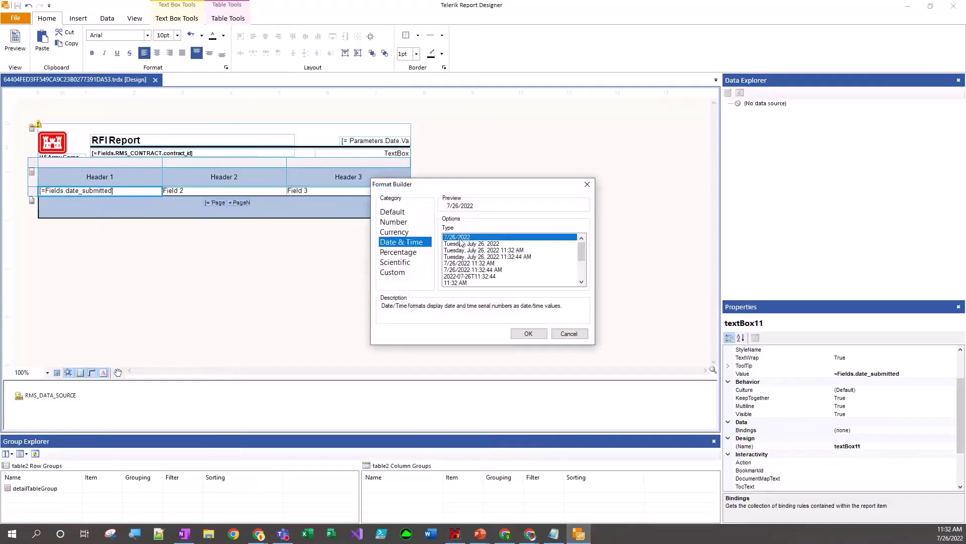
pyautogui.click(523, 333)
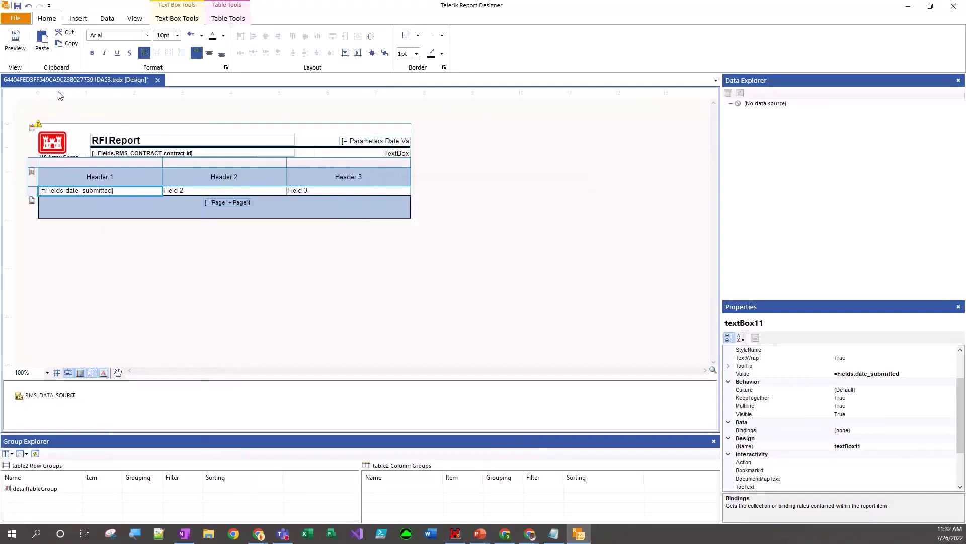
pyautogui.click(15, 41)
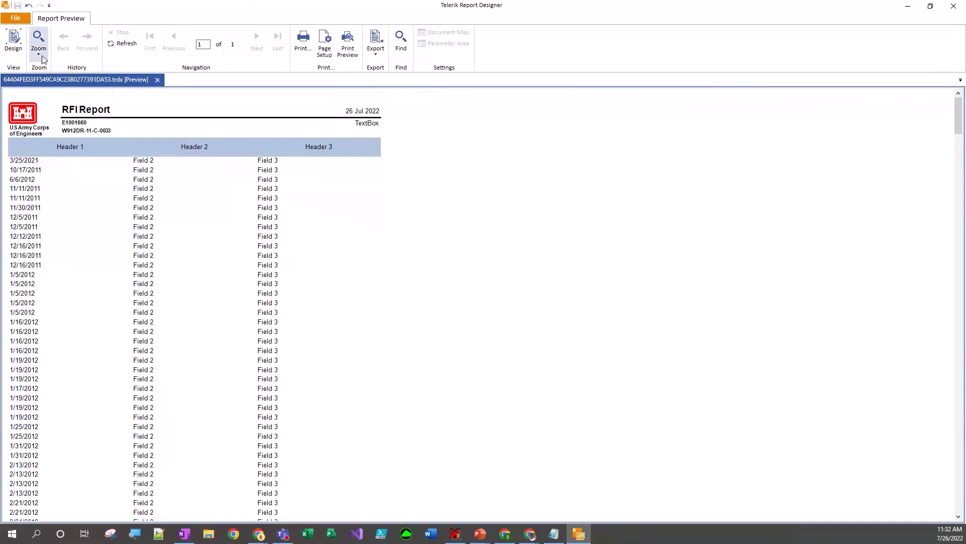
# Return to the report design and change the first column's header text to Date Submitted.
pyautogui.click(18, 48)
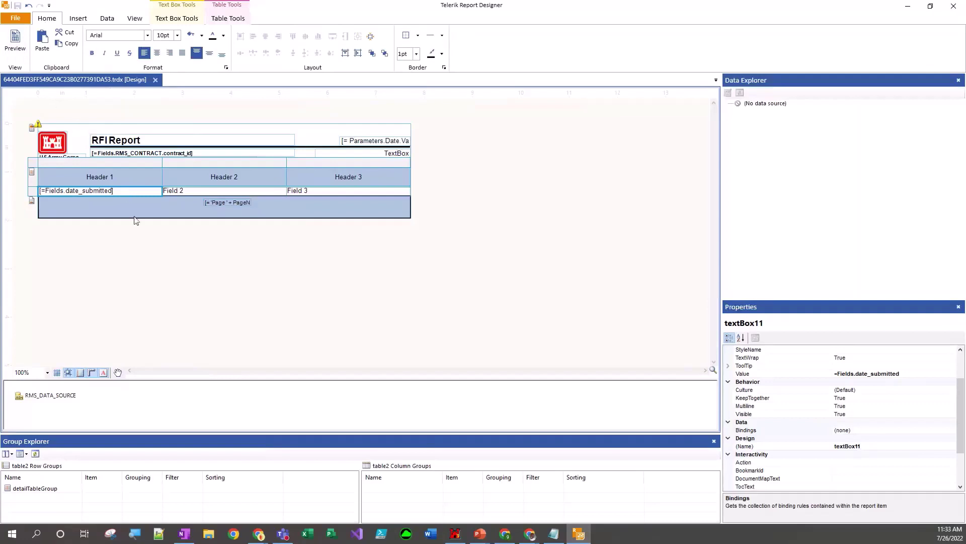
pyautogui.click(110, 177)
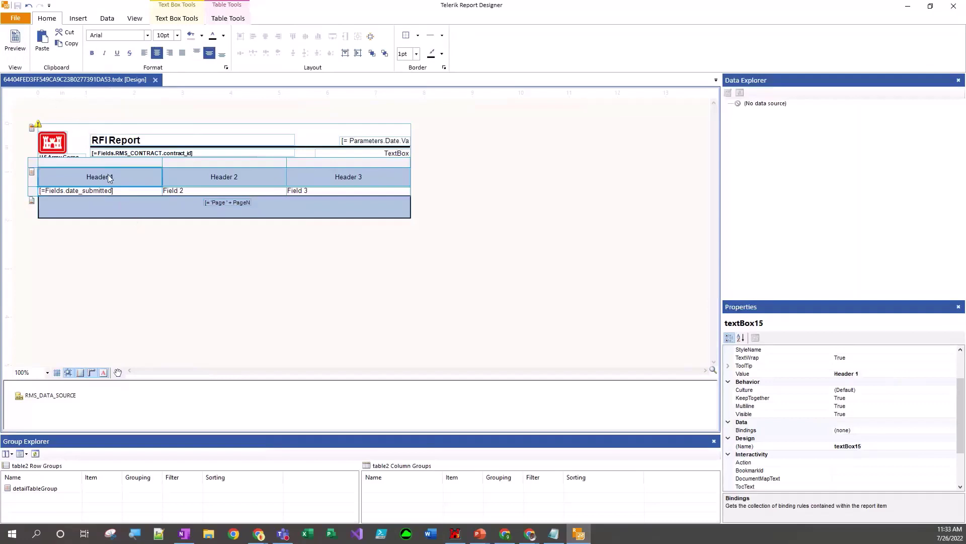
pyautogui.click(107, 174)
pyautogui.hotkey('alt', 'Tab')
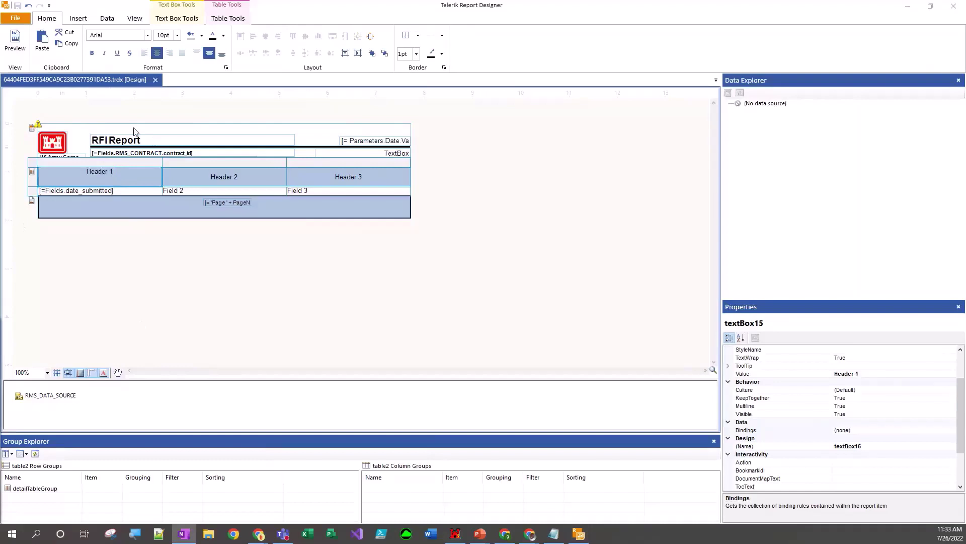
pyautogui.hotkey('alt', 'Tab')
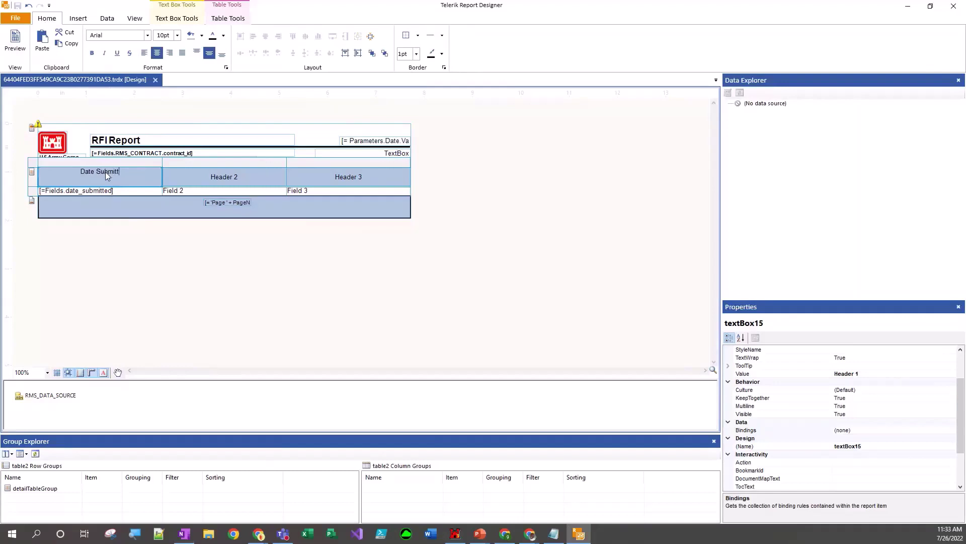
pyautogui.click(34, 342)
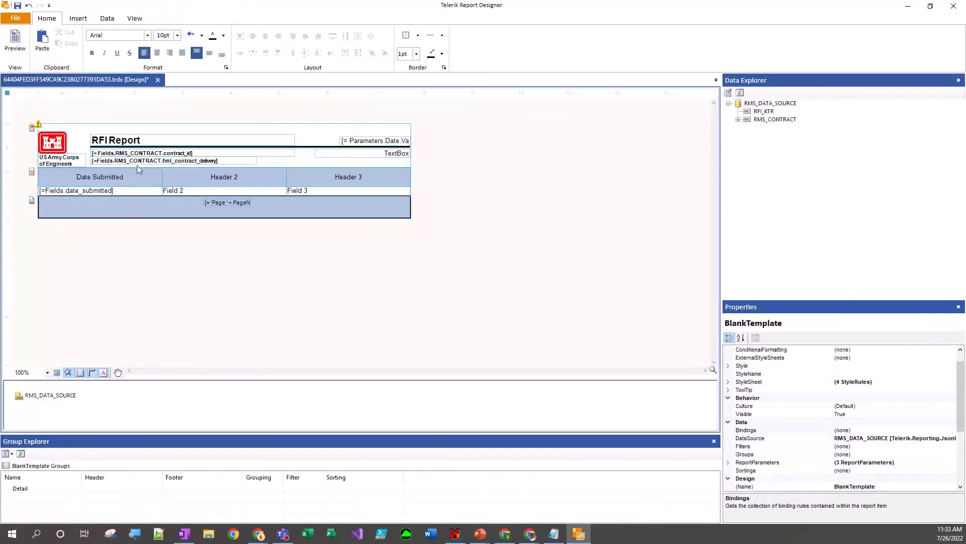
# Preview the report and look through the Date Submitted rows down the page and back to the beginning.
pyautogui.click(21, 40)
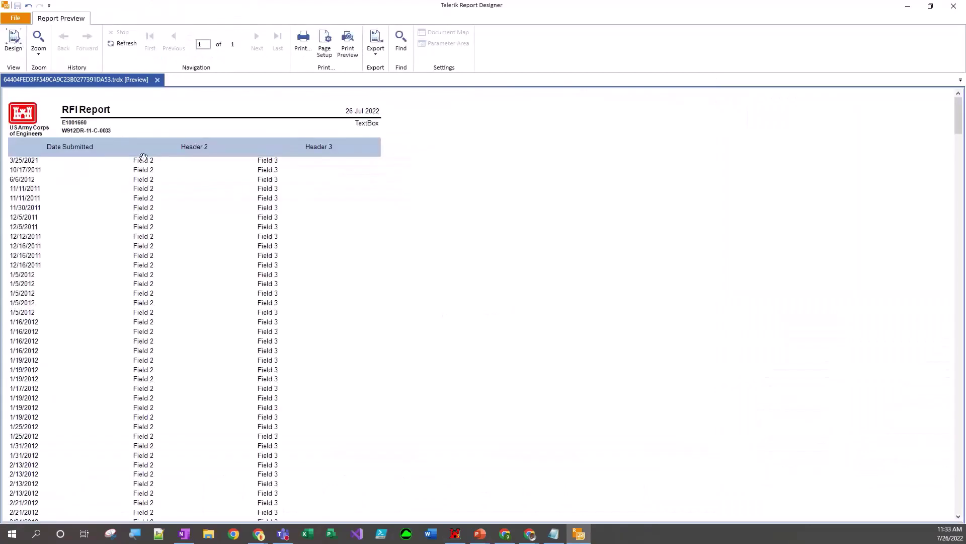
pyautogui.scroll(-2, 127, 161)
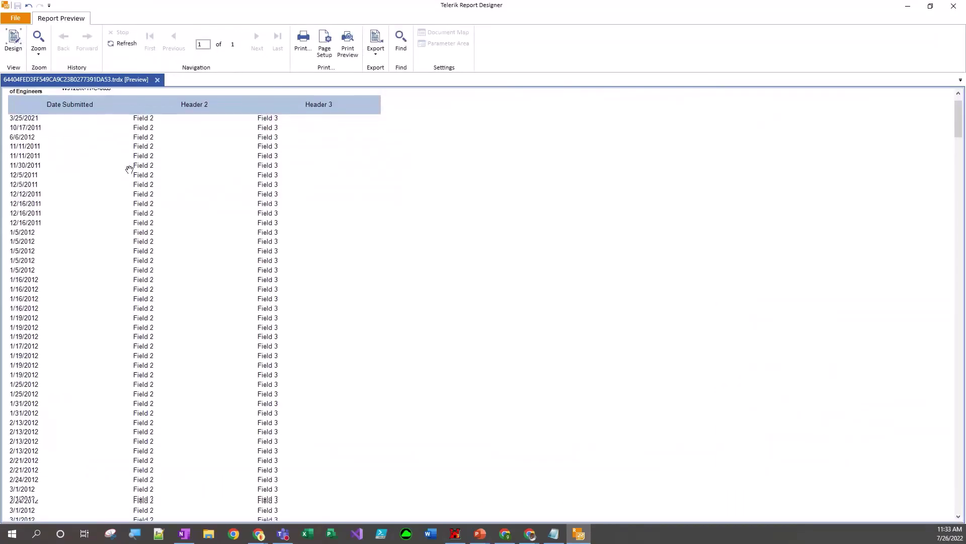
pyautogui.scroll(-12, 129, 169)
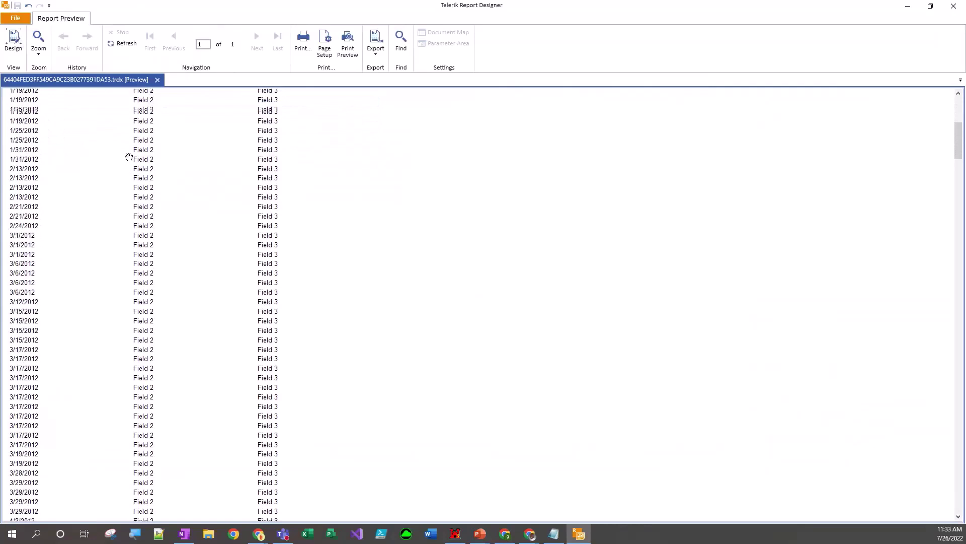
pyautogui.scroll(14, 128, 158)
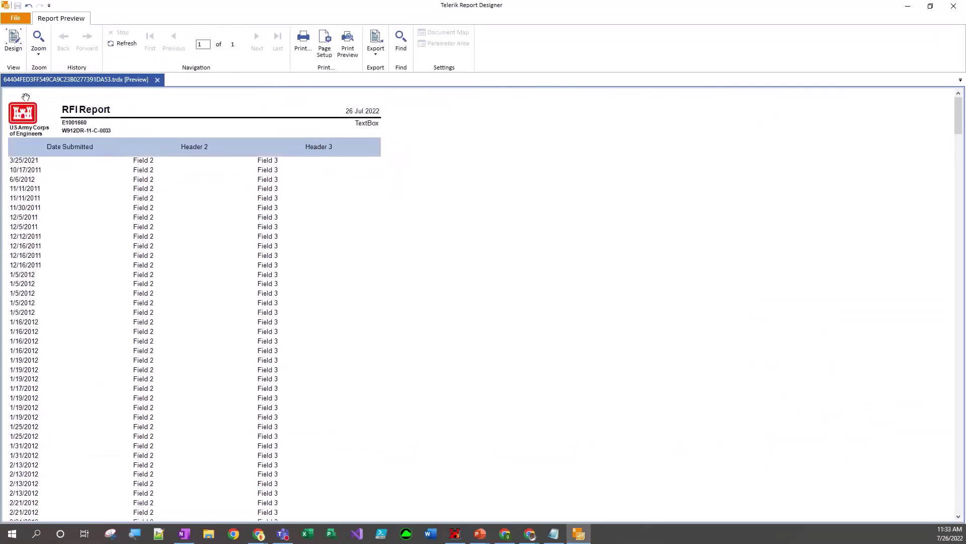
pyautogui.scroll(-2, 144, 153)
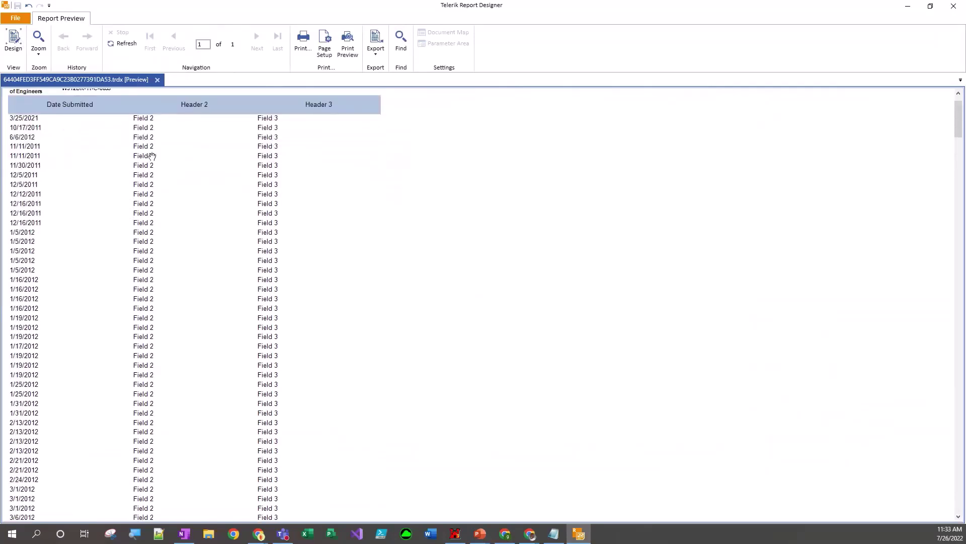
pyautogui.scroll(-20, 152, 157)
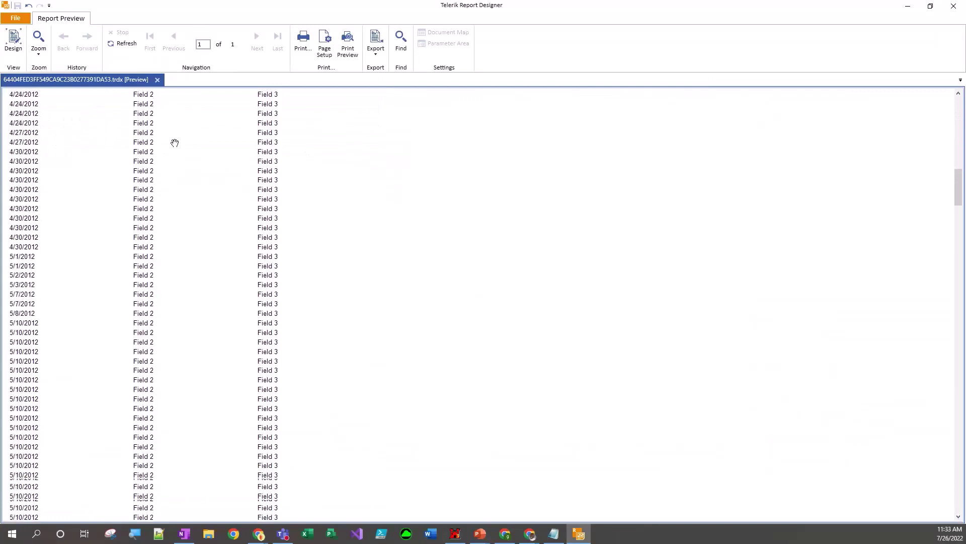
pyautogui.scroll(-20, 176, 145)
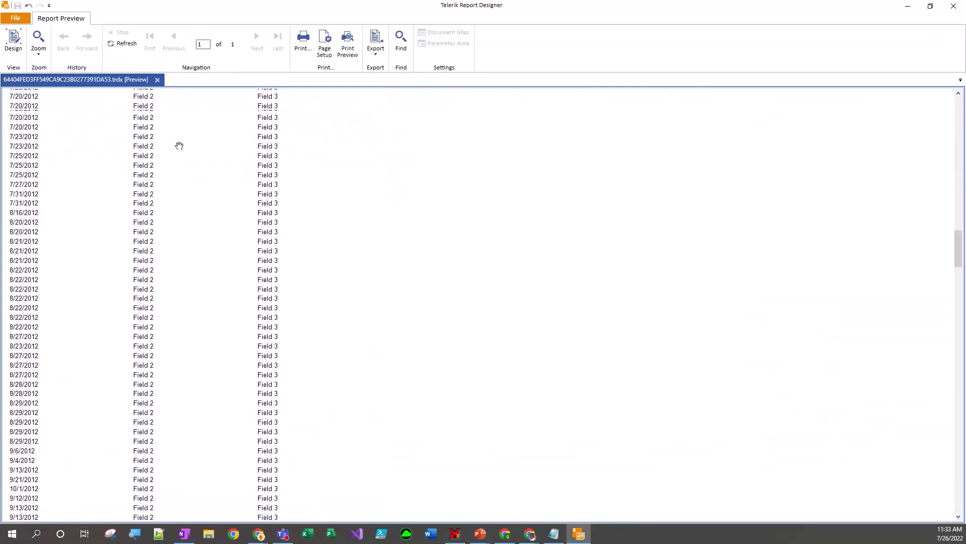
pyautogui.scroll(20, 179, 146)
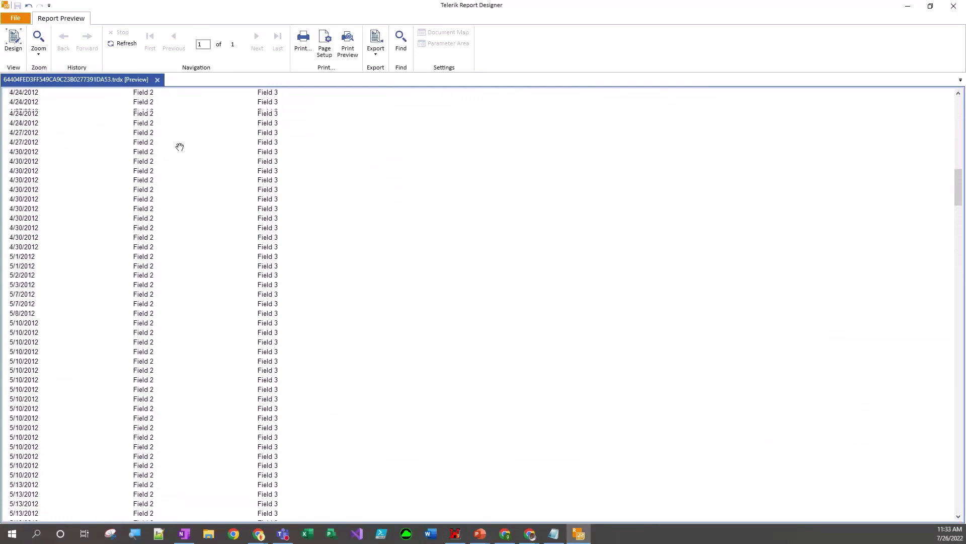
pyautogui.scroll(20, 179, 147)
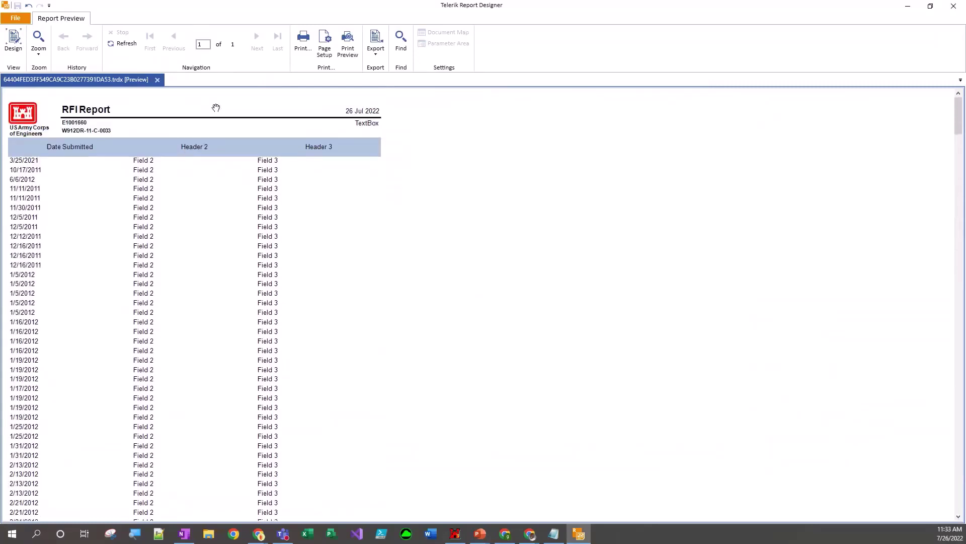
# Show the report in its paginated print layout and check the table headers across the pages.
pyautogui.click(351, 46)
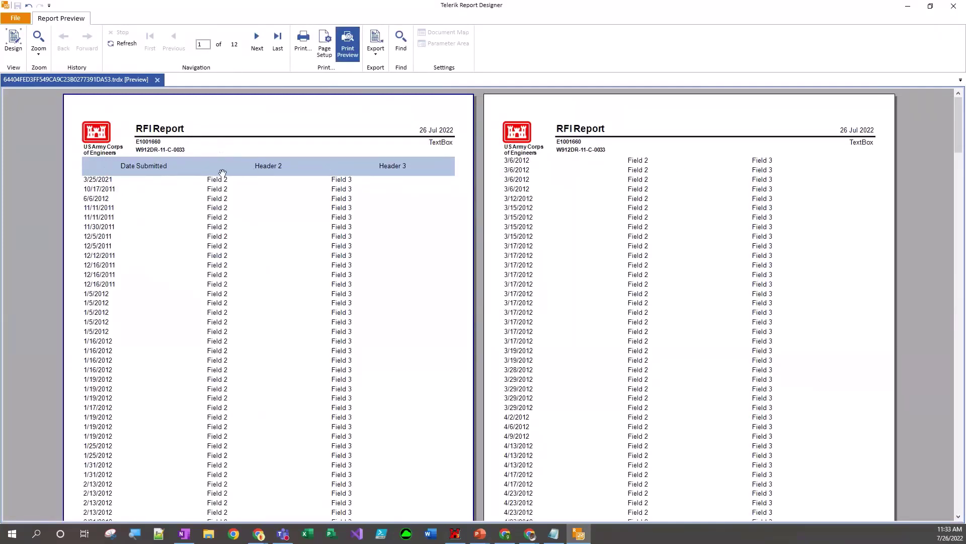
pyautogui.scroll(-7, 588, 171)
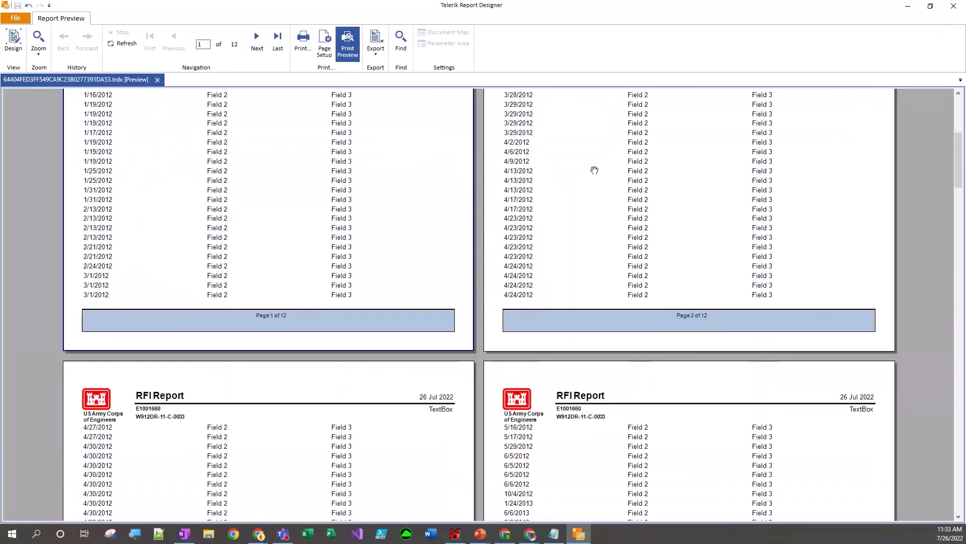
pyautogui.scroll(-10, 588, 171)
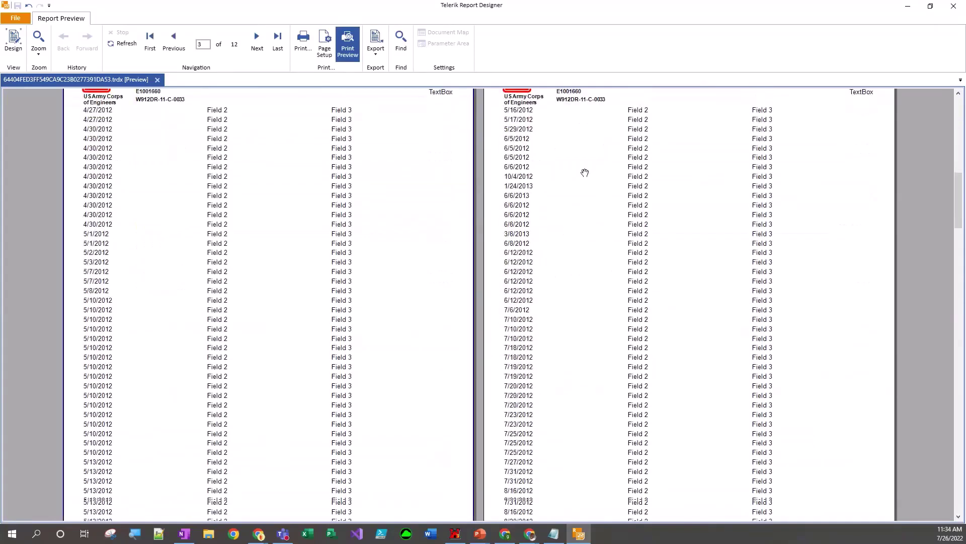
pyautogui.scroll(-4, 585, 172)
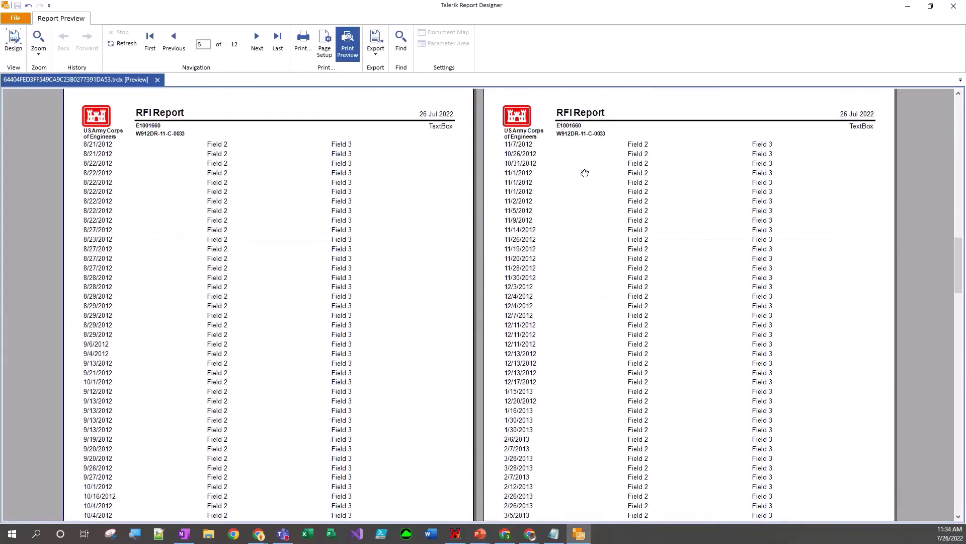
pyautogui.scroll(20, 585, 173)
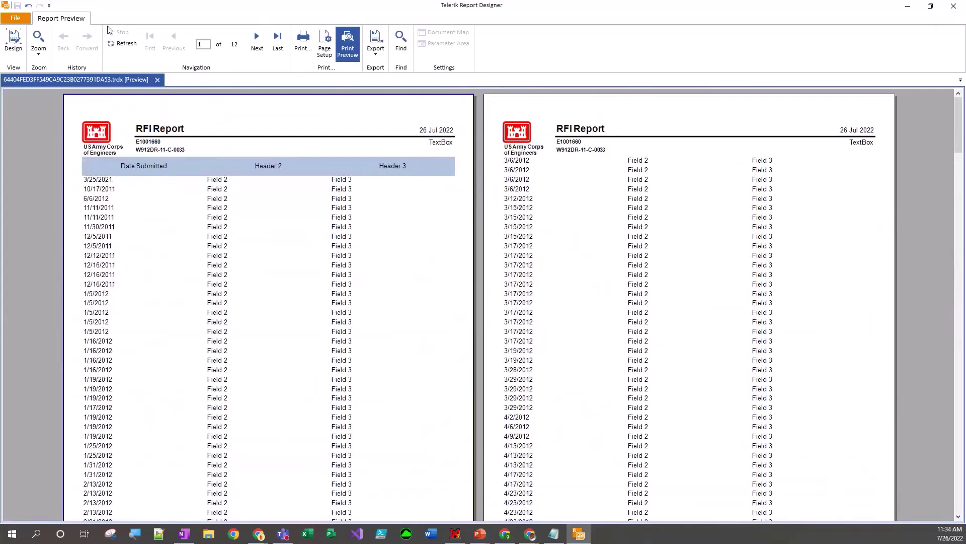
# Return to the report design and set the detail table's ColumnHeadersPrintOnEveryPage property to True.
pyautogui.click(16, 47)
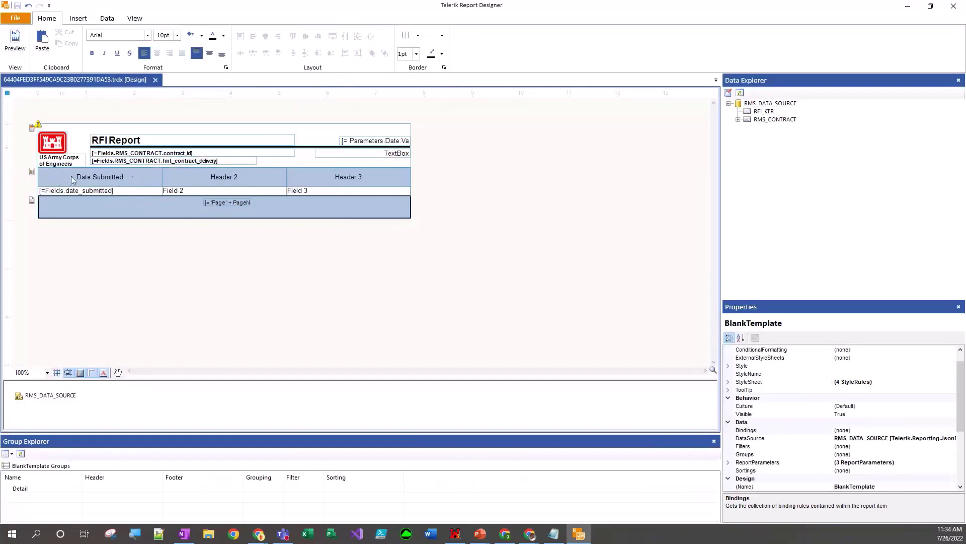
pyautogui.click(96, 174)
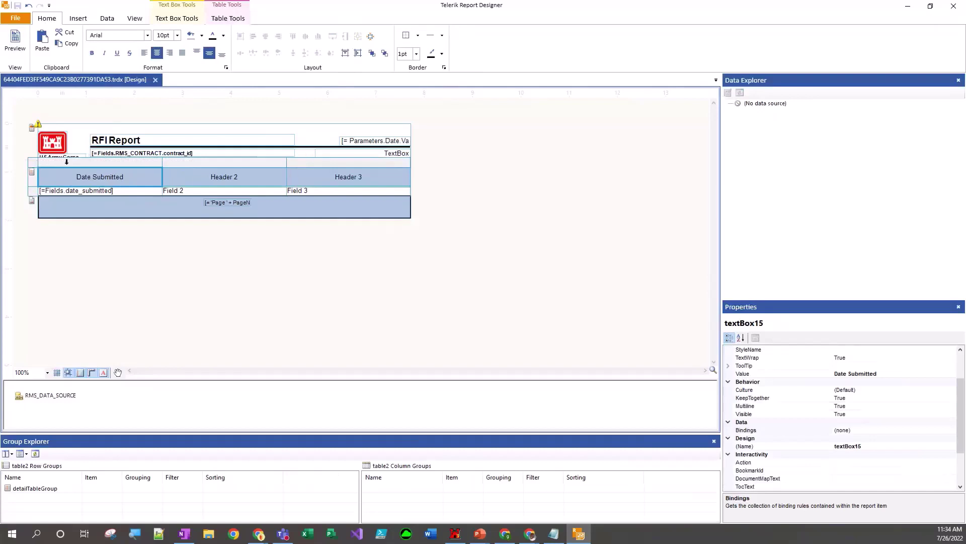
pyautogui.click(33, 164)
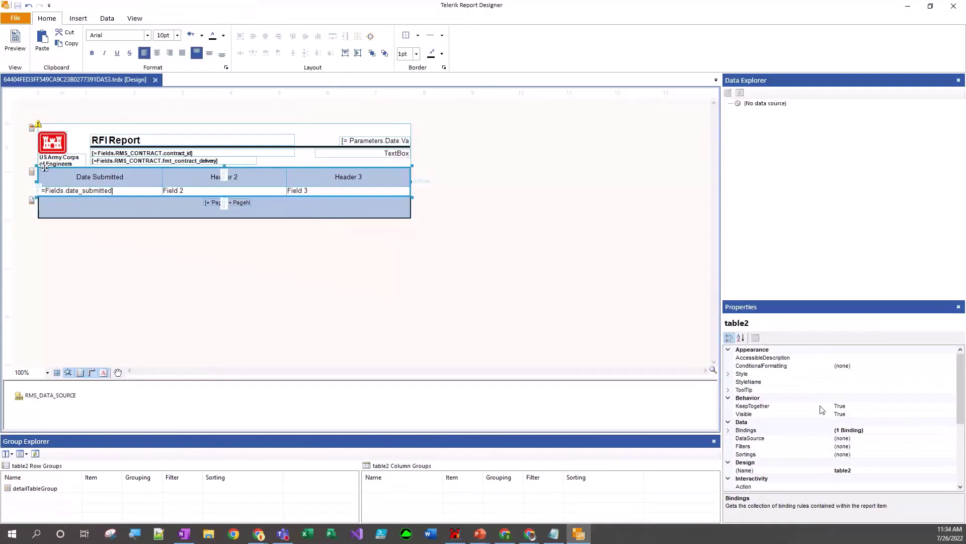
pyautogui.scroll(-2, 824, 417)
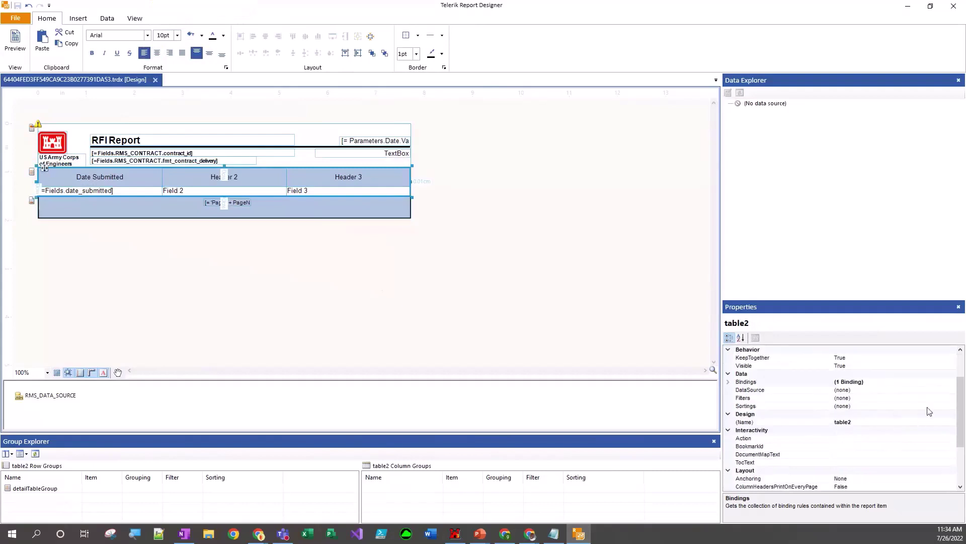
pyautogui.click(746, 381)
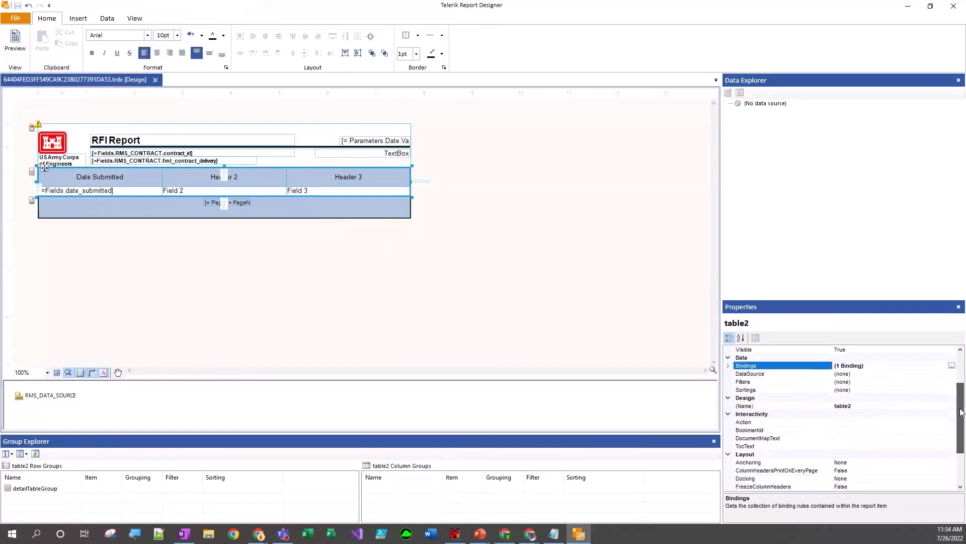
pyautogui.scroll(-2, 744, 413)
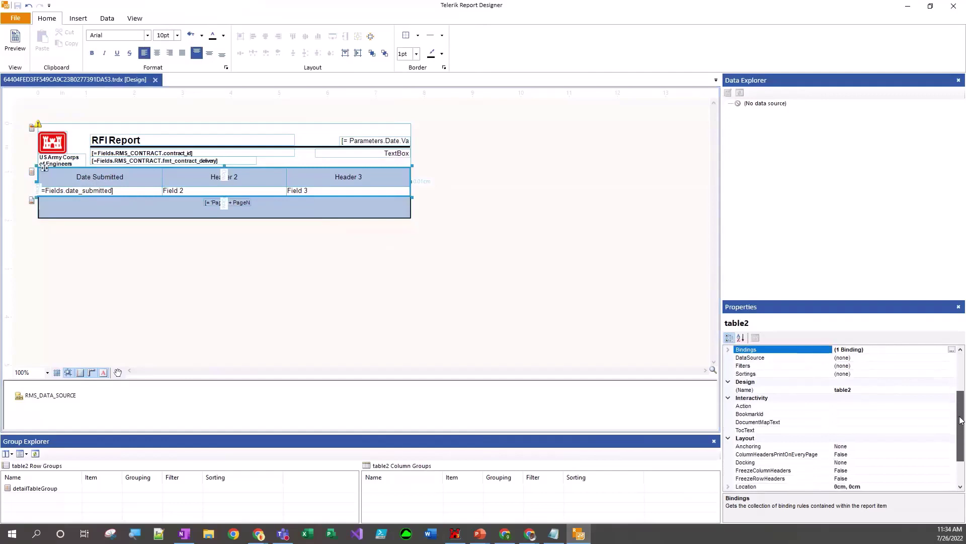
pyautogui.click(751, 454)
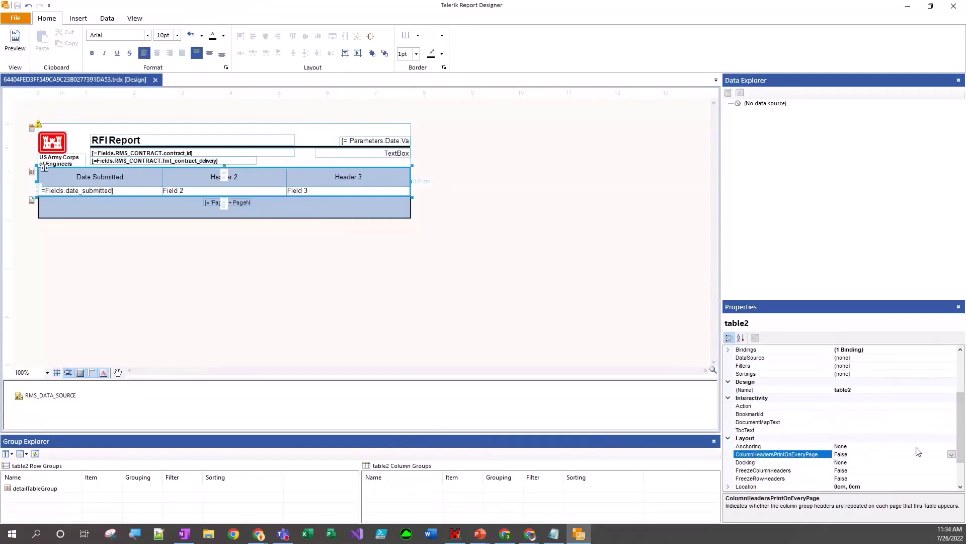
pyautogui.click(952, 454)
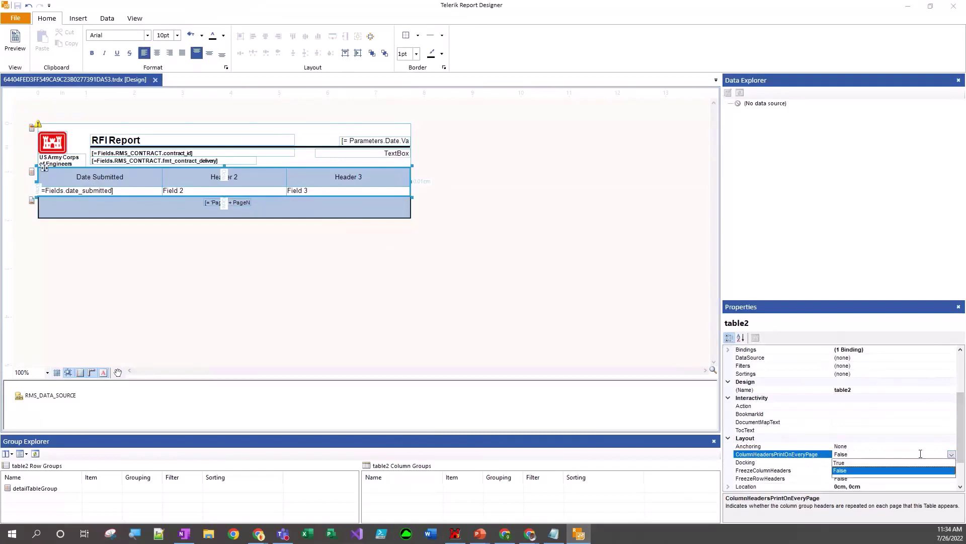
pyautogui.click(881, 463)
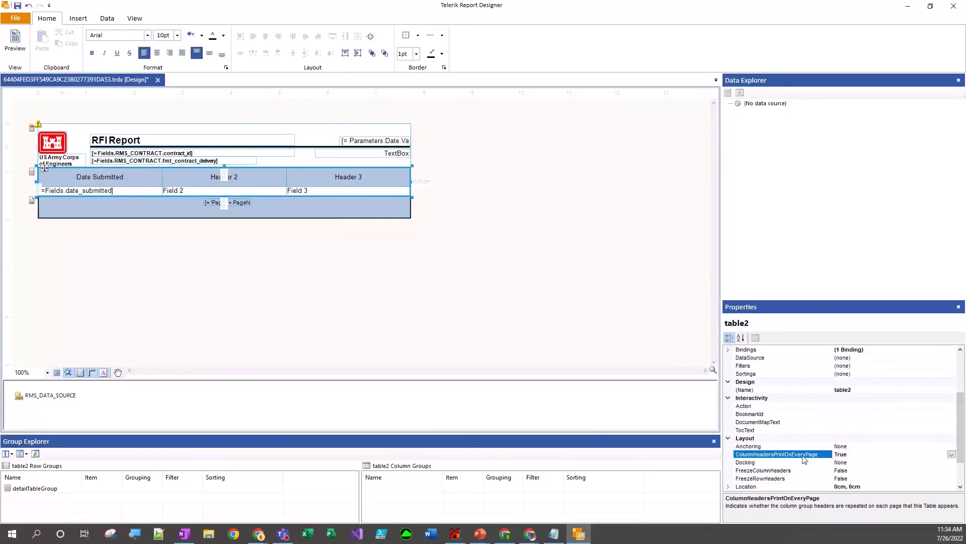
pyautogui.click(605, 291)
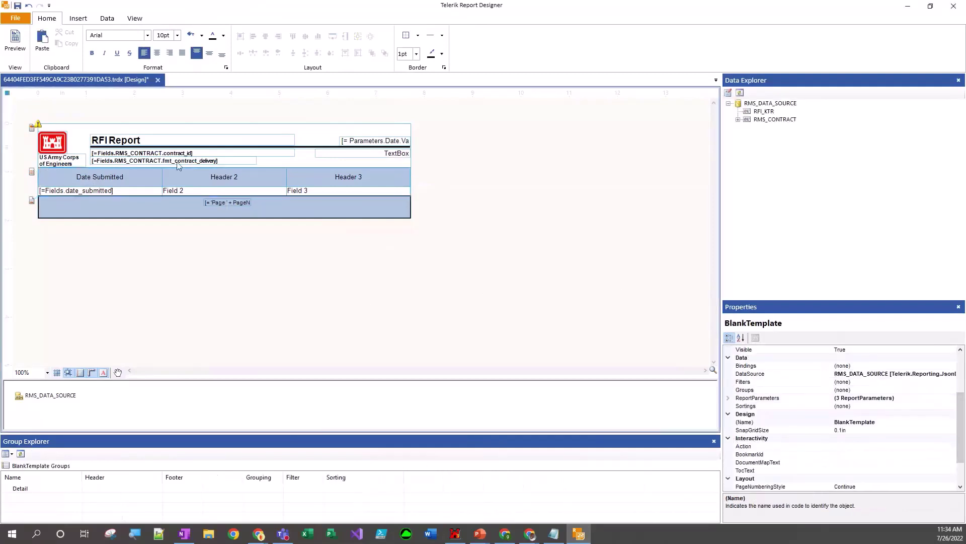
# Preview the report and check the table's column headers across the pages.
pyautogui.click(16, 43)
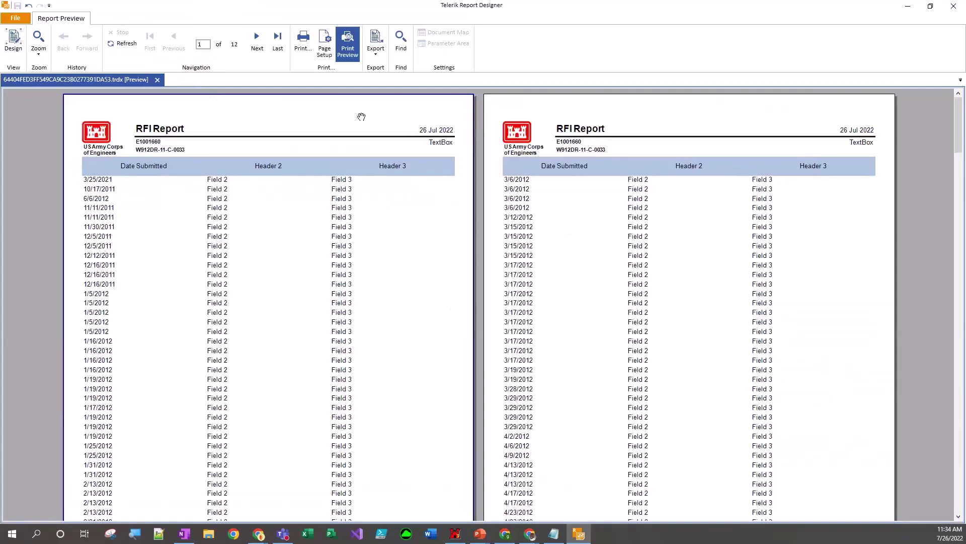
pyautogui.scroll(-10, 550, 333)
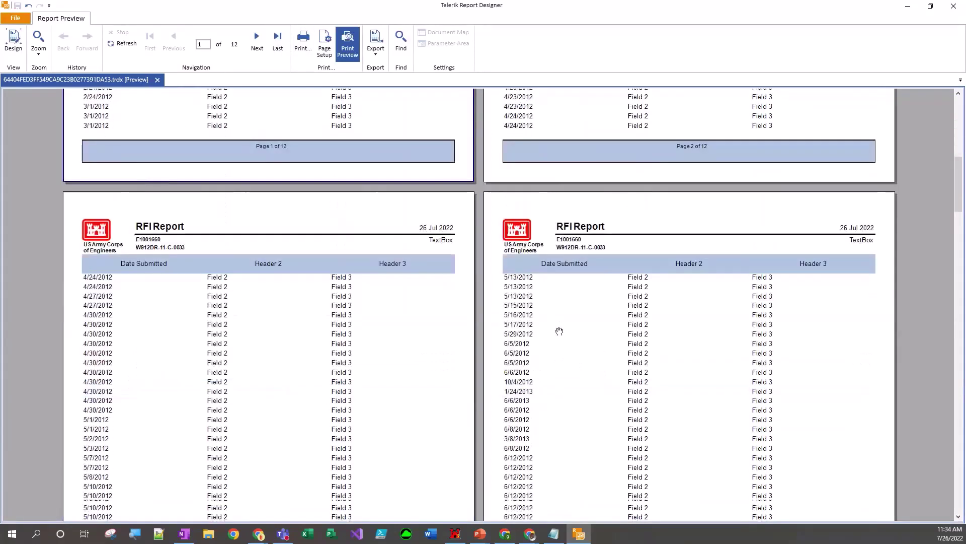
pyautogui.scroll(10, 558, 326)
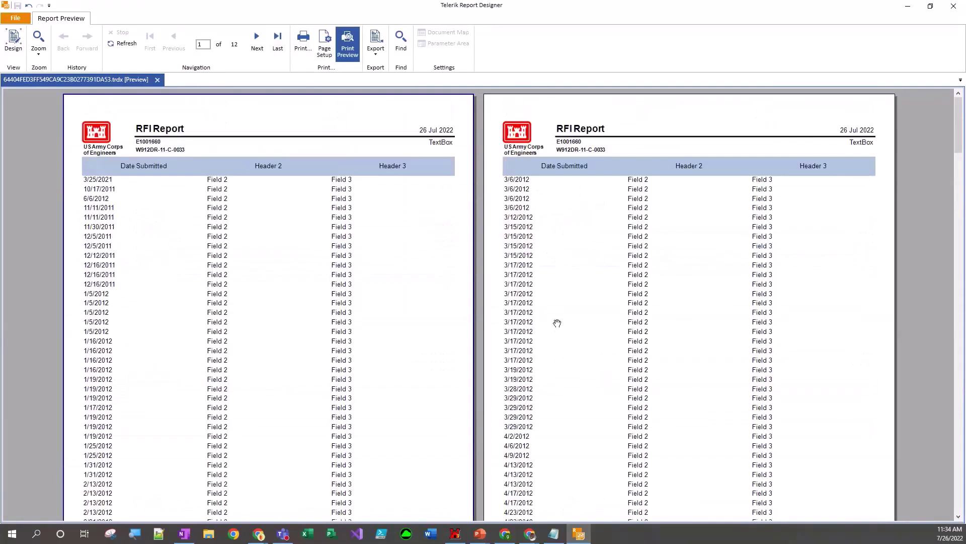
# Return to the report design, left-align all three header cells of the detail table and preview the report.
pyautogui.click(14, 41)
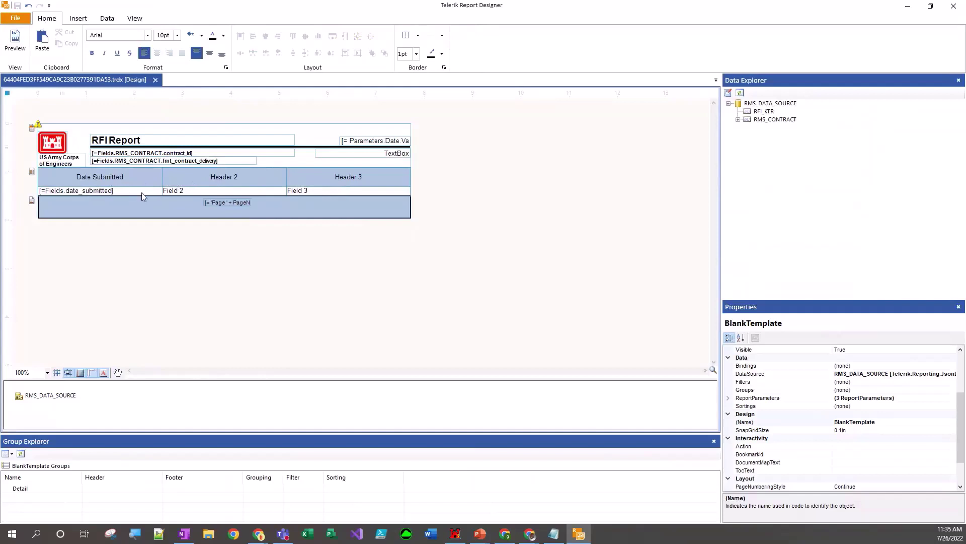
pyautogui.click(108, 177)
pyautogui.click(169, 178)
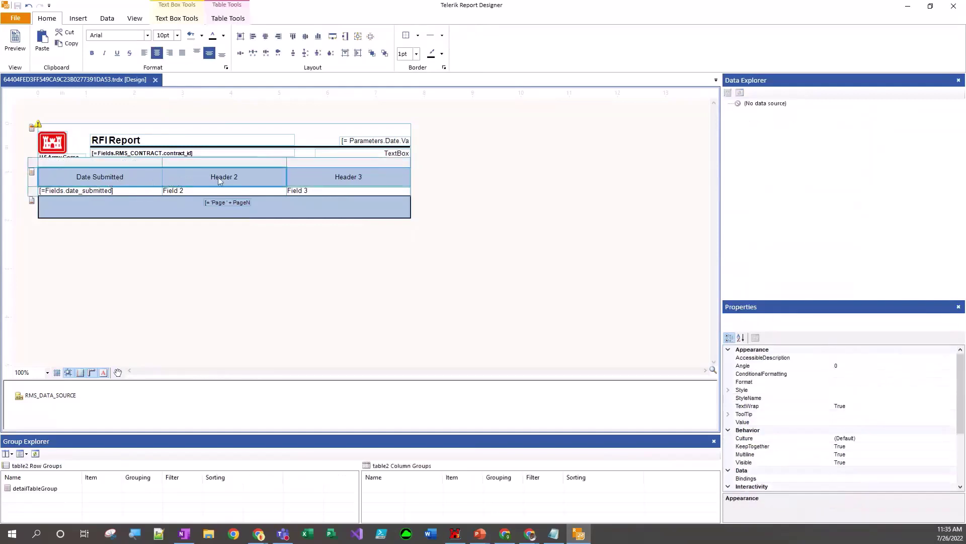
pyautogui.moveTo(220, 181); pyautogui.dragTo(325, 180)
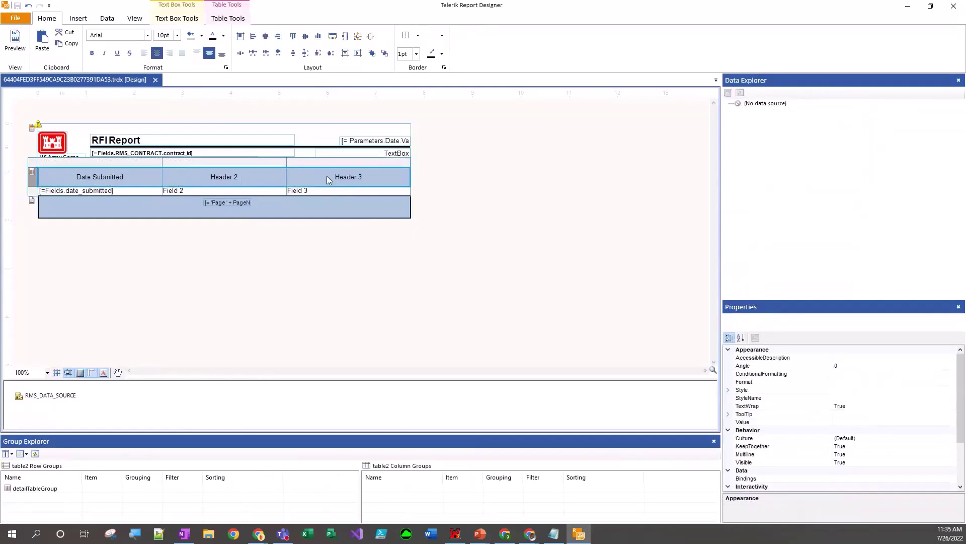
pyautogui.click(144, 54)
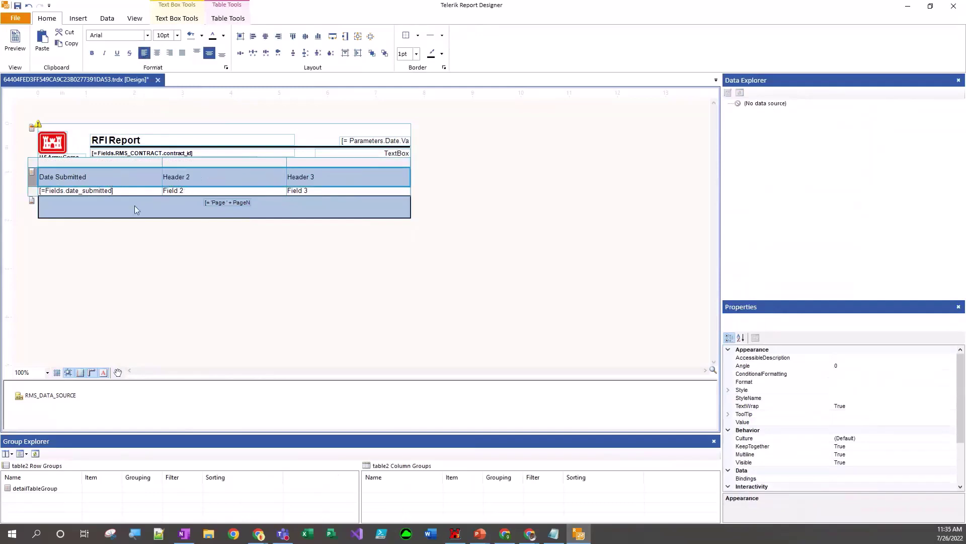
pyautogui.click(131, 242)
pyautogui.click(7, 41)
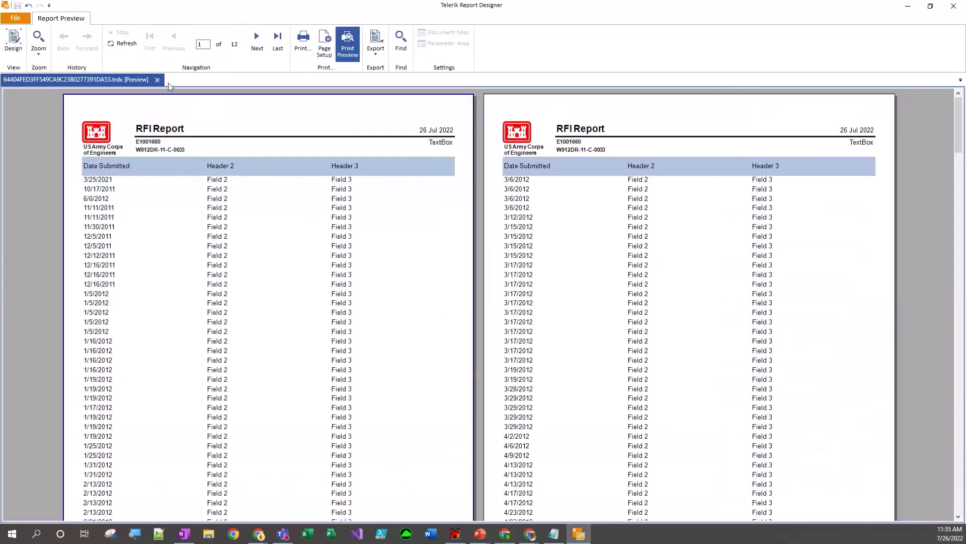
# Return to the report design and change the second and third column headers to RFI NO and Subject.
pyautogui.click(13, 40)
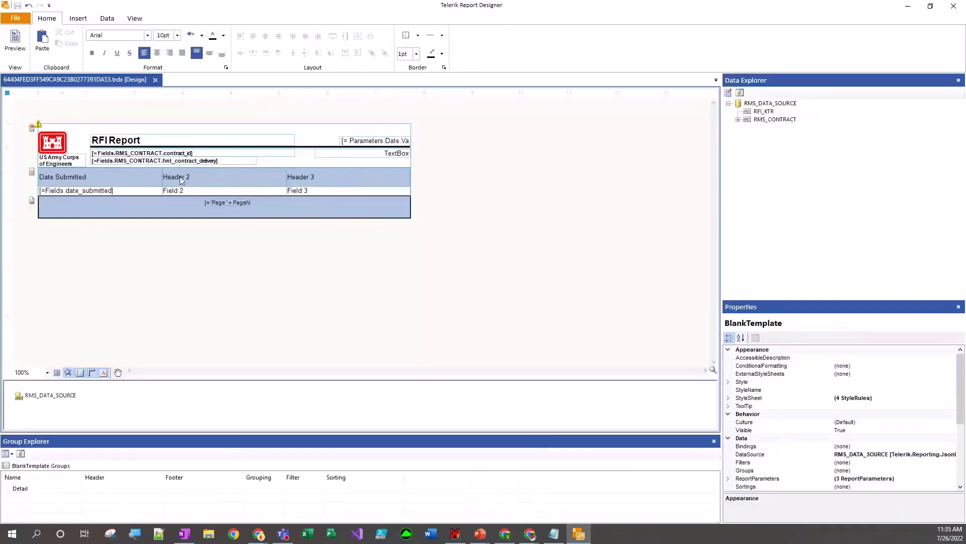
pyautogui.doubleClick(181, 179)
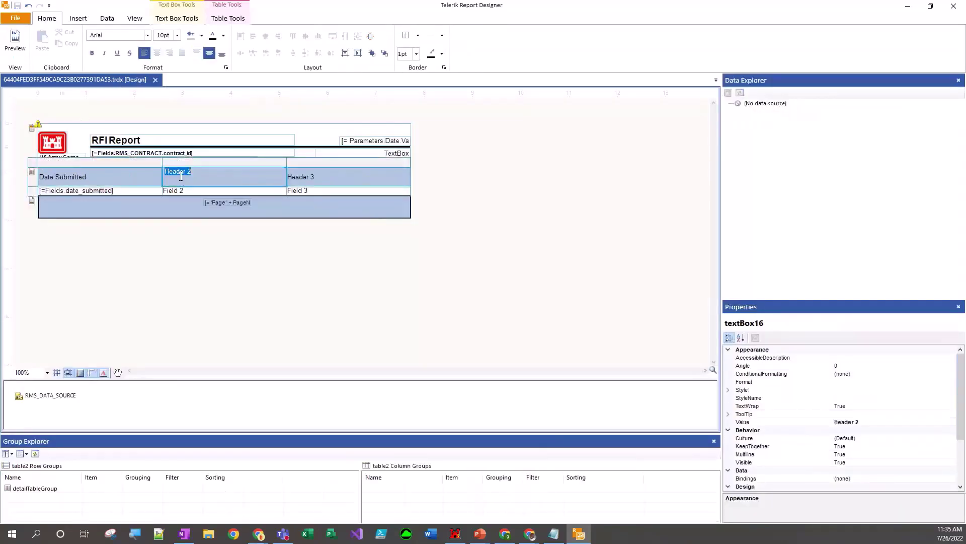
pyautogui.write('RFI NO')
pyautogui.click(301, 180)
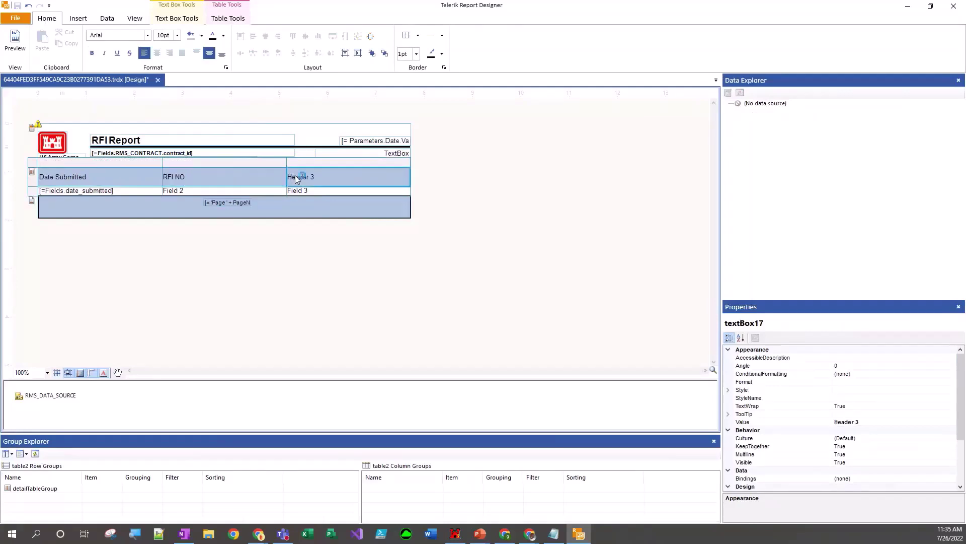
pyautogui.doubleClick(303, 178)
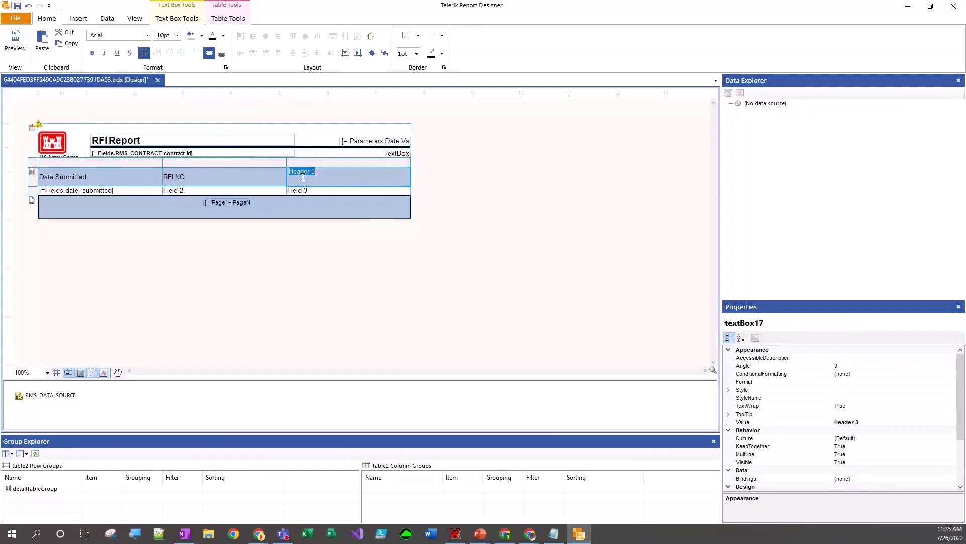
pyautogui.write('Subject')
pyautogui.click(256, 314)
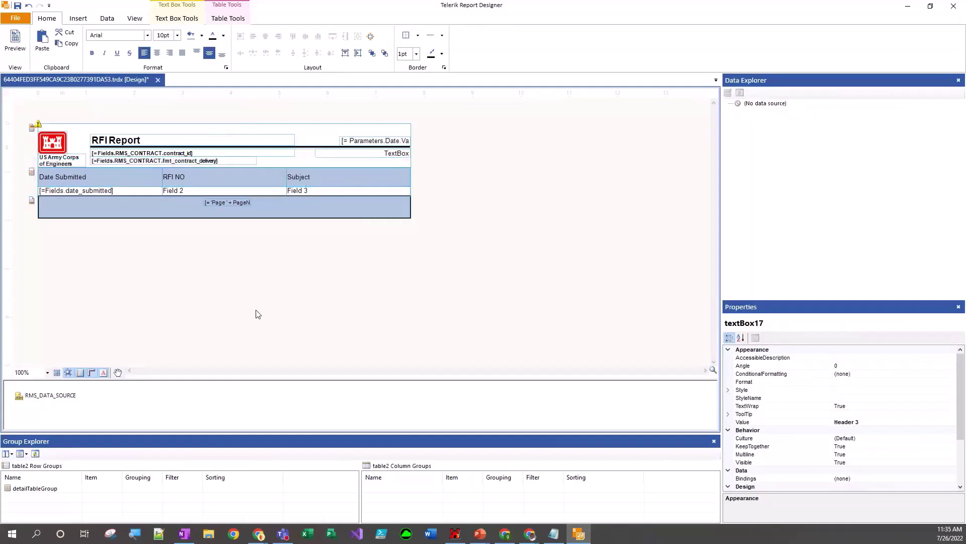
# Set the detail cell under RFI NO to the expression =Fields.rfi_no and preview the report.
pyautogui.click(169, 194)
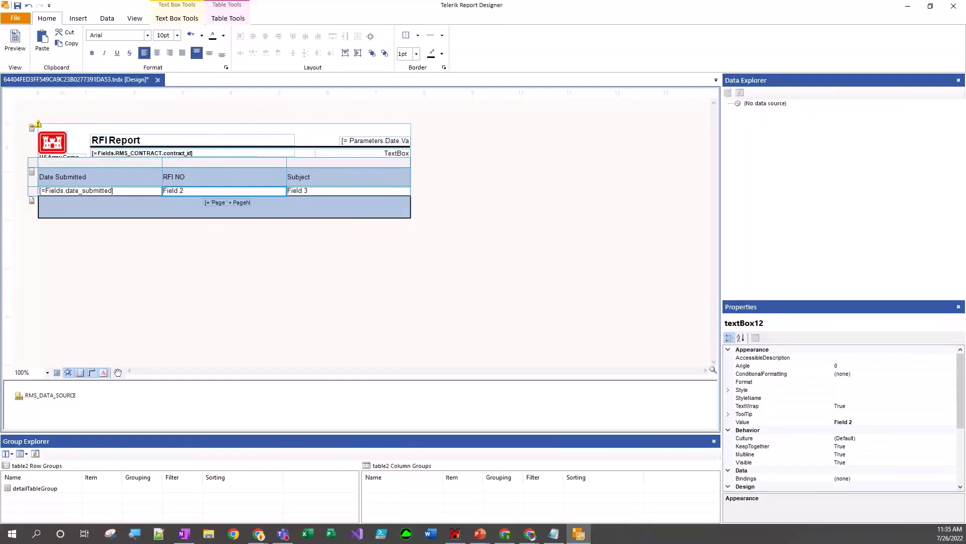
pyautogui.click(184, 533)
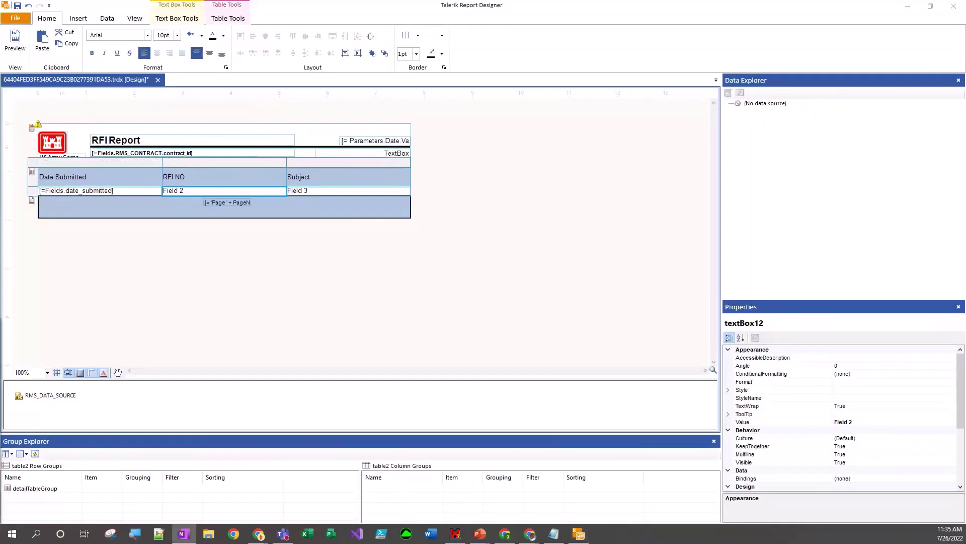
pyautogui.rightClick(196, 191)
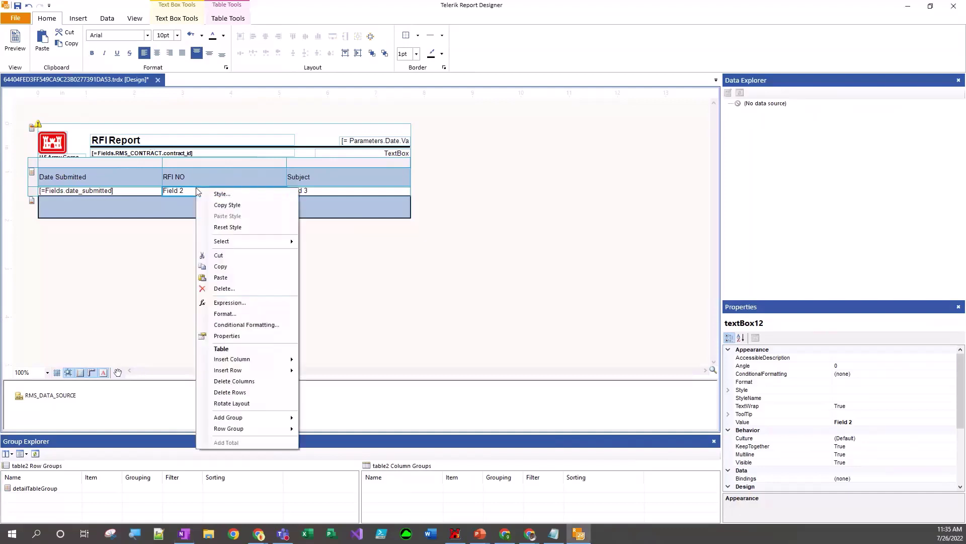
pyautogui.click(227, 305)
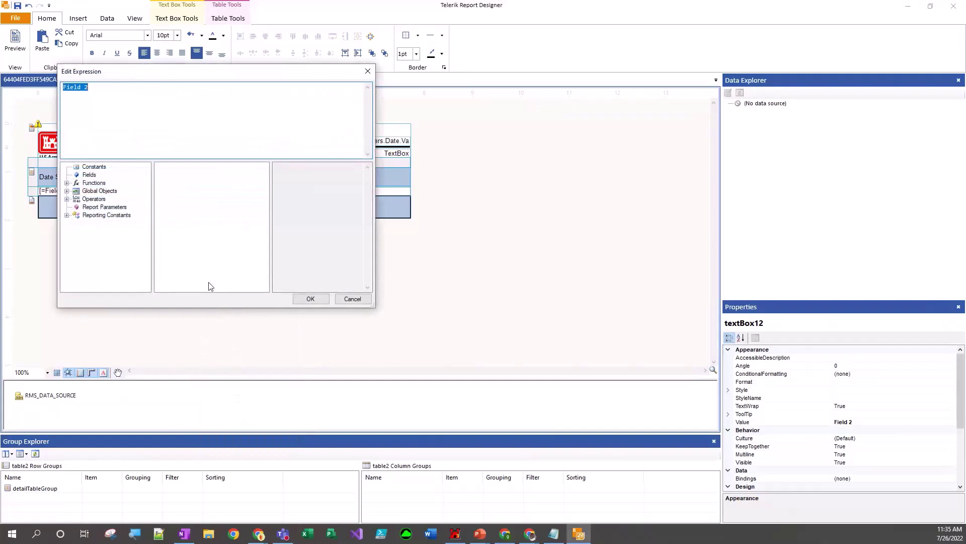
pyautogui.write('=Fields.rfi_no')
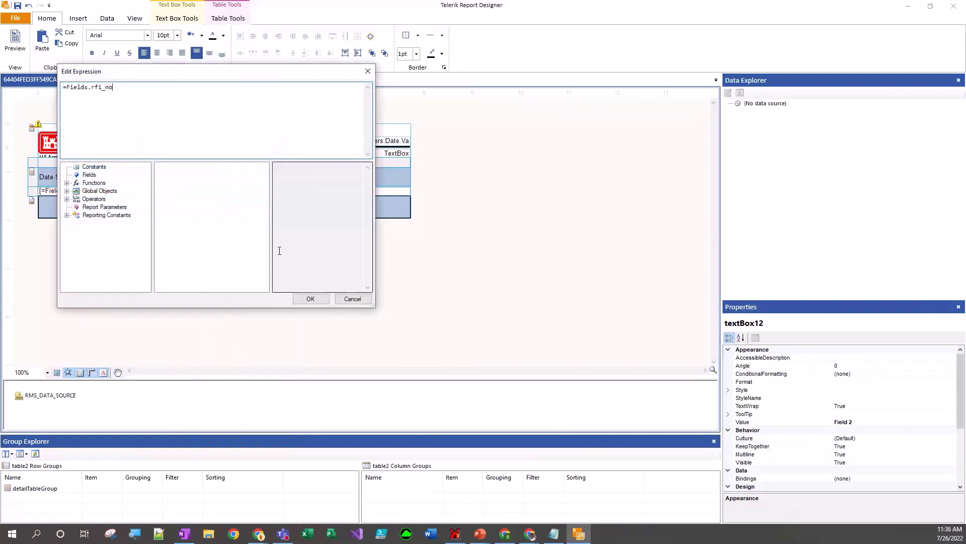
pyautogui.click(308, 299)
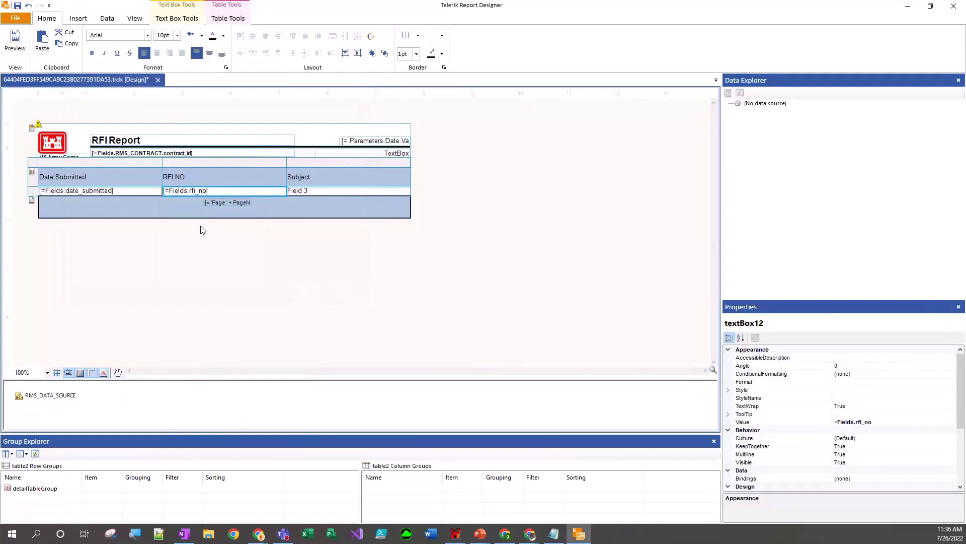
pyautogui.click(19, 40)
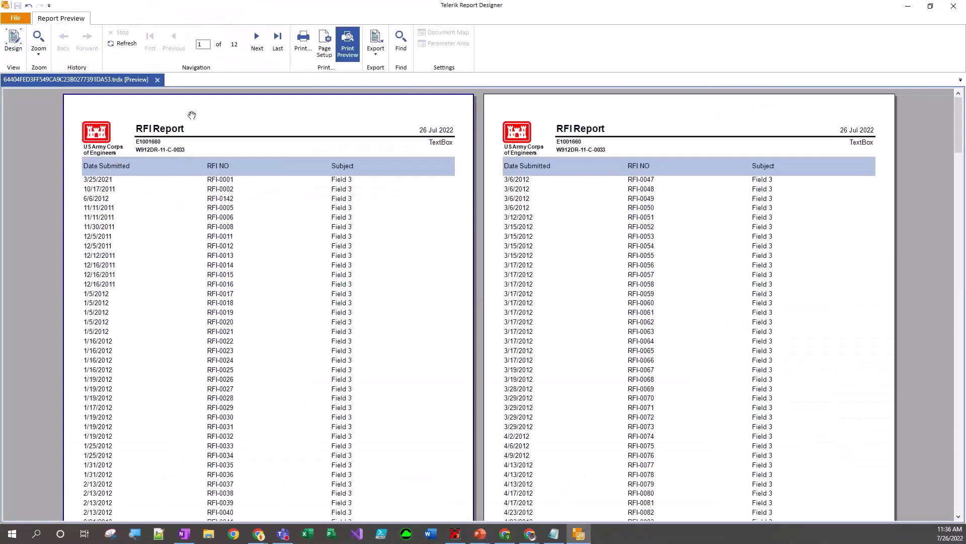
# Return to the report design and change the expression of the detail cell under RFI NO to =Fields.RFI_NO.
pyautogui.click(14, 41)
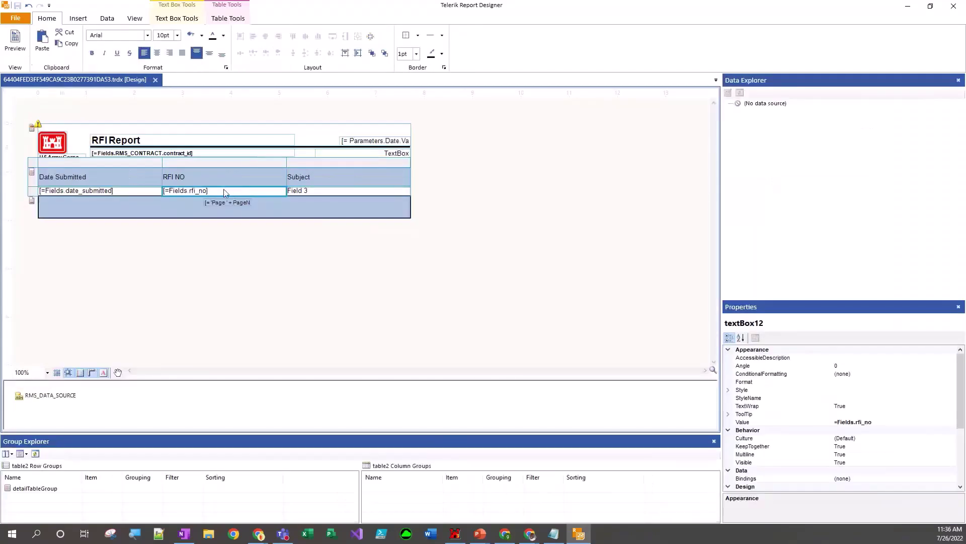
pyautogui.rightClick(218, 192)
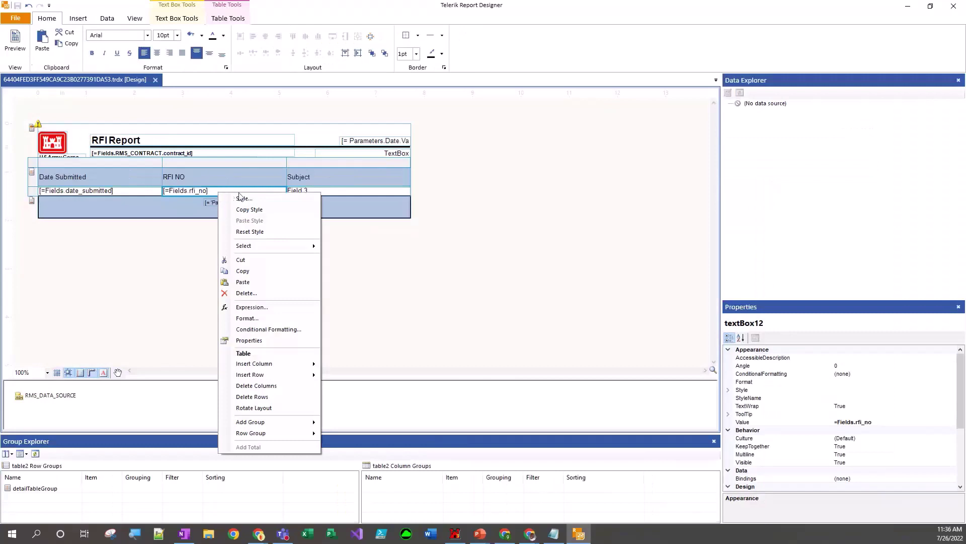
pyautogui.click(251, 307)
pyautogui.click(127, 90)
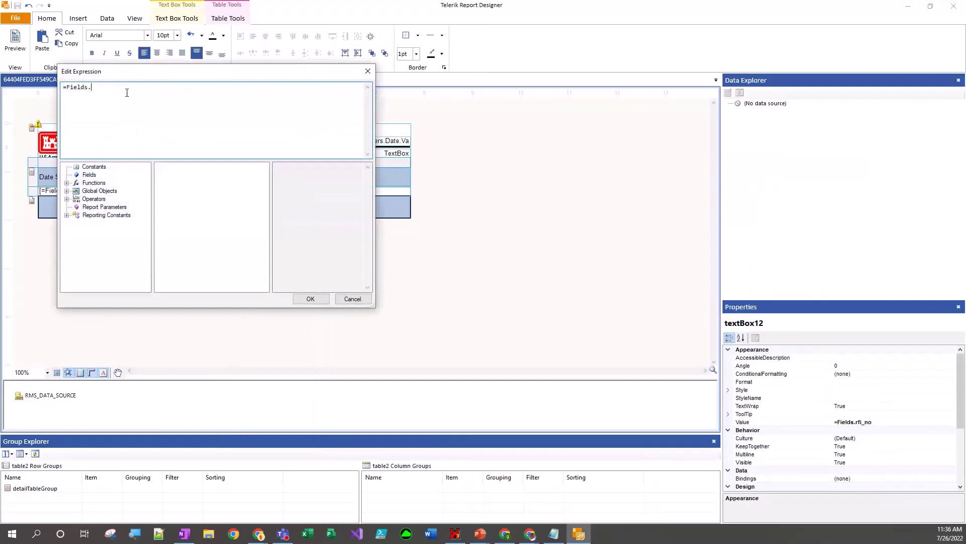
pyautogui.write('RFI_NO')
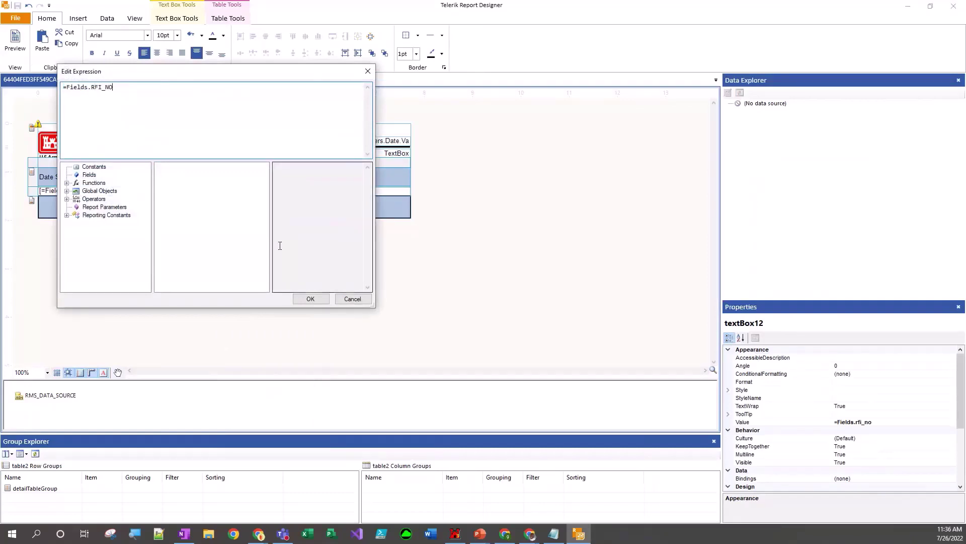
pyautogui.click(311, 301)
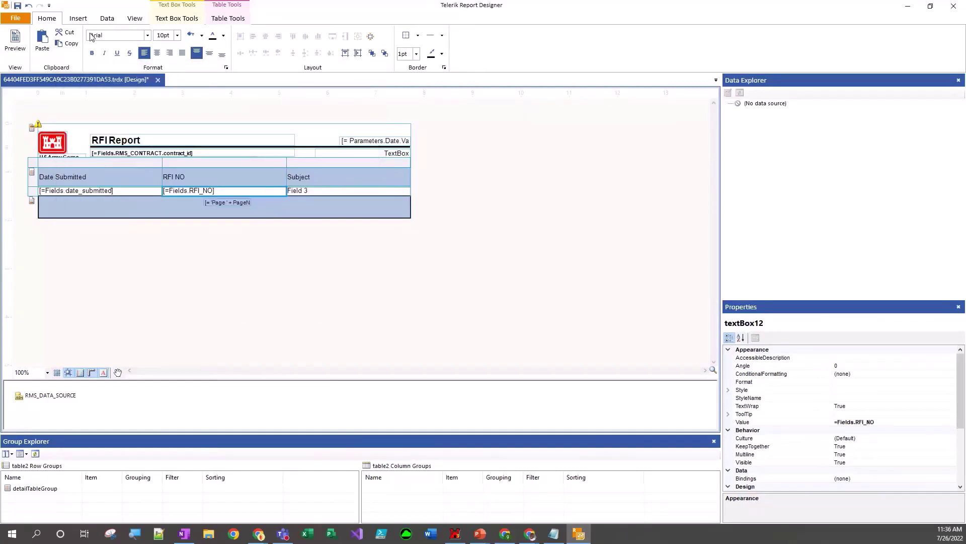
# Preview the report, return to the design and set the RFI NO detail cell's expression to =Fields.rfi_no.
pyautogui.click(15, 40)
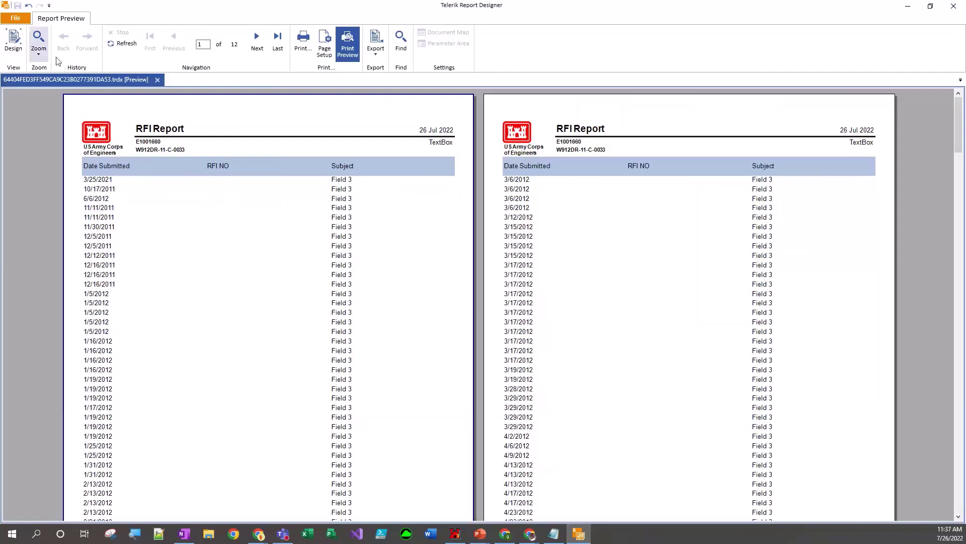
pyautogui.click(13, 45)
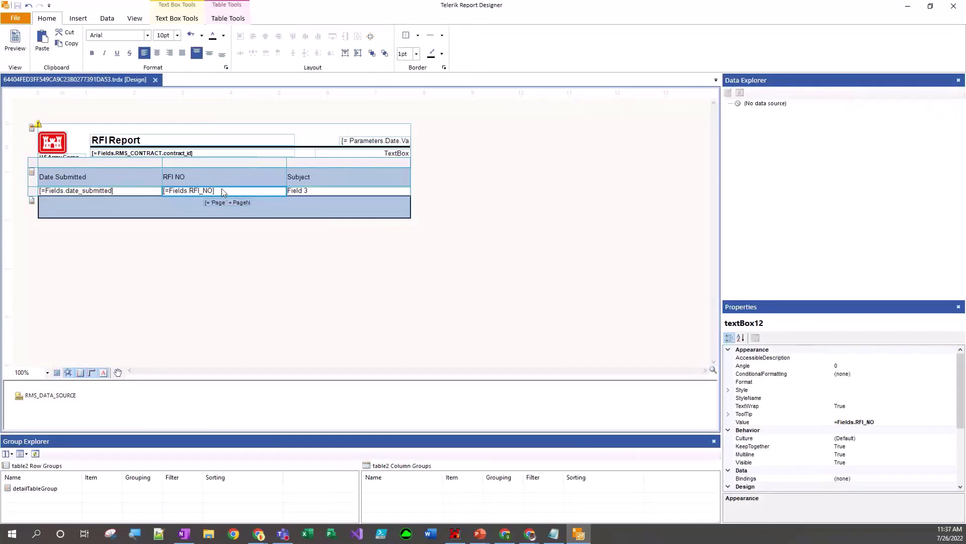
pyautogui.rightClick(221, 189)
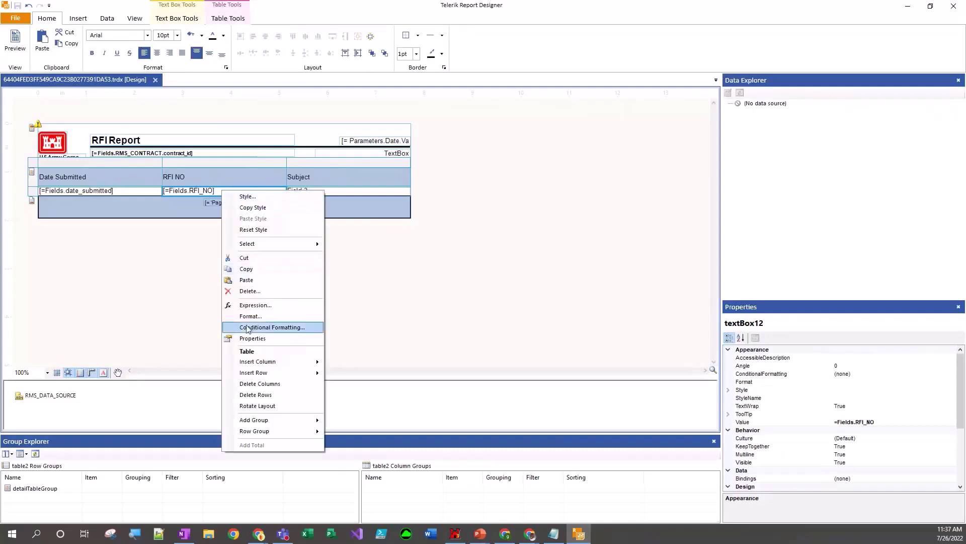
pyautogui.click(255, 305)
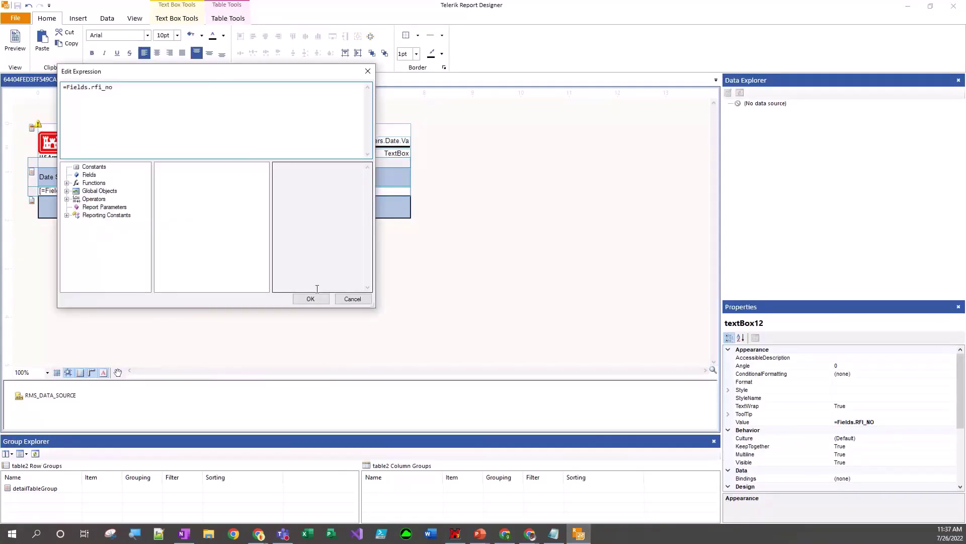
pyautogui.click(311, 299)
# Set the detail cell under Subject to the expression =Fields.rfi_subject and preview the report.
pyautogui.click(319, 191)
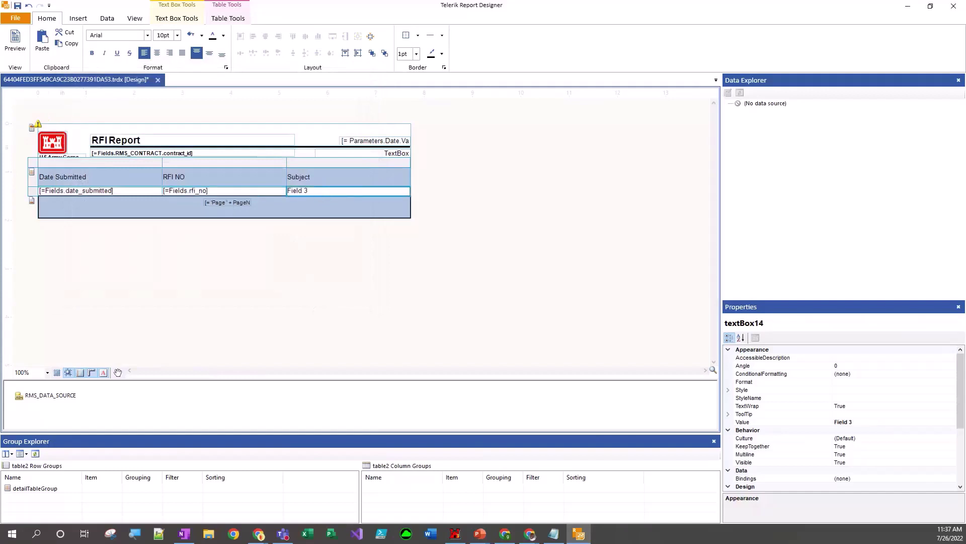
pyautogui.hotkey('alt', 'Tab')
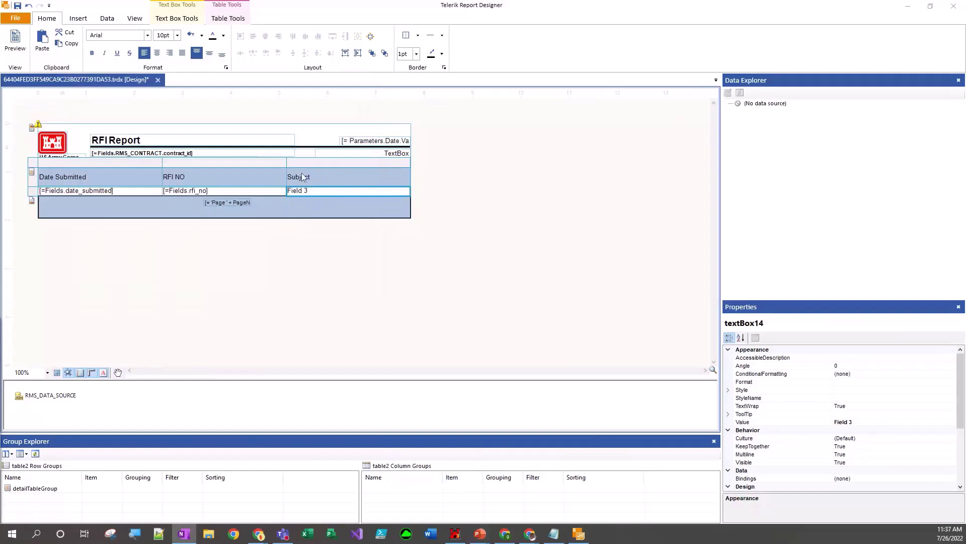
pyautogui.rightClick(302, 192)
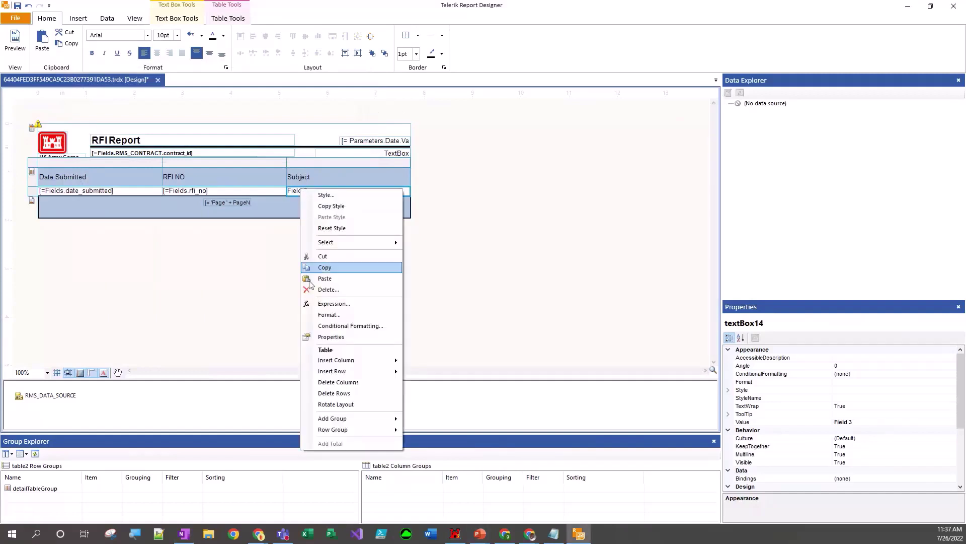
pyautogui.click(334, 305)
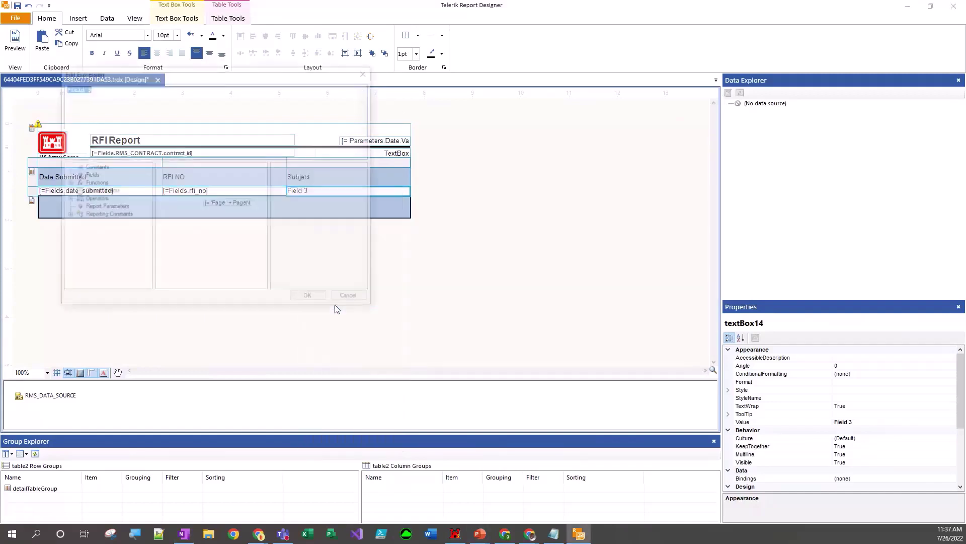
pyautogui.write('=')
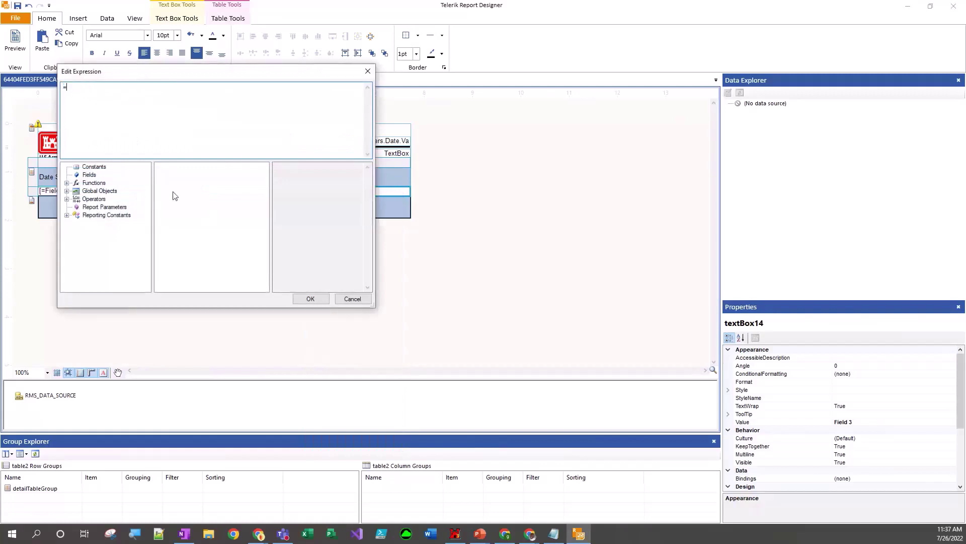
pyautogui.write('Fields.rfi_subject')
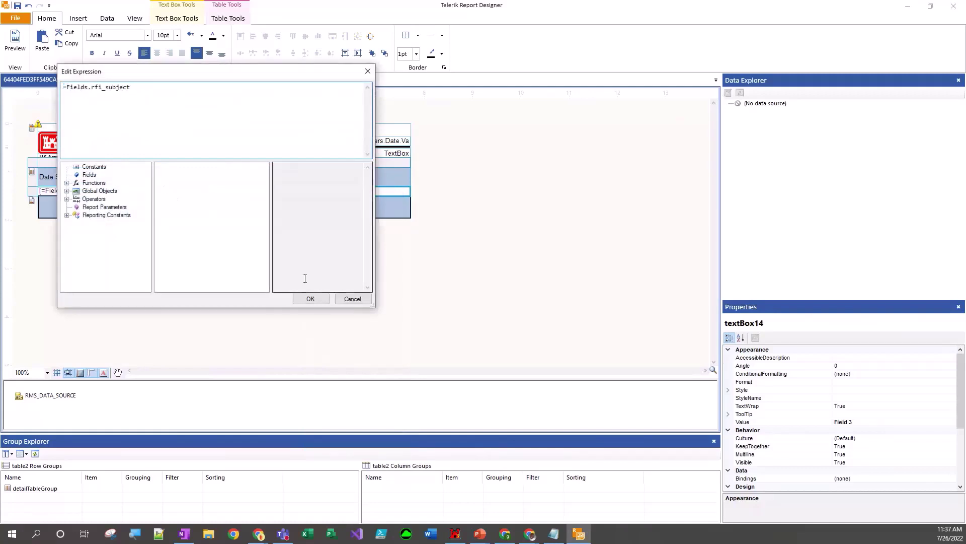
pyautogui.click(306, 299)
pyautogui.click(210, 259)
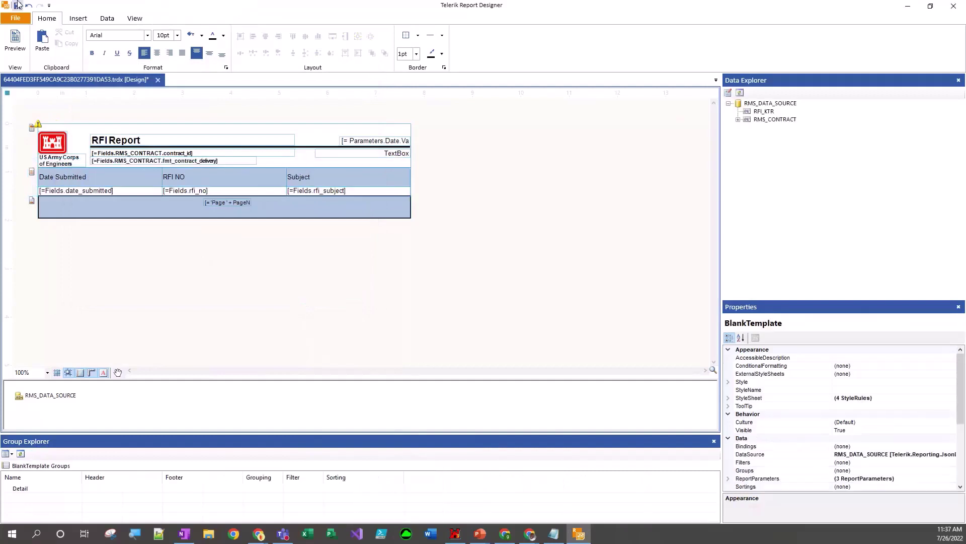
pyautogui.click(15, 38)
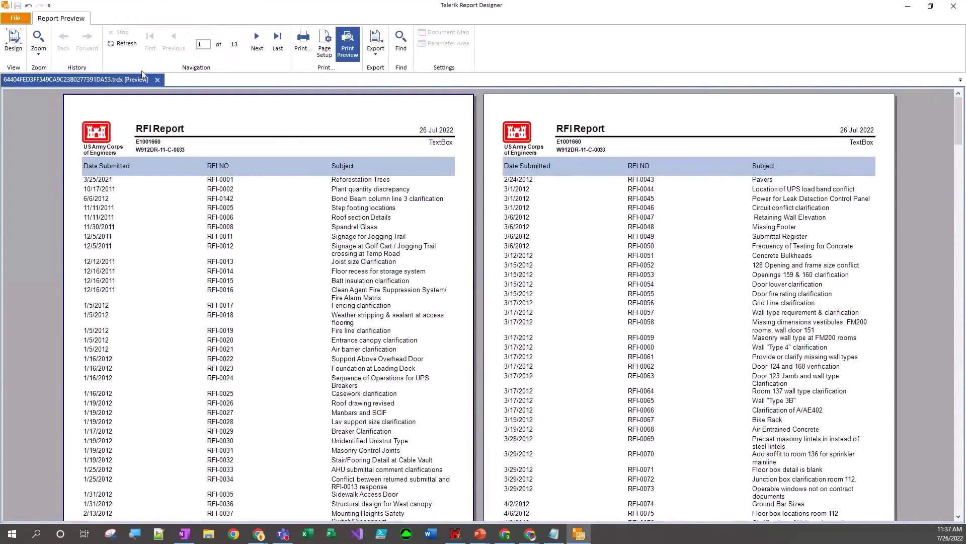
# Back in the design, narrow the Date Submitted and RFI NO columns to fit their expressions, widen Subject to the report's full width and preview.
pyautogui.click(13, 42)
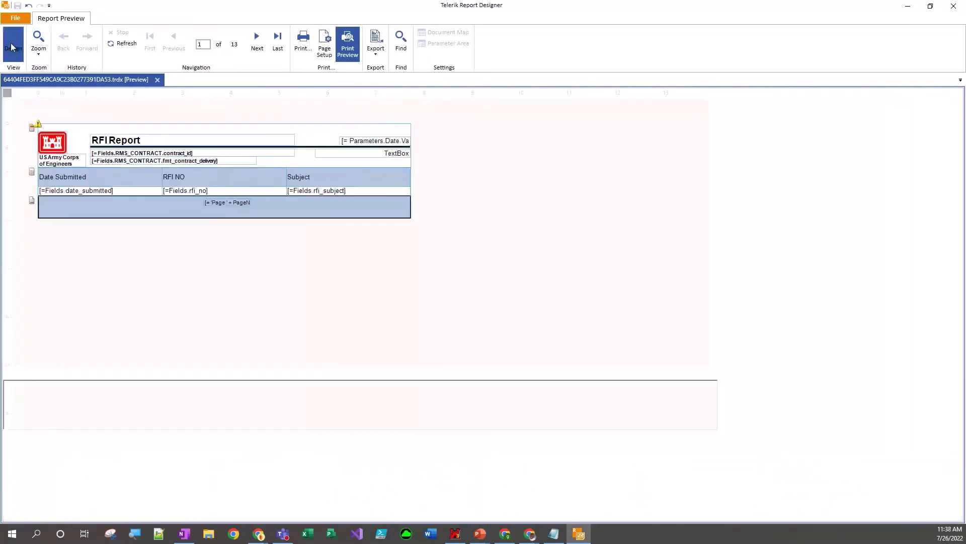
pyautogui.click(160, 191)
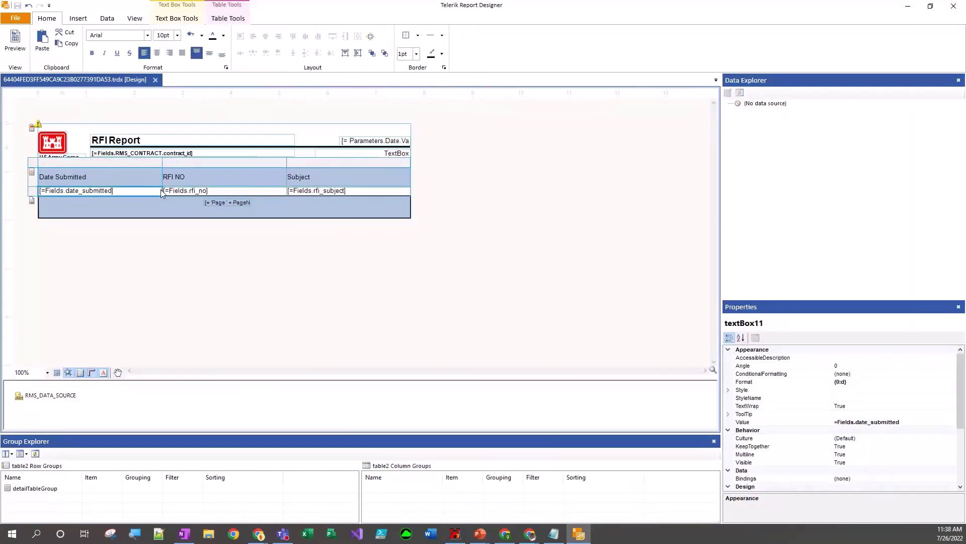
pyautogui.click(163, 175)
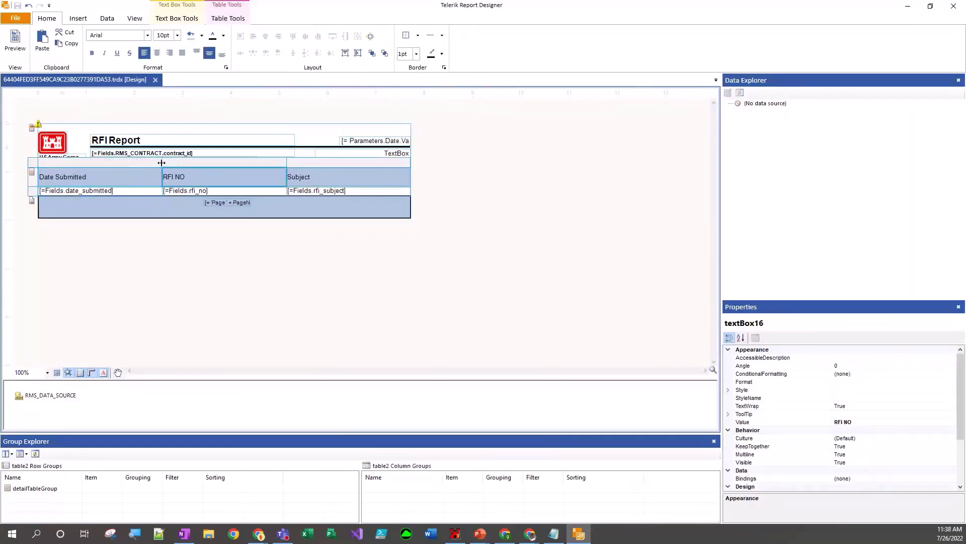
pyautogui.moveTo(161, 162); pyautogui.dragTo(119, 168)
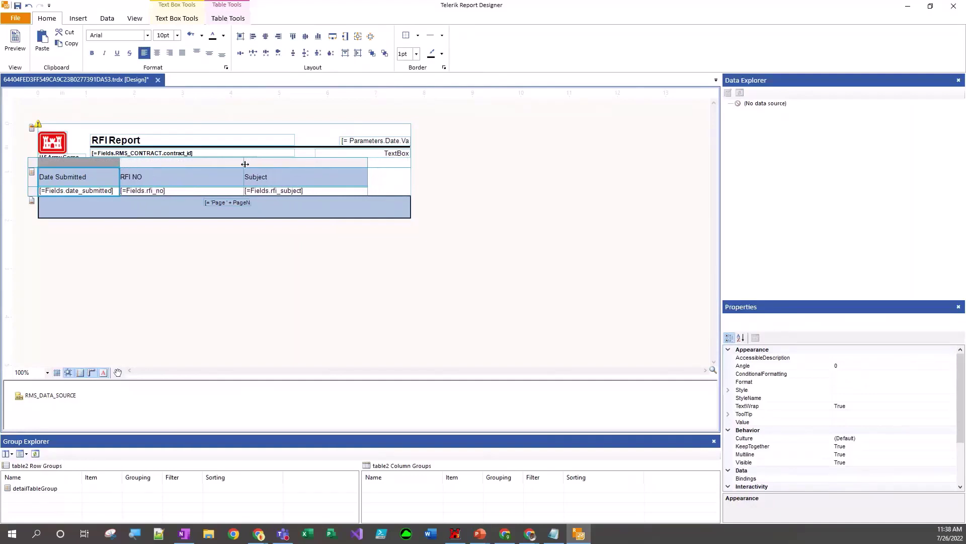
pyautogui.moveTo(244, 164); pyautogui.dragTo(179, 166)
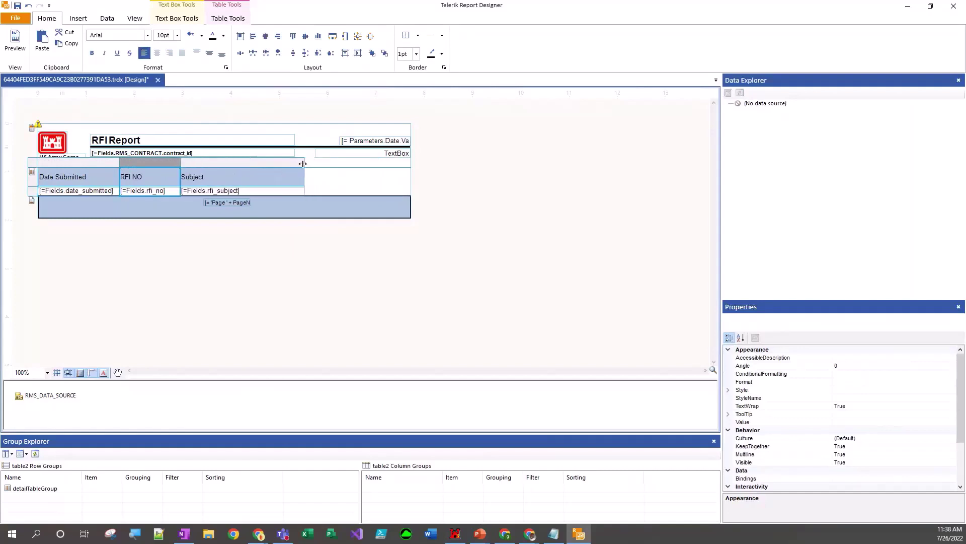
pyautogui.moveTo(302, 164); pyautogui.dragTo(410, 166)
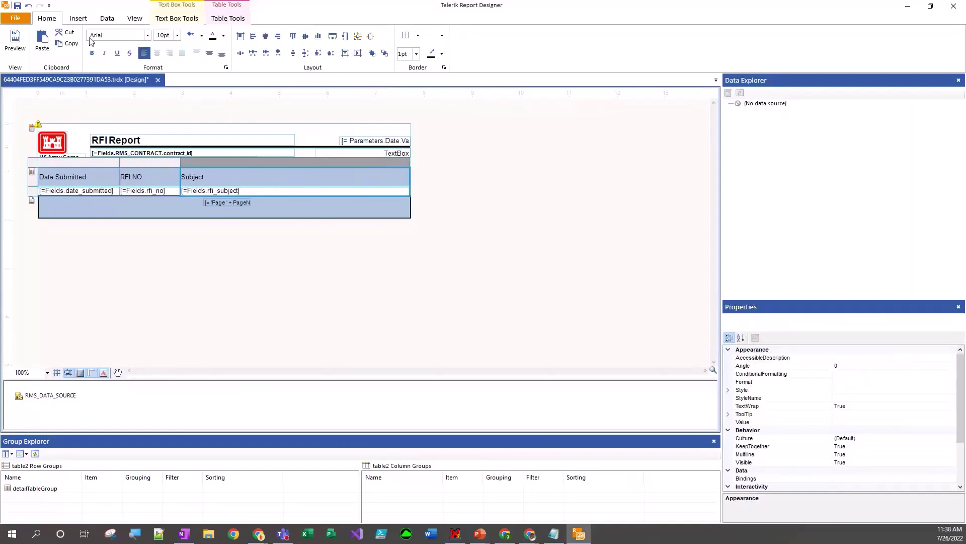
pyautogui.click(15, 40)
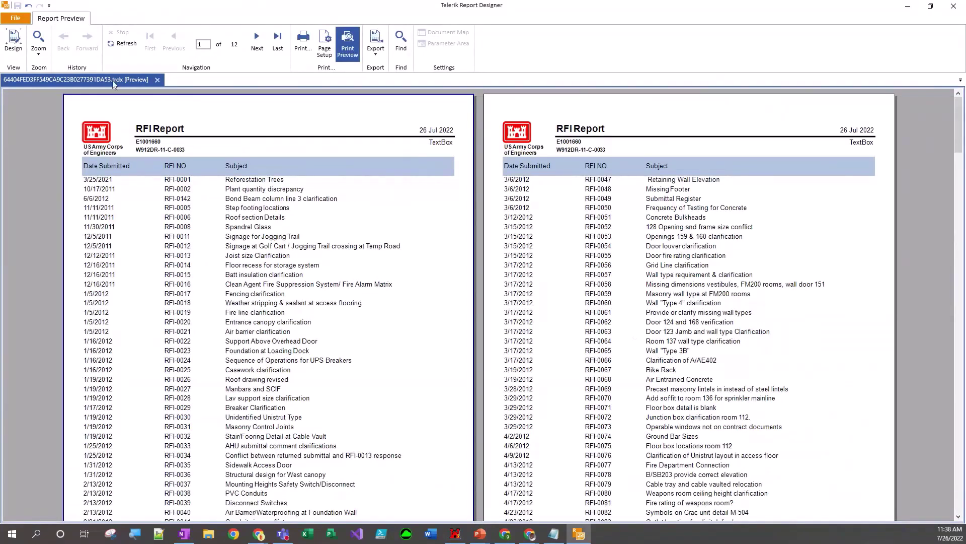
# Return to the report design and create a new conditional formatting rule for the Subject column.
pyautogui.click(14, 41)
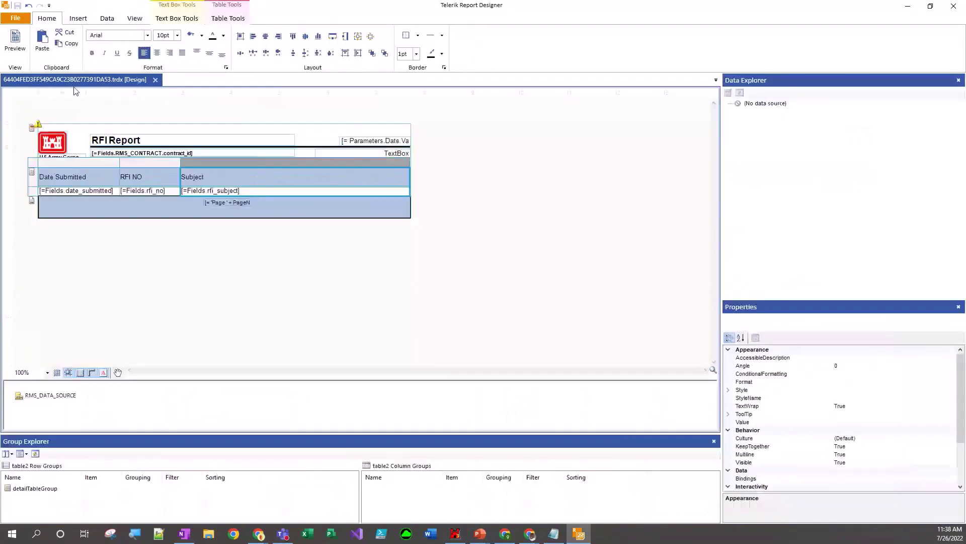
pyautogui.rightClick(260, 192)
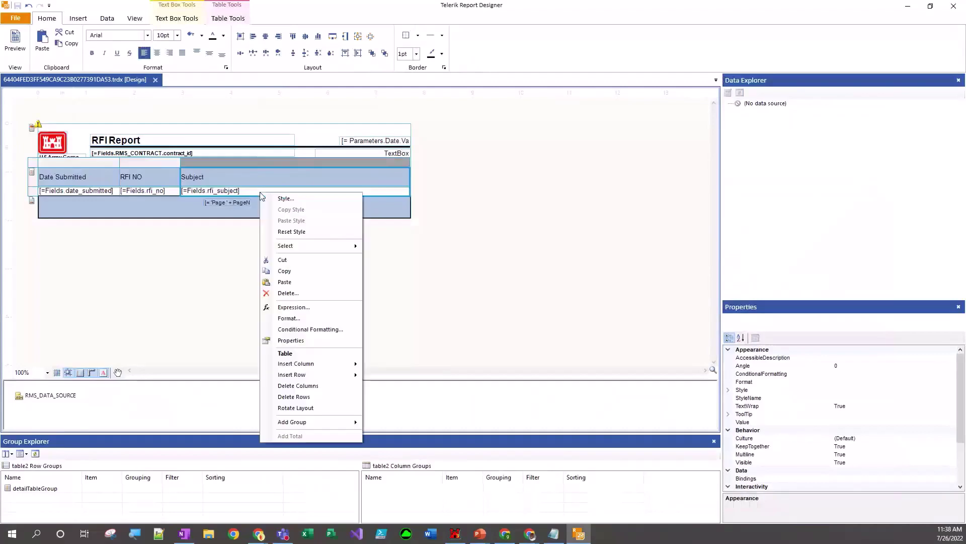
pyautogui.click(283, 330)
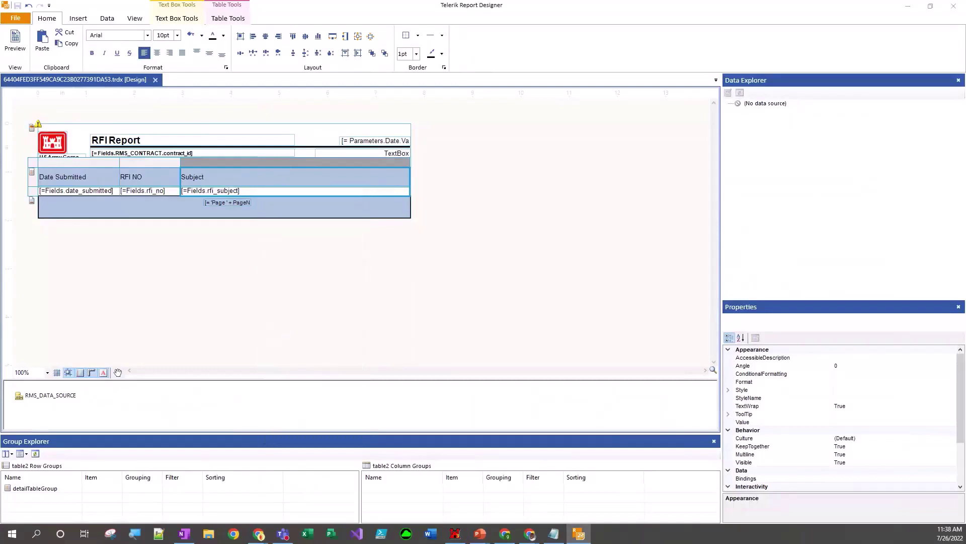
pyautogui.moveTo(395, 402); pyautogui.dragTo(341, 168)
pyautogui.click(217, 182)
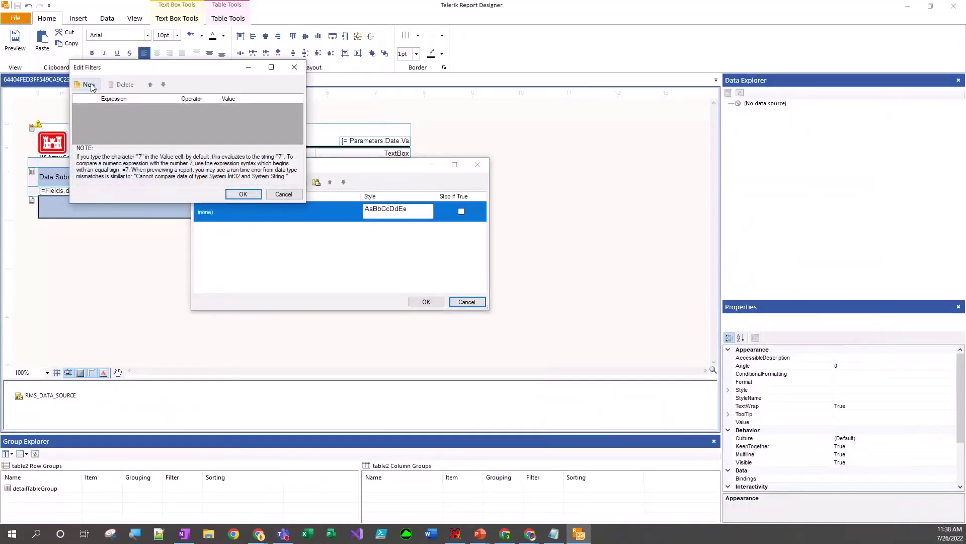
# Add a filter to the conditional formatting rule with expression =Fields.rfi_subject, operator Like and value %Sign%.
pyautogui.click(90, 85)
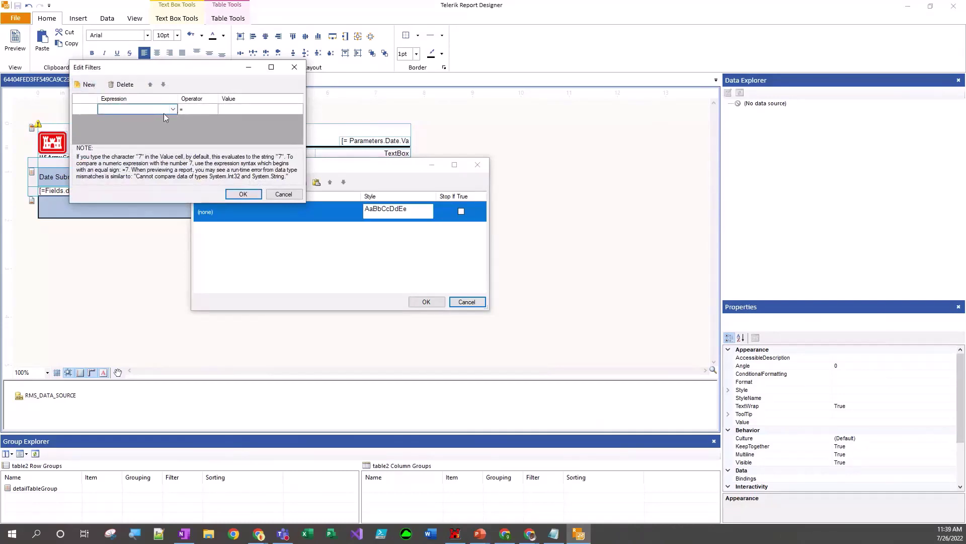
pyautogui.write('=Fields.rfi_subject')
pyautogui.click(205, 109)
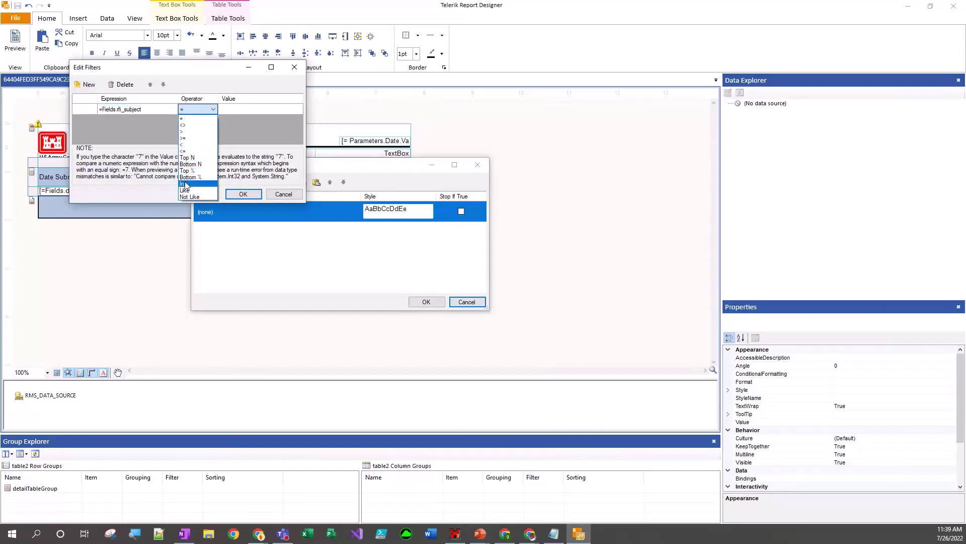
pyautogui.click(185, 190)
pyautogui.click(228, 109)
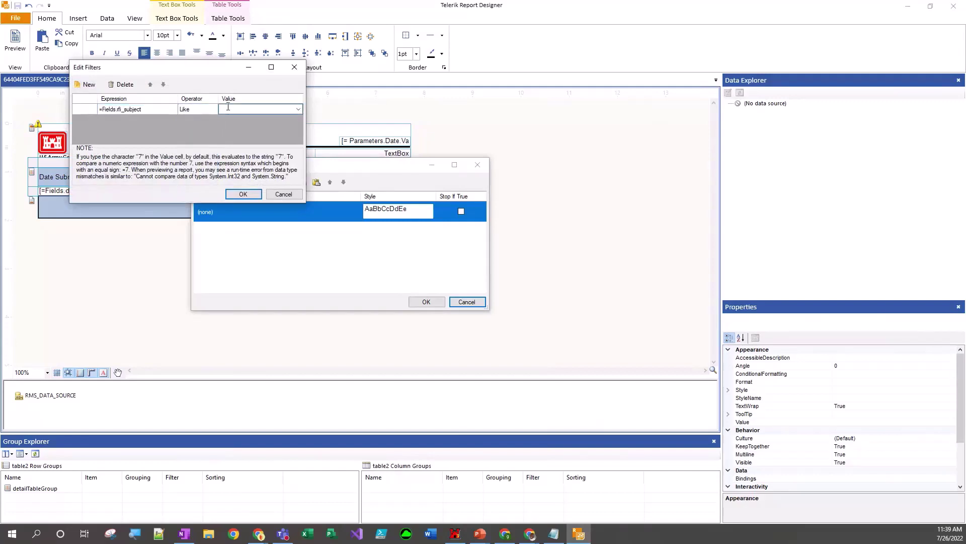
pyautogui.hotkey('shift', 'Tab')
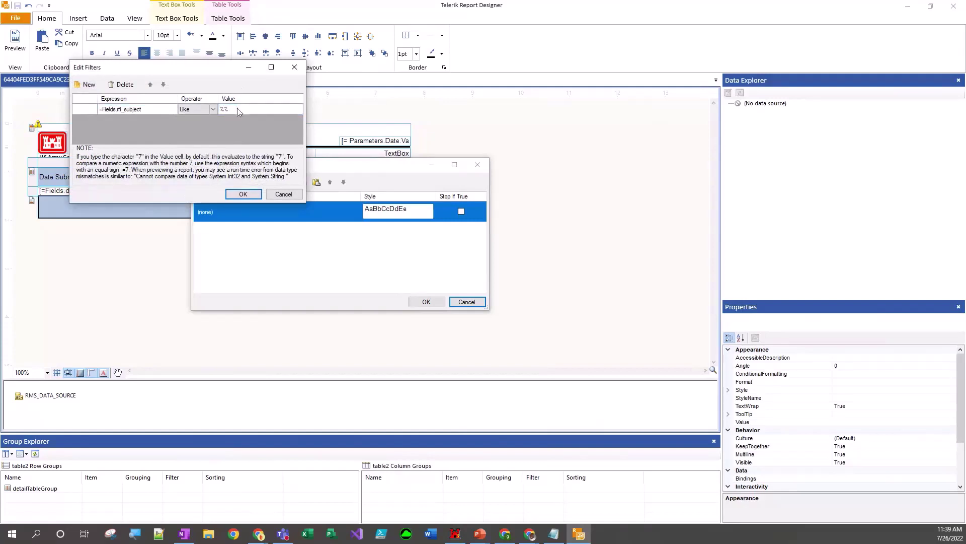
pyautogui.click(237, 109)
pyautogui.click(237, 109)
pyautogui.press('Left')
pyautogui.doubleClick(237, 110)
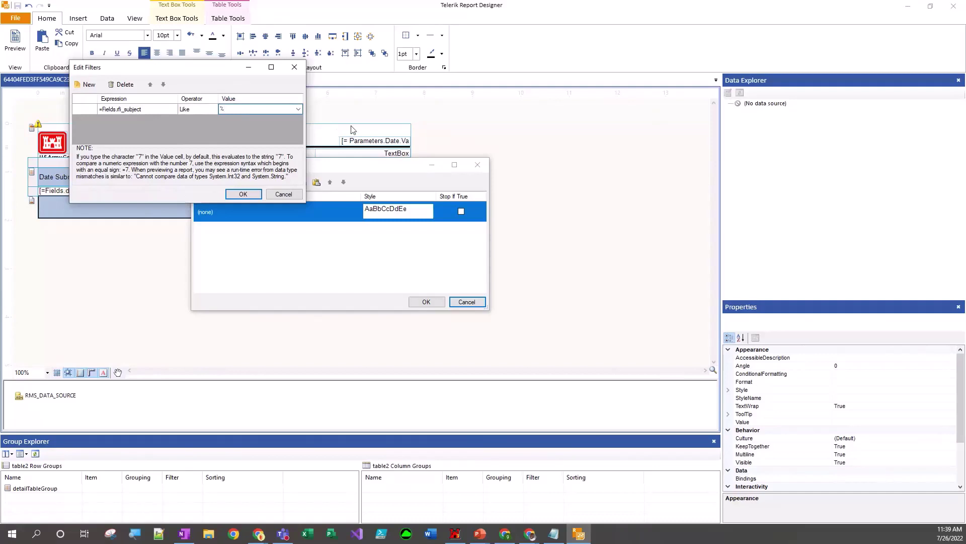
pyautogui.write('%Sign%')
pyautogui.click(240, 195)
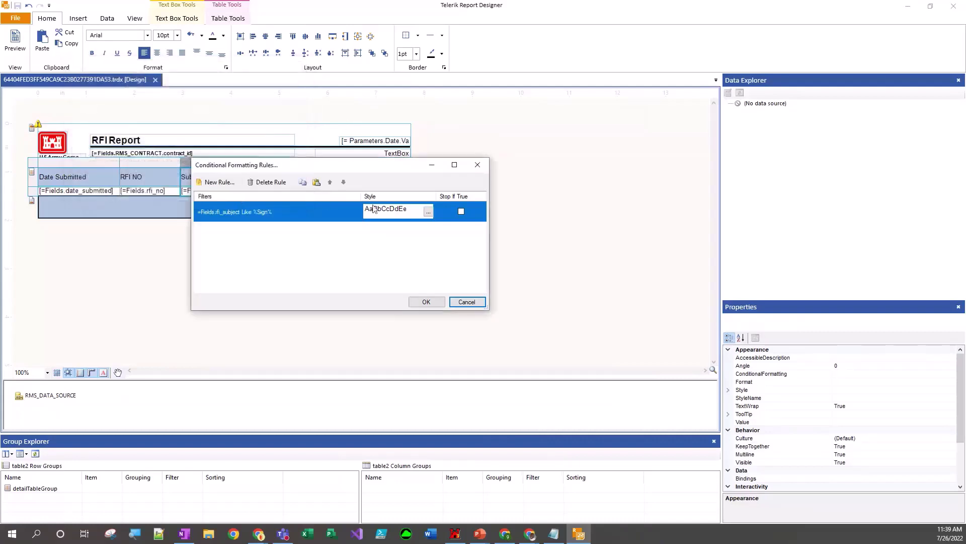
# Set the background color of the Subject conditional formatting rule's style to Tomato and apply the rule.
pyautogui.click(428, 213)
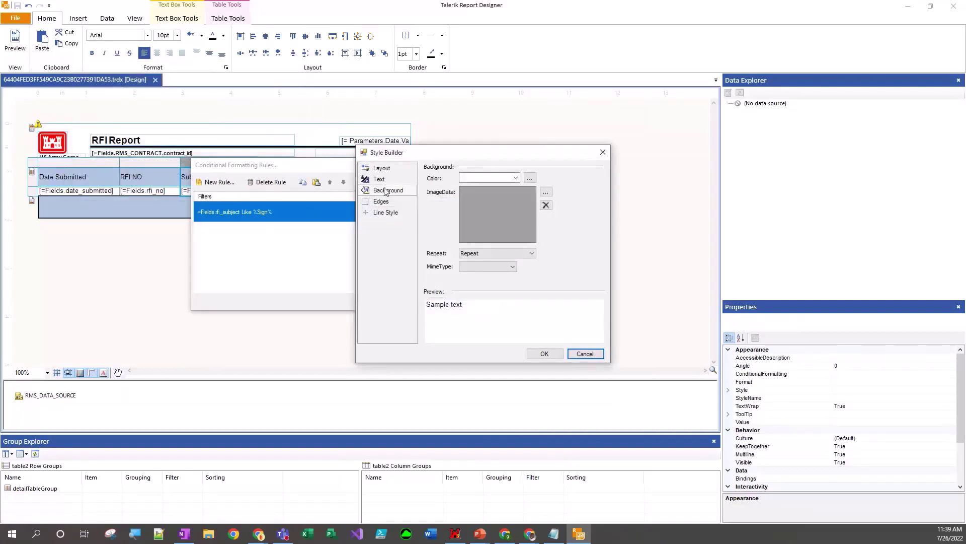
pyautogui.click(388, 190)
pyautogui.click(516, 179)
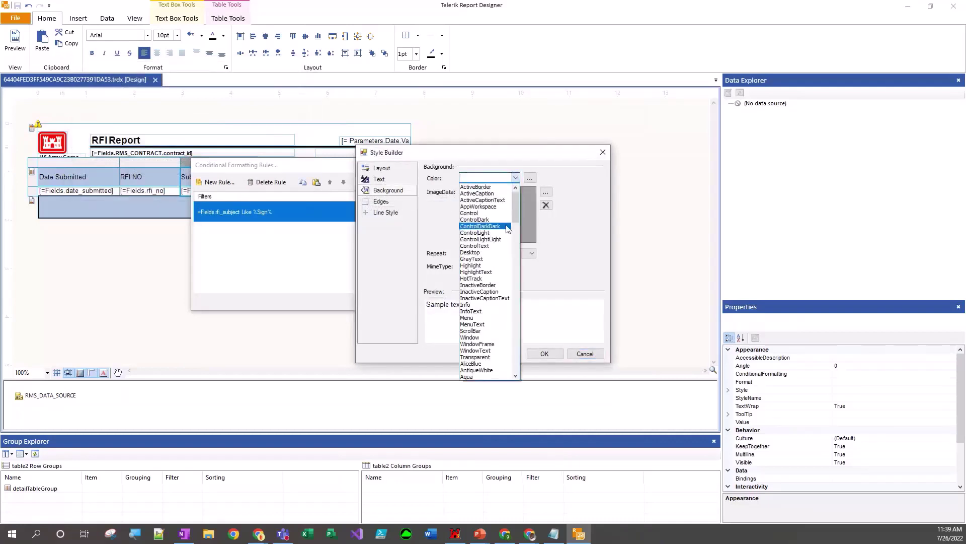
pyautogui.scroll(-10, 506, 215)
pyautogui.scroll(-9, 506, 215)
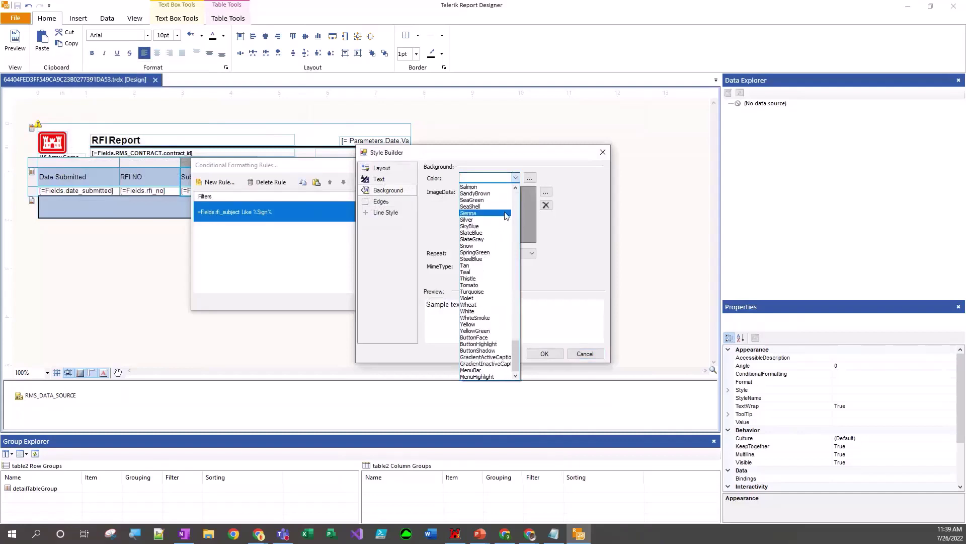
pyautogui.click(503, 206)
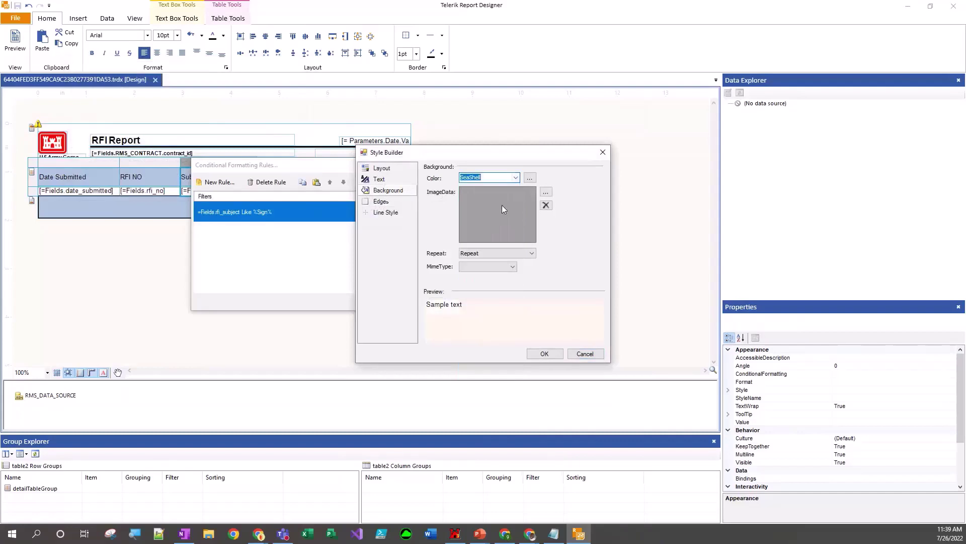
pyautogui.click(516, 177)
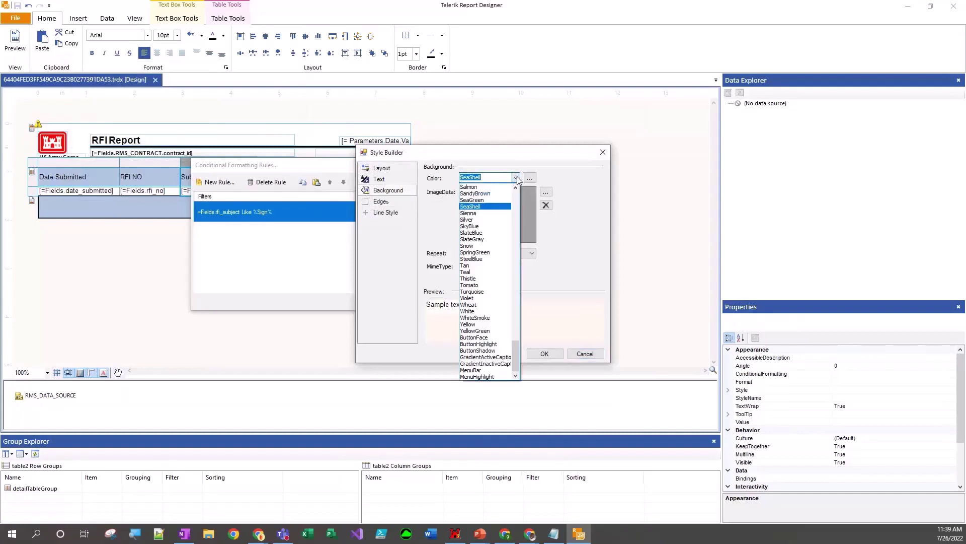
pyautogui.click(481, 285)
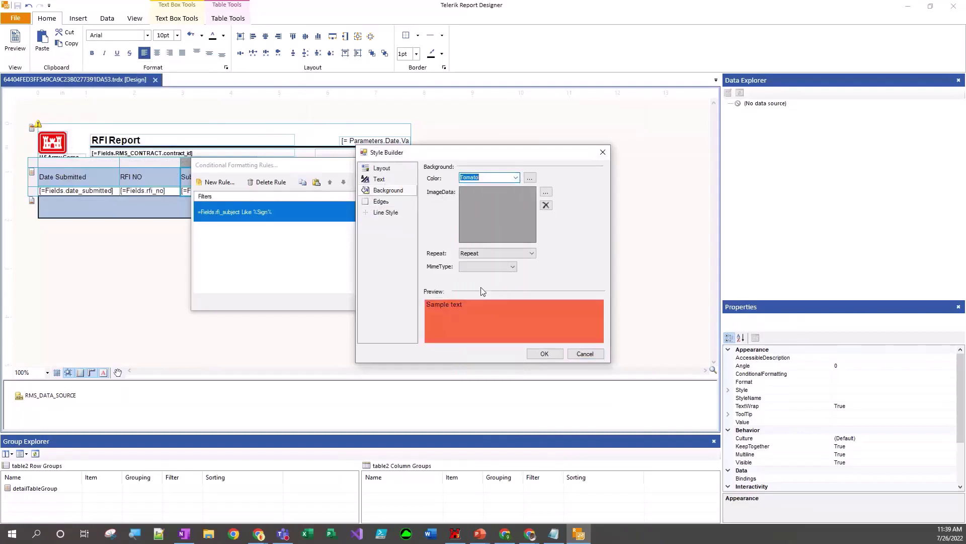
pyautogui.click(545, 354)
pyautogui.click(436, 303)
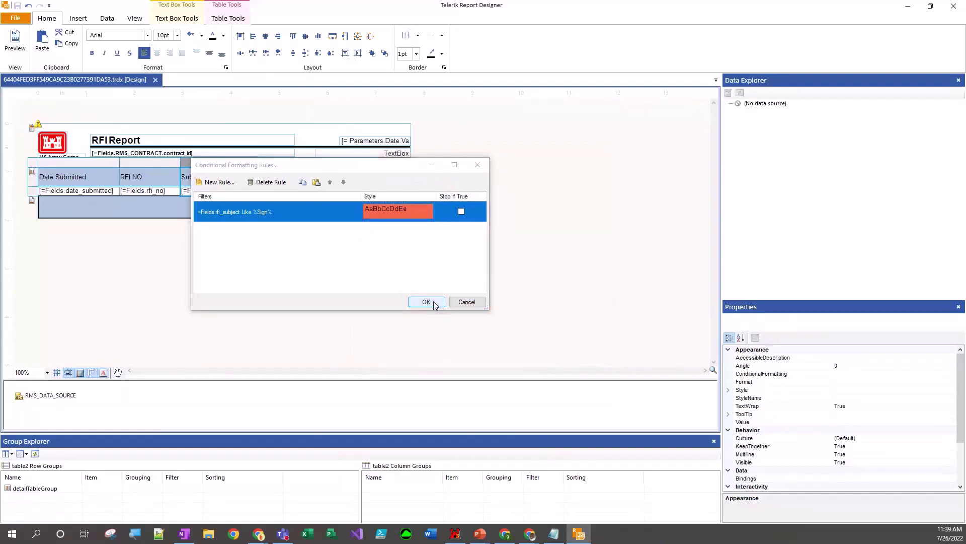
# Preview the report and examine the conditional highlighting in the Subject column across its pages.
pyautogui.click(9, 48)
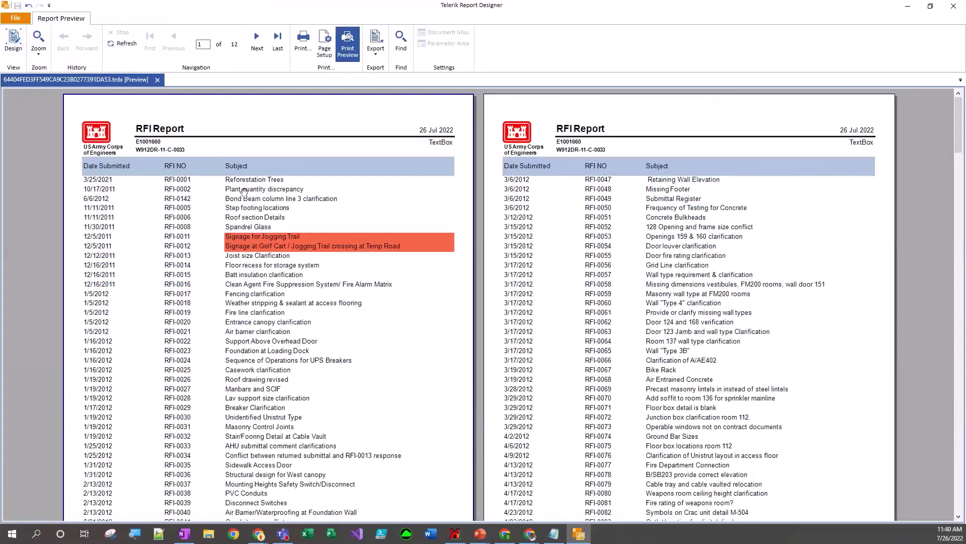
pyautogui.scroll(-2, 305, 245)
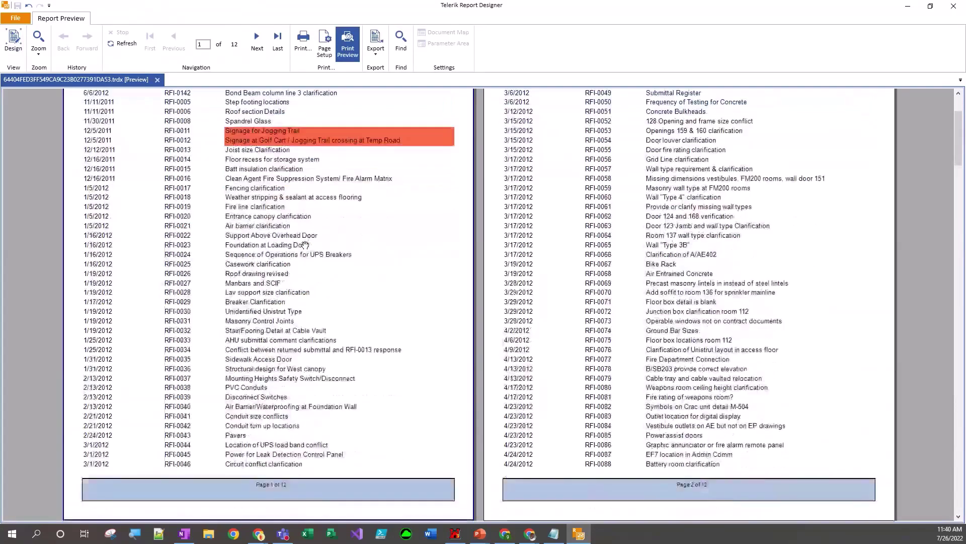
pyautogui.scroll(-7, 305, 245)
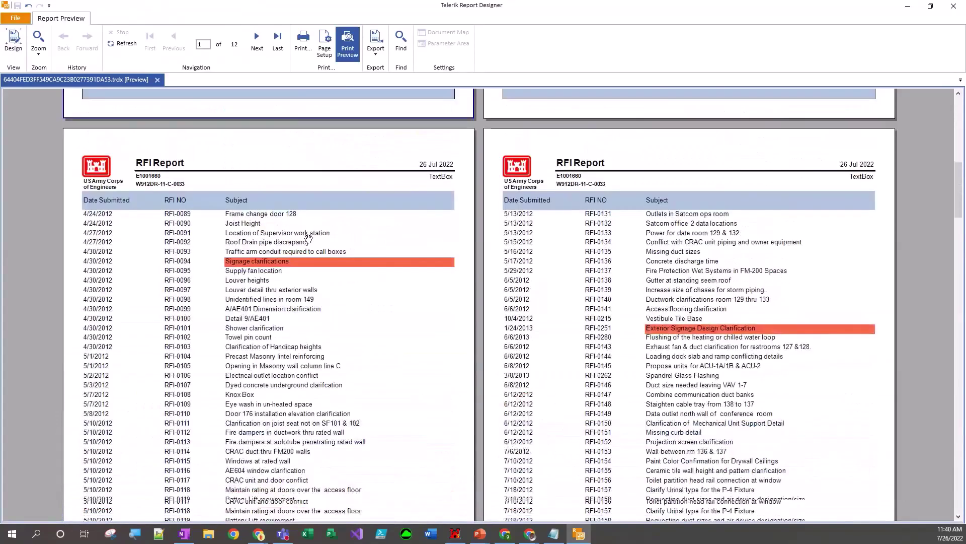
pyautogui.scroll(-2, 308, 236)
pyautogui.scroll(4, 310, 241)
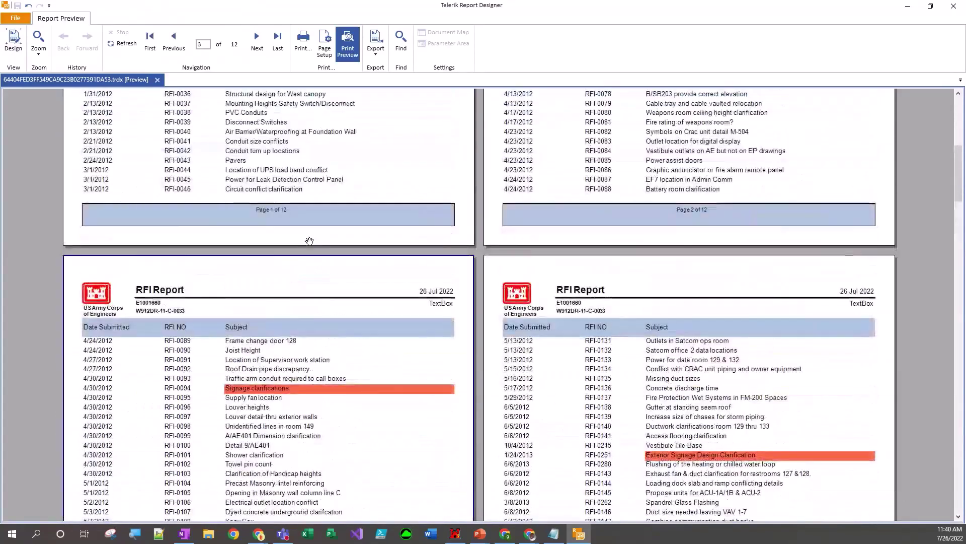
pyautogui.scroll(7, 309, 241)
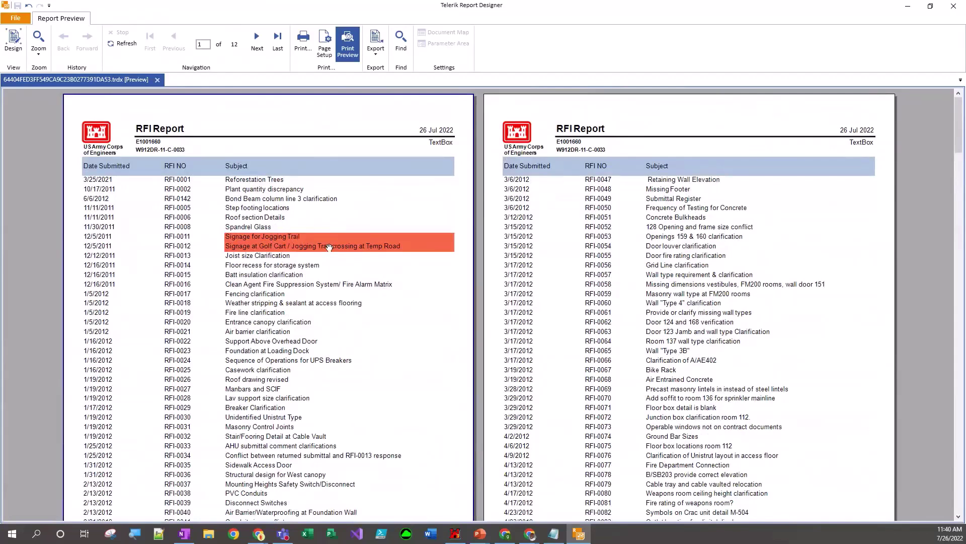
pyautogui.scroll(-1, 371, 320)
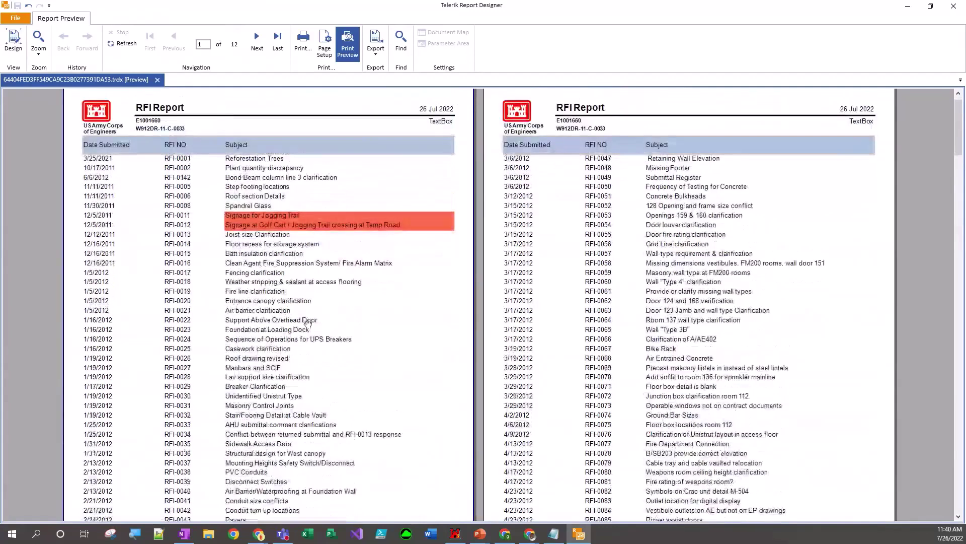
pyautogui.scroll(1, 322, 323)
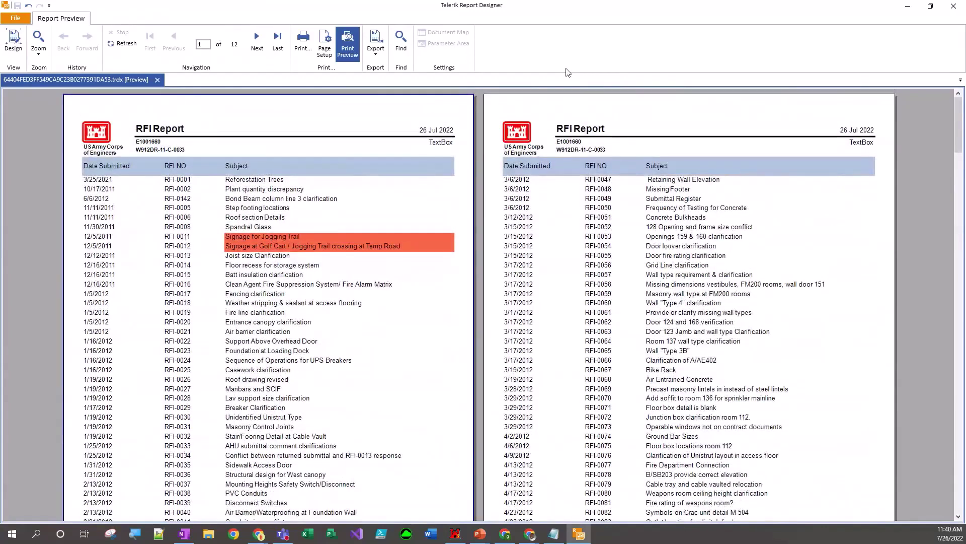
# Back in the design, open the expression editor for the Subject column and browse its Constants, Fields and Functions categories.
pyautogui.click(13, 40)
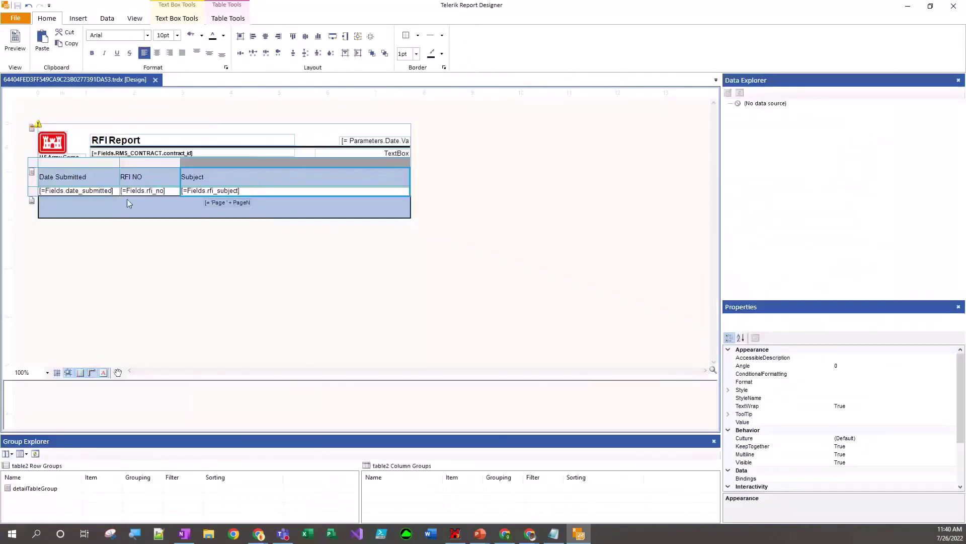
pyautogui.rightClick(256, 191)
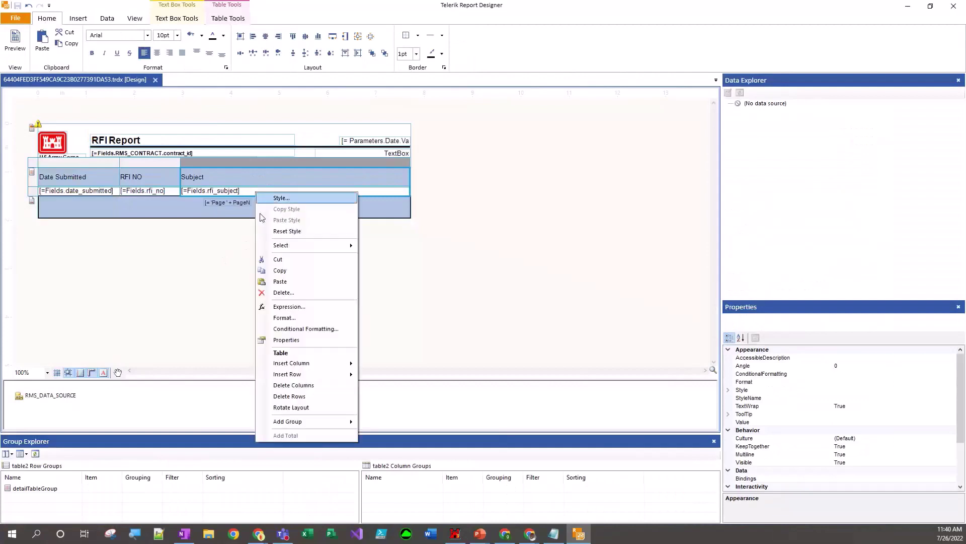
pyautogui.click(286, 306)
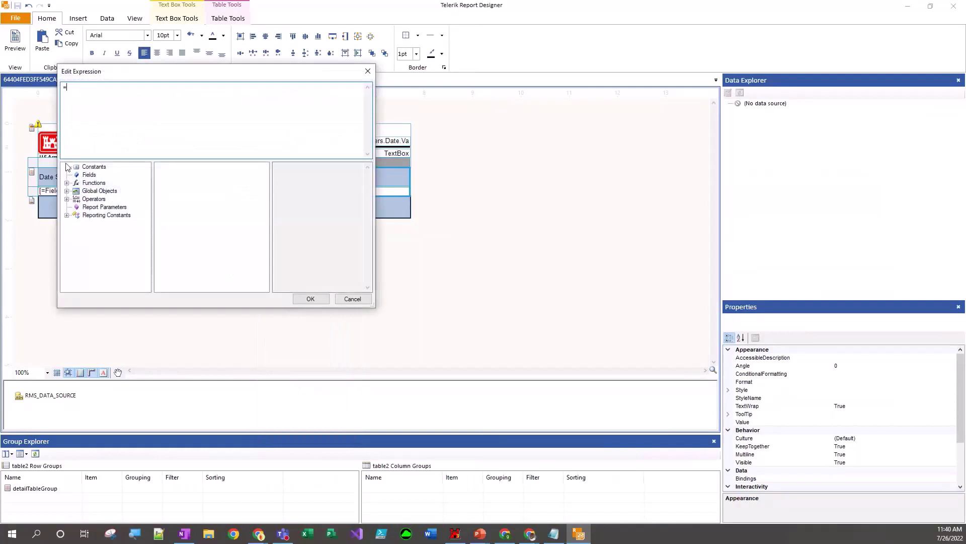
pyautogui.click(92, 167)
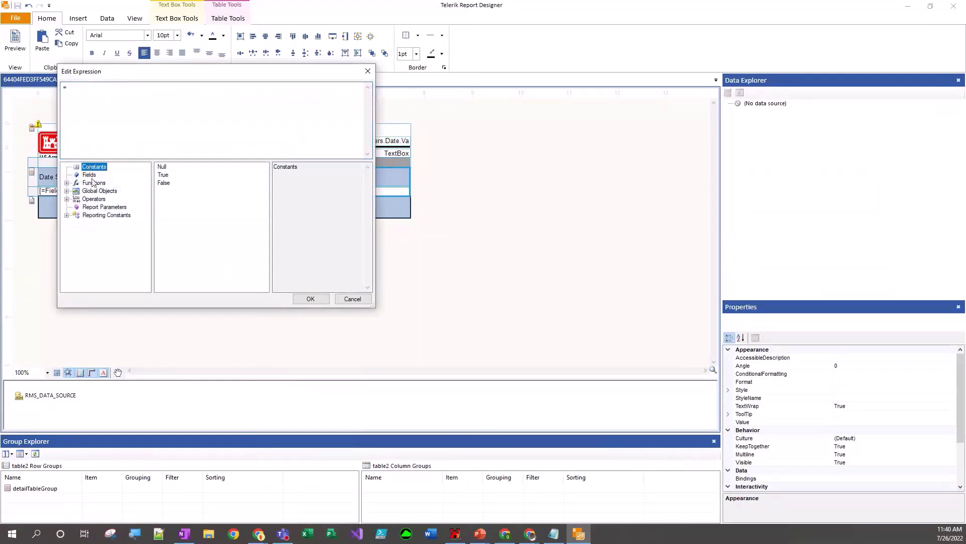
pyautogui.click(90, 175)
pyautogui.click(93, 168)
pyautogui.click(94, 184)
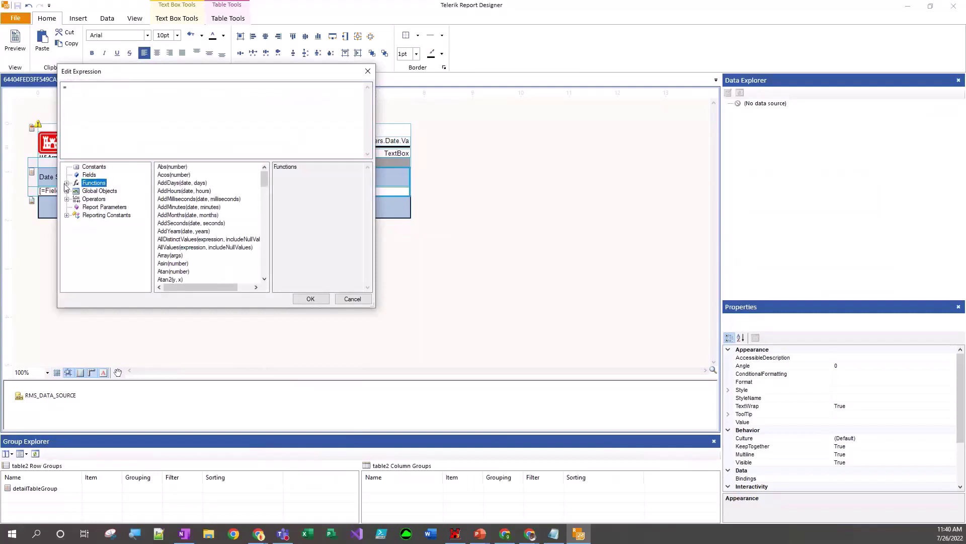
pyautogui.click(67, 183)
pyautogui.scroll(-1, 105, 229)
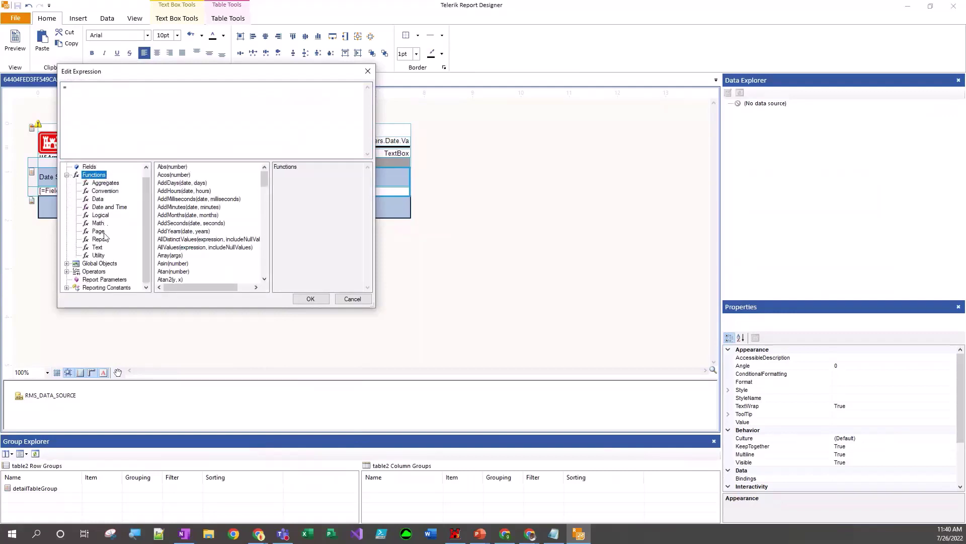
# Examine the Global Objects category and the Arithmetic and Comparison operators in the expression editor.
pyautogui.click(91, 265)
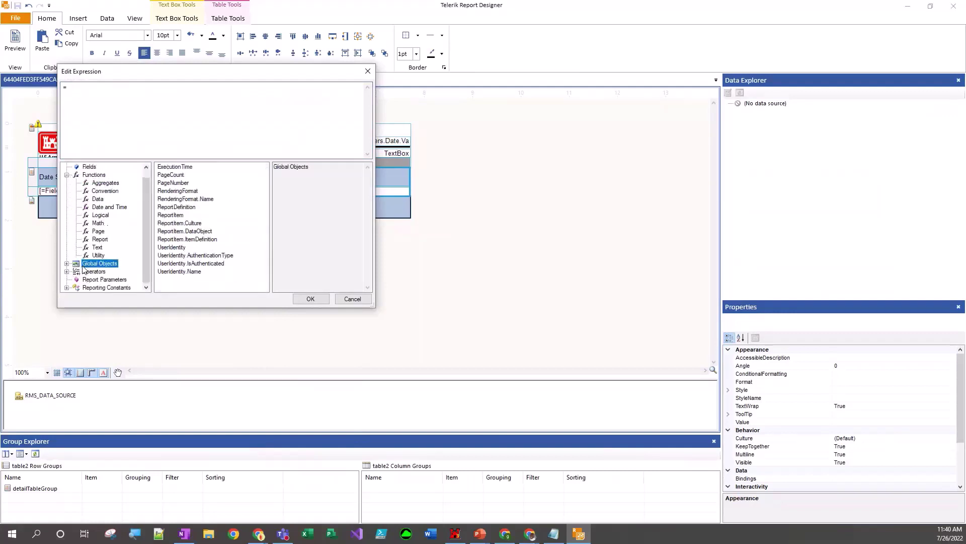
pyautogui.click(67, 264)
pyautogui.scroll(-1, 103, 253)
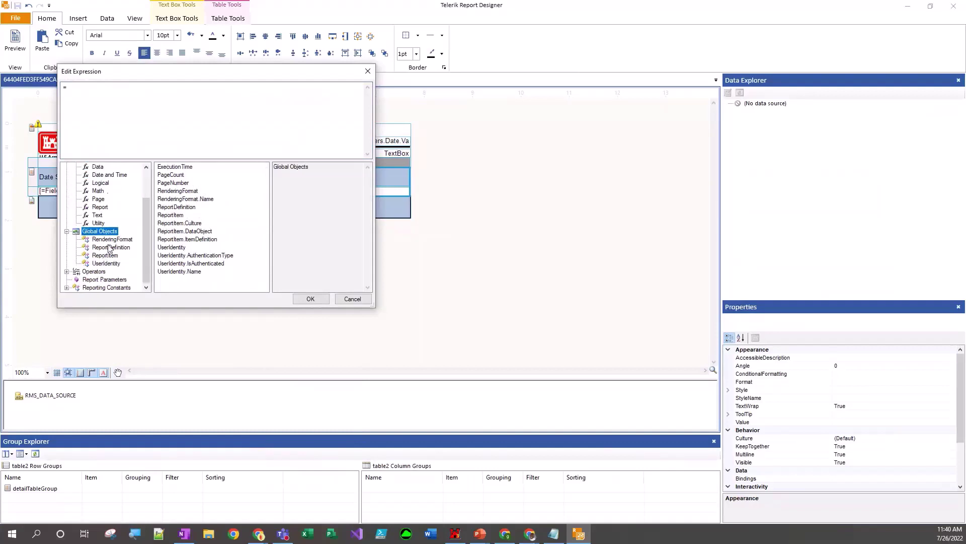
pyautogui.click(67, 272)
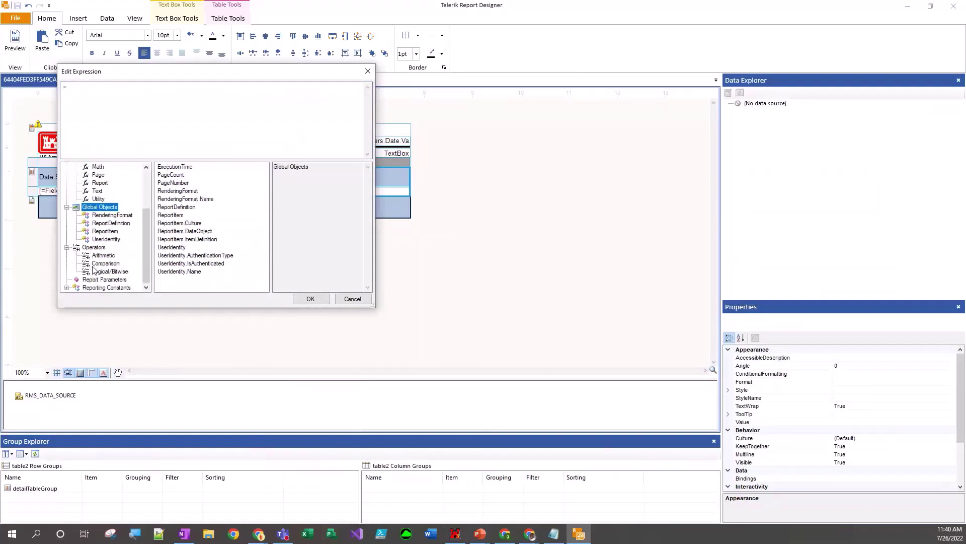
pyautogui.click(98, 256)
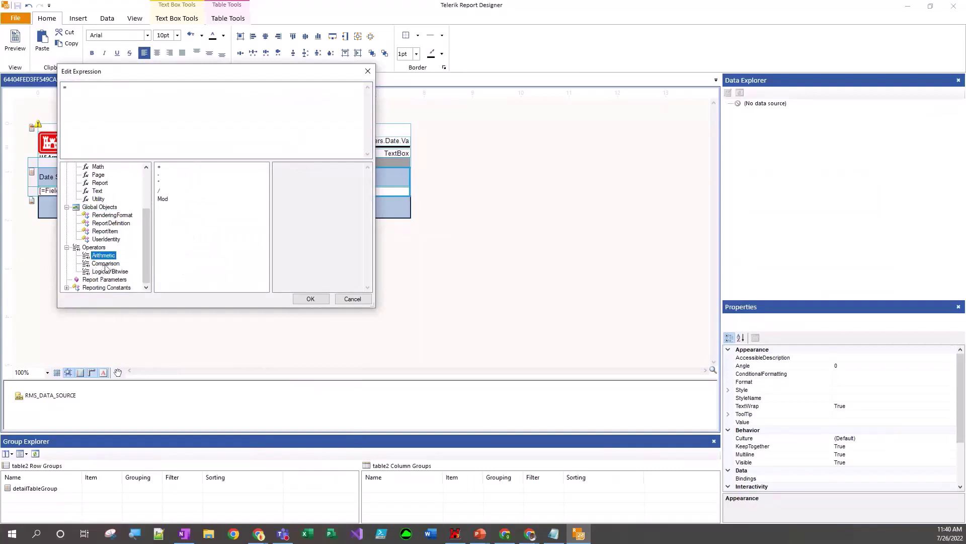
pyautogui.click(108, 264)
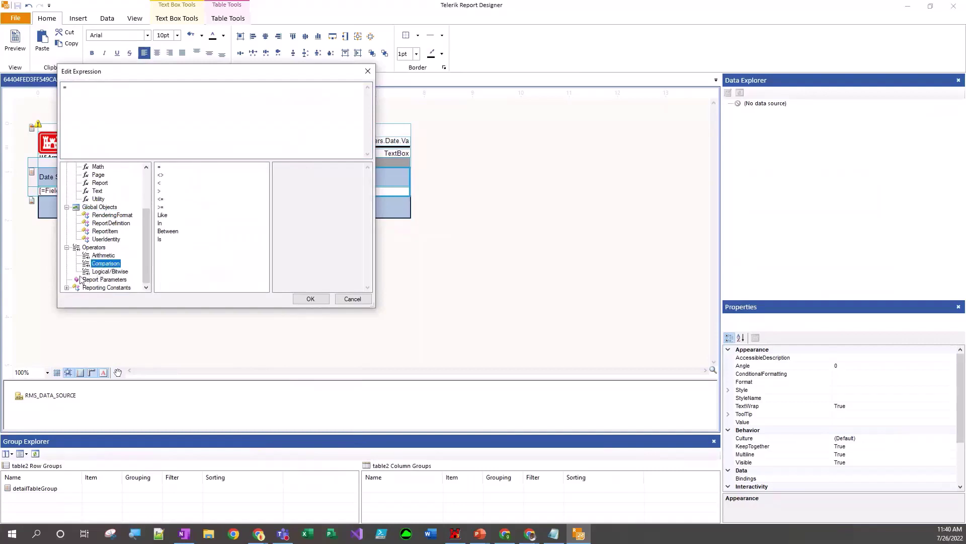
# Expand the Reporting Constants and examine the AnchoringStyles and BackgroundRepeat options.
pyautogui.click(67, 287)
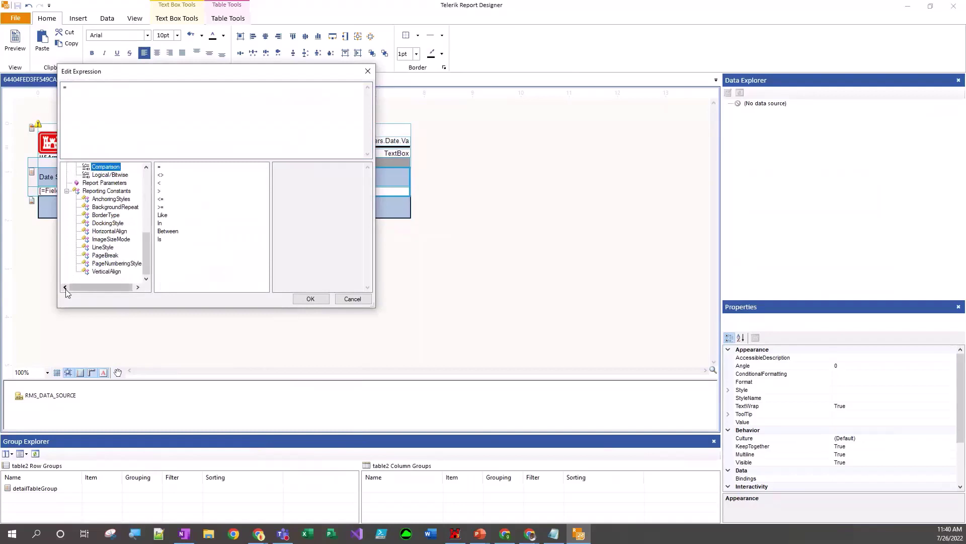
pyautogui.click(99, 201)
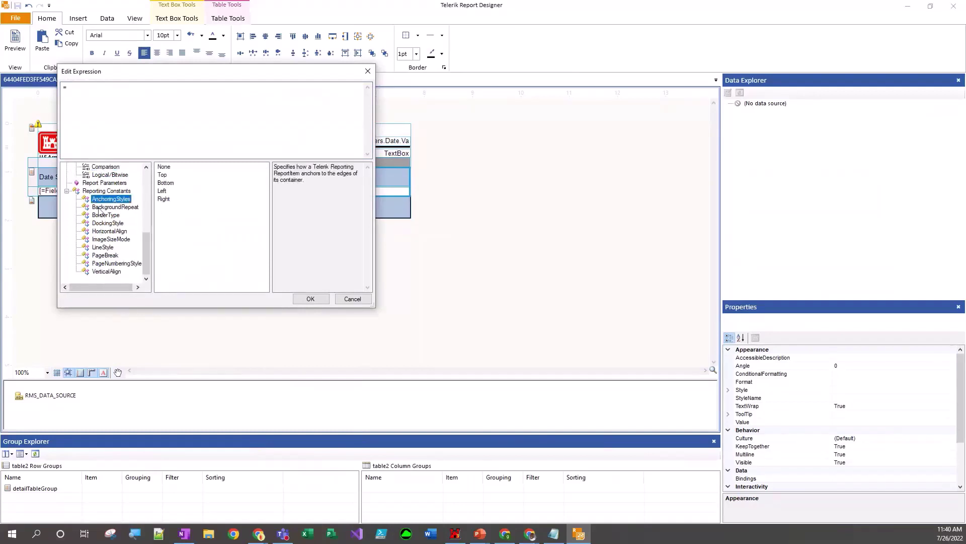
pyautogui.click(100, 208)
pyautogui.scroll(2, 94, 245)
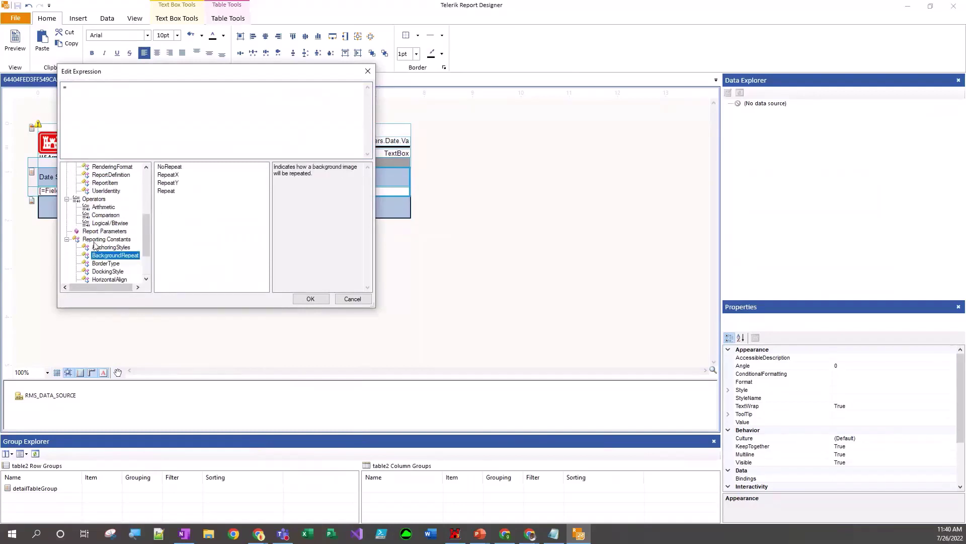
pyautogui.scroll(-2, 95, 245)
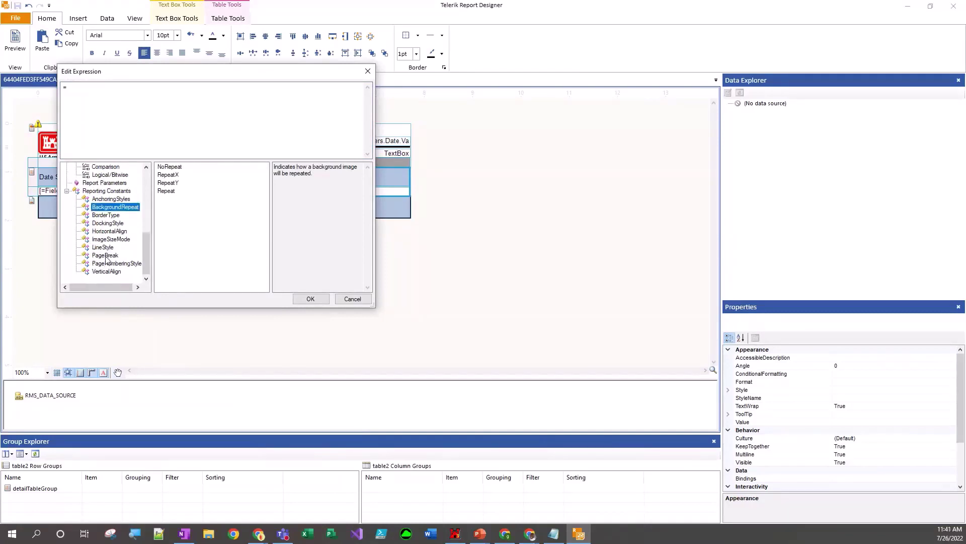
# Examine the Utility, Aggregates, Conversion, Data, and Date and Time function groups in the expression editor.
pyautogui.scroll(6, 107, 259)
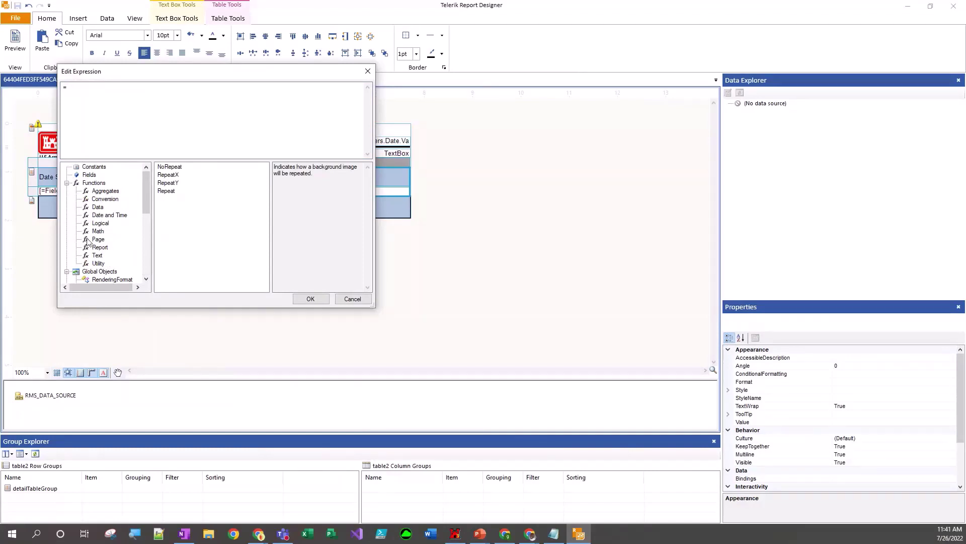
pyautogui.click(100, 263)
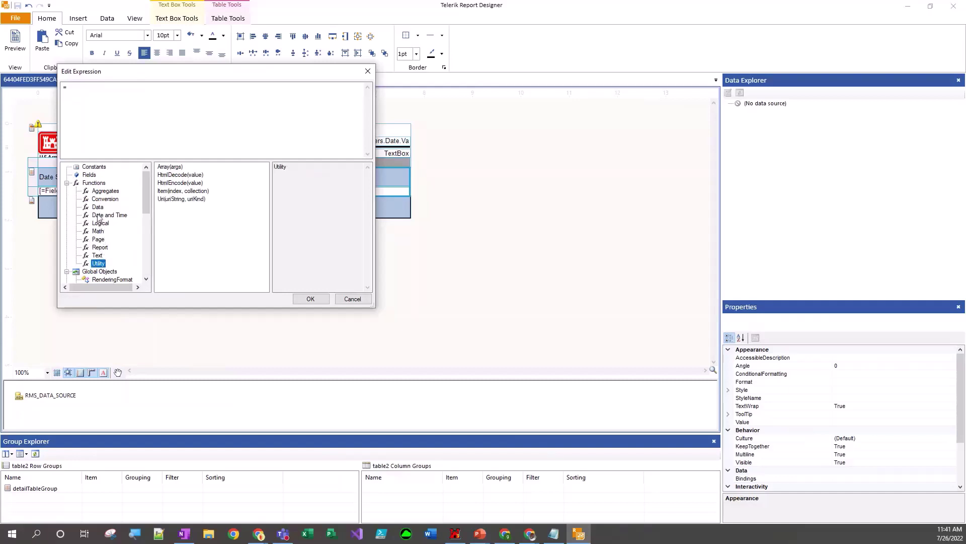
pyautogui.click(101, 192)
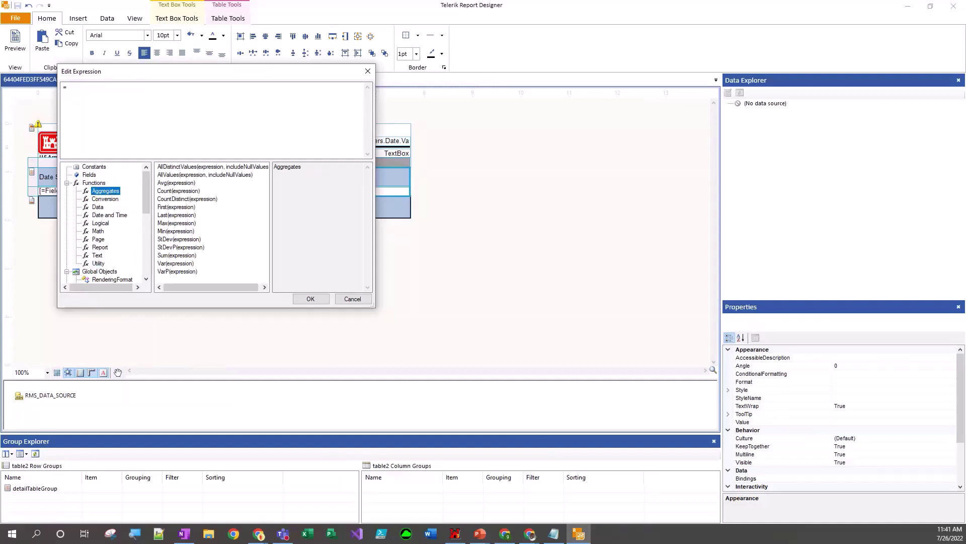
pyautogui.hotkey('alt', 'Tab')
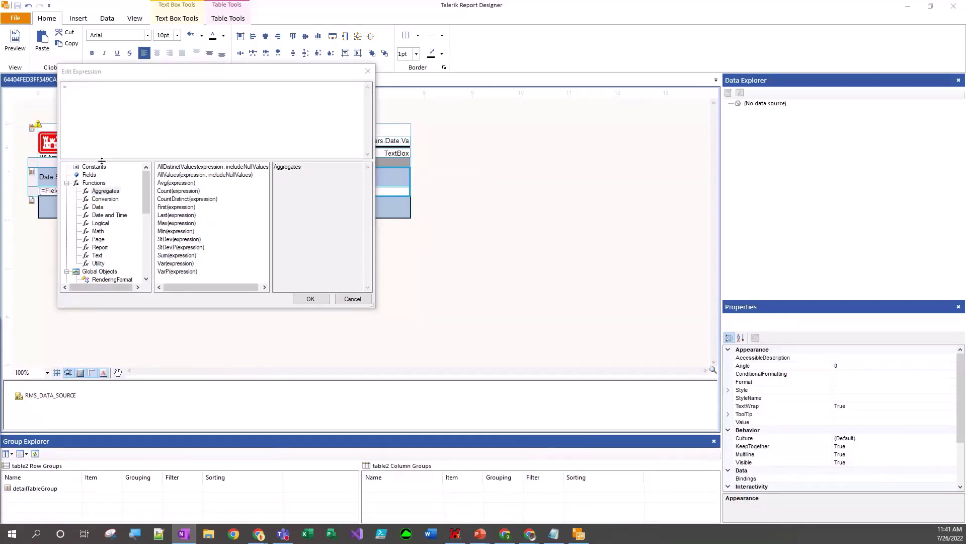
pyautogui.click(99, 200)
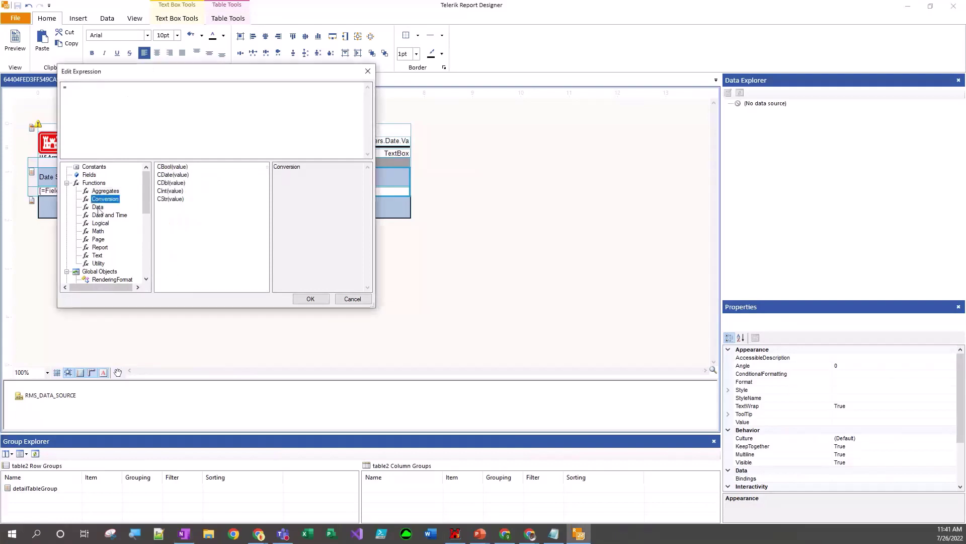
pyautogui.click(98, 208)
pyautogui.click(99, 216)
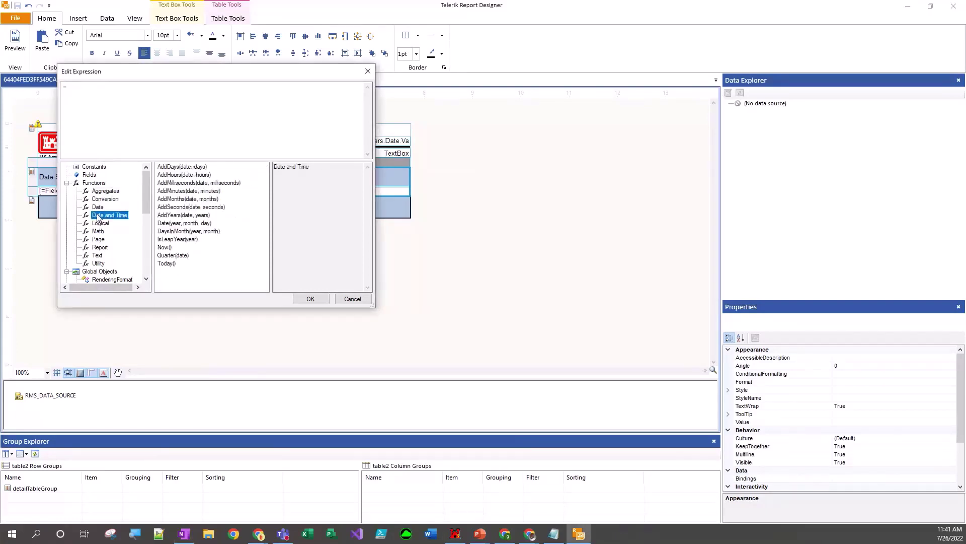
# Browse the Logical, Math, Page, Report and Text function categories and read the description of the Substr function.
pyautogui.click(100, 223)
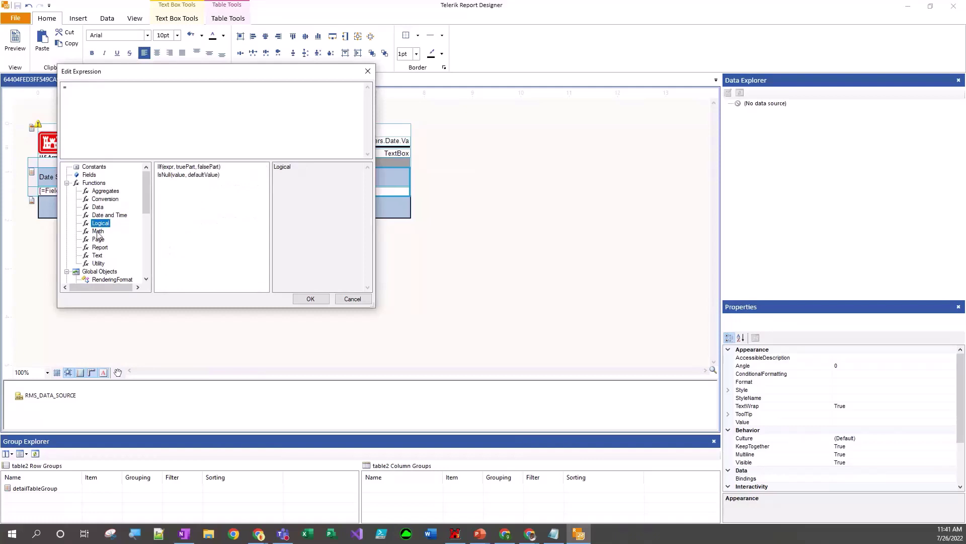
pyautogui.click(98, 231)
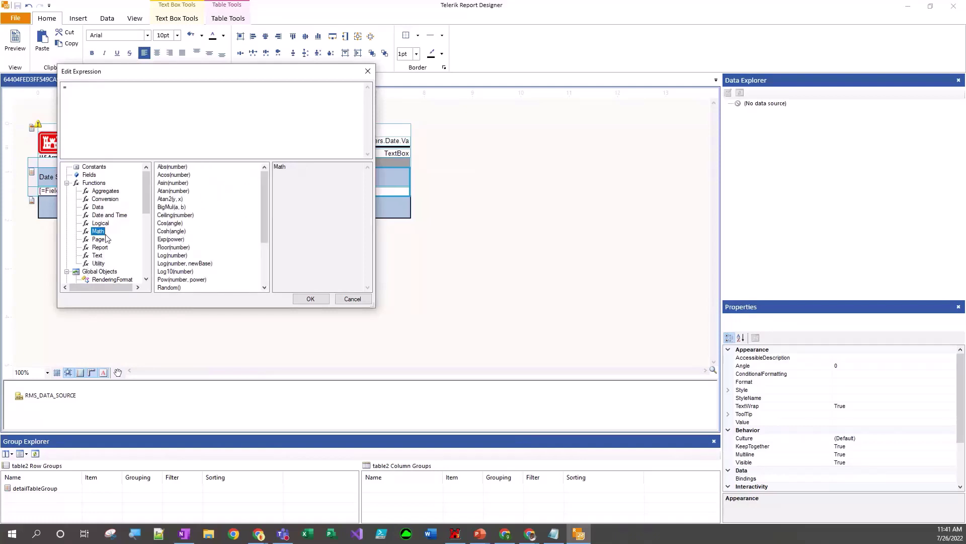
pyautogui.click(101, 240)
pyautogui.click(100, 248)
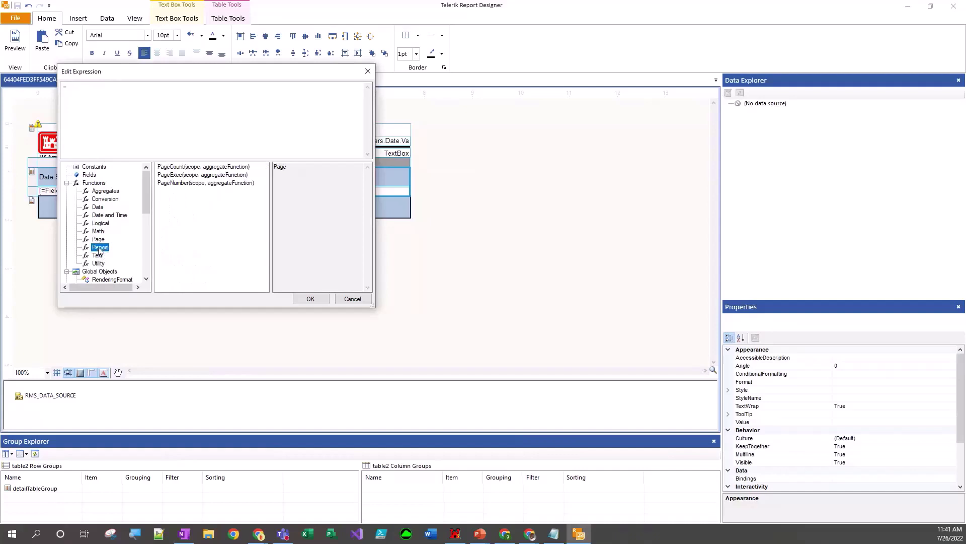
pyautogui.click(98, 257)
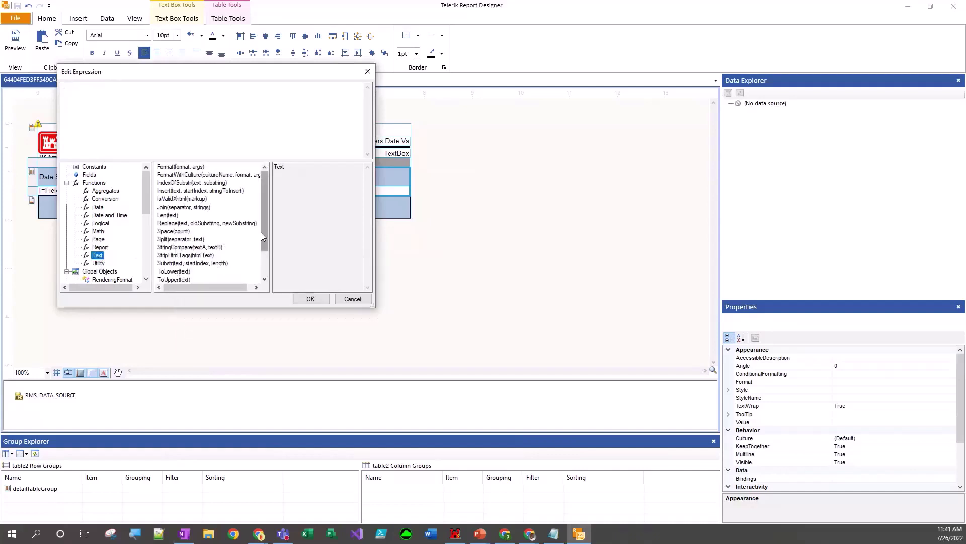
pyautogui.scroll(-1, 262, 234)
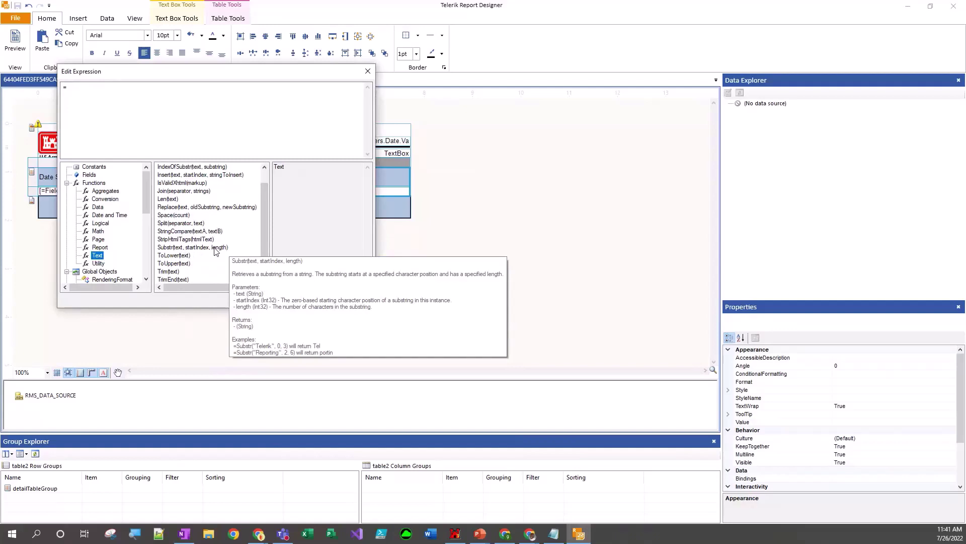
pyautogui.moveTo(174, 248)
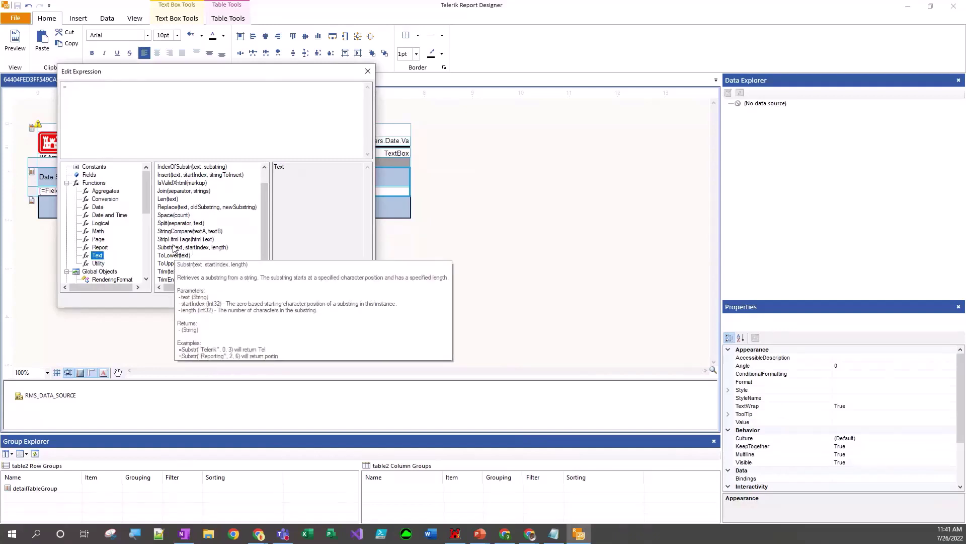
# Set the selected subject column cells' expression to =Substr(Fields.rfi_subject, 0, 5) and preview the report.
pyautogui.click(136, 115)
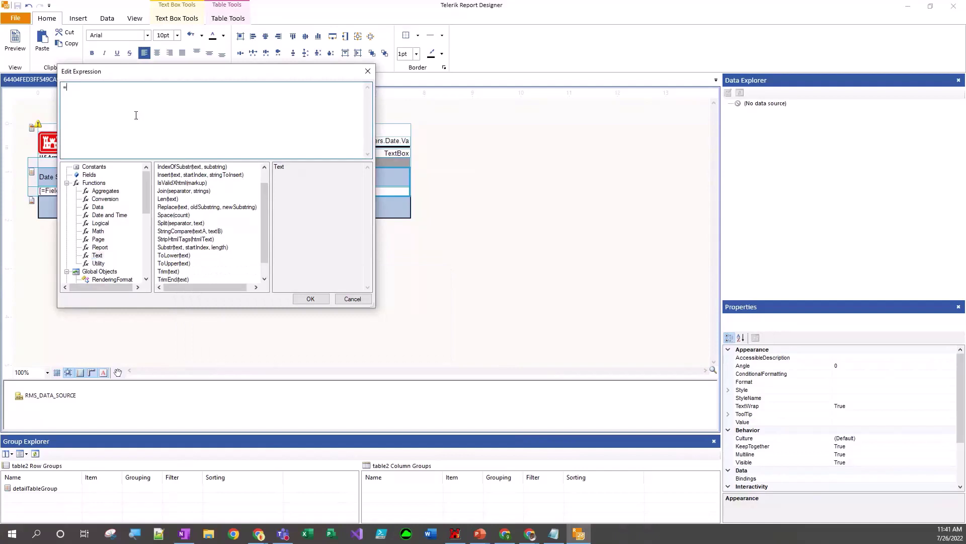
pyautogui.write('=Substr(Fields.rfi_subject, 0, 5)')
pyautogui.press('Home')
pyautogui.press('Delete')
pyautogui.click(303, 300)
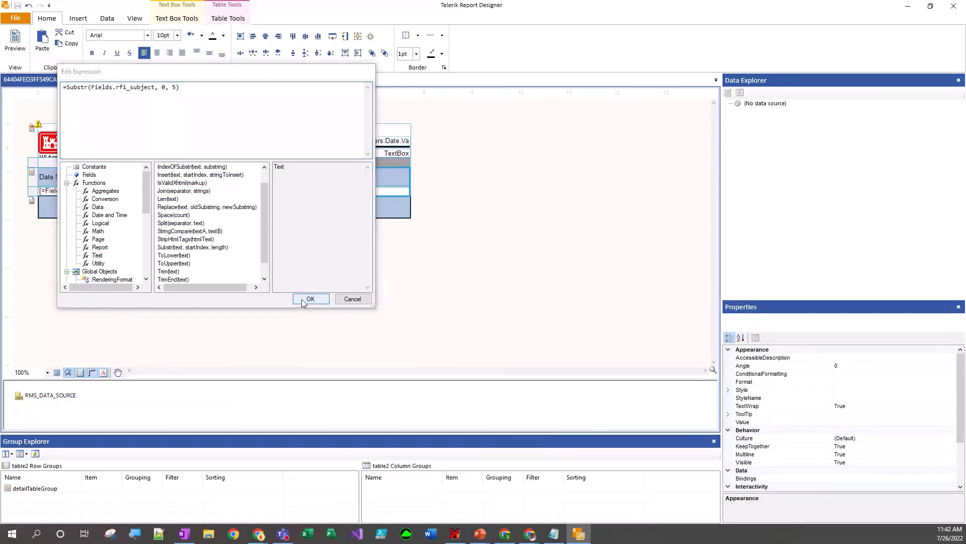
pyautogui.click(15, 40)
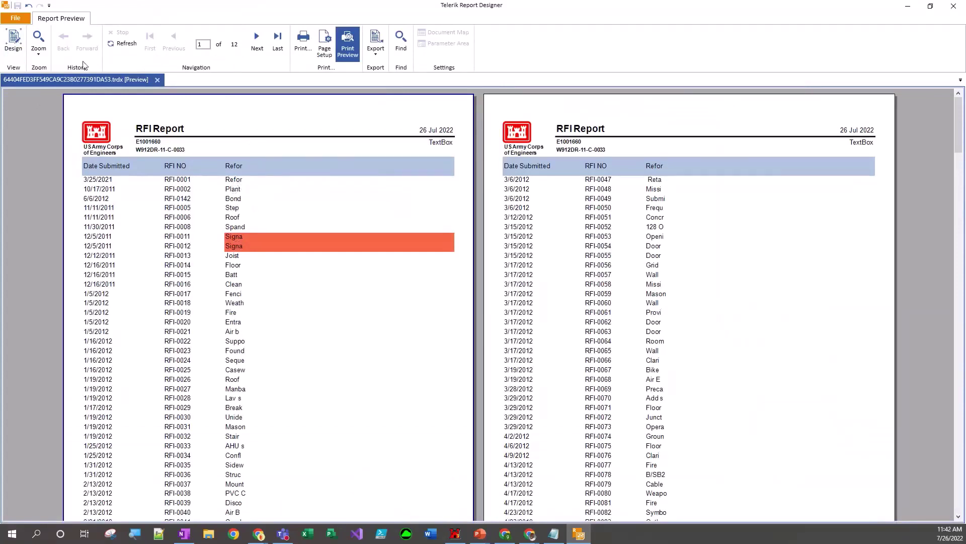
# Return to the report design and replace the Substr expression in the third column's header cell with the text Subject.
pyautogui.click(15, 45)
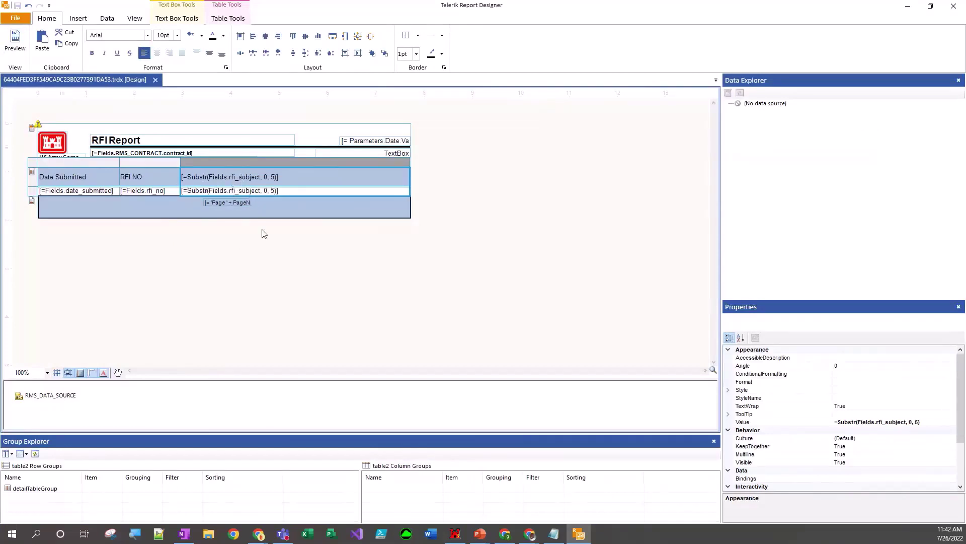
pyautogui.click(256, 249)
pyautogui.click(250, 177)
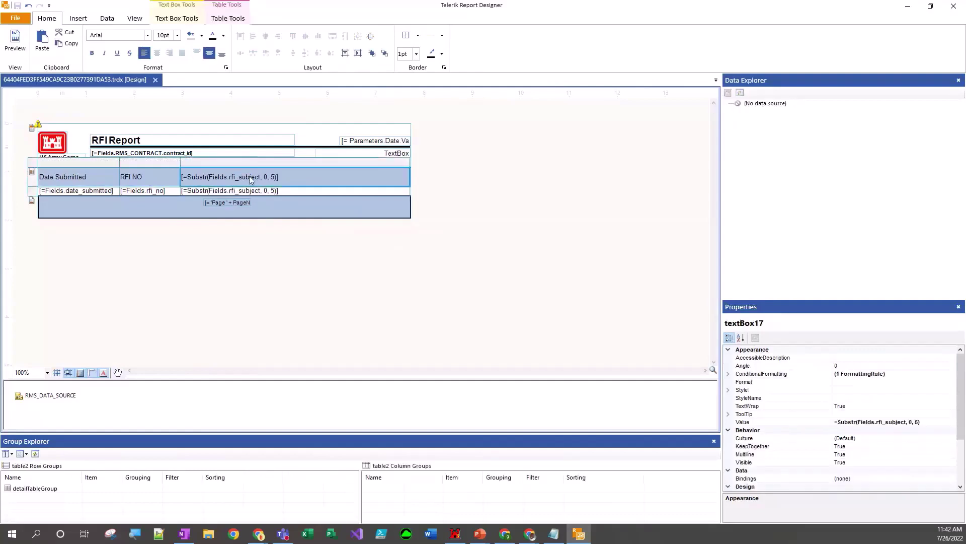
pyautogui.doubleClick(249, 176)
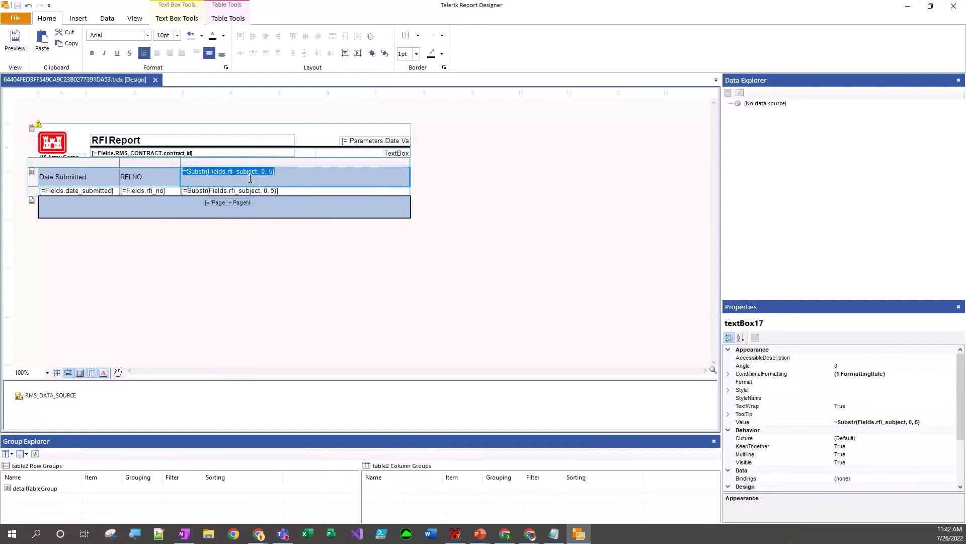
pyautogui.write('Subject')
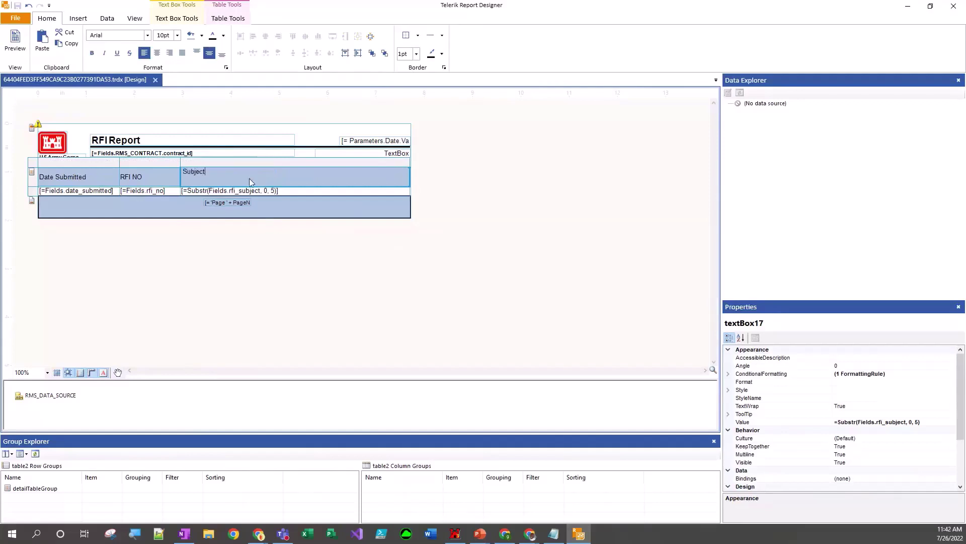
pyautogui.click(146, 317)
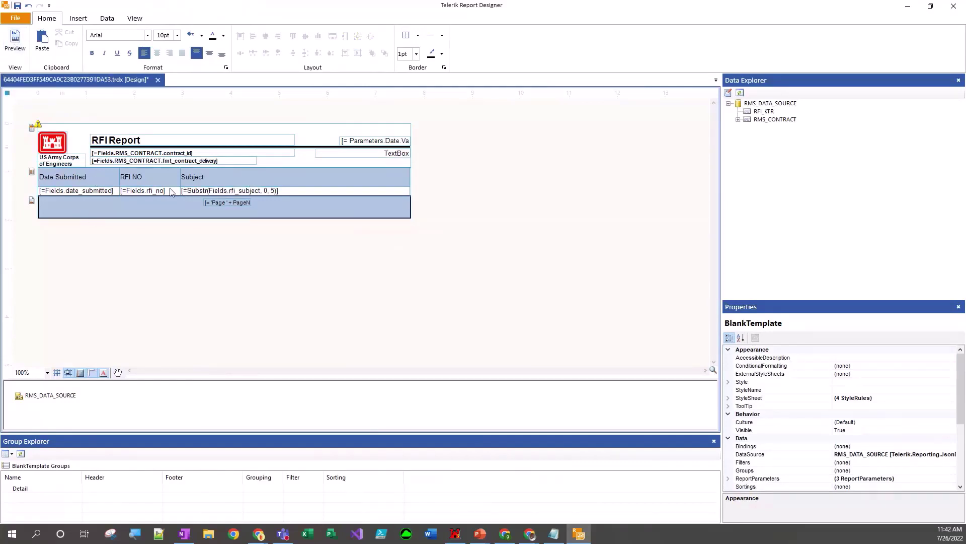
pyautogui.click(100, 174)
pyautogui.keyDown('ctrl'); pyautogui.click(143, 178); pyautogui.keyUp('ctrl')
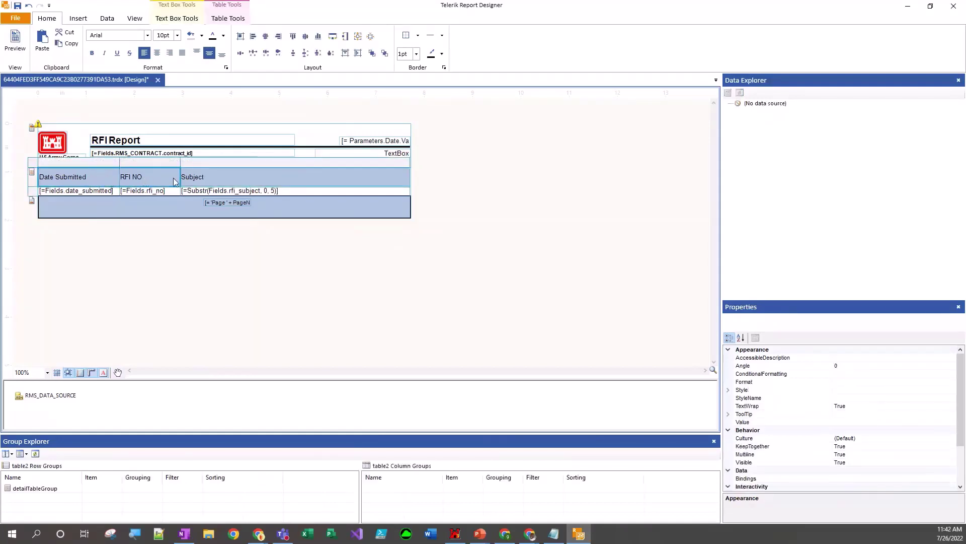
pyautogui.keyDown('ctrl'); pyautogui.click(213, 181); pyautogui.keyUp('ctrl')
pyautogui.click(189, 194)
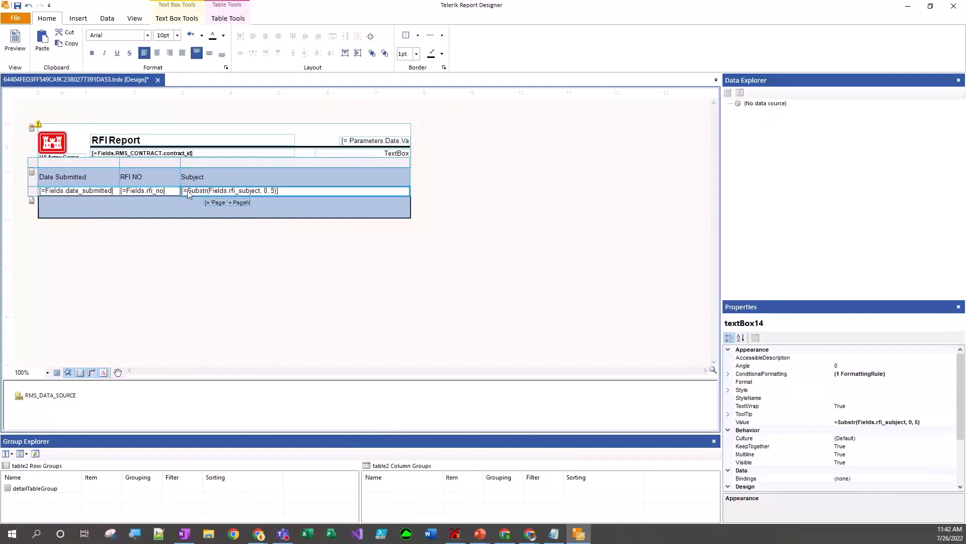
pyautogui.keyDown('ctrl'); pyautogui.click(186, 179); pyautogui.keyUp('ctrl')
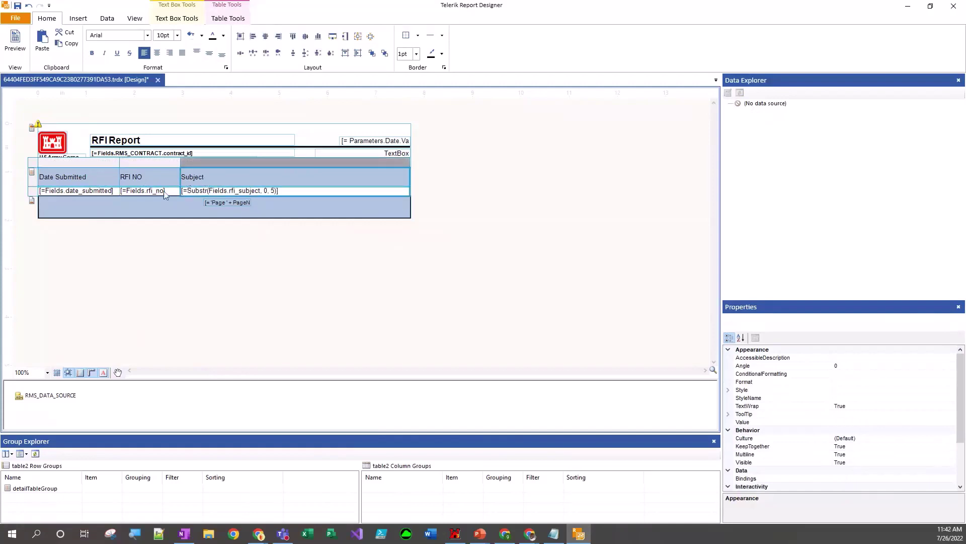
pyautogui.click(155, 225)
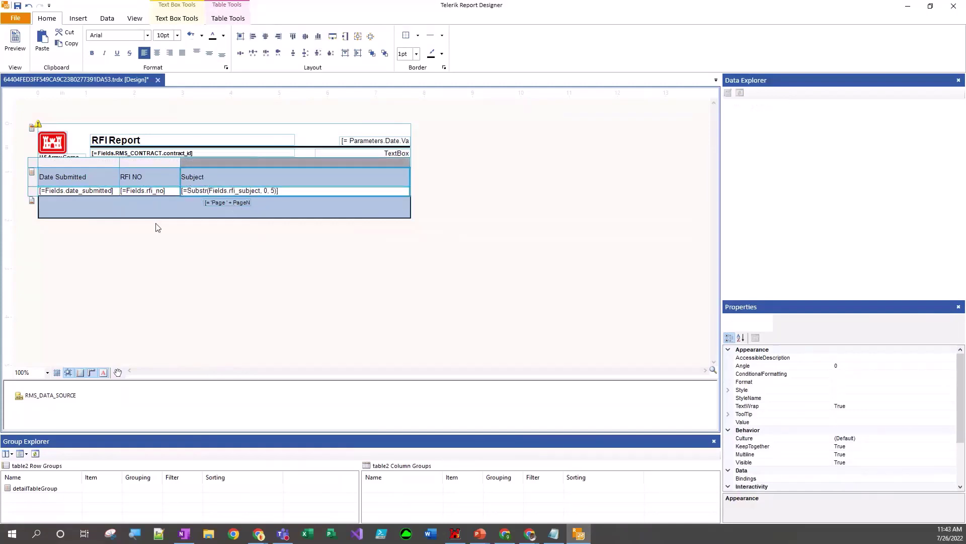
pyautogui.click(192, 180)
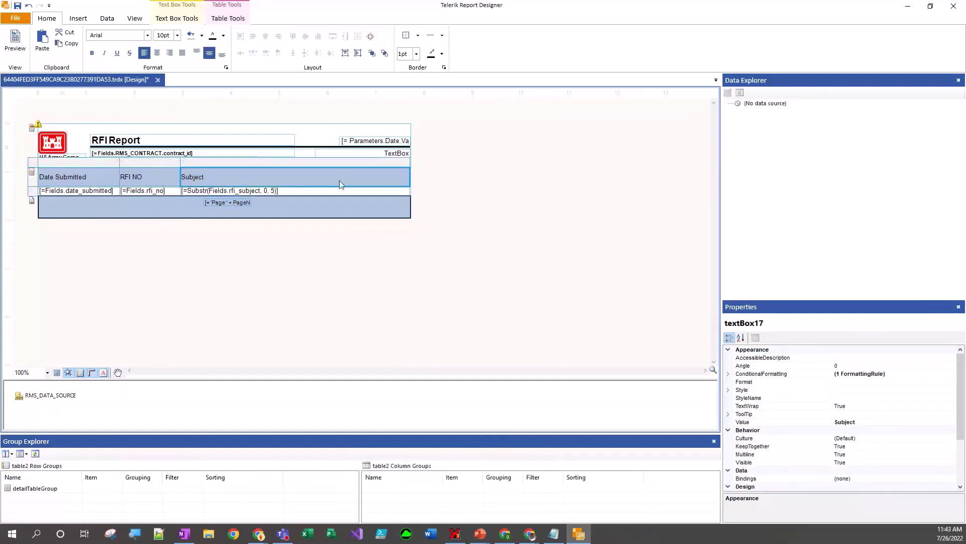
pyautogui.click(328, 193)
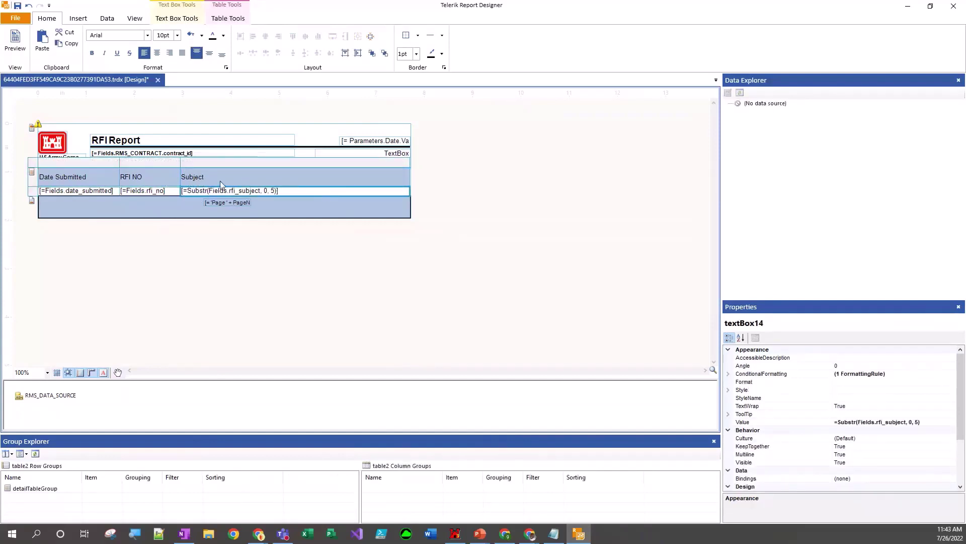
pyautogui.moveTo(221, 184); pyautogui.dragTo(231, 189)
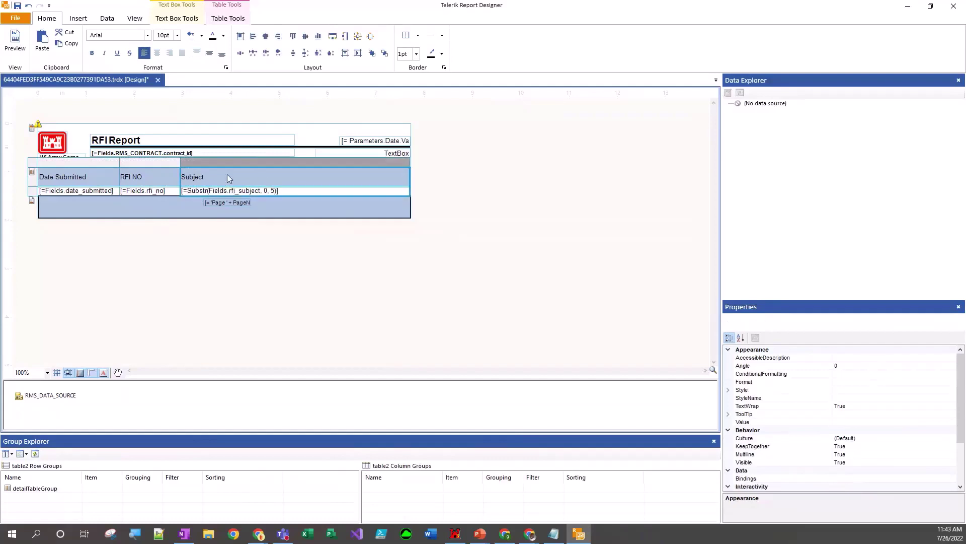
pyautogui.click(251, 245)
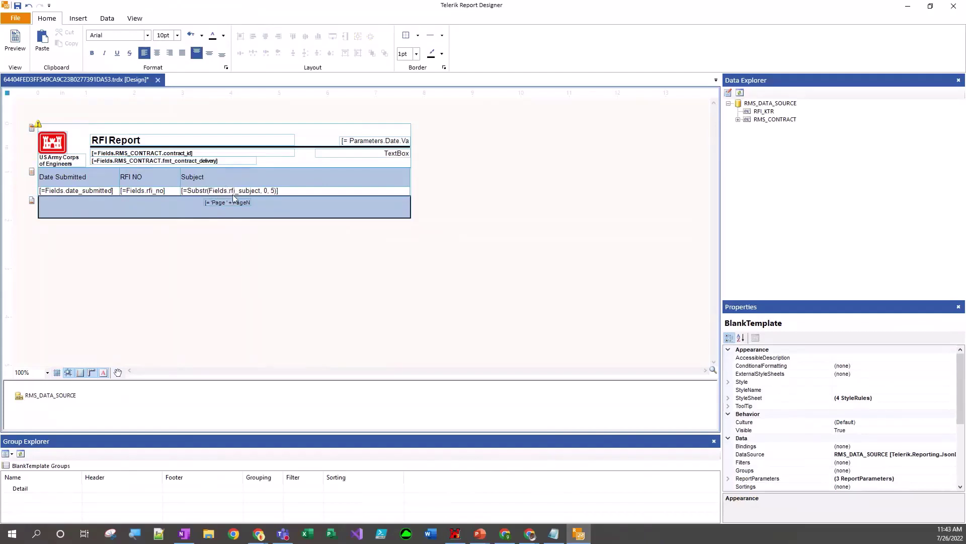
pyautogui.click(207, 190)
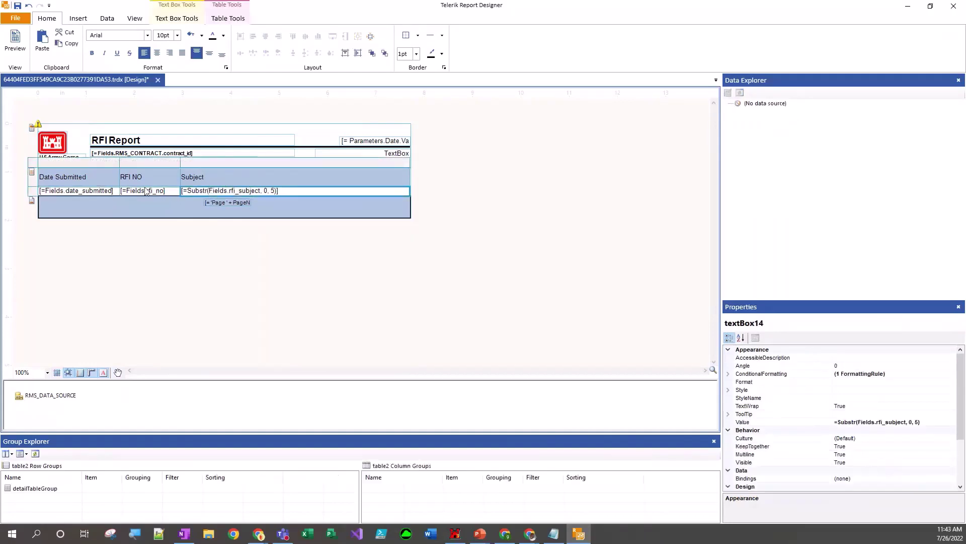
pyautogui.click(98, 179)
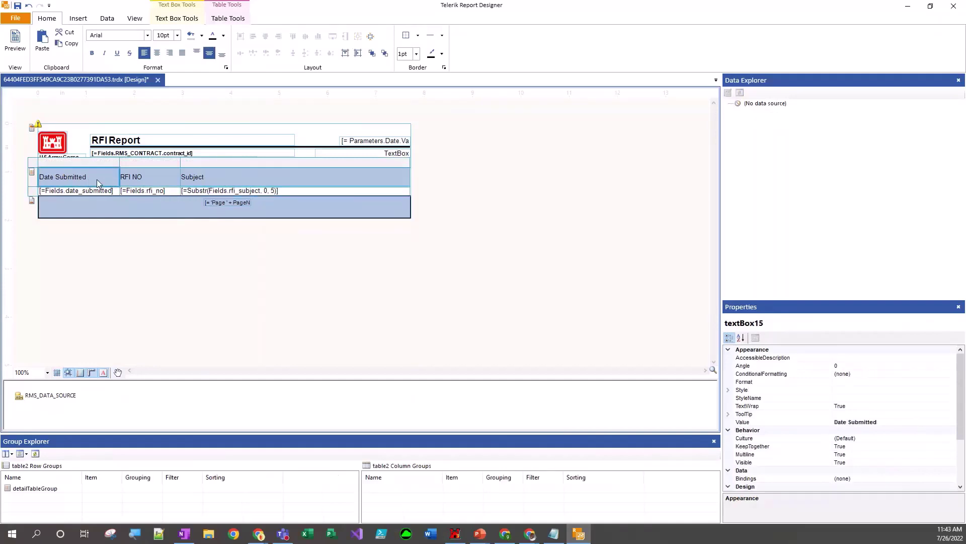
# Preview the report, check the Subject header and shortened subjects across its pages, and return to the design.
pyautogui.click(16, 41)
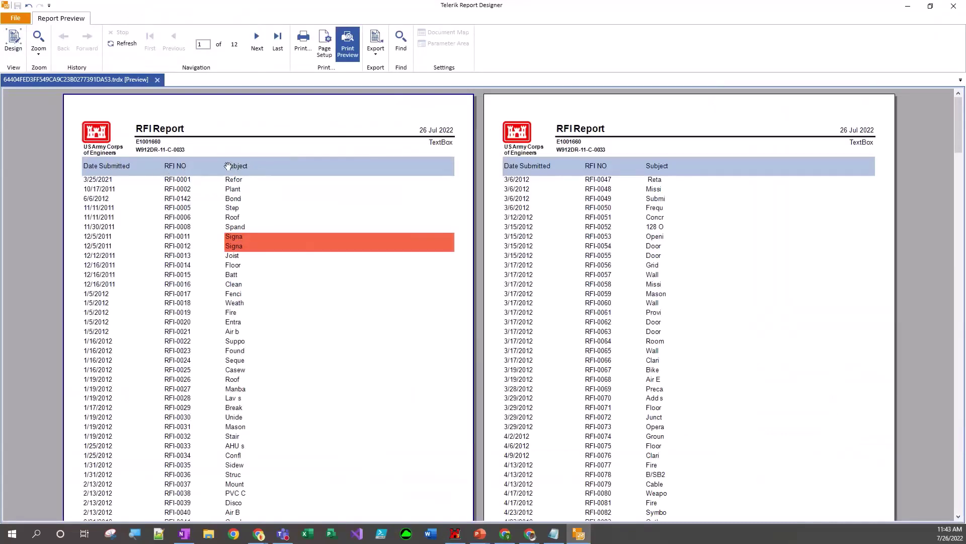
pyautogui.scroll(-6, 429, 210)
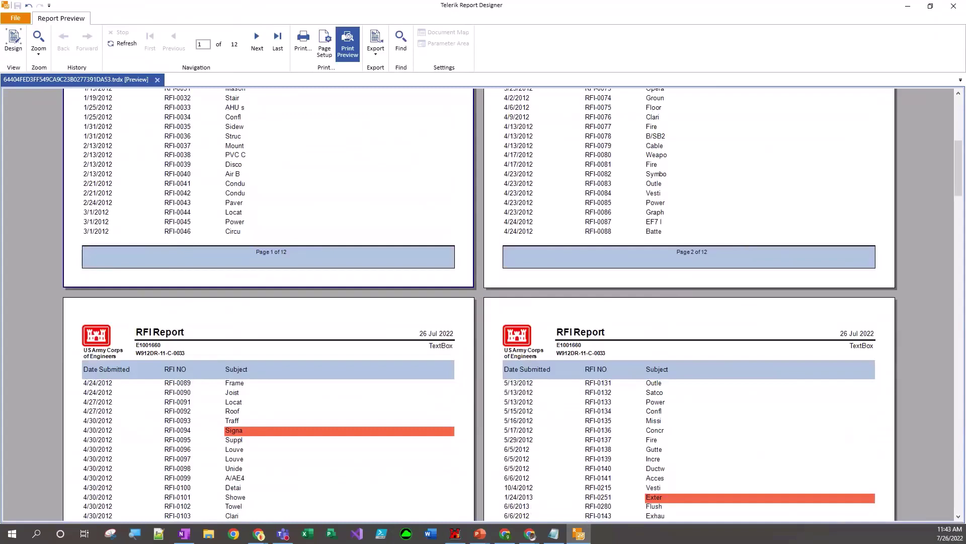
pyautogui.scroll(-7, 238, 443)
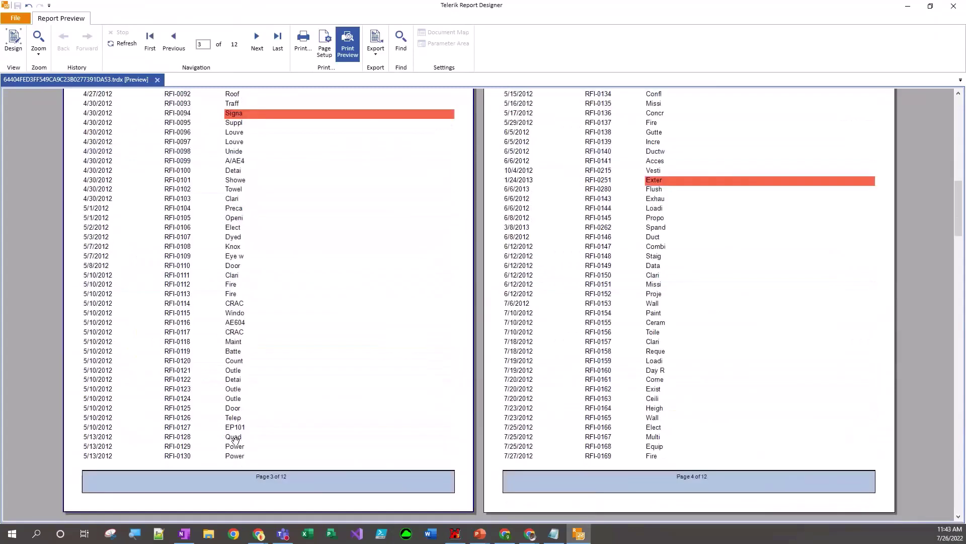
pyautogui.click(15, 48)
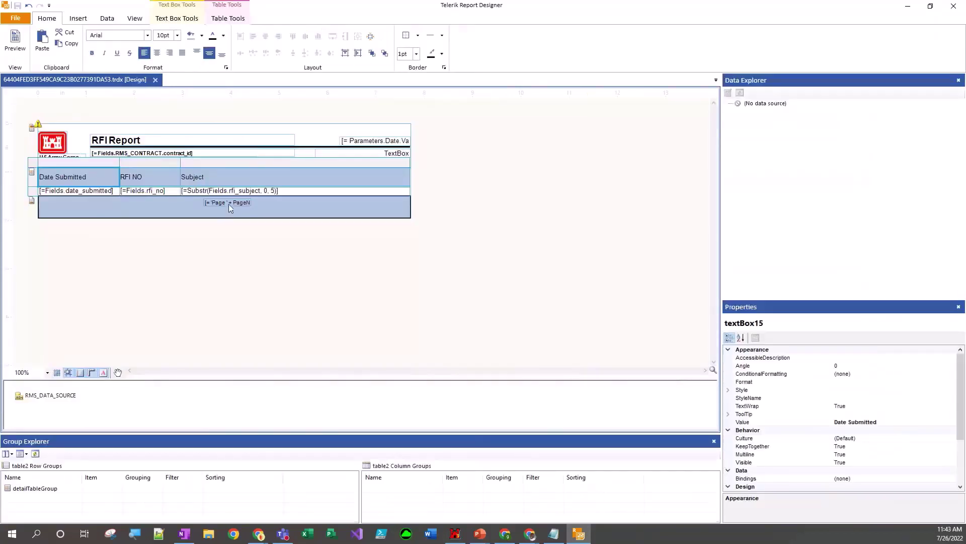
# Inspect the footer page number's expression along with the available report parameters and global objects, leaving the expression unedited.
pyautogui.click(229, 202)
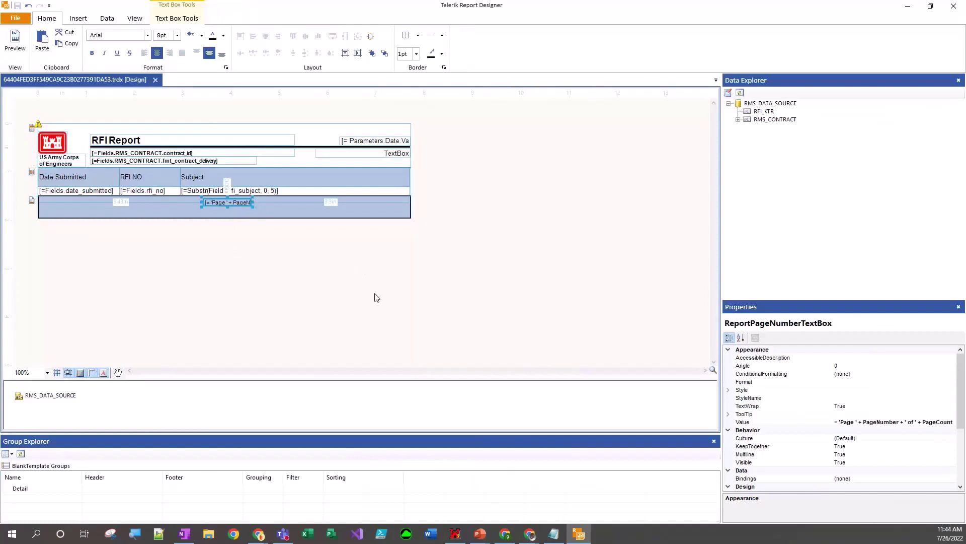
pyautogui.rightClick(241, 202)
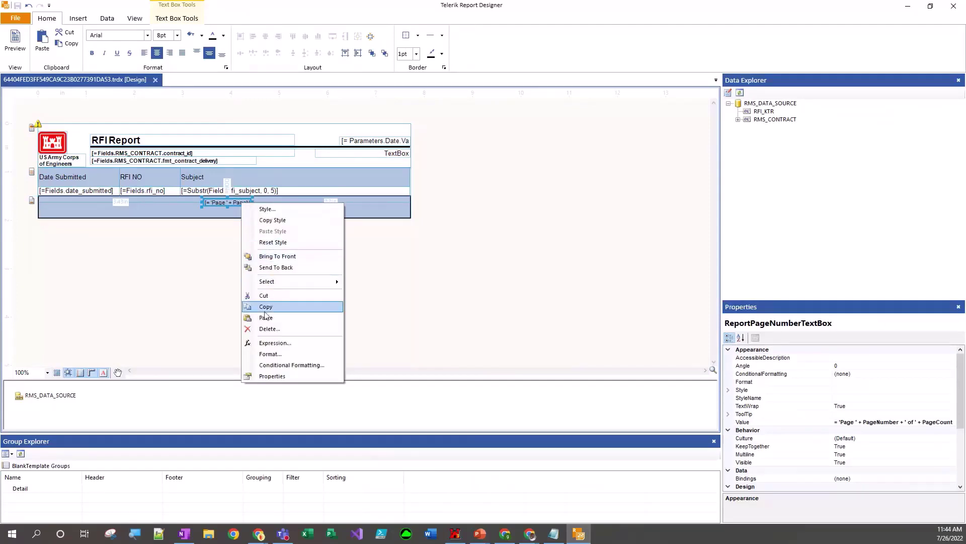
pyautogui.click(265, 342)
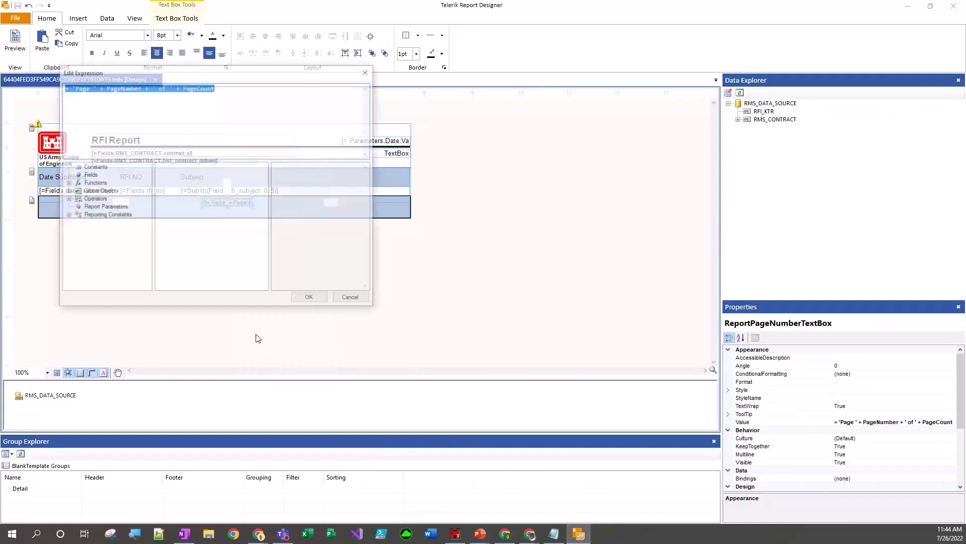
pyautogui.click(104, 208)
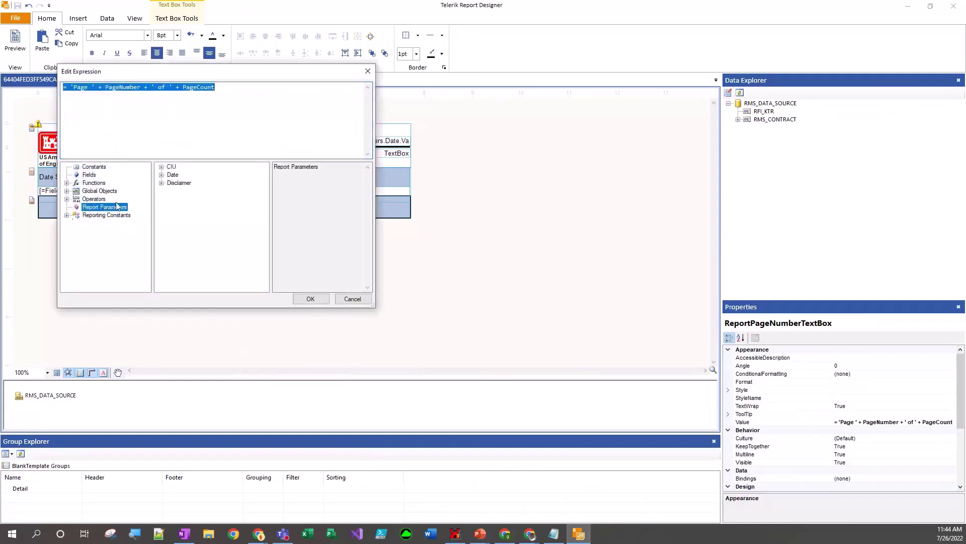
pyautogui.click(89, 192)
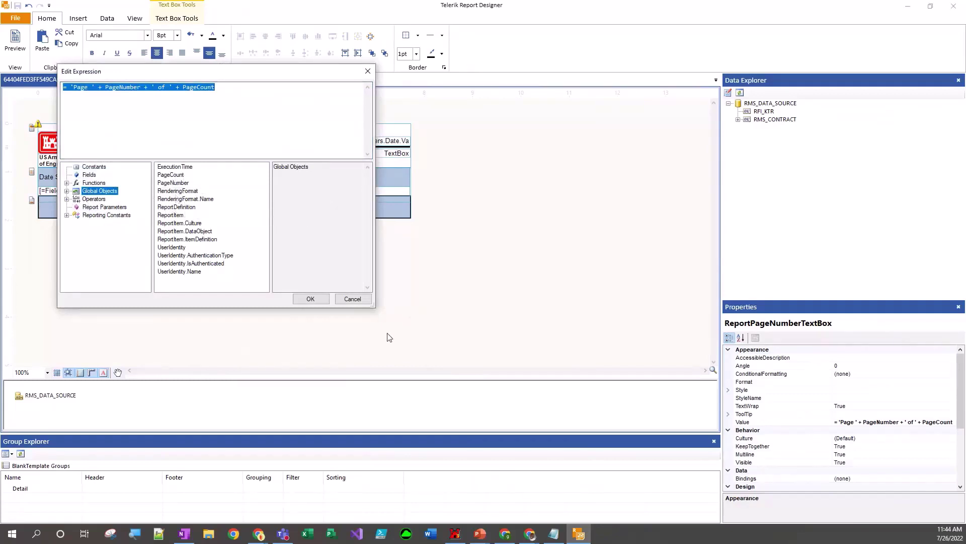
pyautogui.click(362, 298)
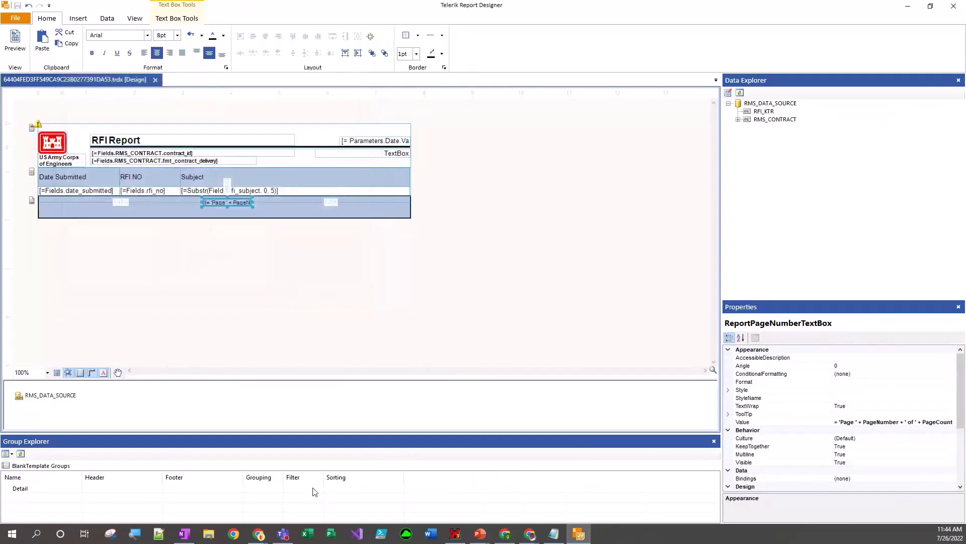
pyautogui.click(318, 280)
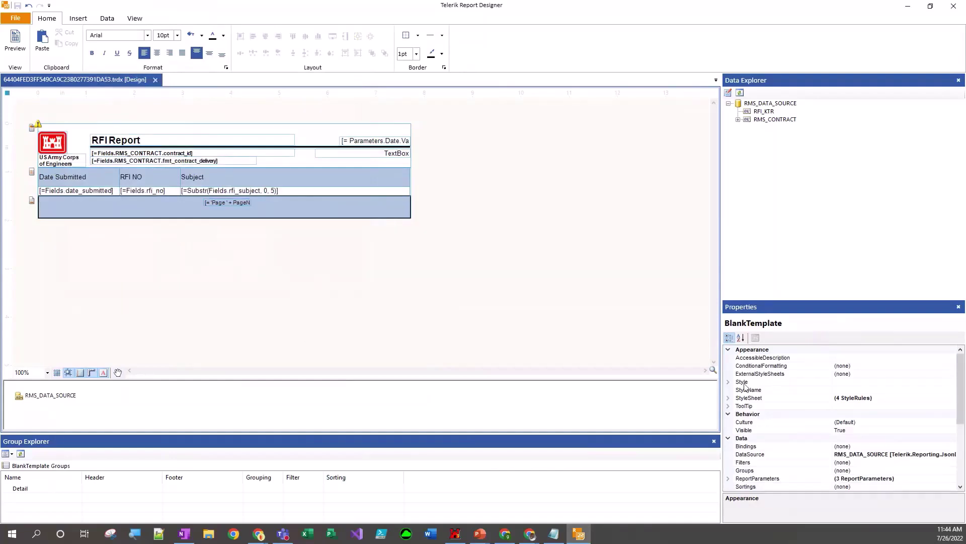
# Inspect the report's page settings and the available paper sizes, then cancel without changing them.
pyautogui.scroll(-4, 849, 415)
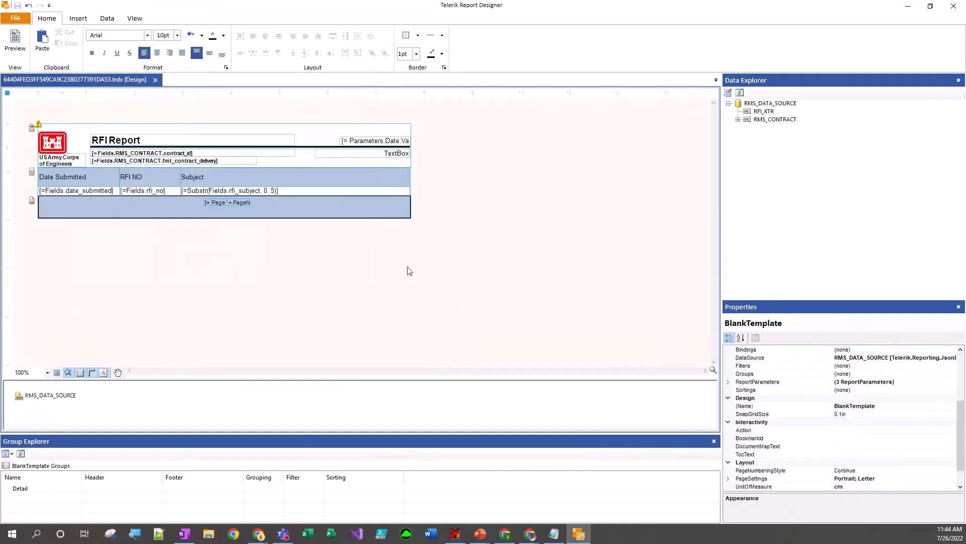
pyautogui.scroll(-1, 860, 437)
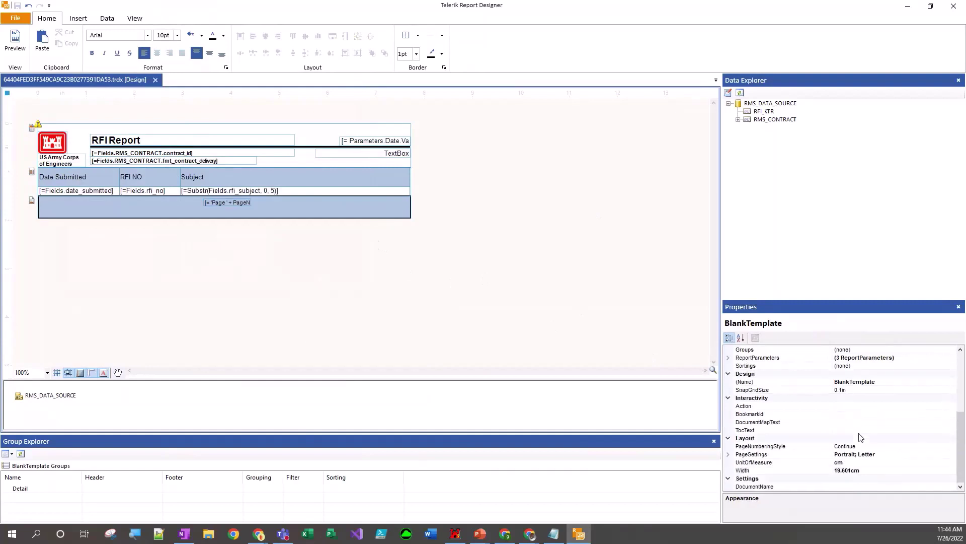
pyautogui.click(790, 455)
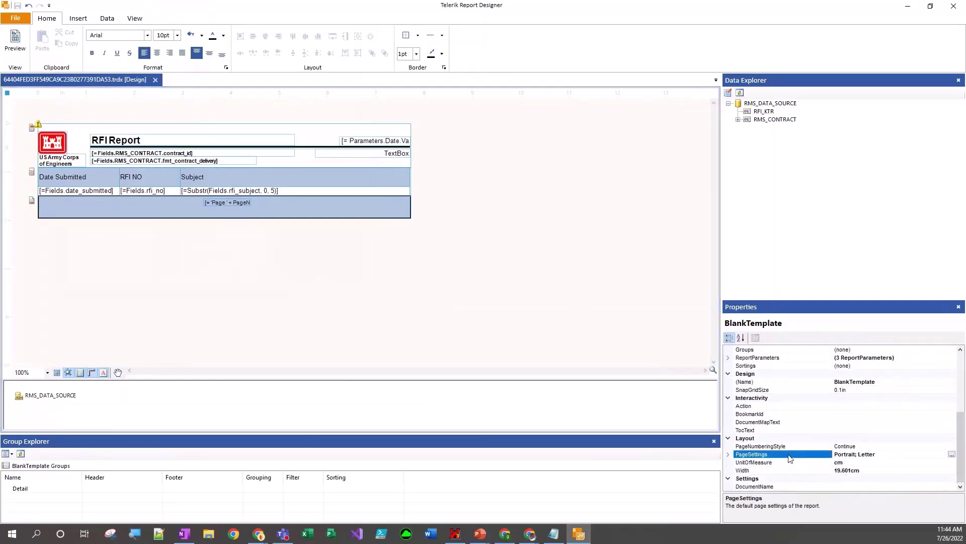
pyautogui.click(952, 454)
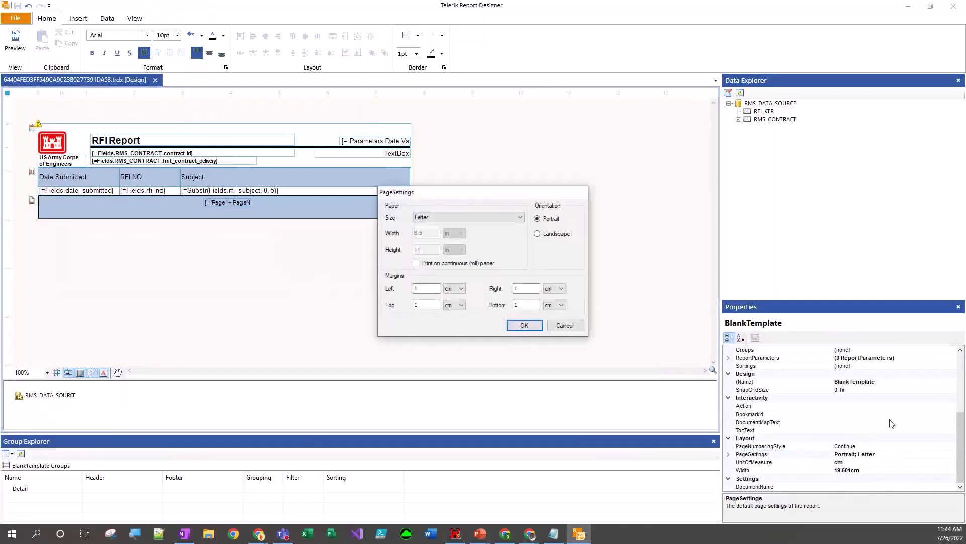
pyautogui.click(520, 217)
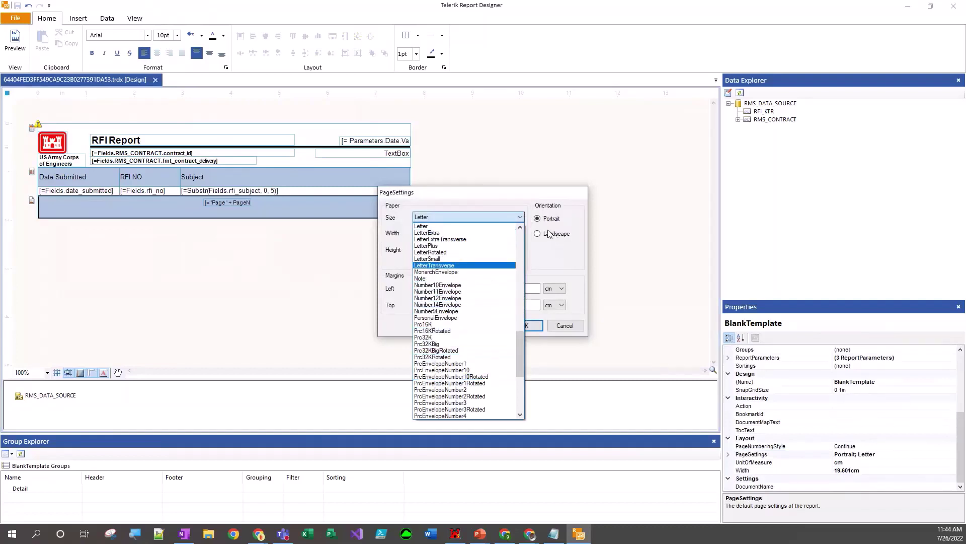
pyautogui.click(539, 248)
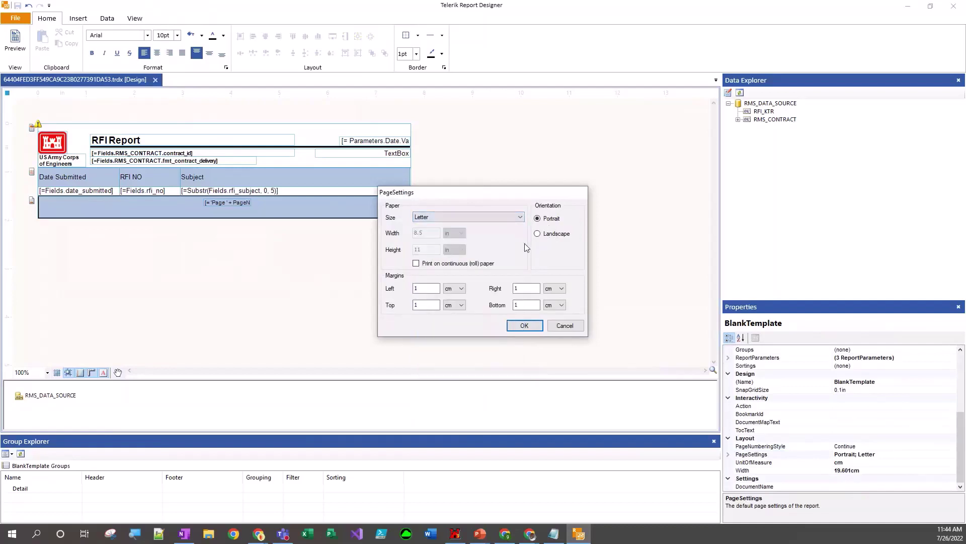
pyautogui.click(564, 325)
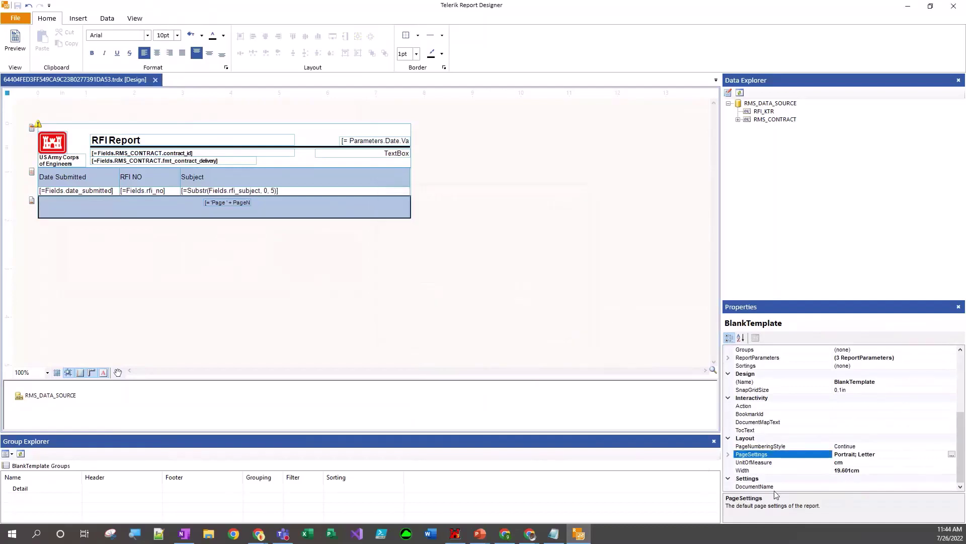
# Examine the unit choices for the report's UnitOfMeasure property without selecting a different one.
pyautogui.click(866, 462)
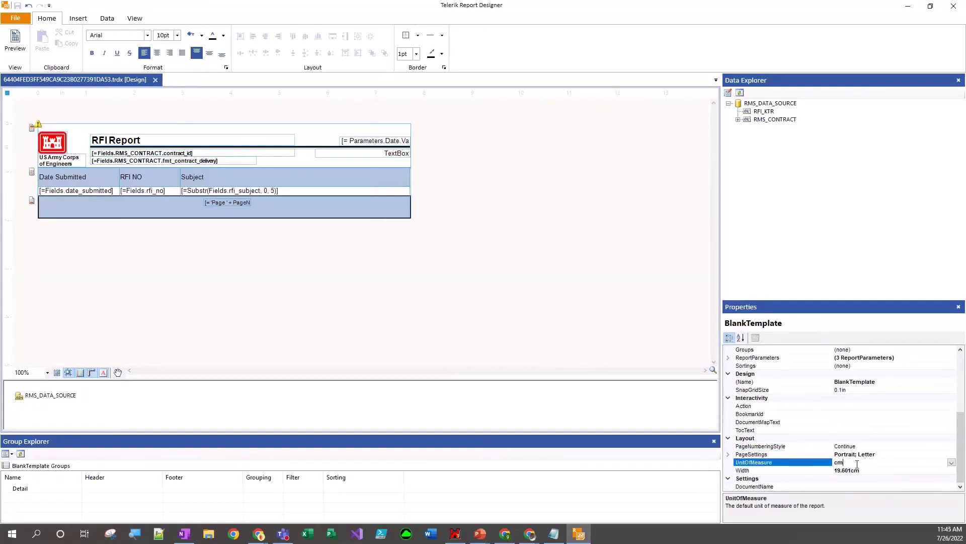
pyautogui.click(952, 462)
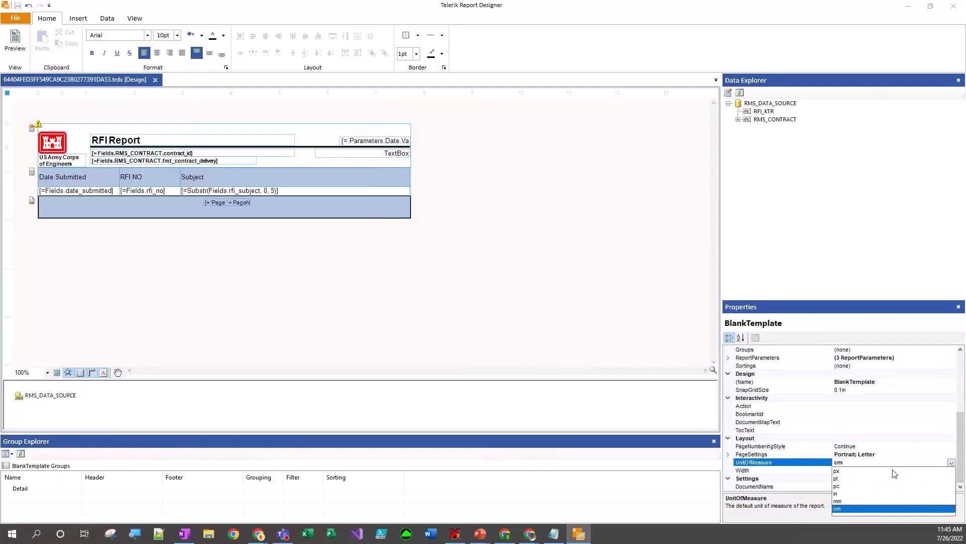
pyautogui.click(646, 259)
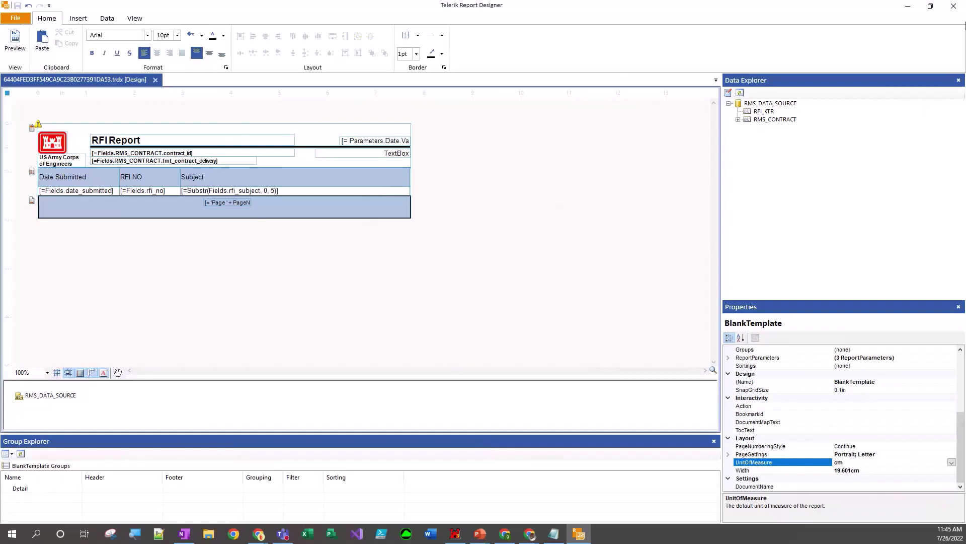
# Close the report designer, choosing to reopen the same documents next time, and save the design changes to the RMS database.
pyautogui.click(954, 6)
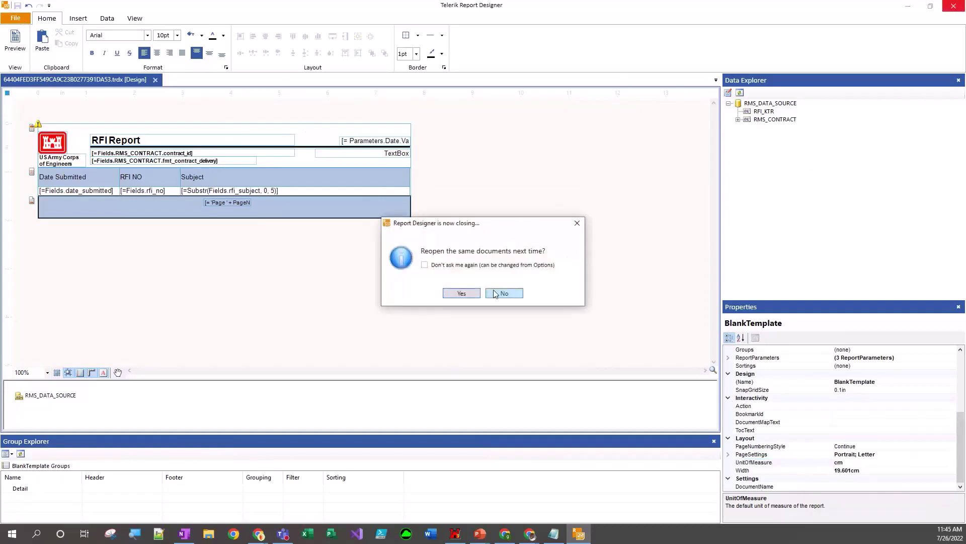
pyautogui.click(462, 294)
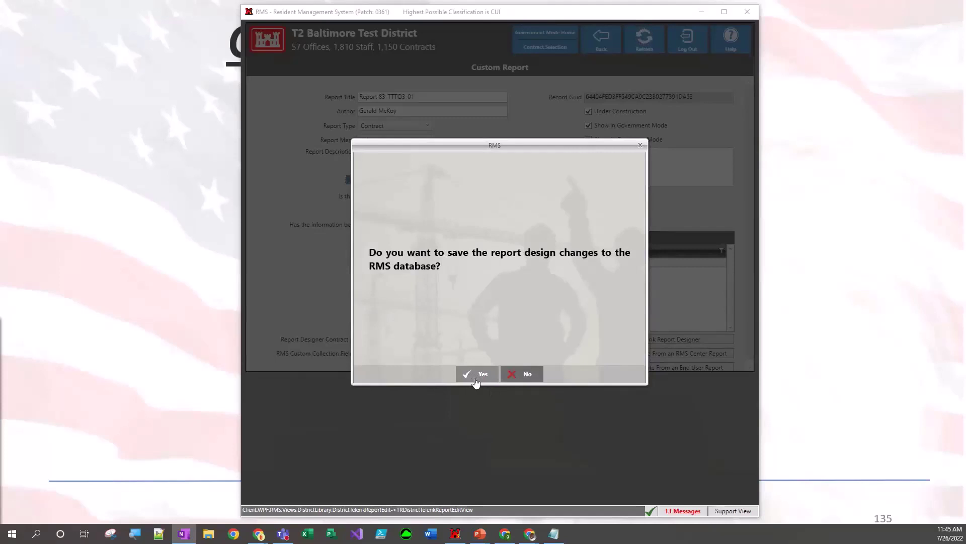
pyautogui.click(480, 368)
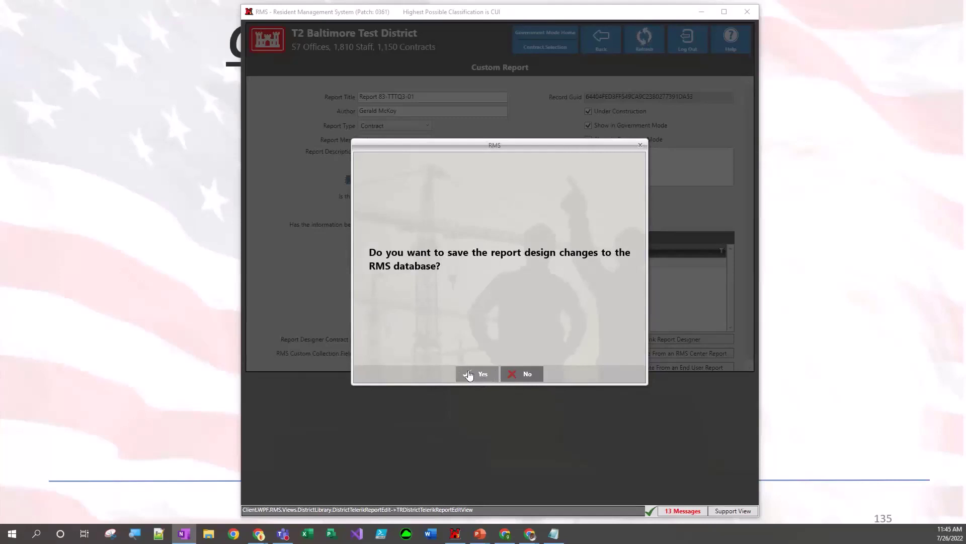
pyautogui.click(469, 374)
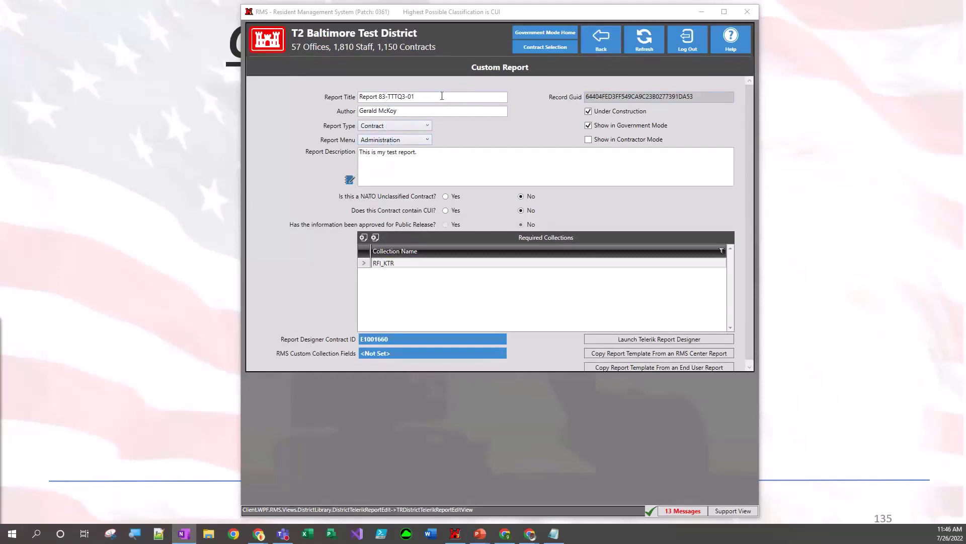
# Leave the Custom Report record and open the Contract Reports list of the recent Wideband Satellite Communications Center contract.
pyautogui.click(600, 47)
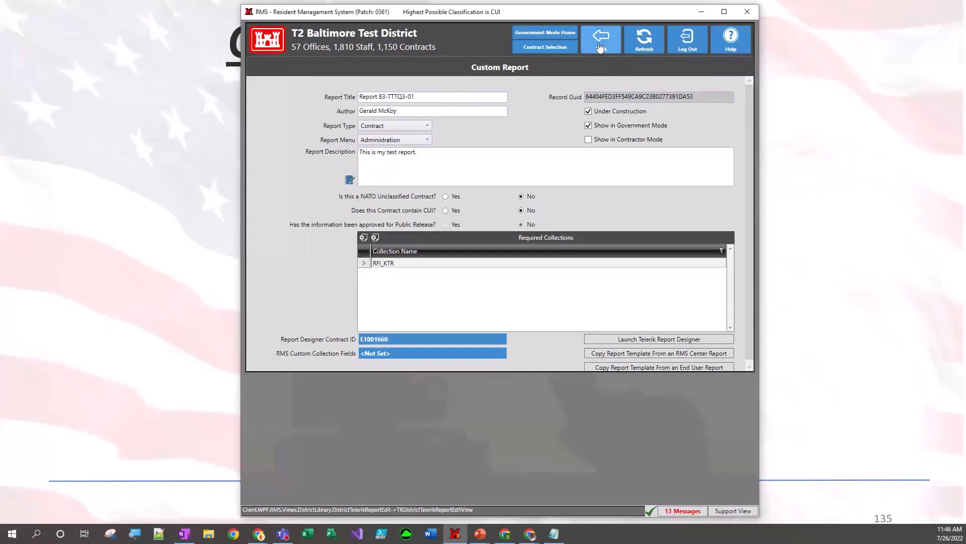
pyautogui.click(602, 46)
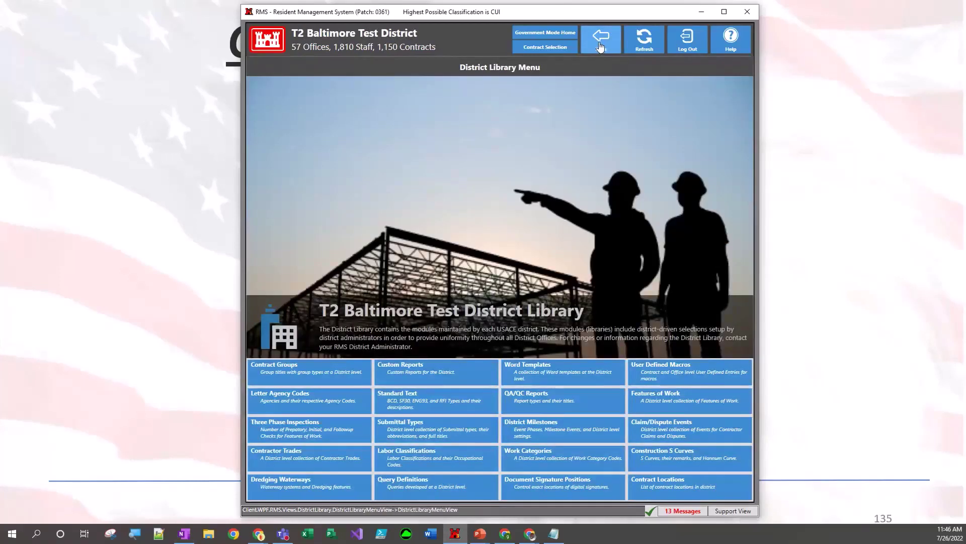
pyautogui.click(600, 47)
pyautogui.click(630, 97)
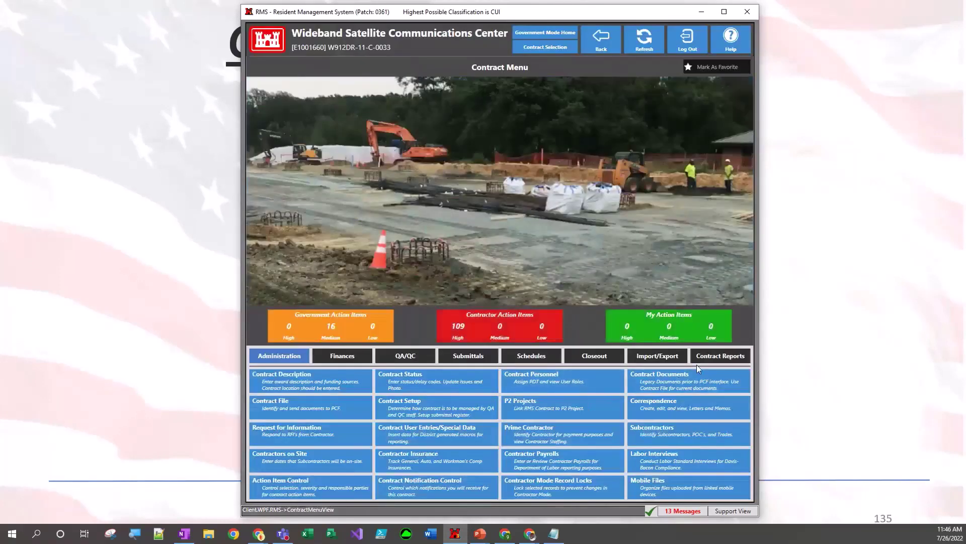
pyautogui.click(705, 358)
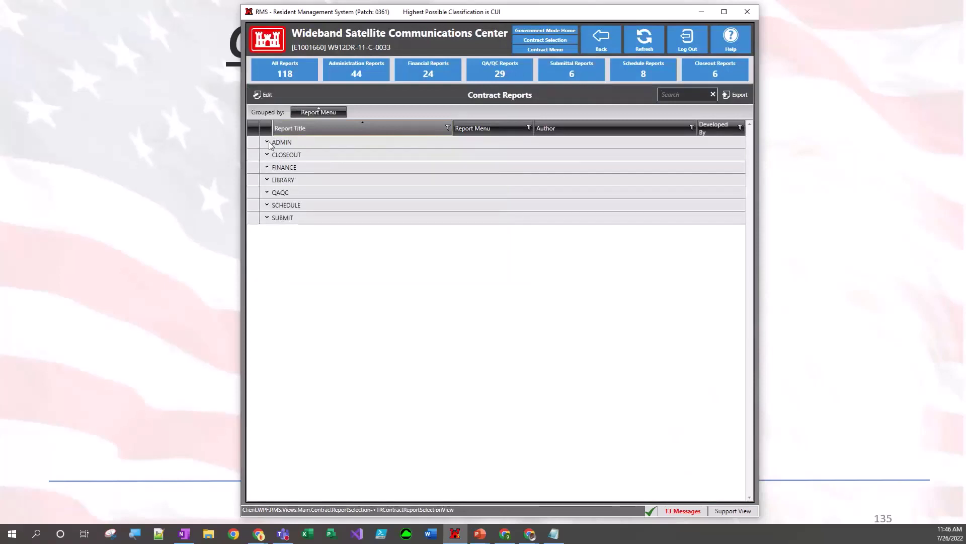
# Expand the ADMIN report group and run Report 83-TTTQ3-01 (Under Construction).
pyautogui.click(266, 144)
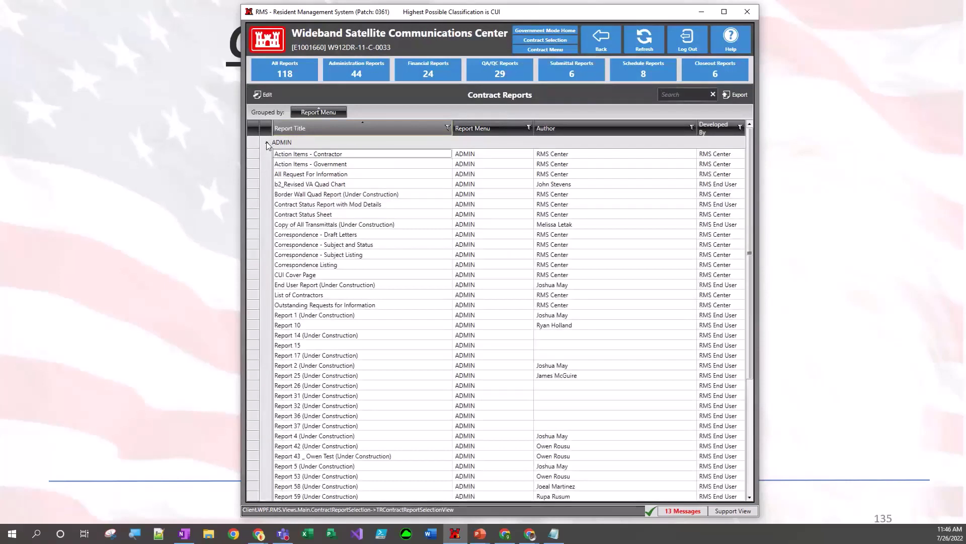
pyautogui.click(266, 144)
pyautogui.click(268, 143)
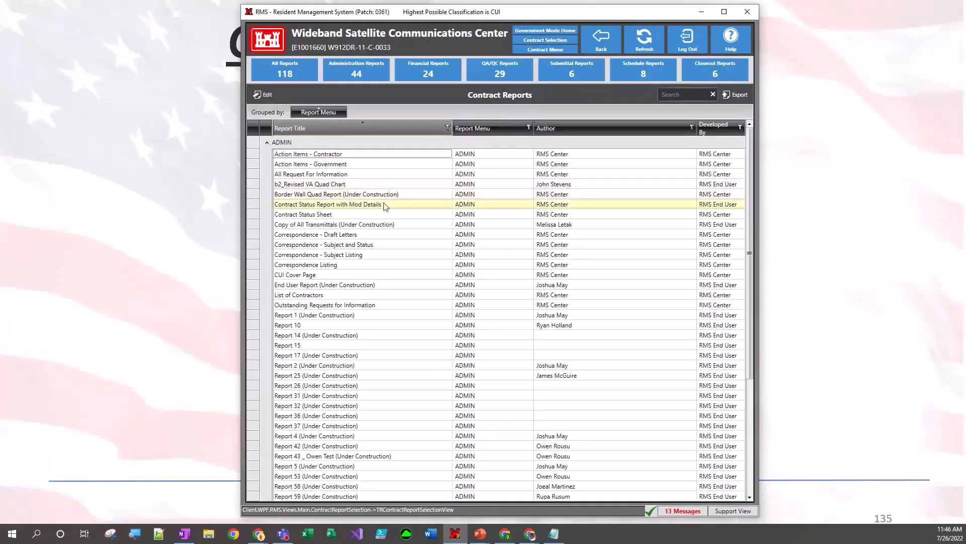
pyautogui.scroll(-3, 386, 206)
pyautogui.scroll(-3, 388, 208)
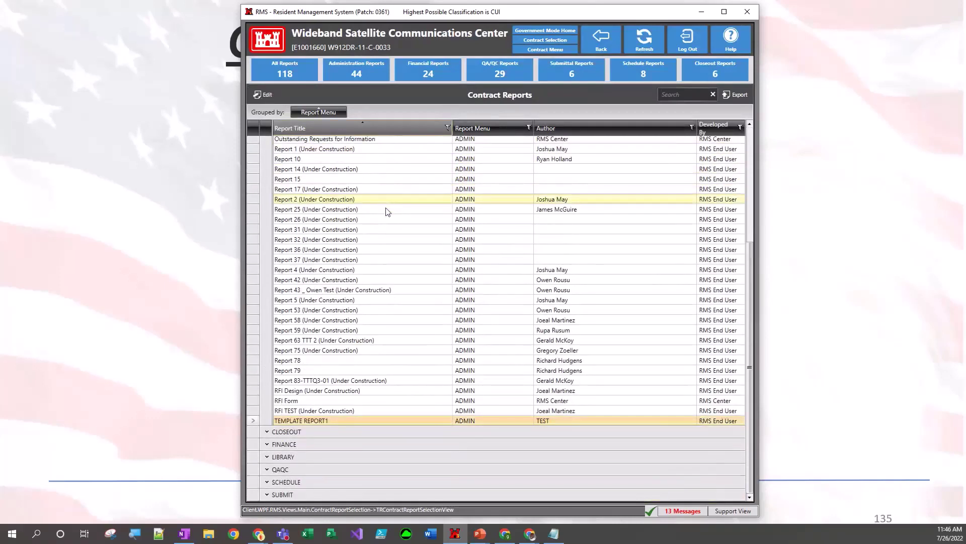
pyautogui.click(331, 382)
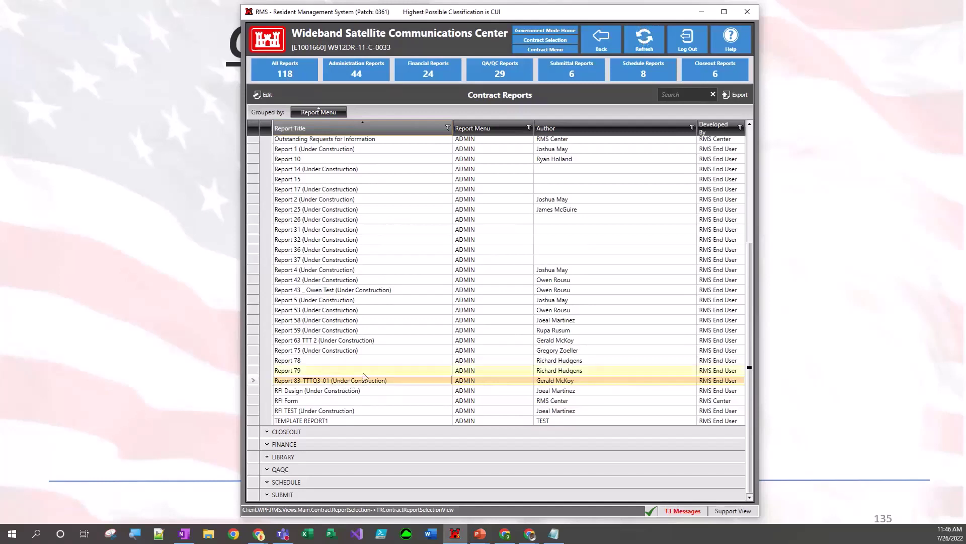
pyautogui.doubleClick(388, 381)
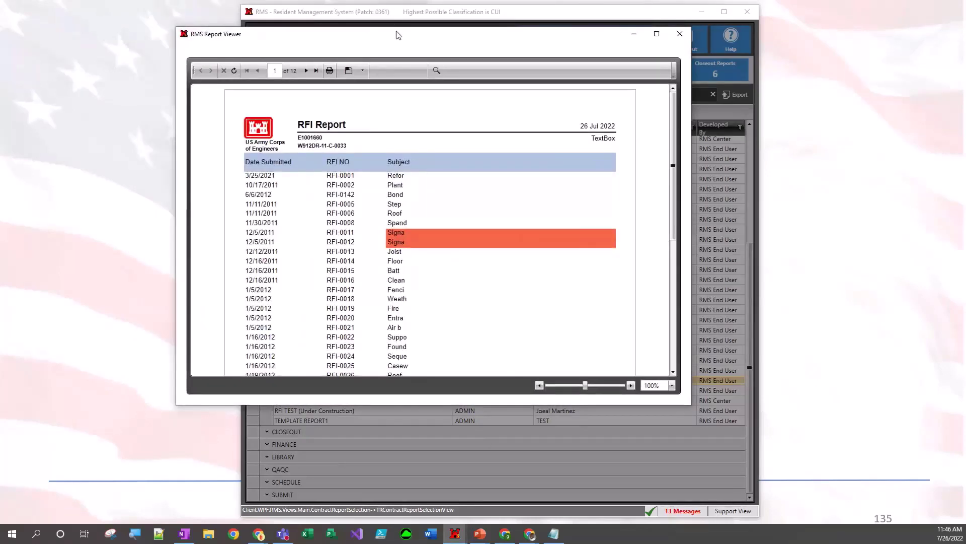
# Examine the first page of the generated RFI report in the report viewer and close the viewer.
pyautogui.moveTo(399, 35); pyautogui.dragTo(313, 15)
pyautogui.scroll(-3, 400, 141)
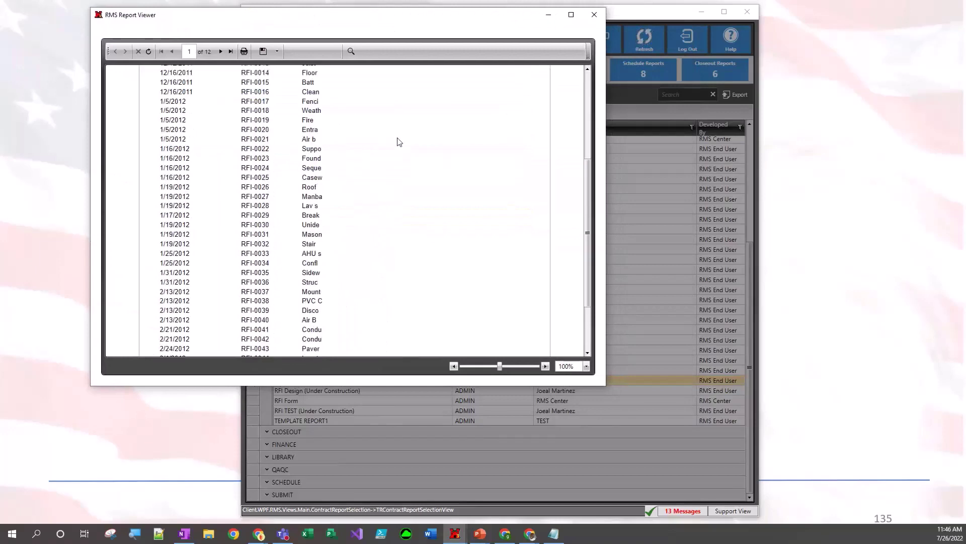
pyautogui.scroll(-2, 400, 141)
pyautogui.scroll(6, 403, 143)
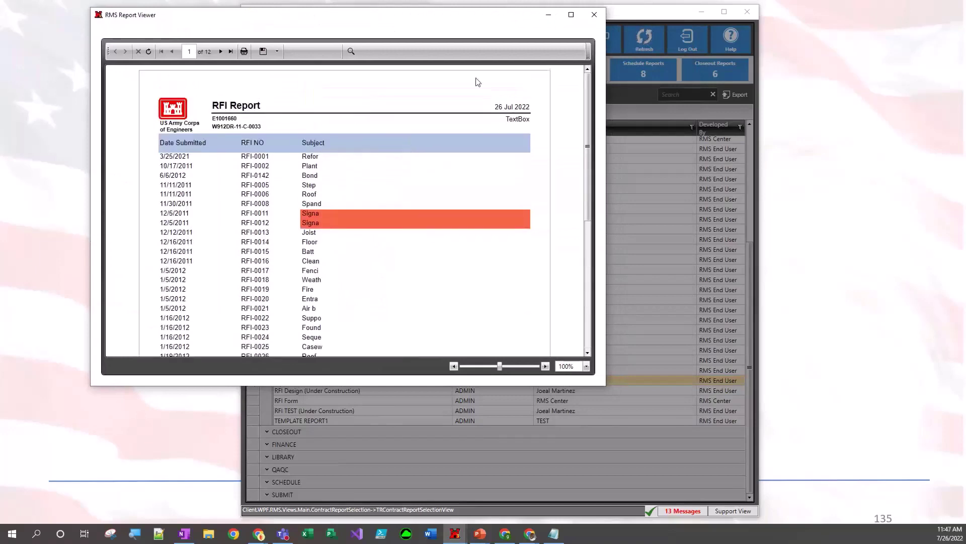
pyautogui.click(593, 18)
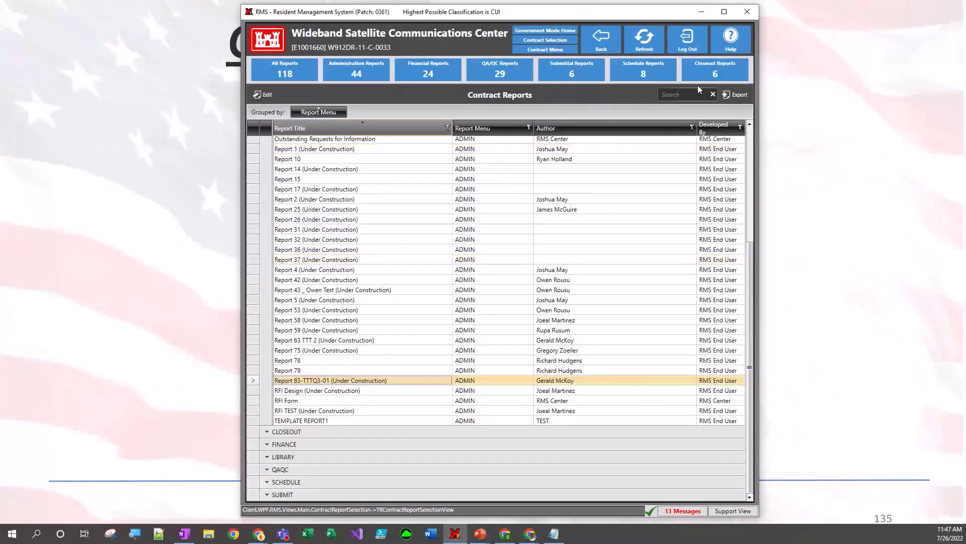
# Leave the contract's reports, view the District Library modules, and return to the contract selection list.
pyautogui.click(602, 38)
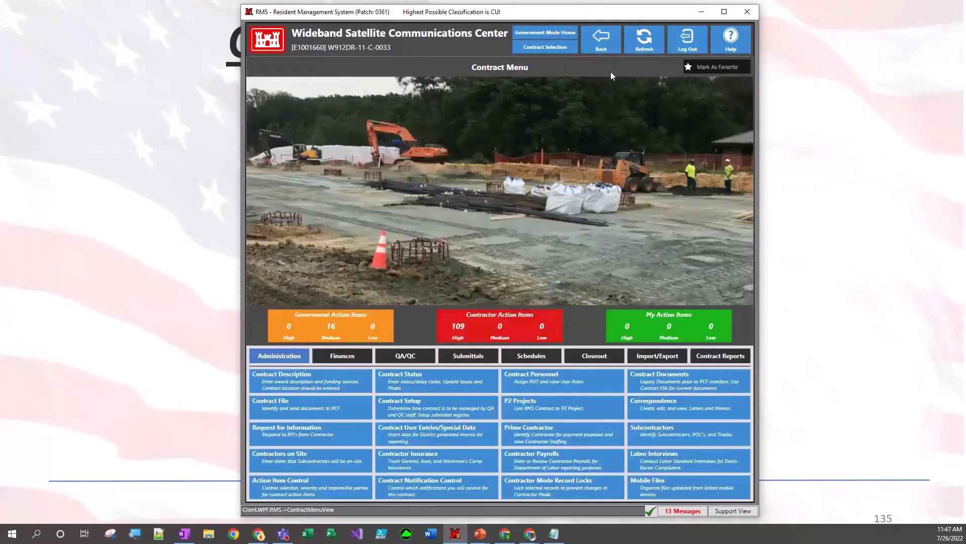
pyautogui.click(609, 50)
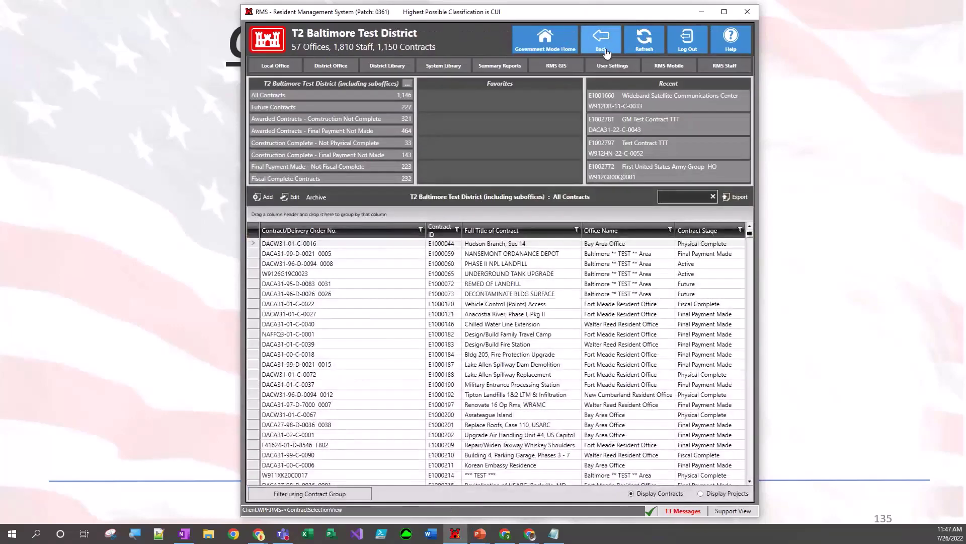
pyautogui.click(395, 68)
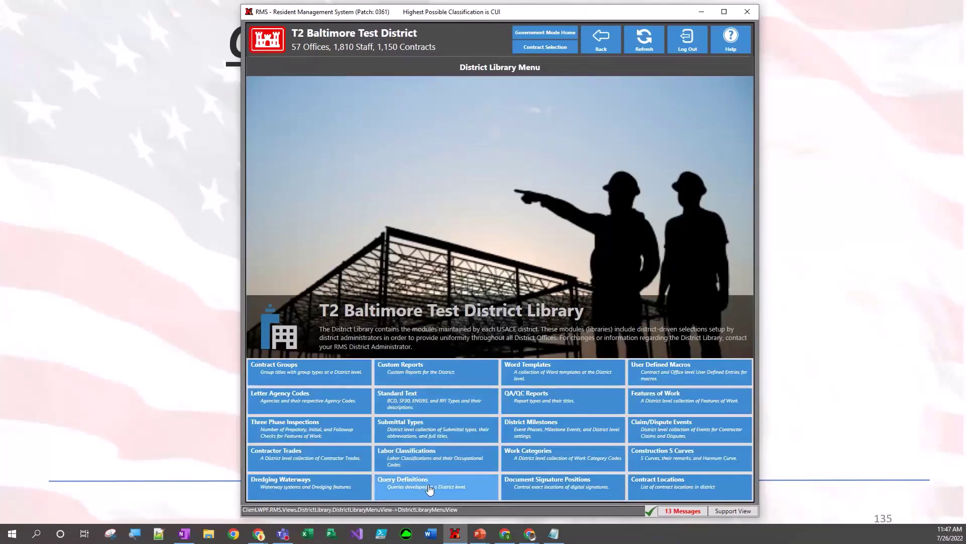
pyautogui.click(608, 38)
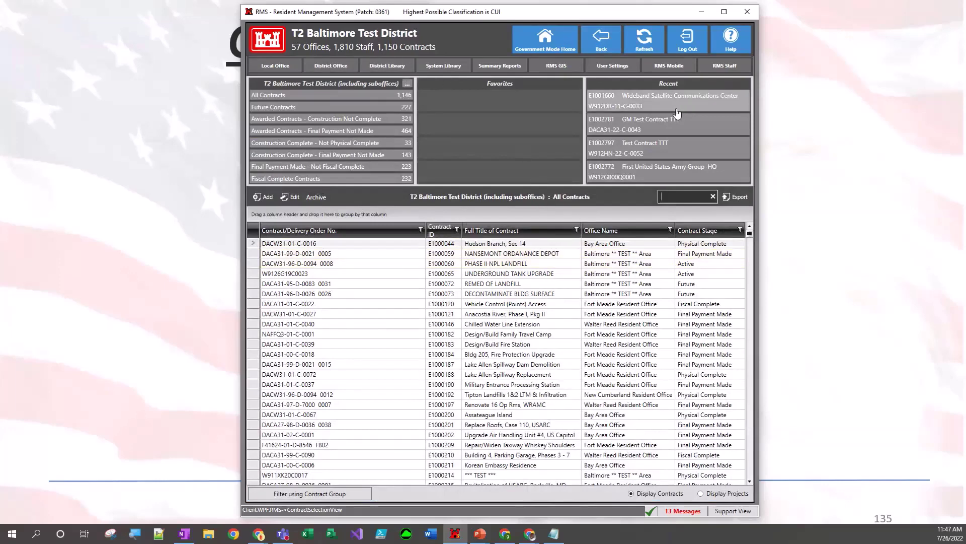
# Inspect the field information overlay on the Wideband Satellite Communications Center contract's Request for Information list, close it, and return to contract selection.
pyautogui.click(677, 114)
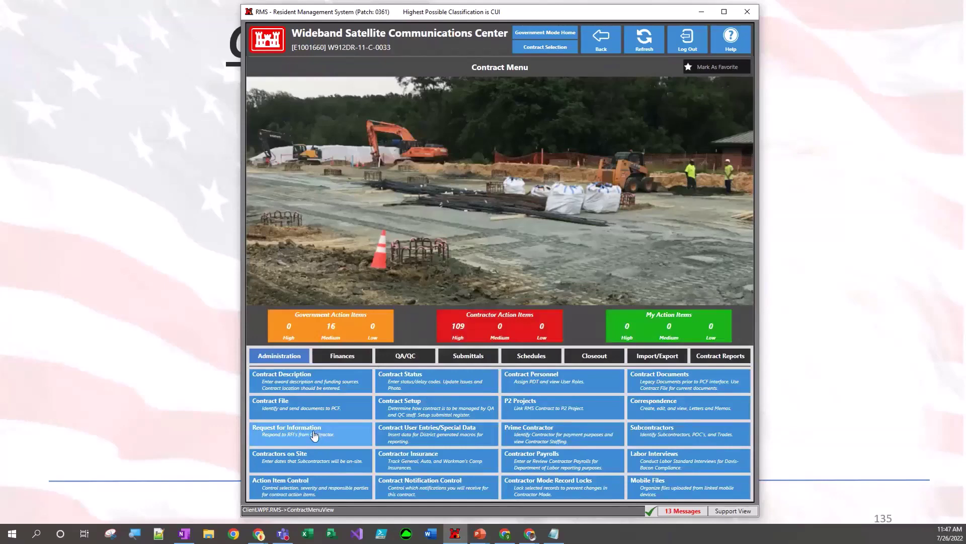
pyautogui.click(313, 433)
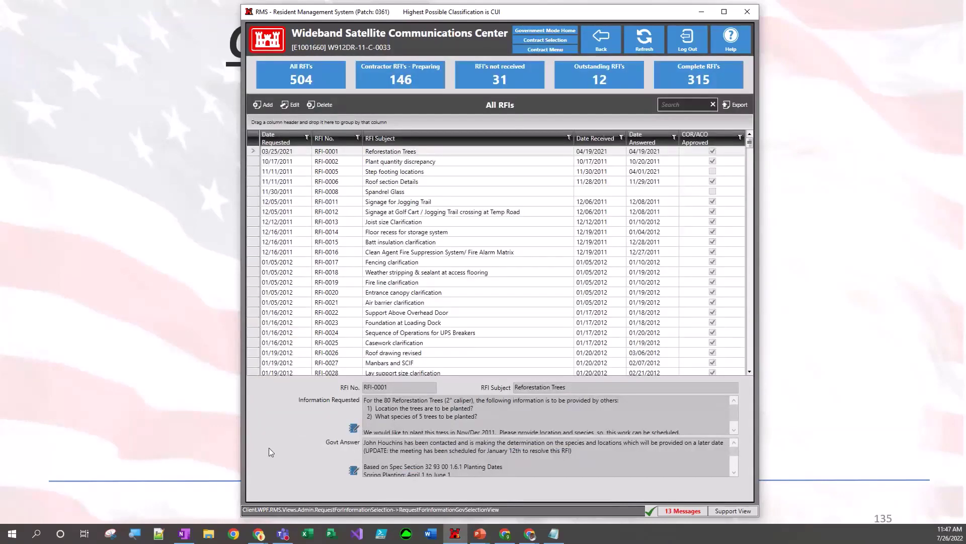
pyautogui.press('F12')
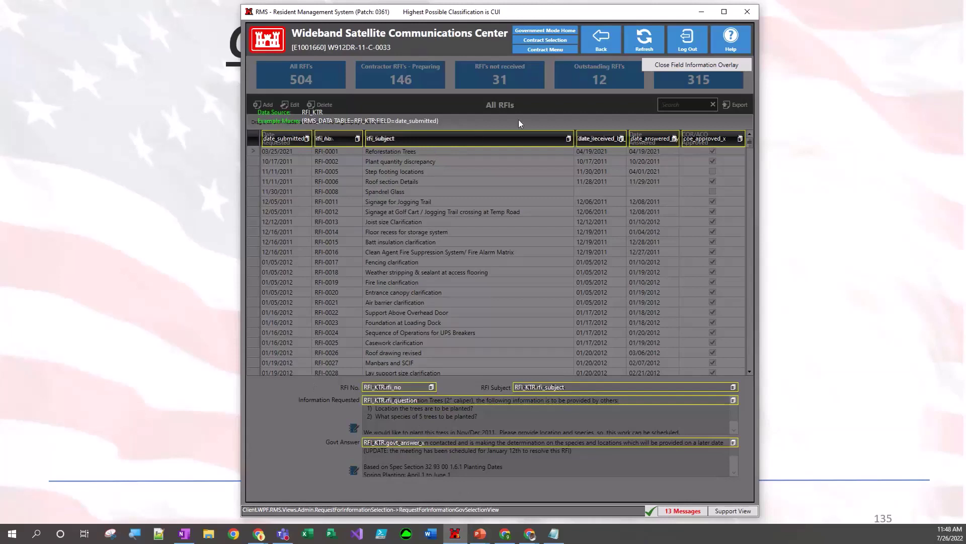
pyautogui.click(681, 66)
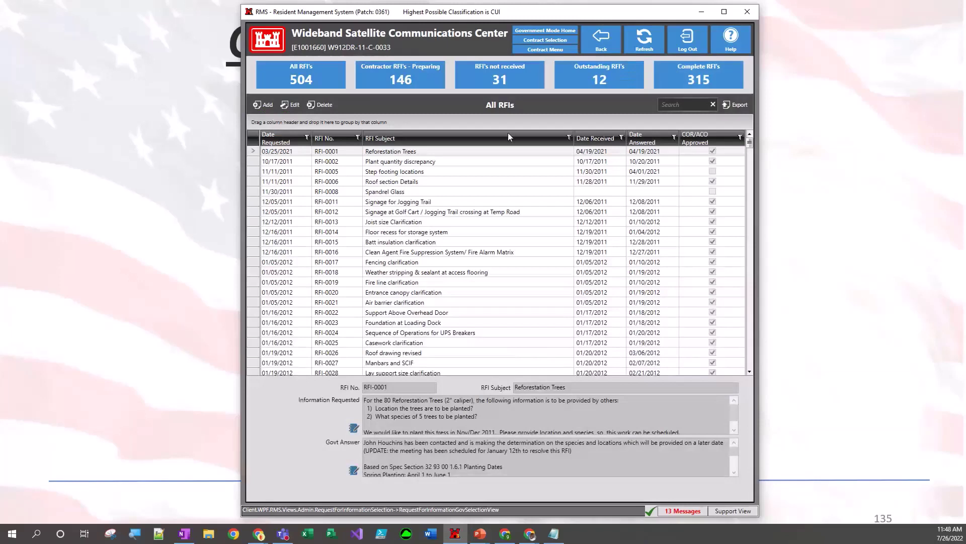
pyautogui.click(602, 51)
pyautogui.click(602, 52)
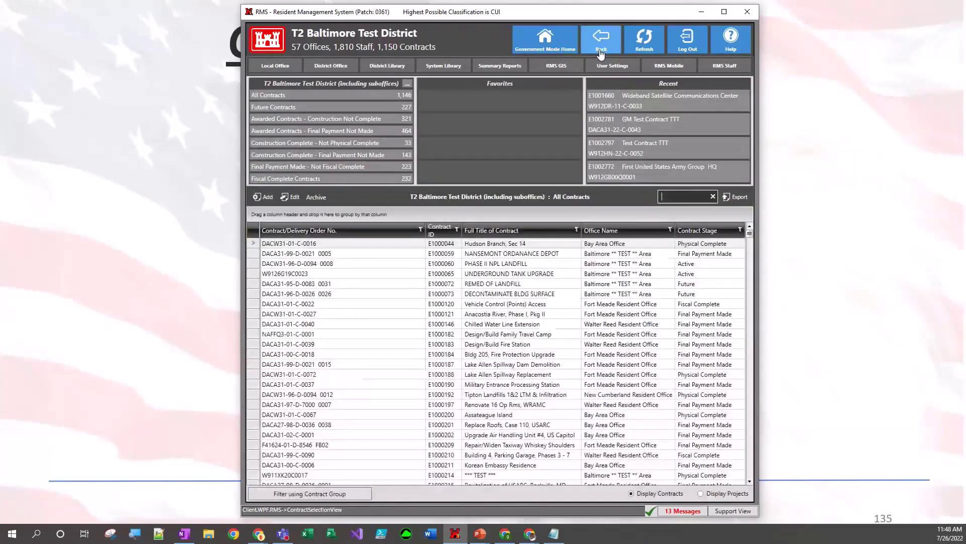
# Add a query definition to the District Library with QRYD_TTTQ3_01 as both its query name and title.
pyautogui.click(406, 67)
pyautogui.click(416, 486)
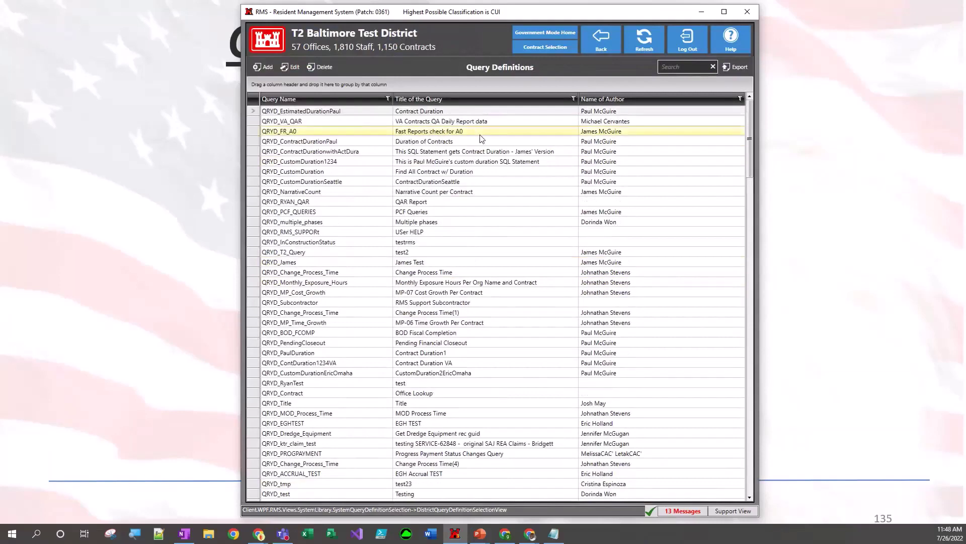
pyautogui.click(262, 67)
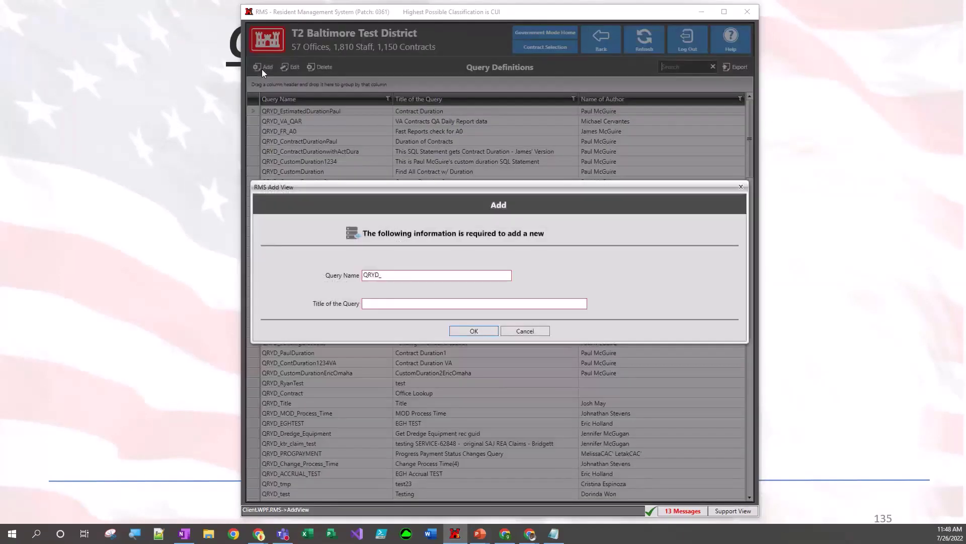
pyautogui.click(403, 275)
pyautogui.click(403, 275)
pyautogui.write('TTT')
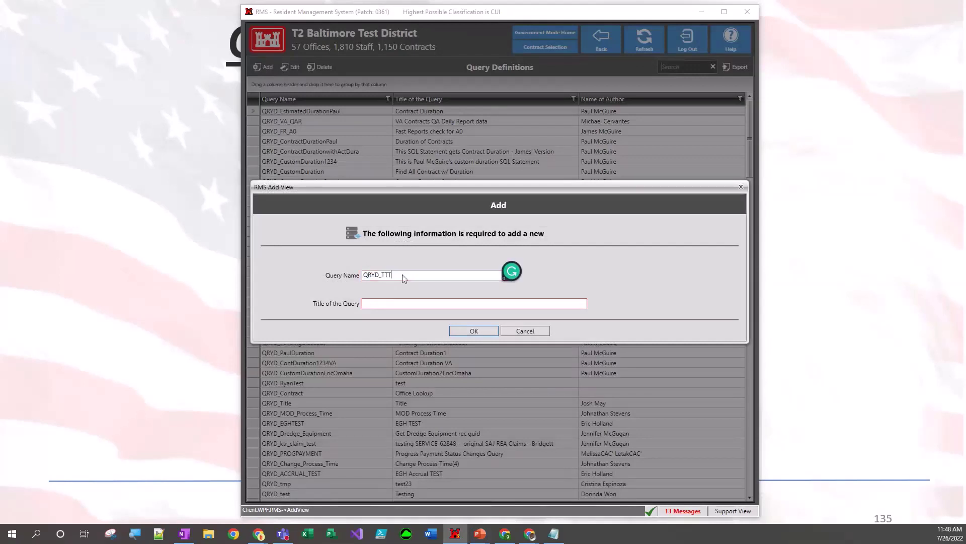
pyautogui.write('Q3_01')
pyautogui.hotkey('ctrl', 'a')
pyautogui.hotkey('ctrl', 'c')
pyautogui.click(414, 300)
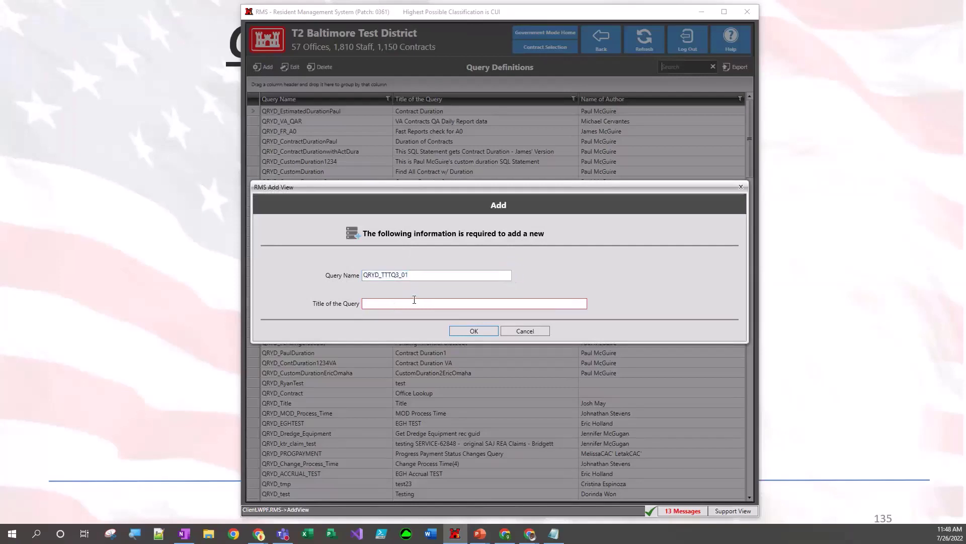
pyautogui.hotkey('ctrl', 'v')
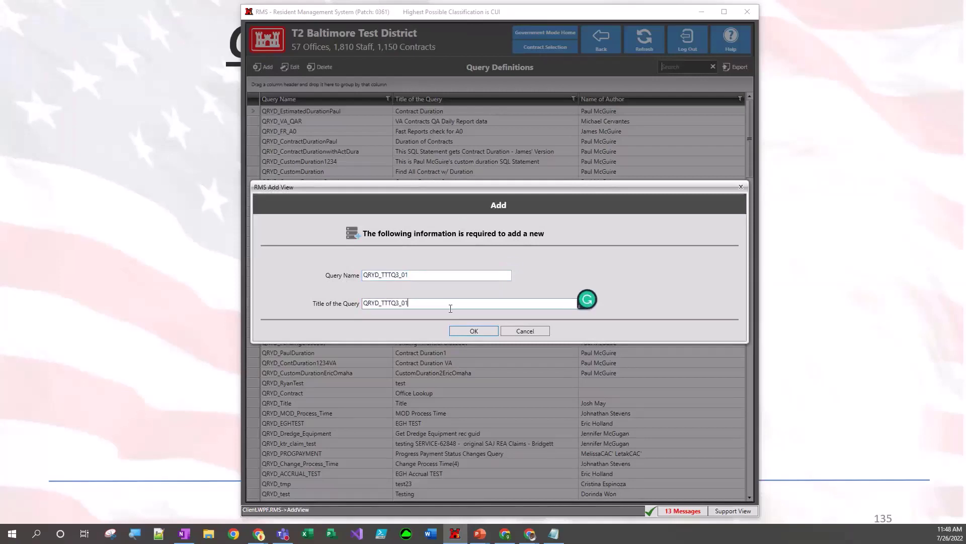
pyautogui.click(465, 331)
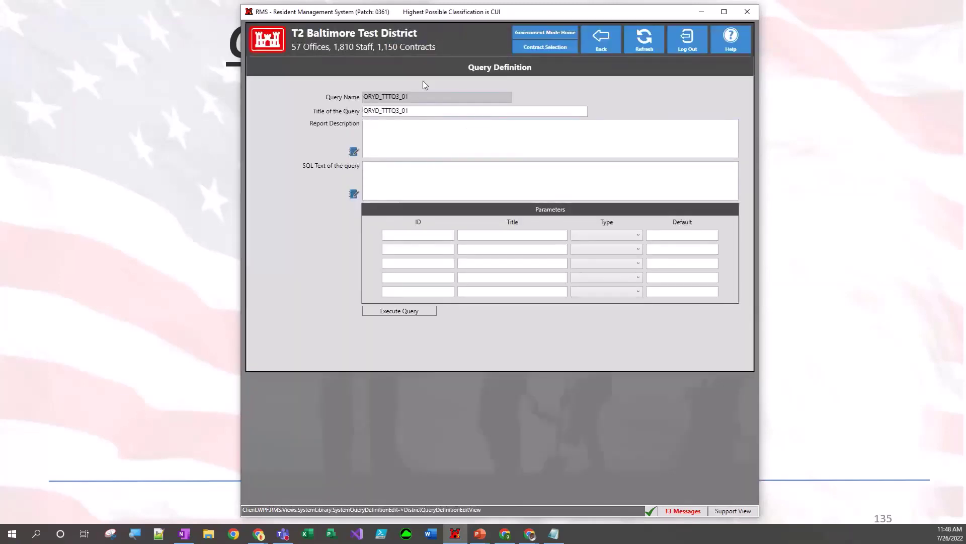
# Enter Test as the report description of the QRYD_TTTQ3_01 query definition.
pyautogui.click(416, 134)
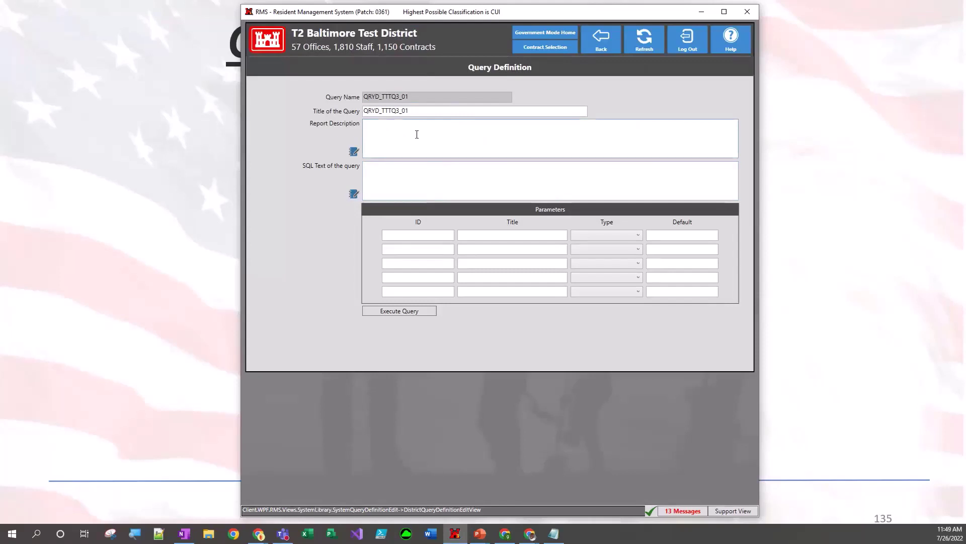
pyautogui.doubleClick(420, 94)
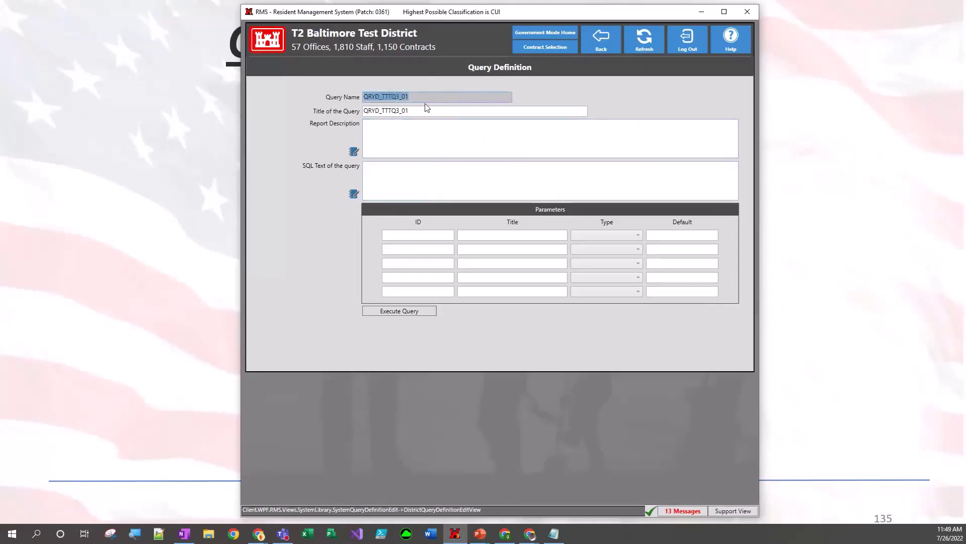
pyautogui.doubleClick(433, 111)
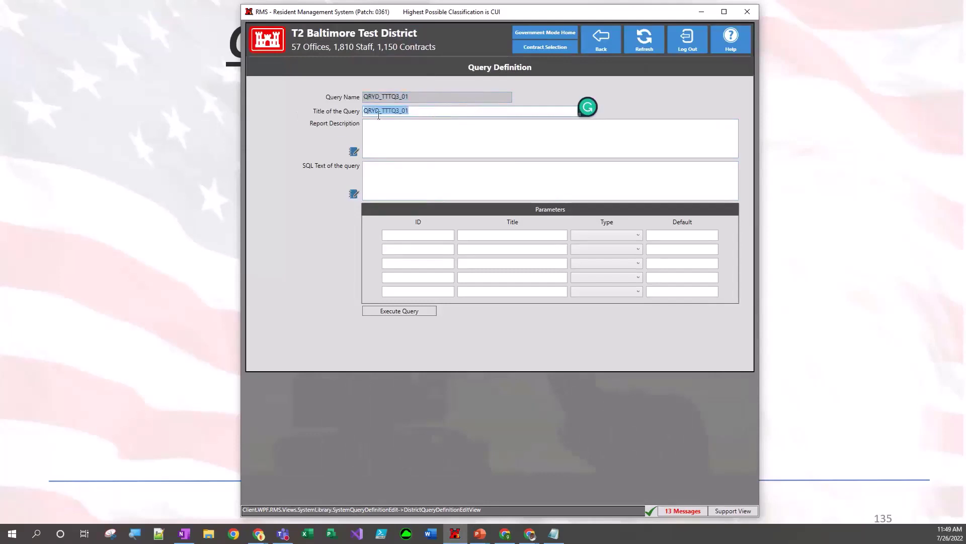
pyautogui.click(416, 133)
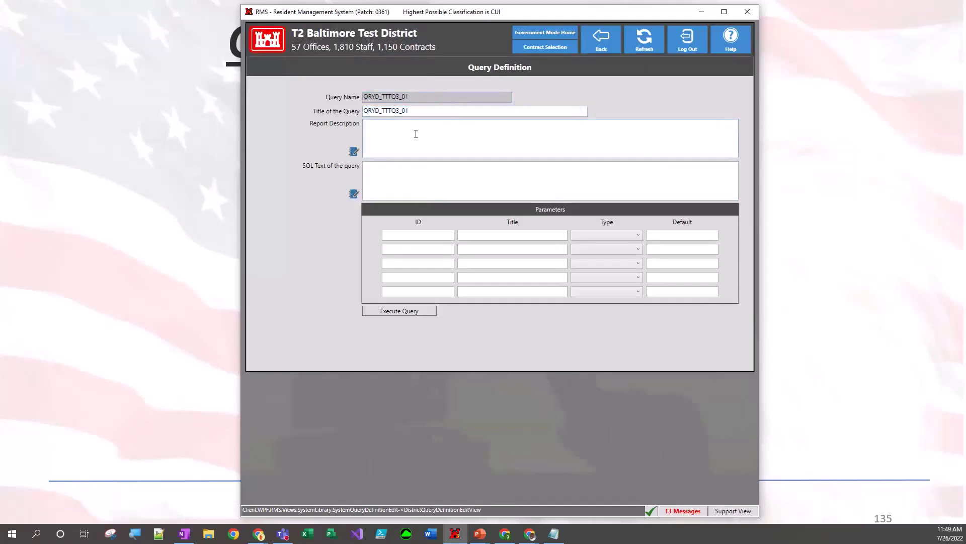
pyautogui.write('Tewst')
pyautogui.press('BackSpace')
pyautogui.press('BackSpace')
pyautogui.press('BackSpace')
pyautogui.write('st')
# Enter SQL selecting date_submitted, rfi_no and rfi_subject from RFI_KTR, left-joined to CONTRACT and OFFICES, where O.OFFICE_ID = :officeID and ROWNUM <= 150.
pyautogui.click(389, 189)
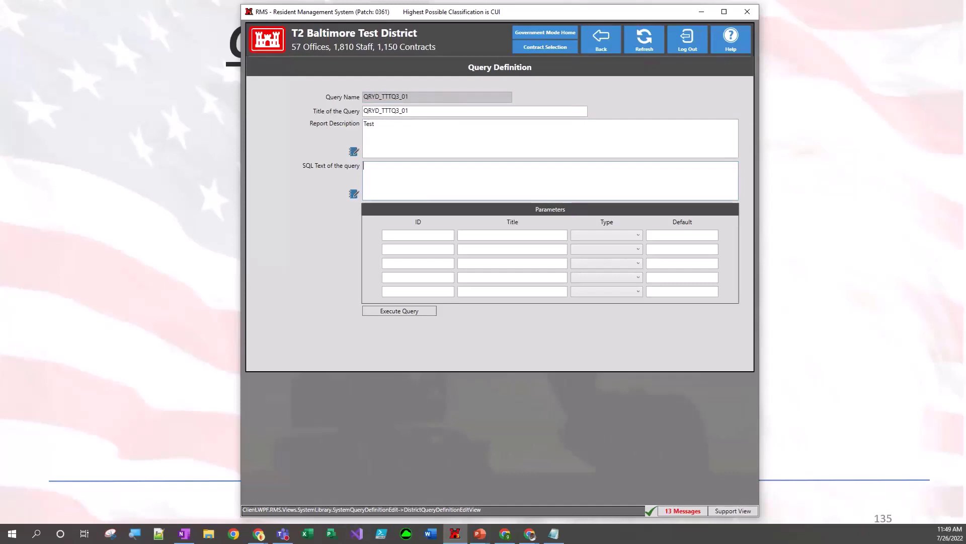
pyautogui.hotkey('alt', 'Tab')
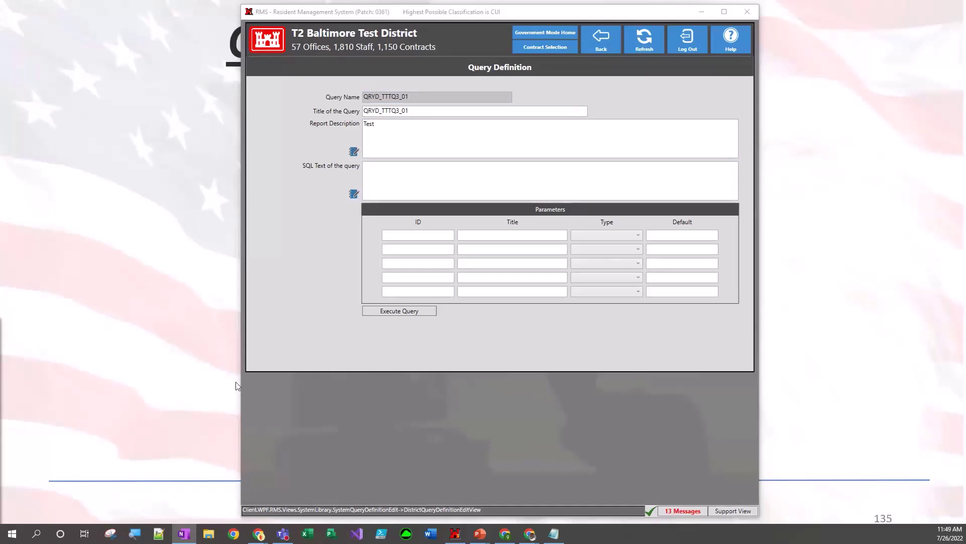
pyautogui.click(399, 179)
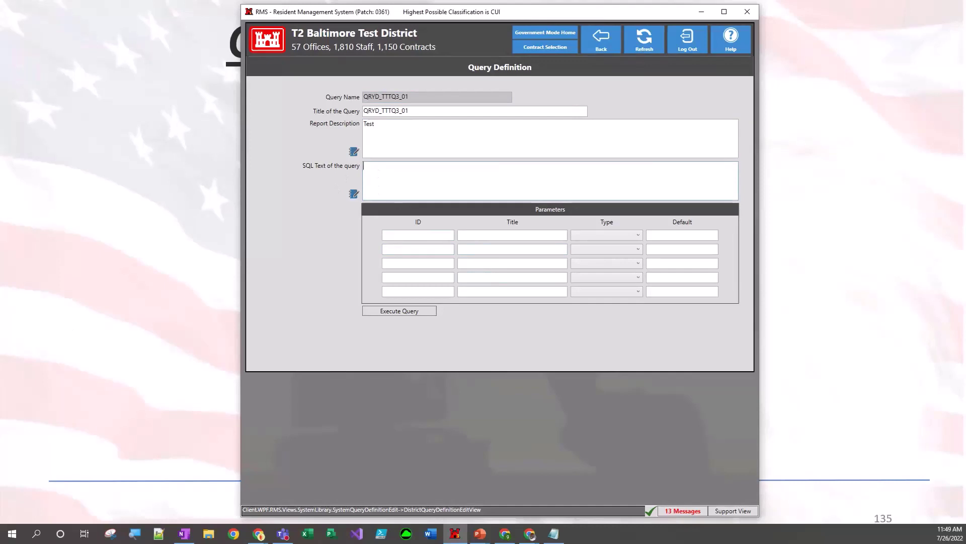
pyautogui.hotkey('alt', 'Tab')
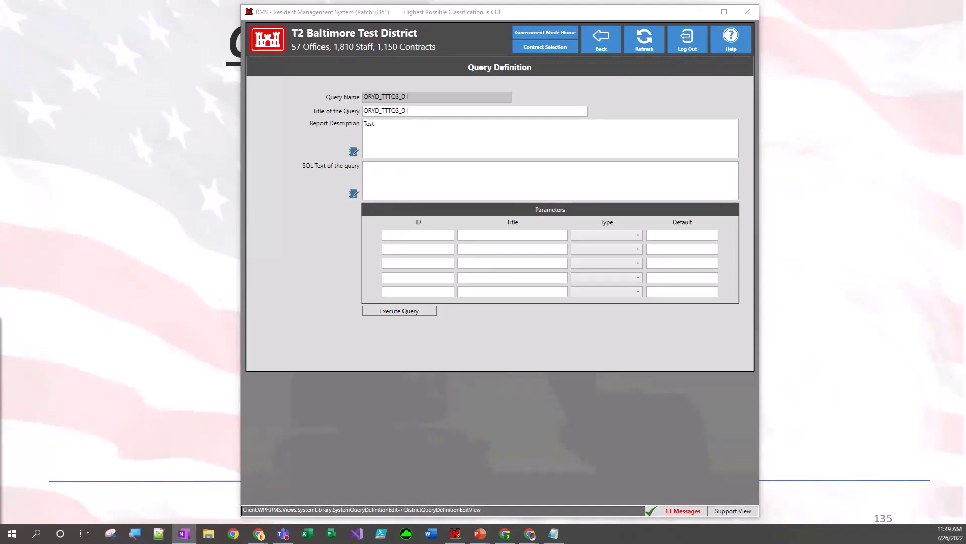
pyautogui.click(354, 195)
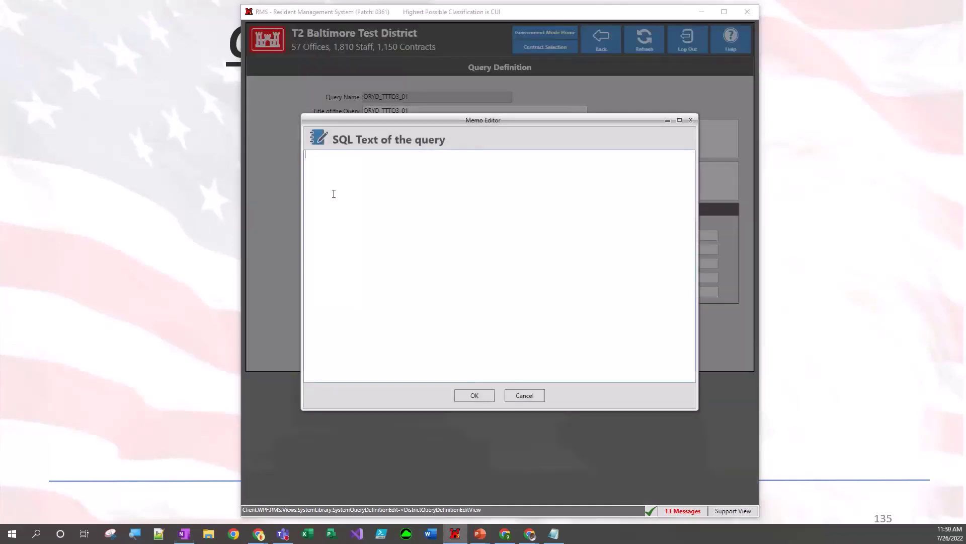
pyautogui.write('SELECT R.date_submitted, R.rfi_no, R.rfi_subject FROM RFI_KTR R  LEFT OUTER JOIN CONTRACT C ON C.CONTRACT_ID = R.CONTRACT_ID  LEFT OUTER JOIN OFFICES O ON O.OFFICE_ID = C.OFFICE_ID WHERE O.OFFICE_ID = :officeID AND ROWNUM <= 150')
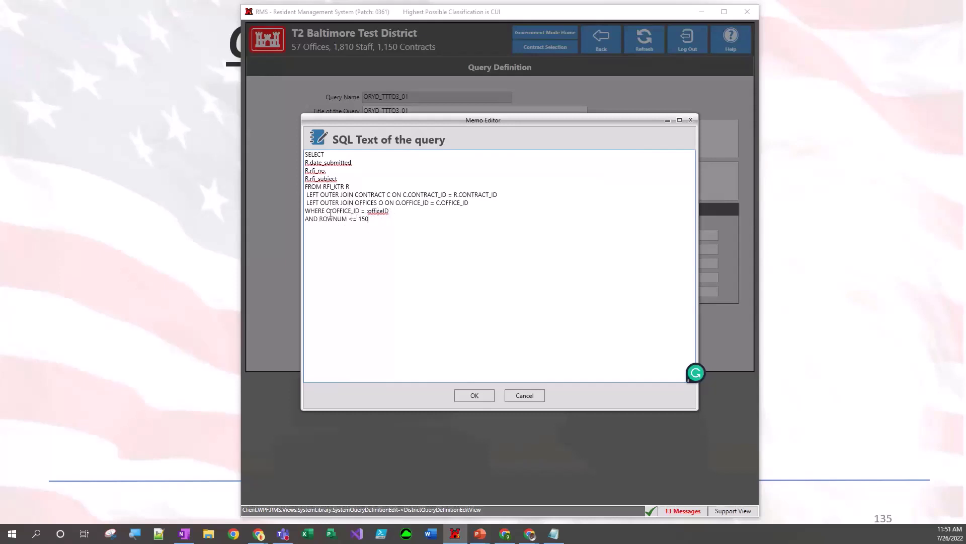
pyautogui.doubleClick(379, 211)
pyautogui.click(474, 395)
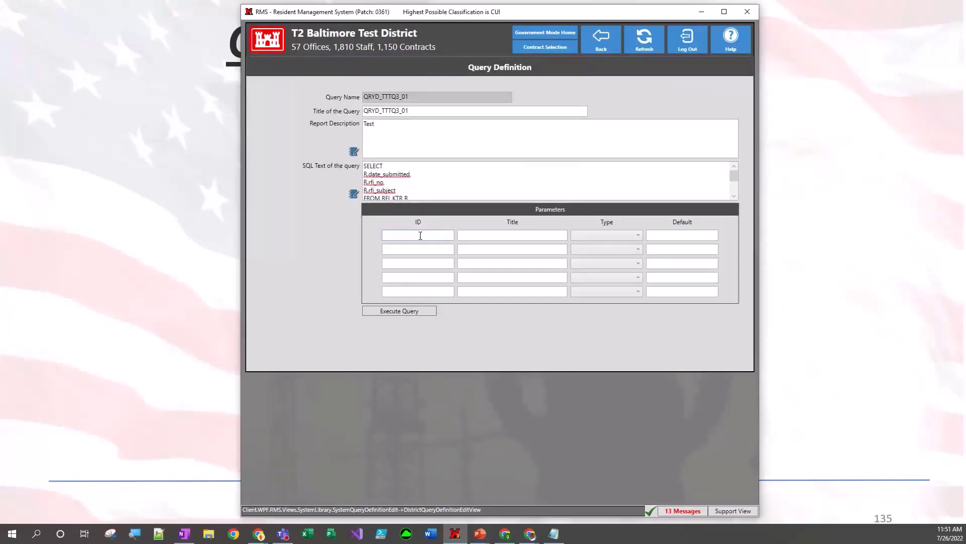
# Define the first query parameter with ID officeID, title Office ID and type String.
pyautogui.click(421, 235)
pyautogui.write('officeID')
pyautogui.click(514, 236)
pyautogui.write('Office ')
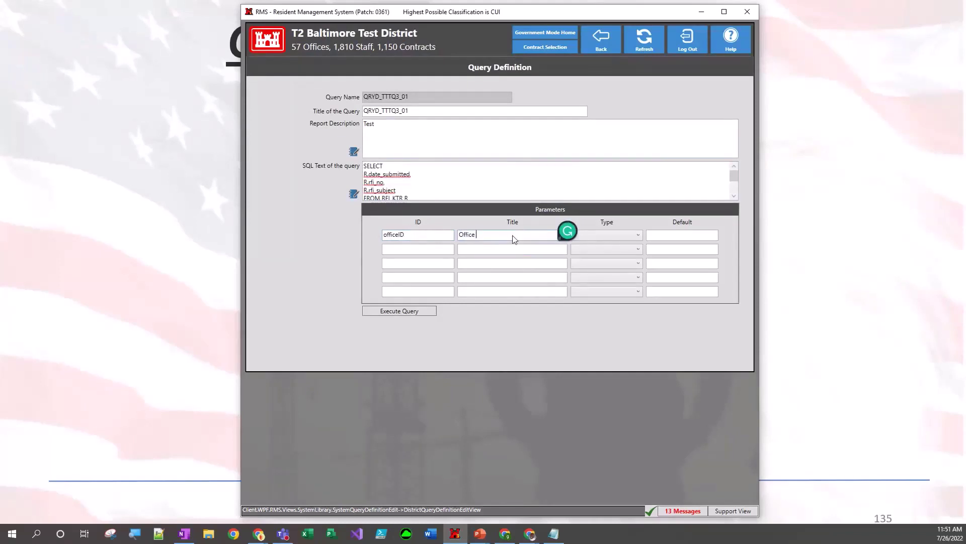
pyautogui.write('ID')
pyautogui.click(637, 238)
pyautogui.click(601, 243)
pyautogui.click(677, 235)
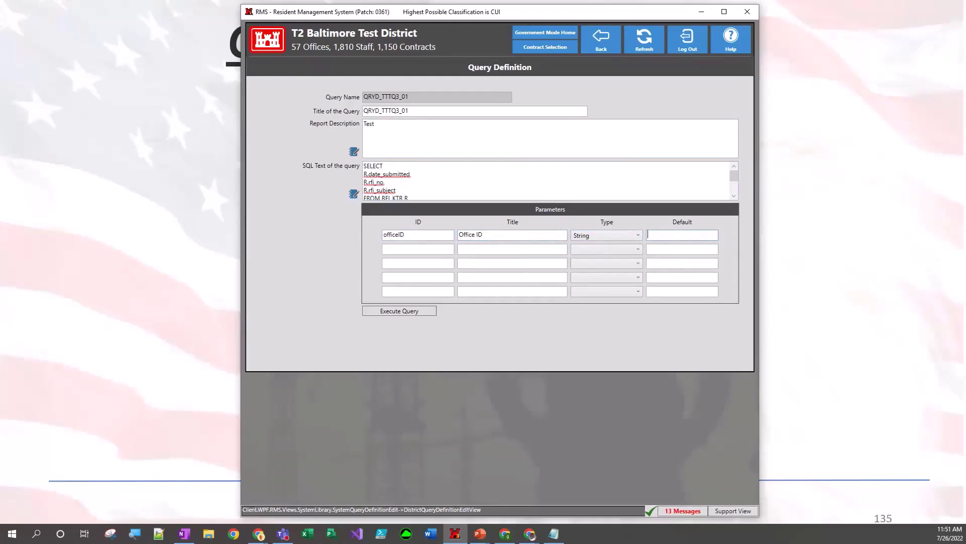
# Set the Office ID parameter's default to E1000020 and execute the query with that value.
pyautogui.hotkey('alt', 'Tab')
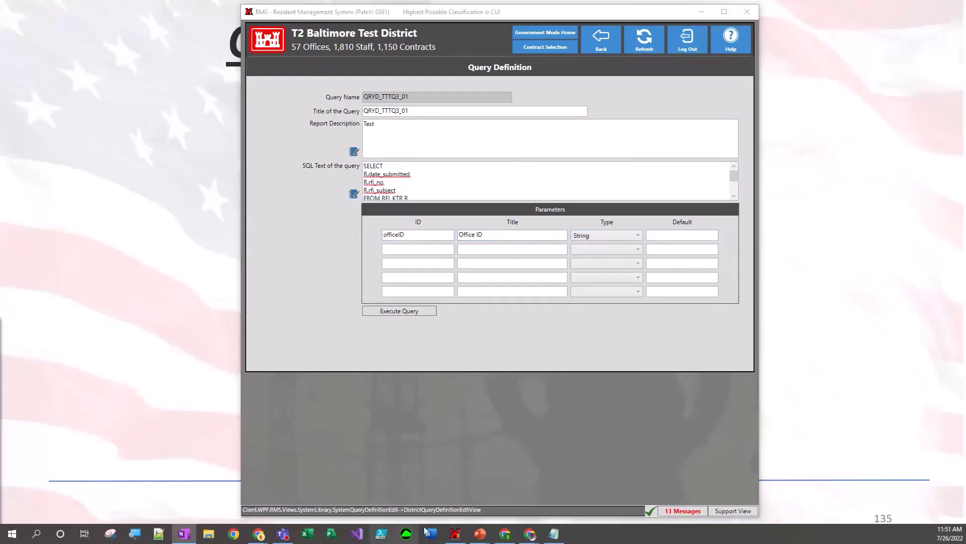
pyautogui.click(677, 234)
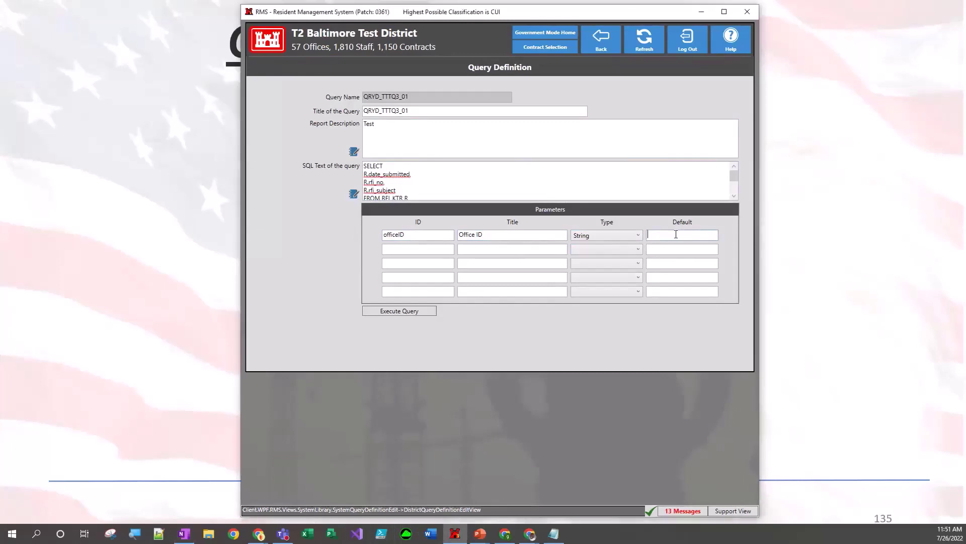
pyautogui.write('E1000020')
pyautogui.click(384, 312)
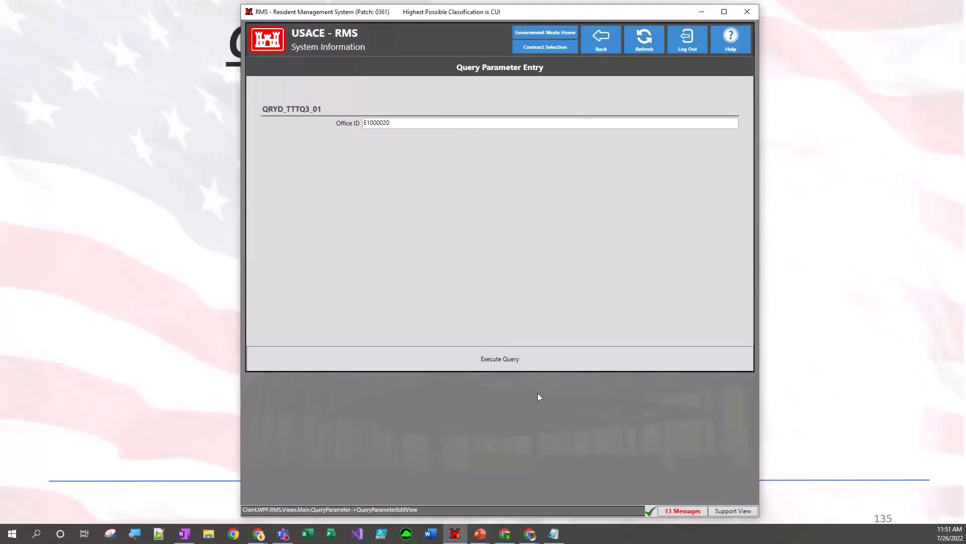
pyautogui.click(500, 361)
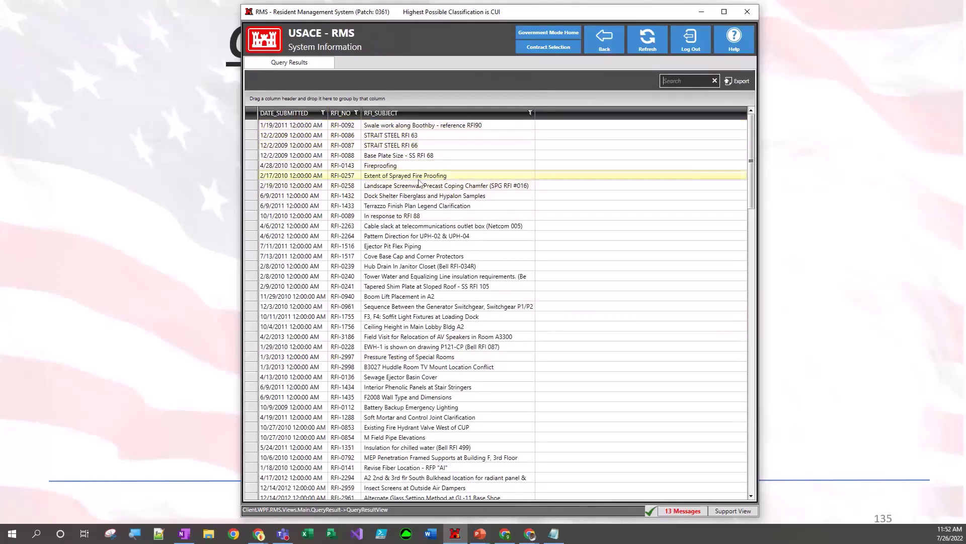
# Return to the query definition and replace the SQL's WHERE condition with O.FLNAME = :officeName.
pyautogui.click(611, 40)
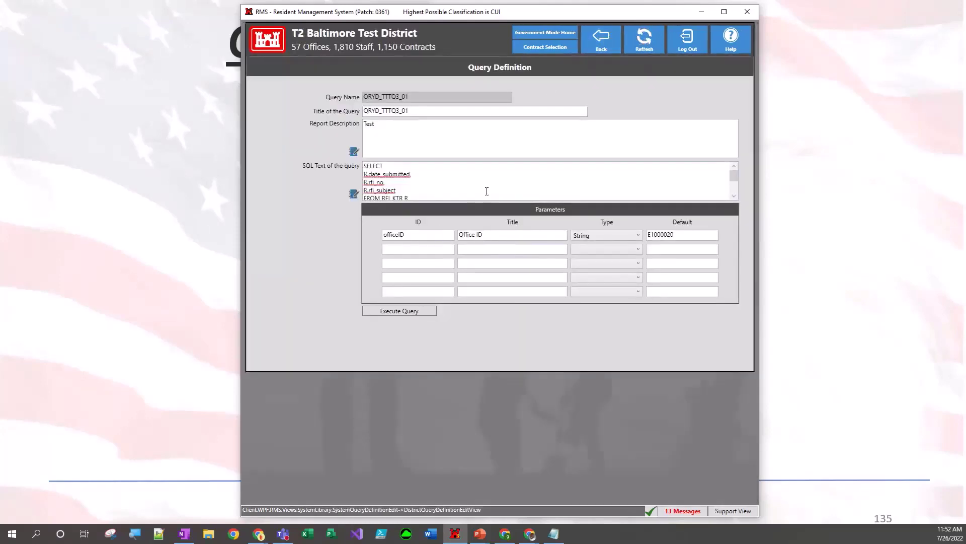
pyautogui.scroll(-2, 484, 190)
pyautogui.scroll(2, 484, 190)
pyautogui.click(354, 193)
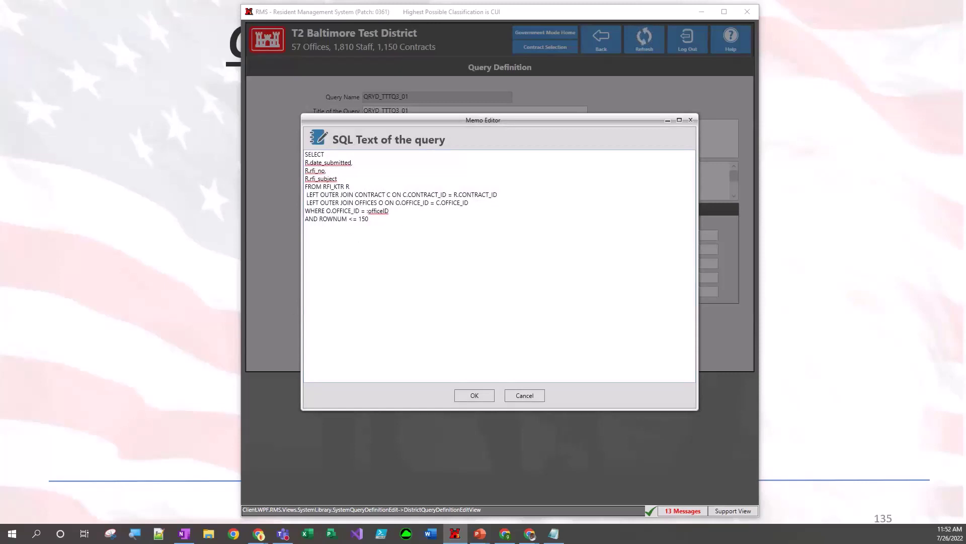
pyautogui.hotkey('alt', 'Tab')
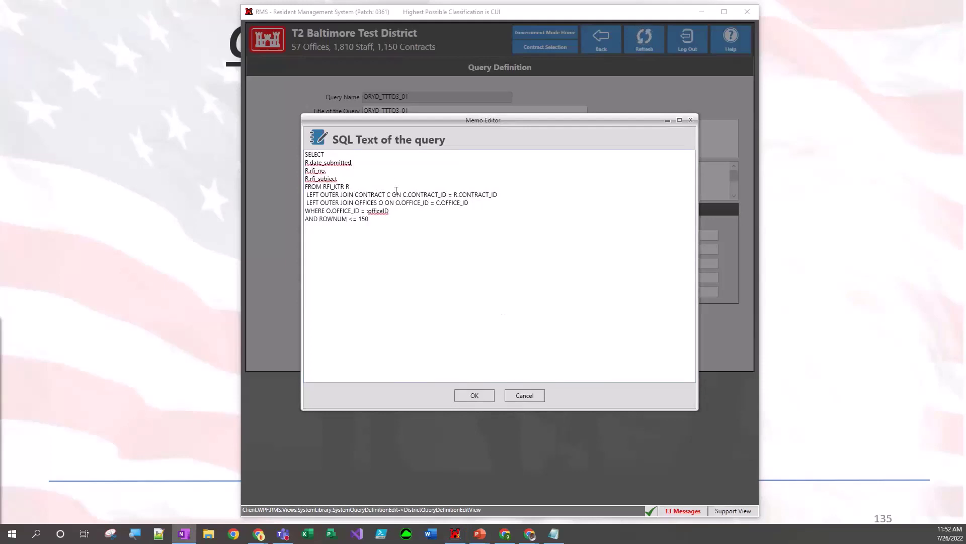
pyautogui.click(397, 207)
pyautogui.tripleClick(398, 207)
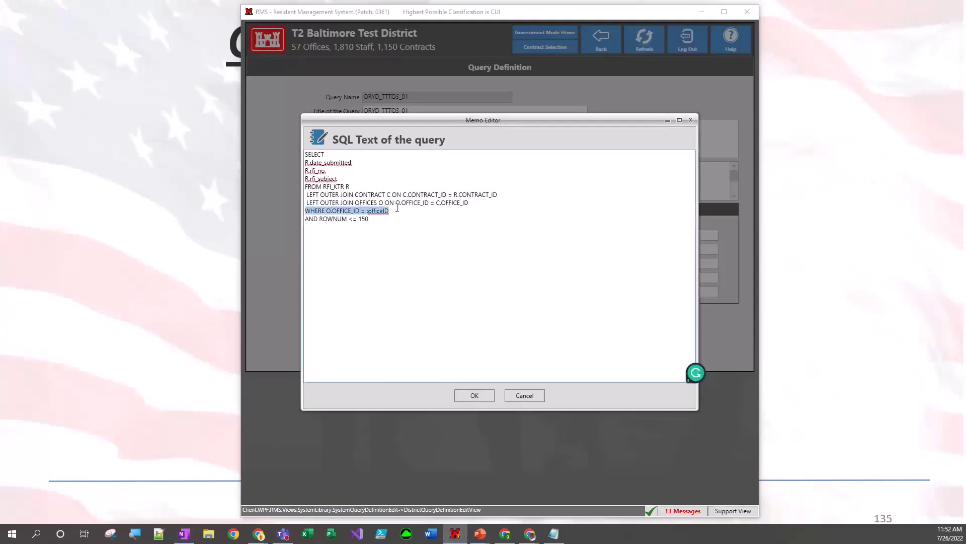
pyautogui.write('WHERE O.FLNAME = :officeName')
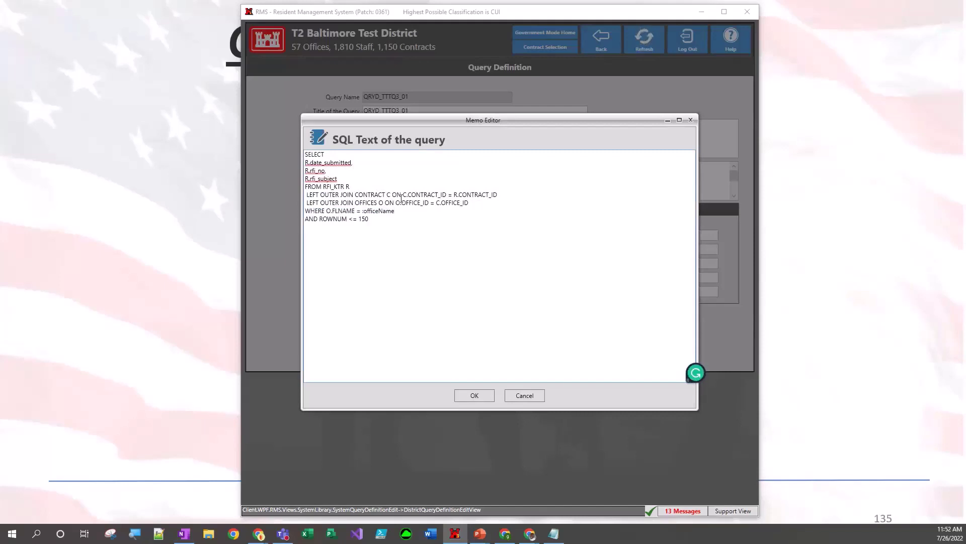
pyautogui.click(474, 396)
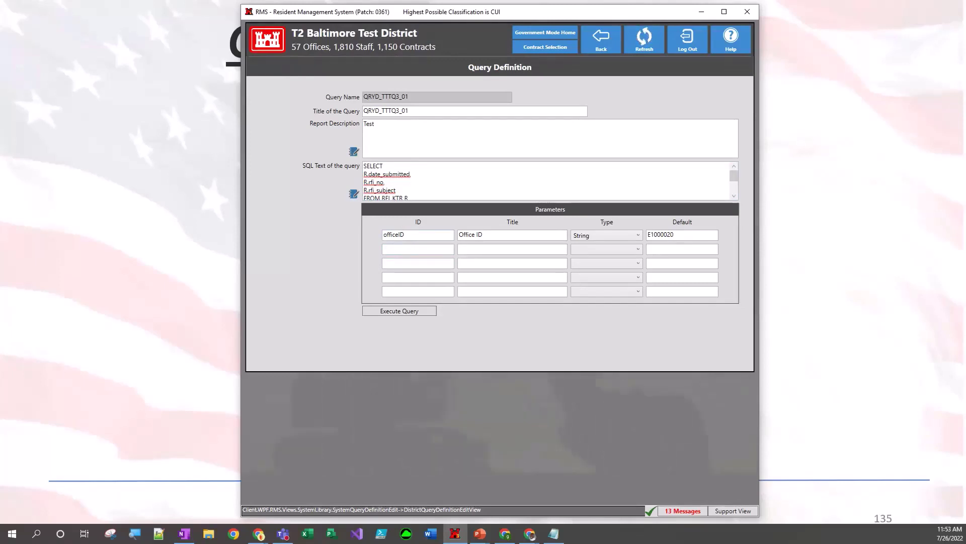
# Change the first query parameter's ID to officeName and its title to Office Name.
pyautogui.doubleClick(404, 235)
pyautogui.write('officeName')
pyautogui.click(488, 235)
pyautogui.click(488, 236)
pyautogui.press('BackSpace')
pyautogui.press('BackSpace')
pyautogui.press('BackSpace')
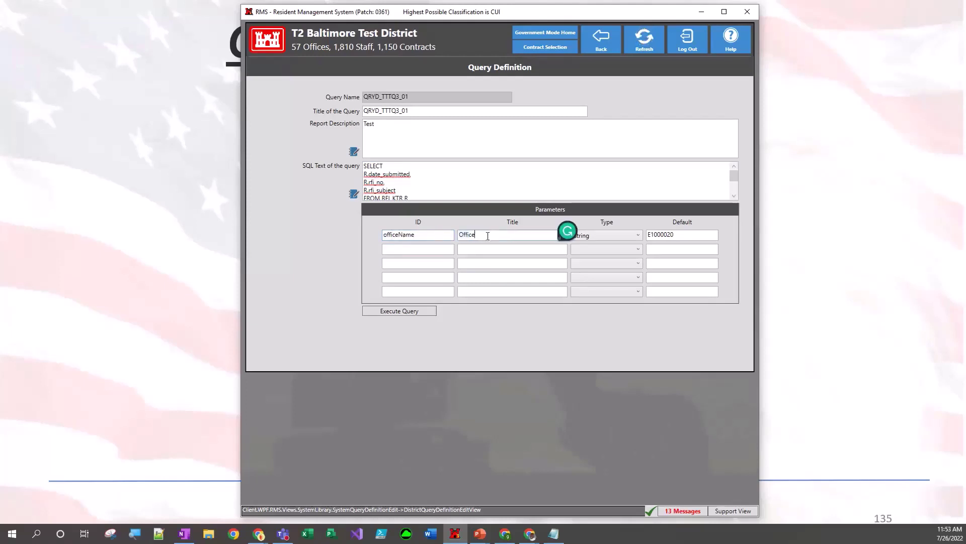
pyautogui.write('Name')
# Set the Office Name parameter's default to Baltimore ** TEST ** Area and open the query's parameter entry for execution.
pyautogui.click(701, 235)
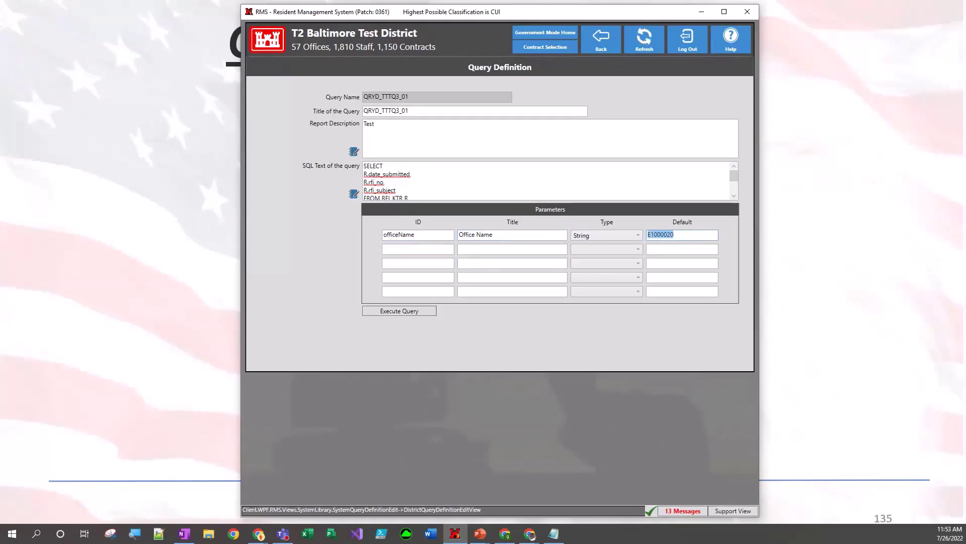
pyautogui.click(184, 533)
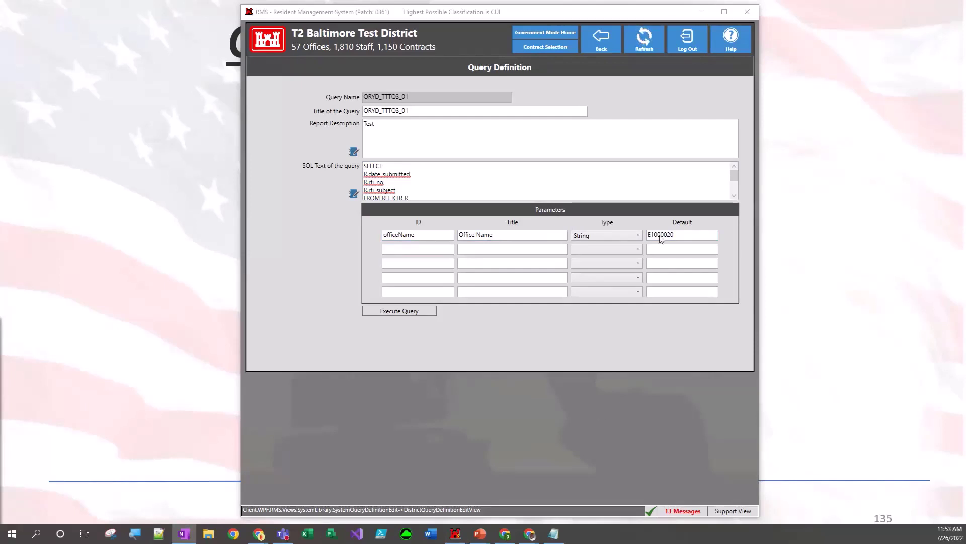
pyautogui.click(678, 235)
pyautogui.hotkey('ctrl', 'a')
pyautogui.press('BackSpace')
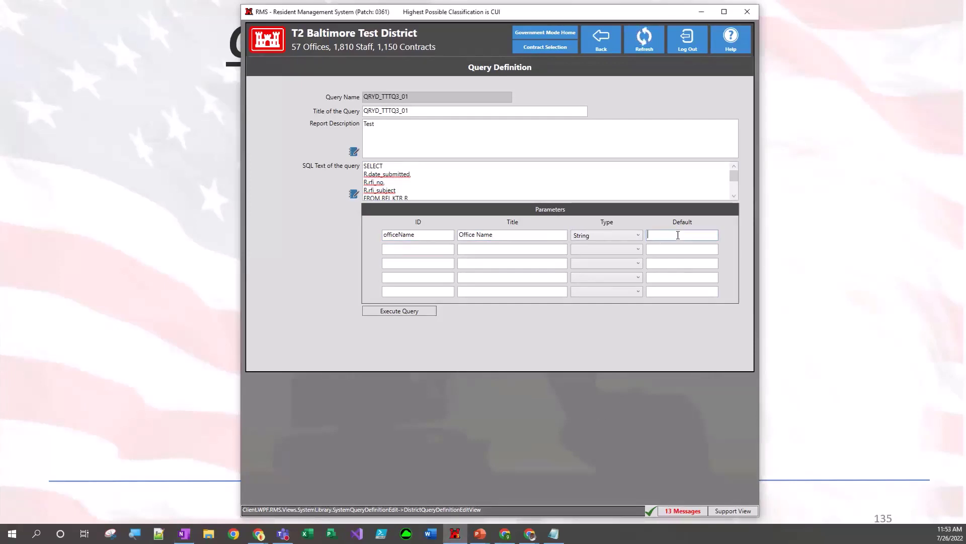
pyautogui.write('Baltimore ** TEST ** Area')
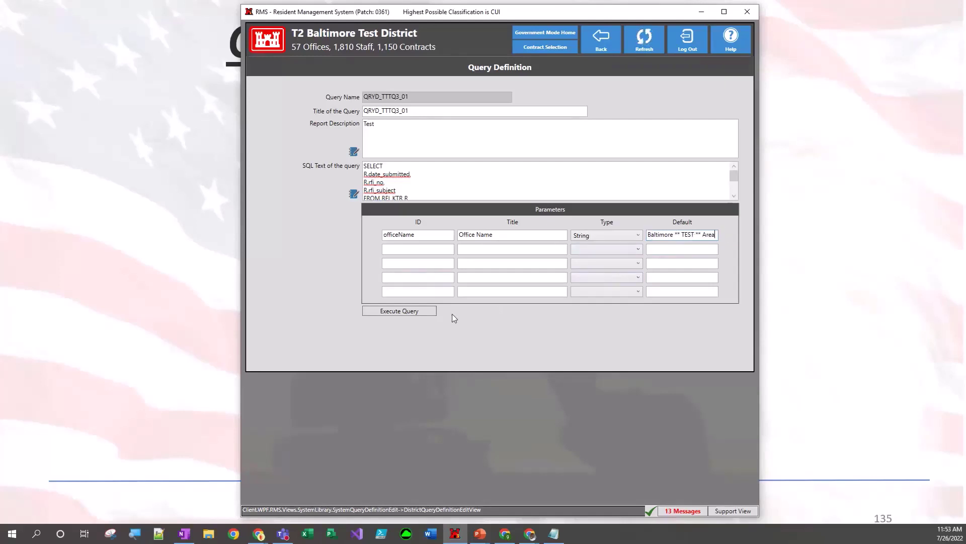
pyautogui.click(403, 312)
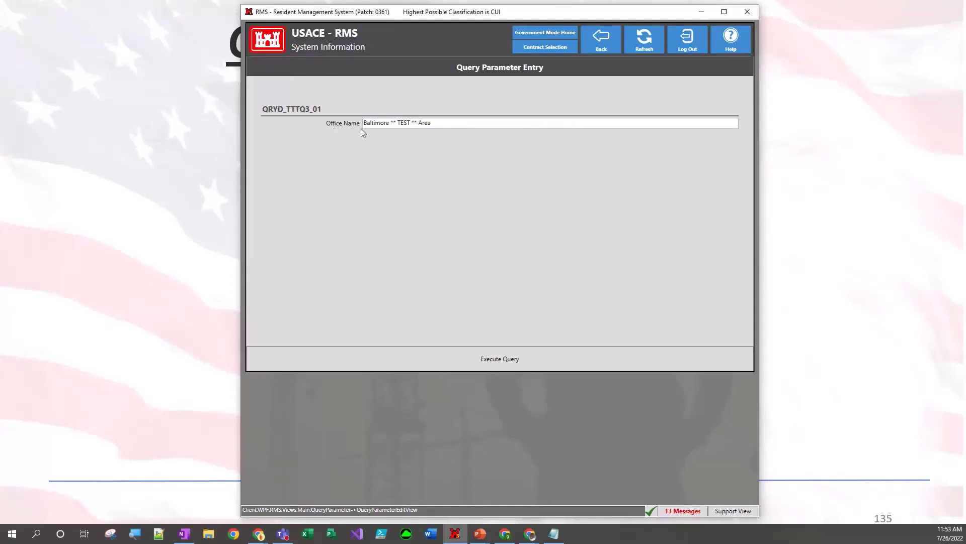
# Execute the query with Office Name Baltimore ** TEST ** Area and look through the returned RFIs.
pyautogui.tripleClick(427, 124)
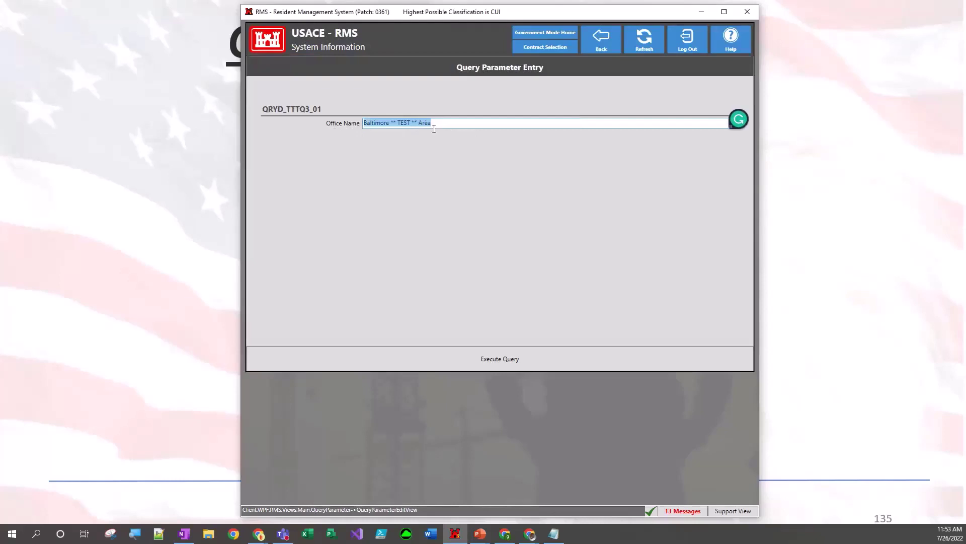
pyautogui.click(484, 358)
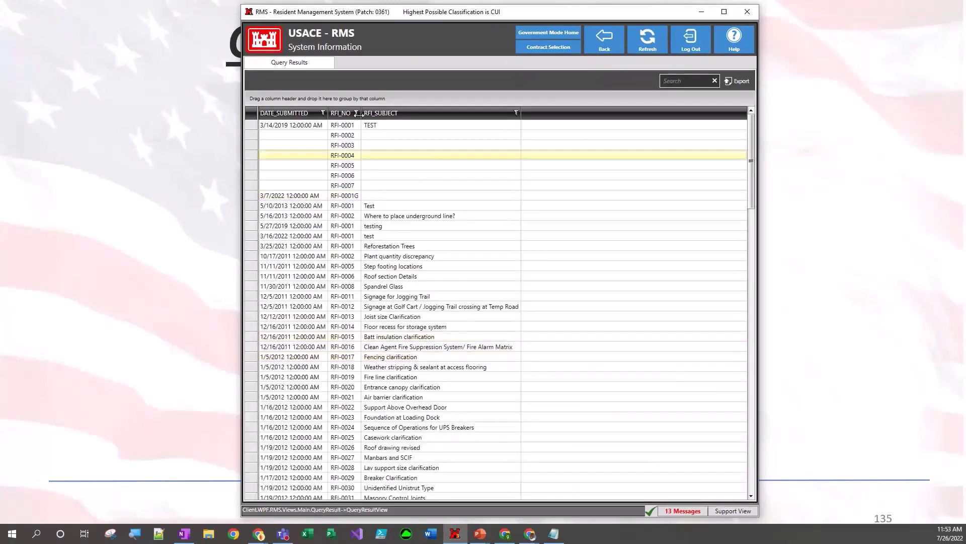
pyautogui.scroll(-8, 453, 282)
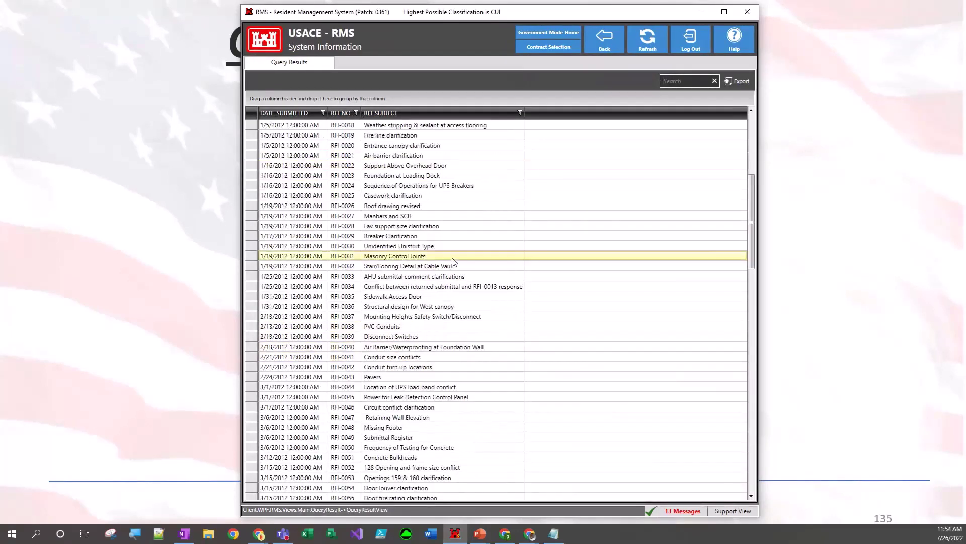
pyautogui.scroll(3, 454, 263)
pyautogui.scroll(5, 454, 261)
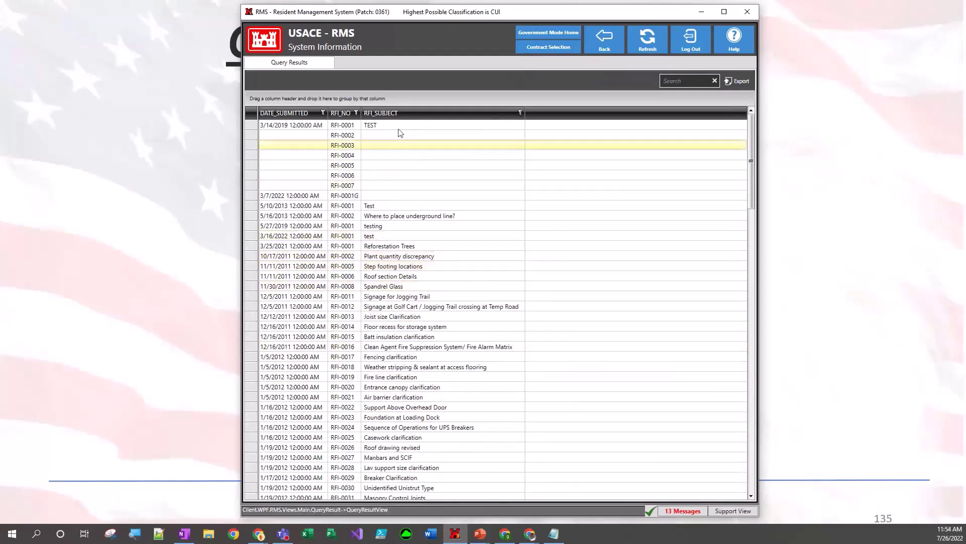
# Leave the query definition and add a new custom report to the district's Custom Reports.
pyautogui.click(605, 44)
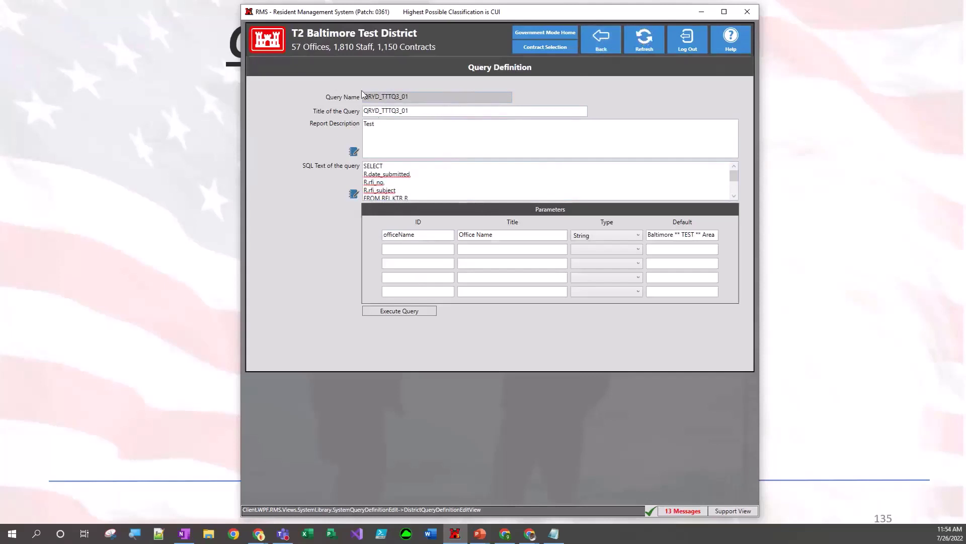
pyautogui.moveTo(425, 100)
pyautogui.click(604, 46)
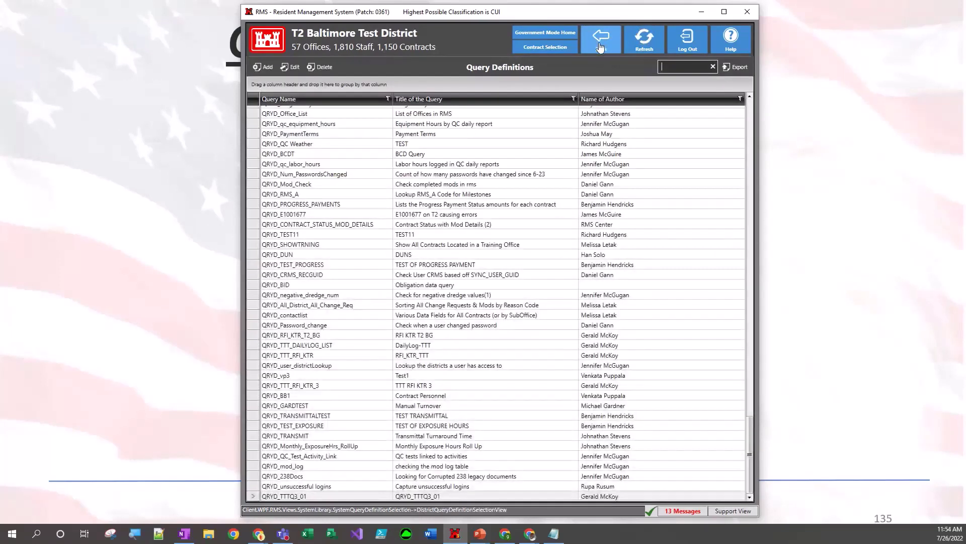
pyautogui.click(600, 46)
pyautogui.click(451, 375)
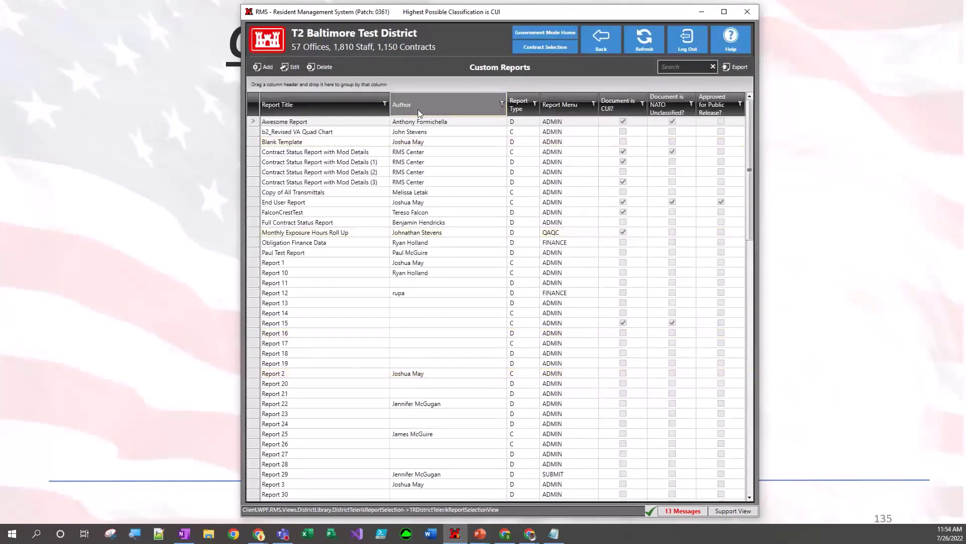
pyautogui.click(261, 68)
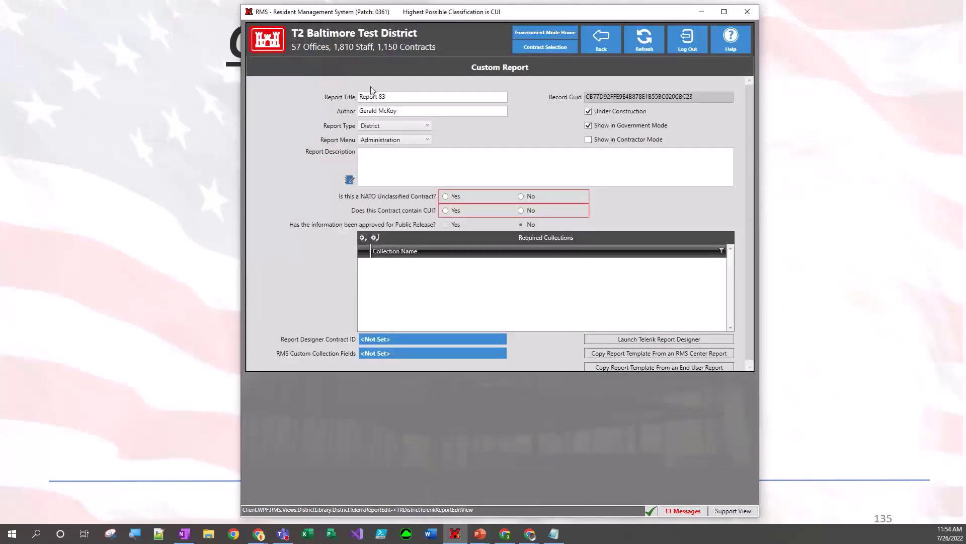
# Title the report Report 83-TTTQ3-02 and answer No to both the NATO Unclassified and CUI questions.
pyautogui.click(394, 96)
pyautogui.click(396, 98)
pyautogui.write('-TTTQ3-02')
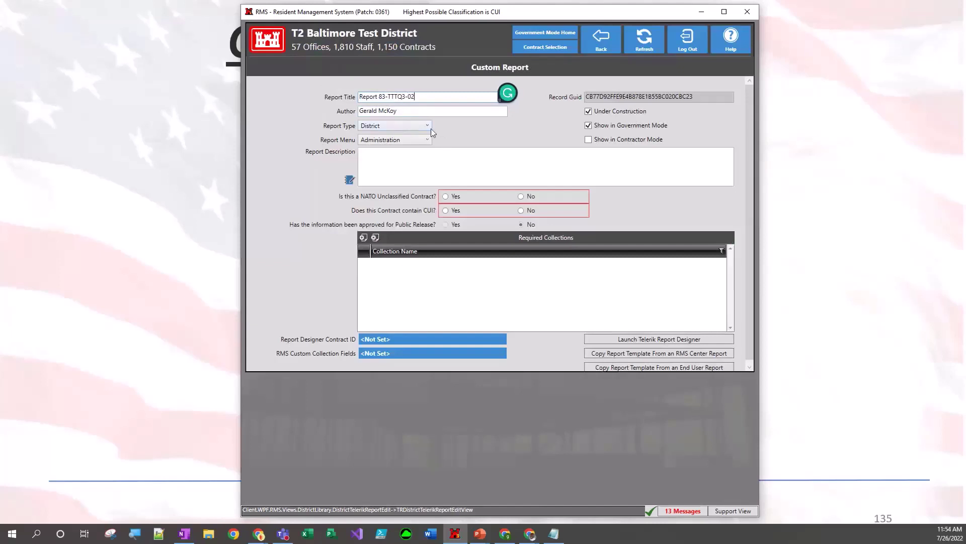
pyautogui.click(524, 197)
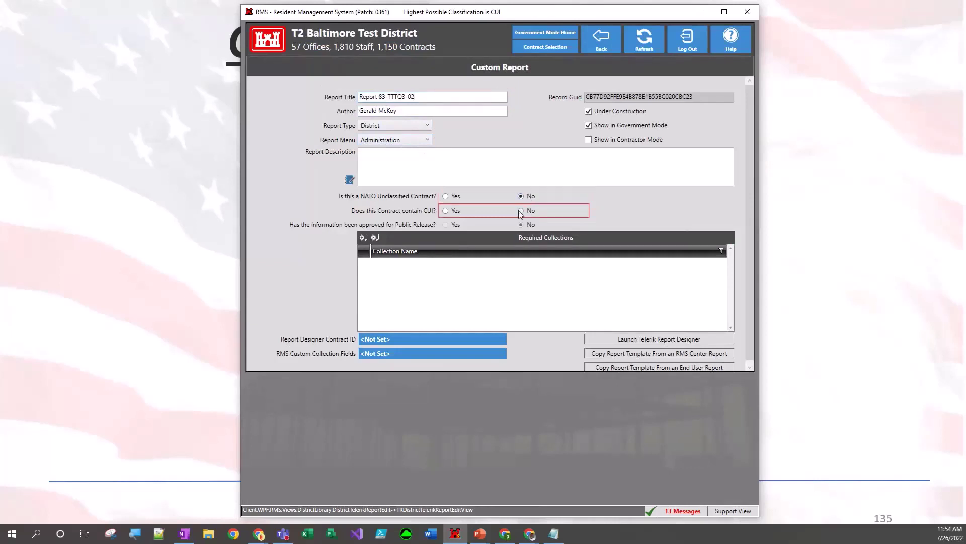
pyautogui.click(521, 211)
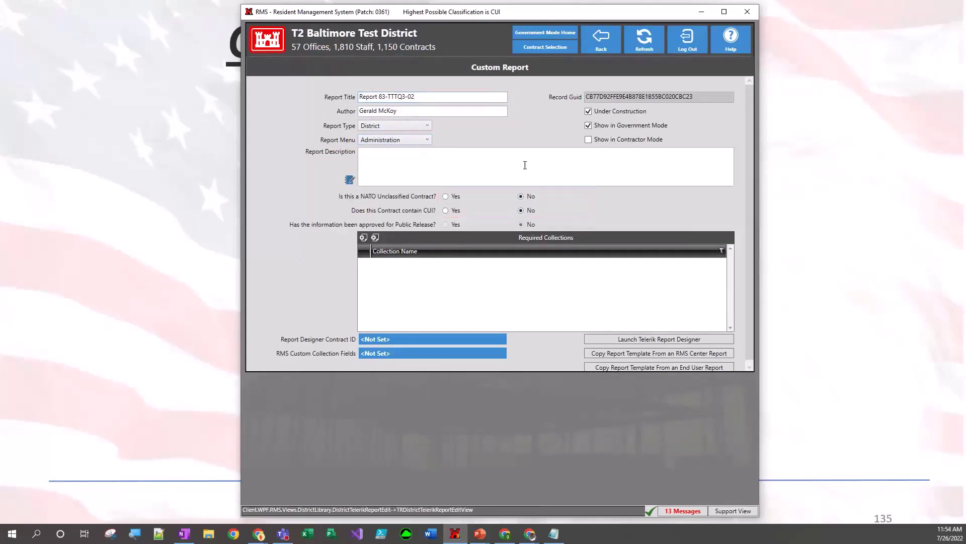
# Find the TTT collections and add QRYD_TTTQ3_01 to the report's required collections.
pyautogui.click(362, 237)
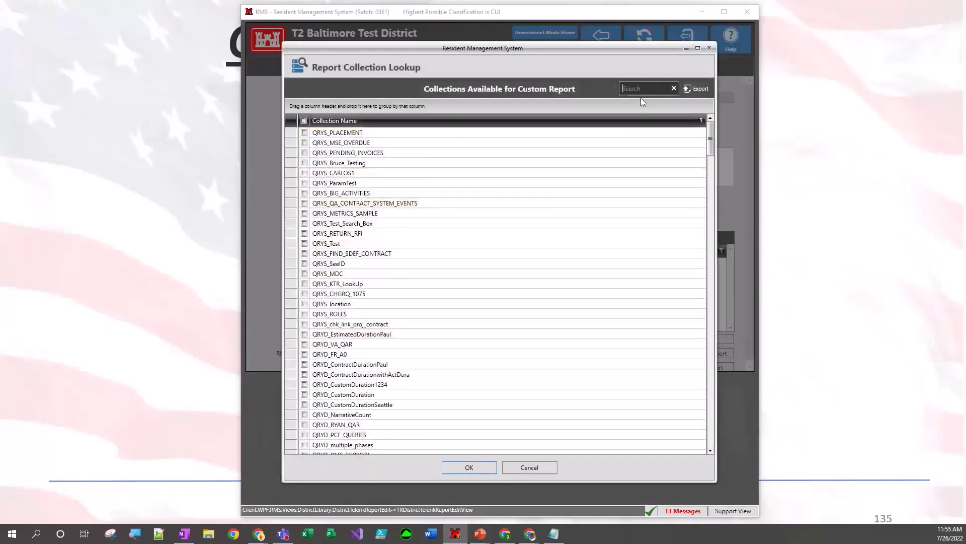
pyautogui.write('TTT')
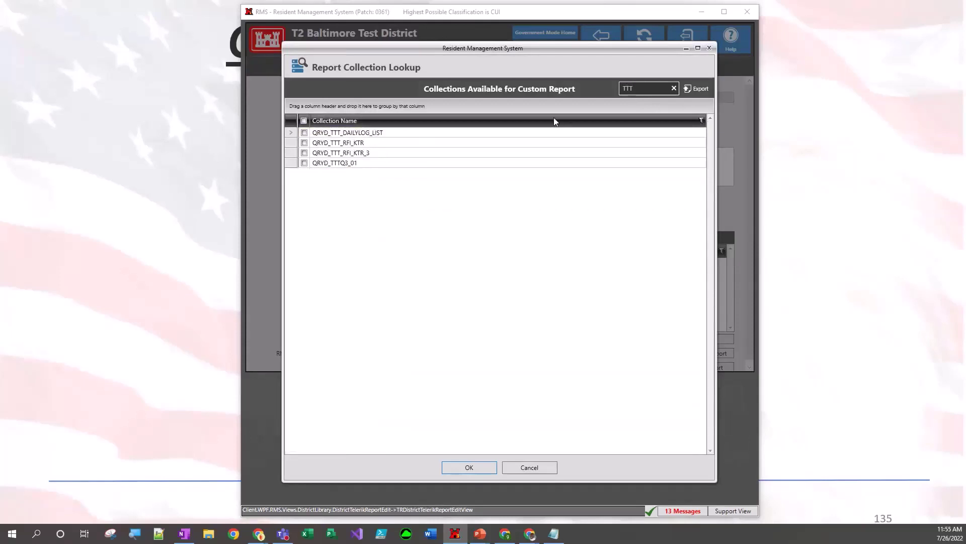
pyautogui.click(389, 166)
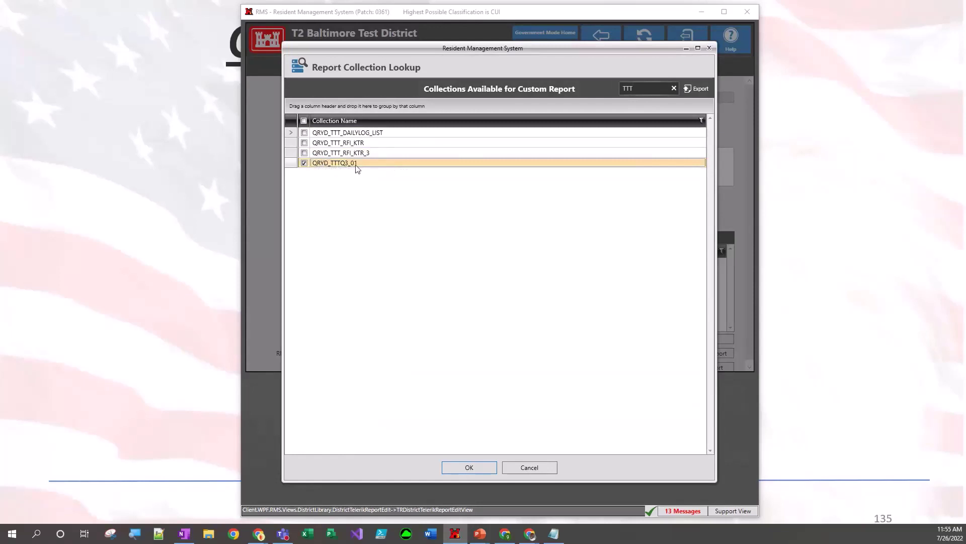
pyautogui.click(468, 468)
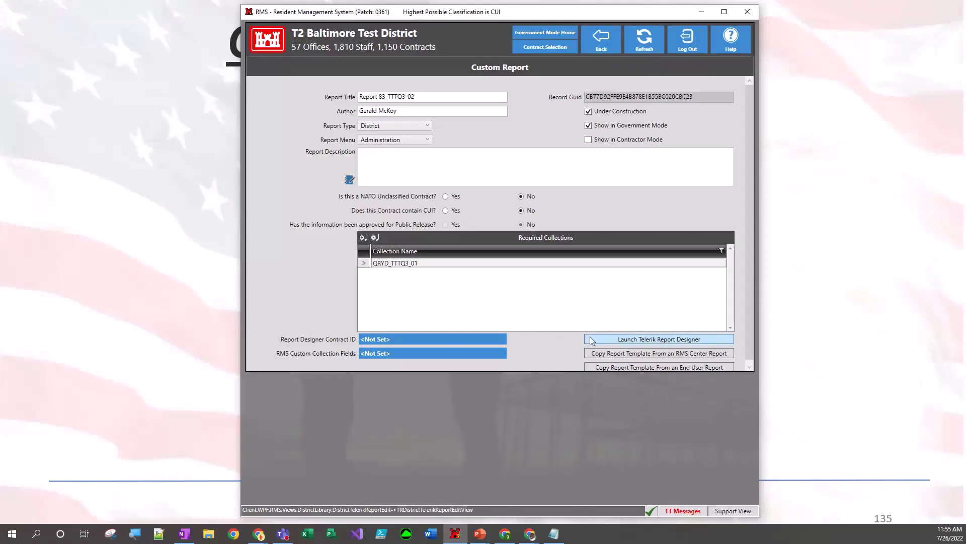
# Launch the Telerik Report Designer with the default office name, overwrite the existing template with the database version, and maximize the designer.
pyautogui.click(622, 344)
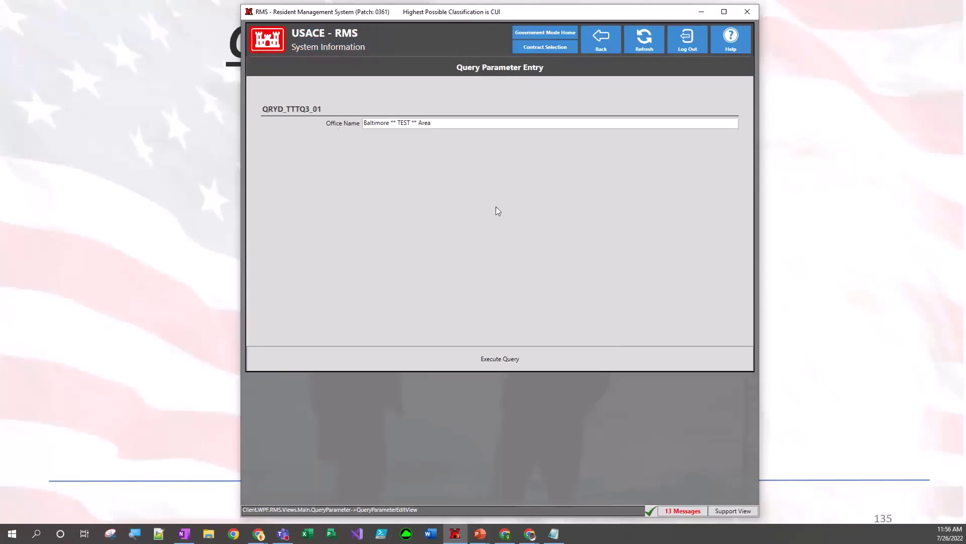
pyautogui.click(505, 362)
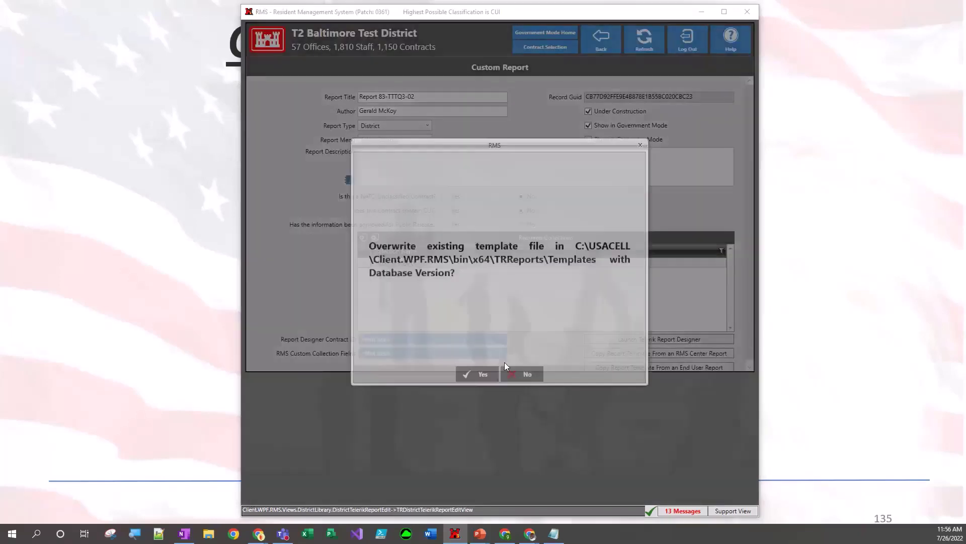
pyautogui.click(480, 373)
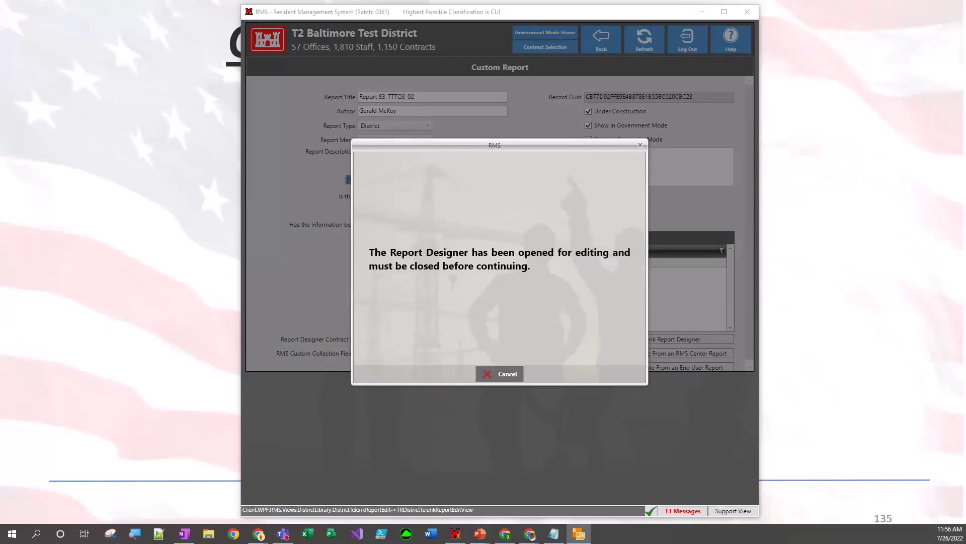
pyautogui.moveTo(494, 472); pyautogui.dragTo(423, 95)
pyautogui.doubleClick(422, 96)
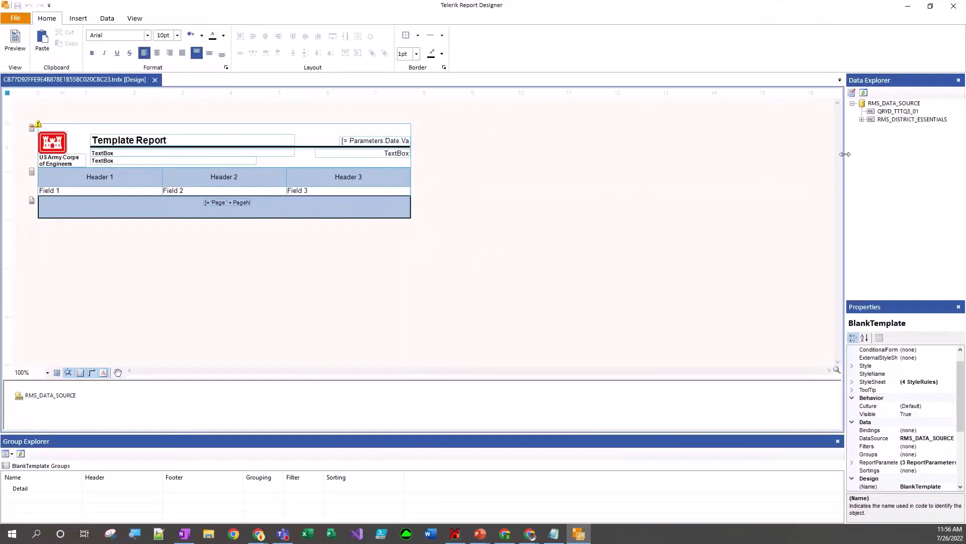
# Widen the data source tree's area and examine the QRYD_TTTQ3_01 entry and the fields under RMS_DISTRICT_ESSENTIALS.
pyautogui.moveTo(846, 154); pyautogui.dragTo(737, 165)
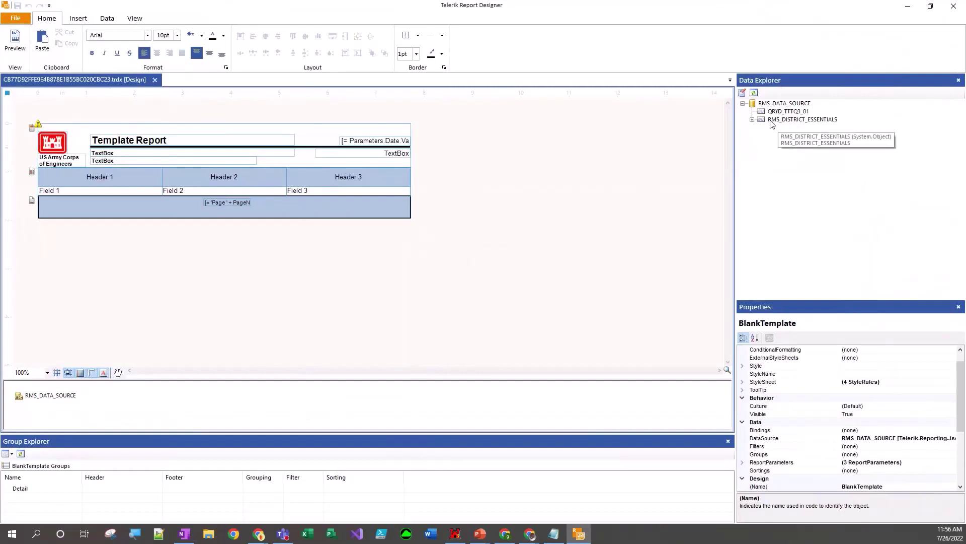
pyautogui.click(753, 123)
pyautogui.click(752, 120)
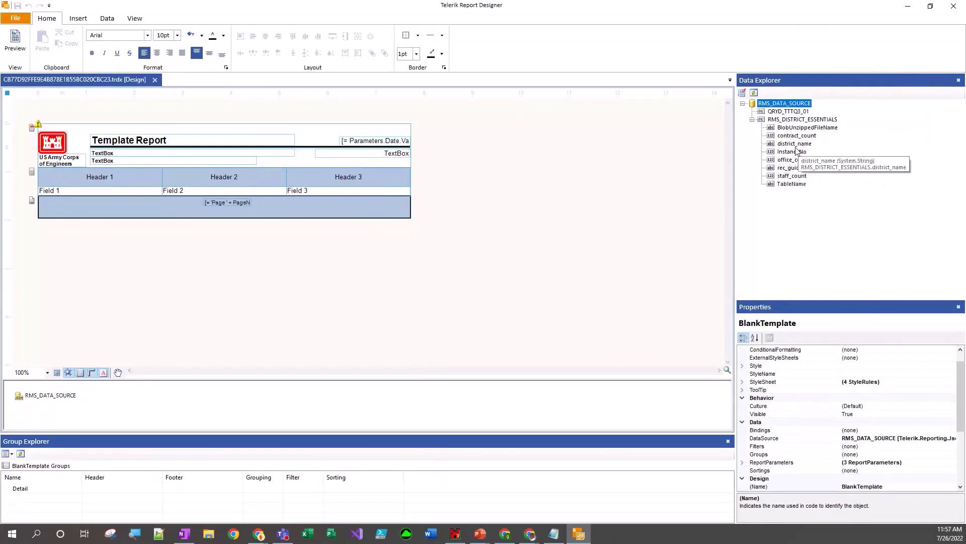
pyautogui.click(778, 112)
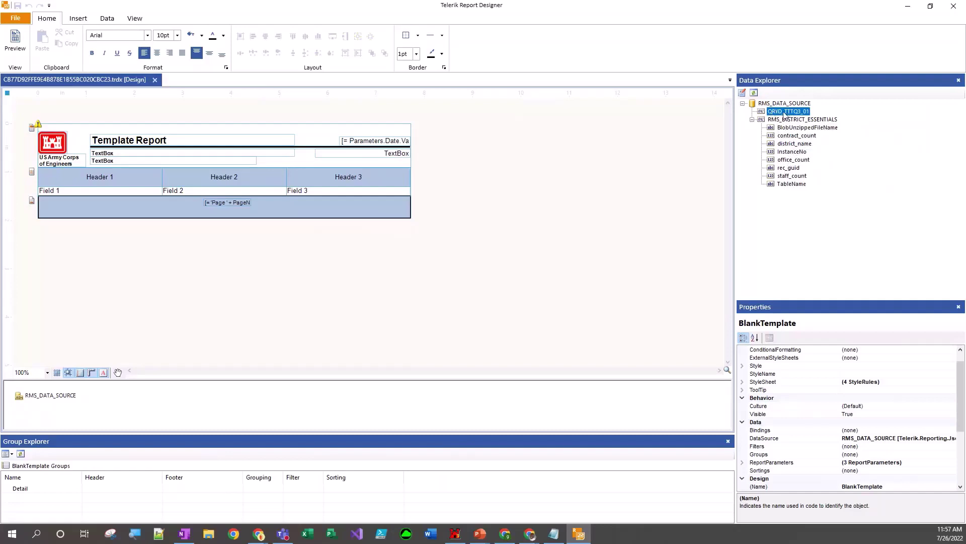
pyautogui.click(752, 119)
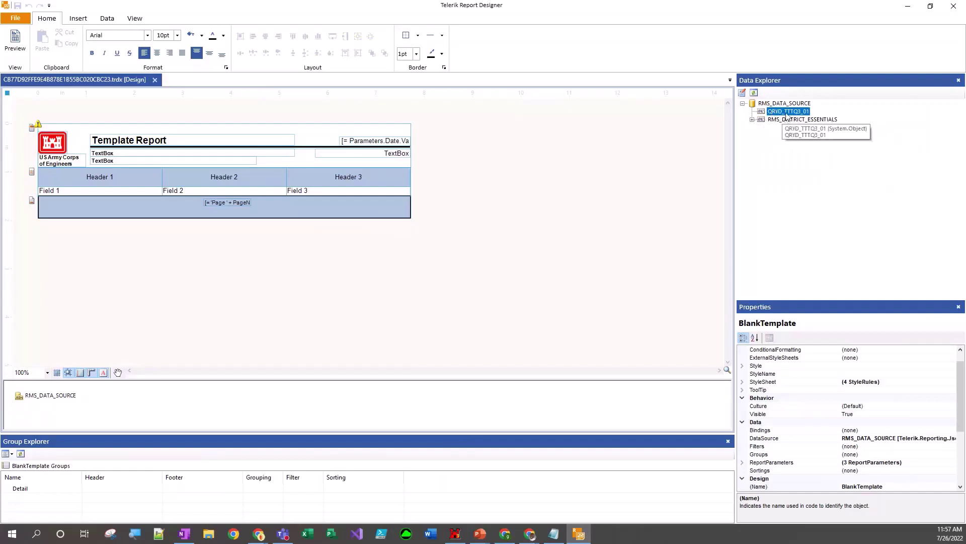
pyautogui.moveTo(787, 113); pyautogui.dragTo(768, 111)
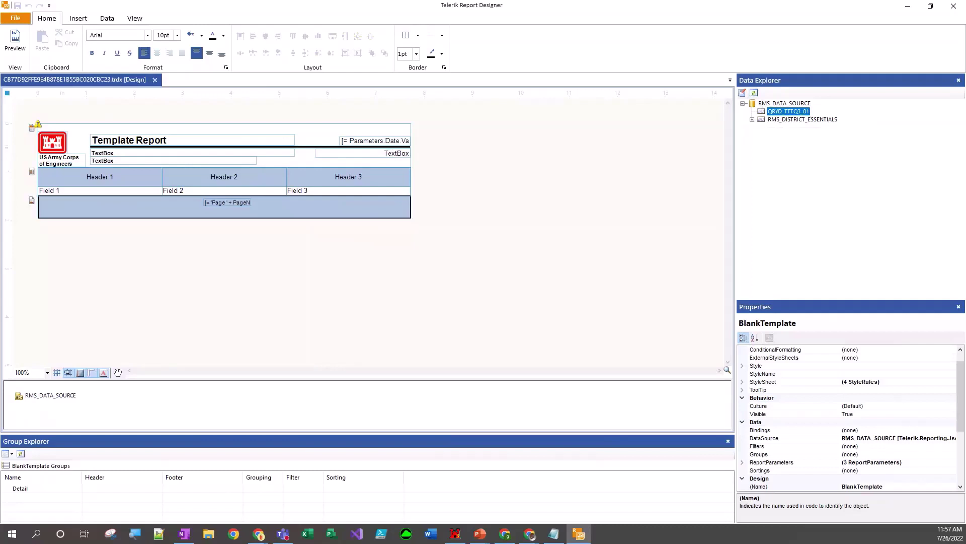
# Insert the district_name field from RMS_DISTRICT_ESSENTIALS into the report's header area.
pyautogui.click(752, 119)
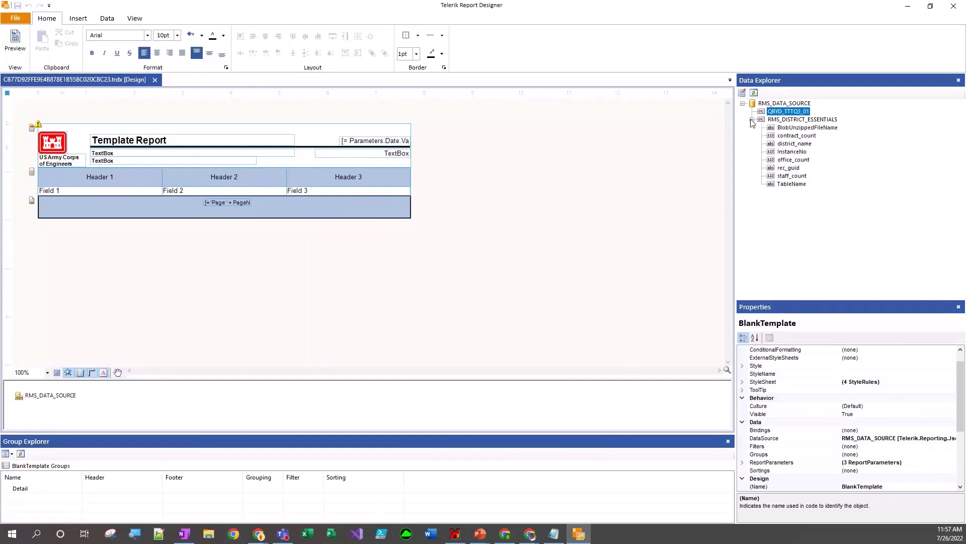
pyautogui.click(796, 144)
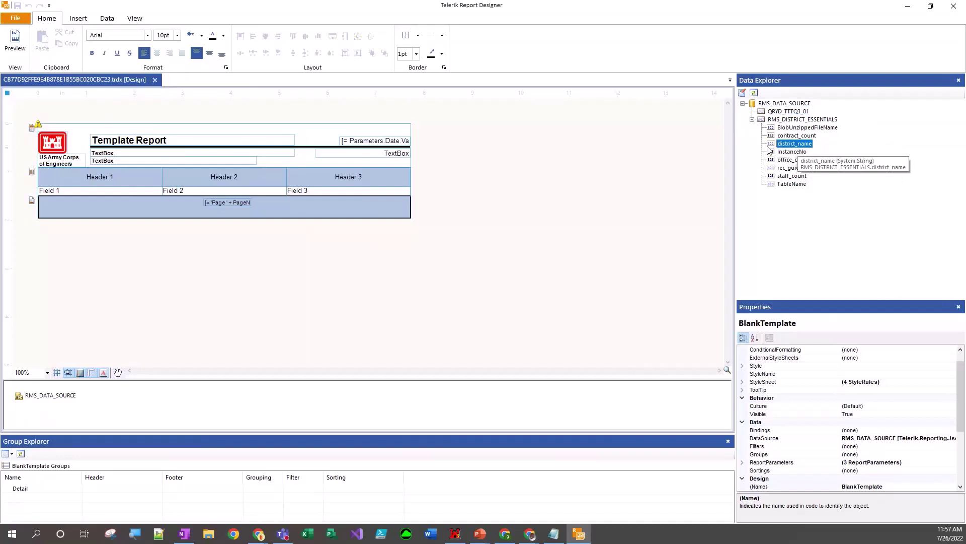
pyautogui.moveTo(769, 148); pyautogui.dragTo(296, 161)
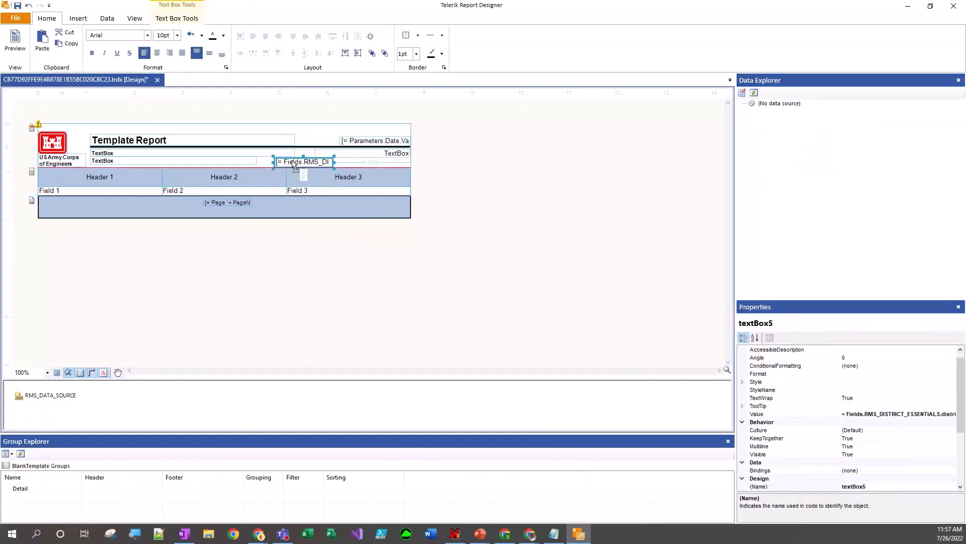
# Replace the placeholder text box directly beneath the Template Report title with the district_name field, widened to fit its full expression.
pyautogui.click(247, 155)
pyautogui.press('Delete')
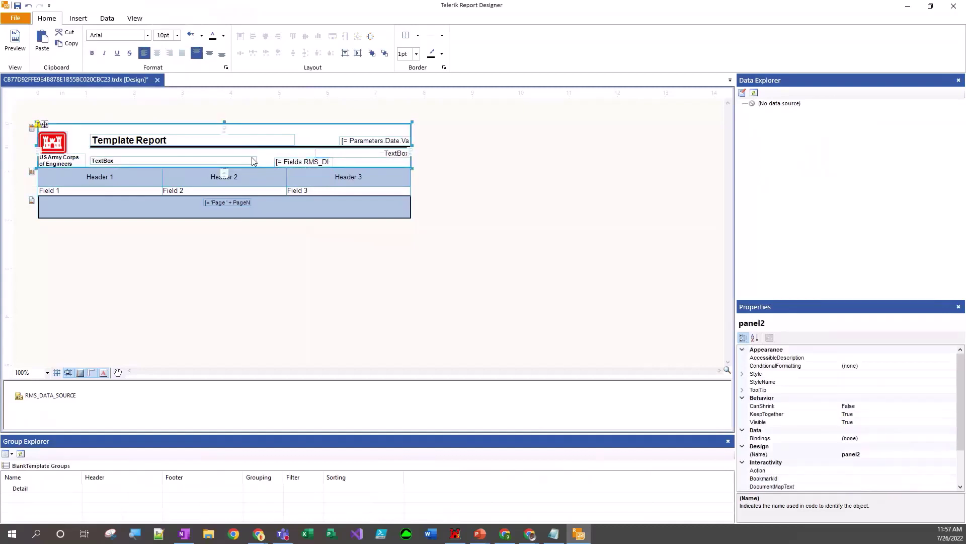
pyautogui.click(291, 163)
pyautogui.moveTo(290, 163); pyautogui.dragTo(107, 158)
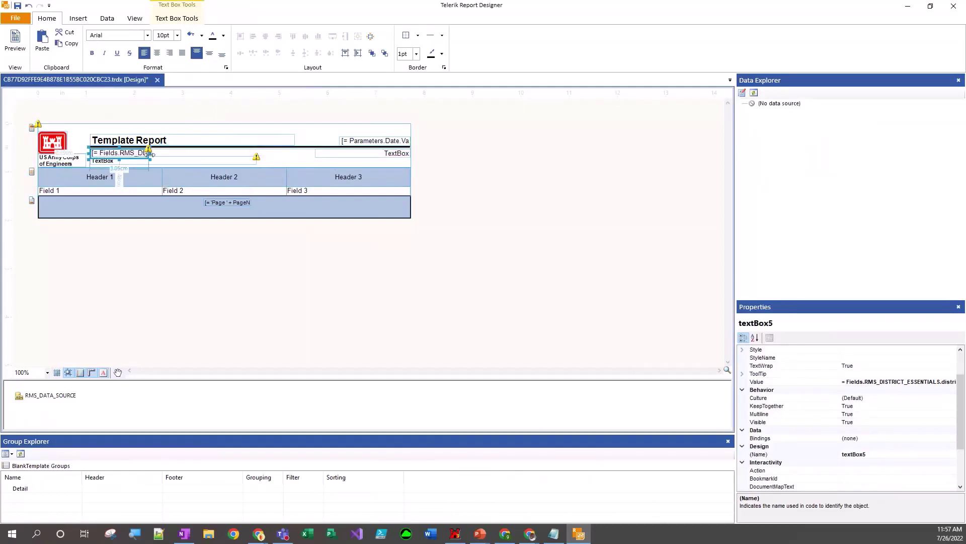
pyautogui.moveTo(150, 153); pyautogui.dragTo(271, 153)
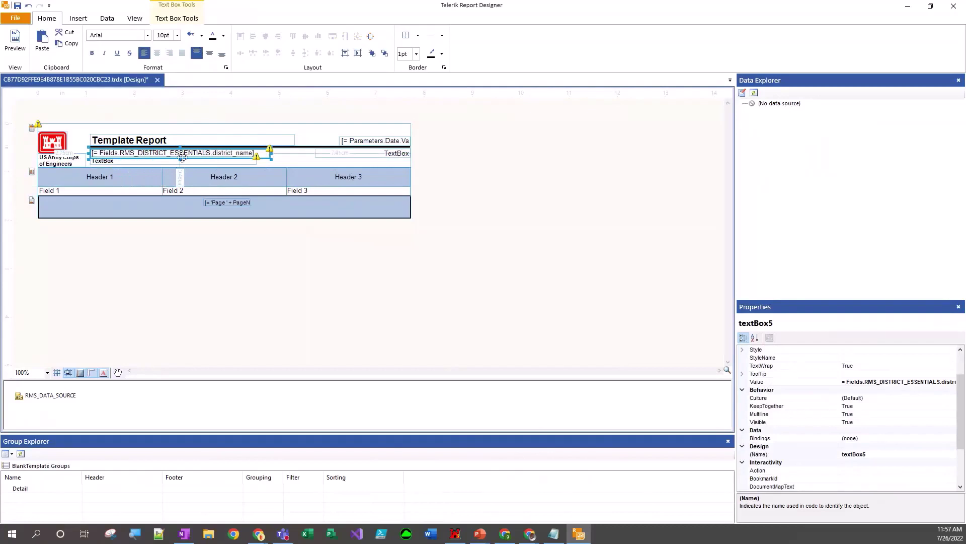
pyautogui.moveTo(182, 158); pyautogui.dragTo(180, 157)
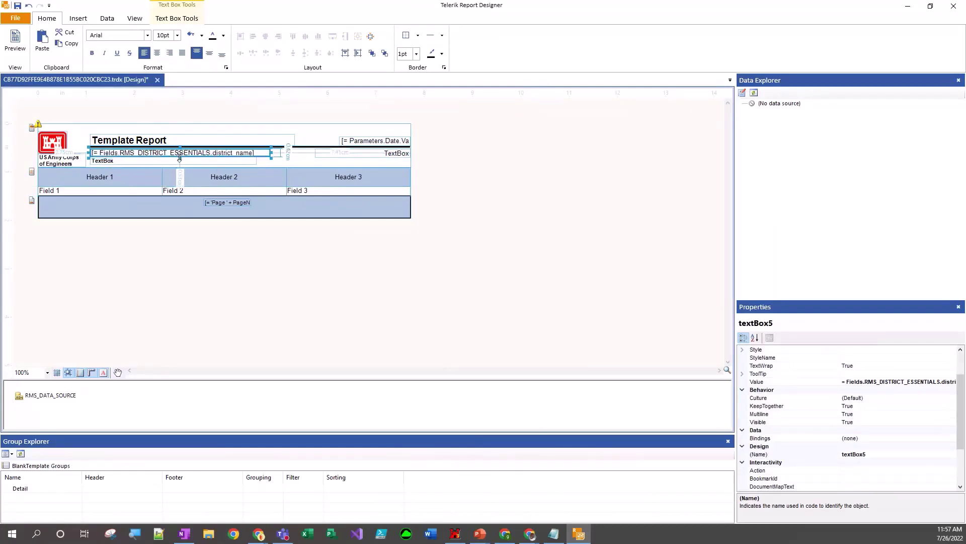
pyautogui.click(284, 159)
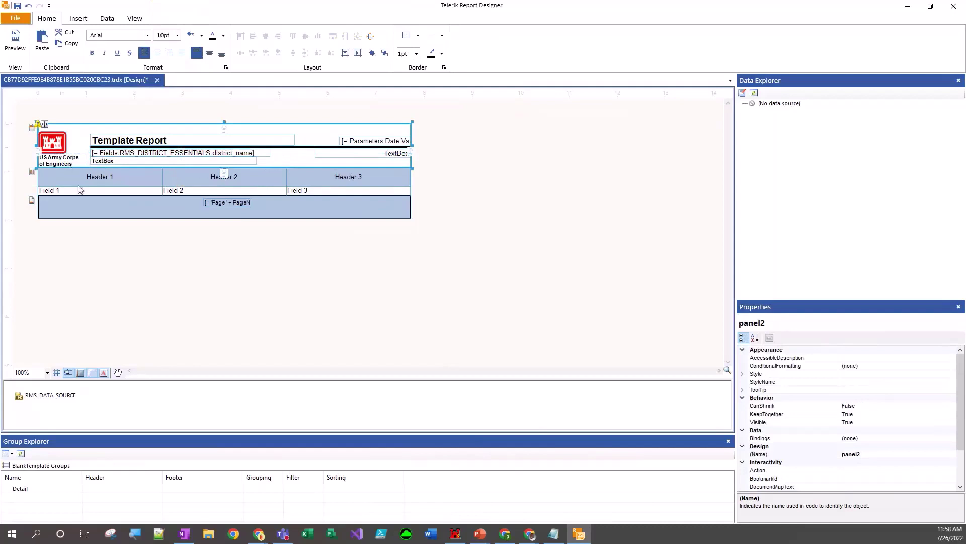
# Preview the report, check it in print layout, and return to the design view.
pyautogui.click(13, 43)
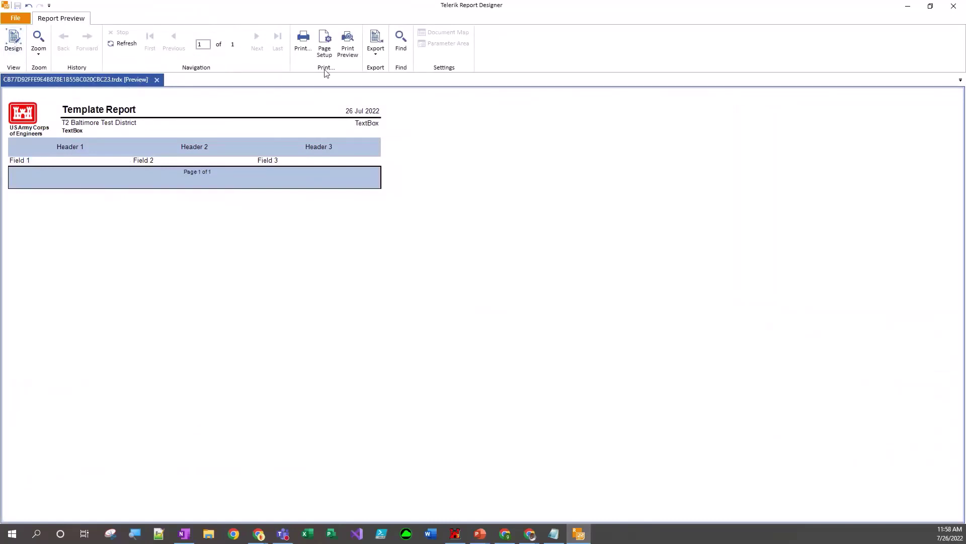
pyautogui.click(351, 46)
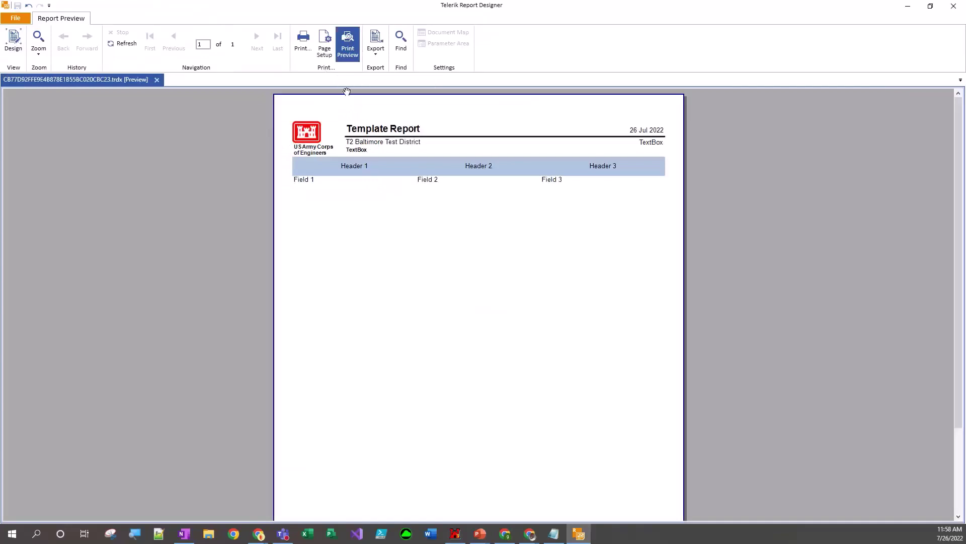
pyautogui.click(9, 49)
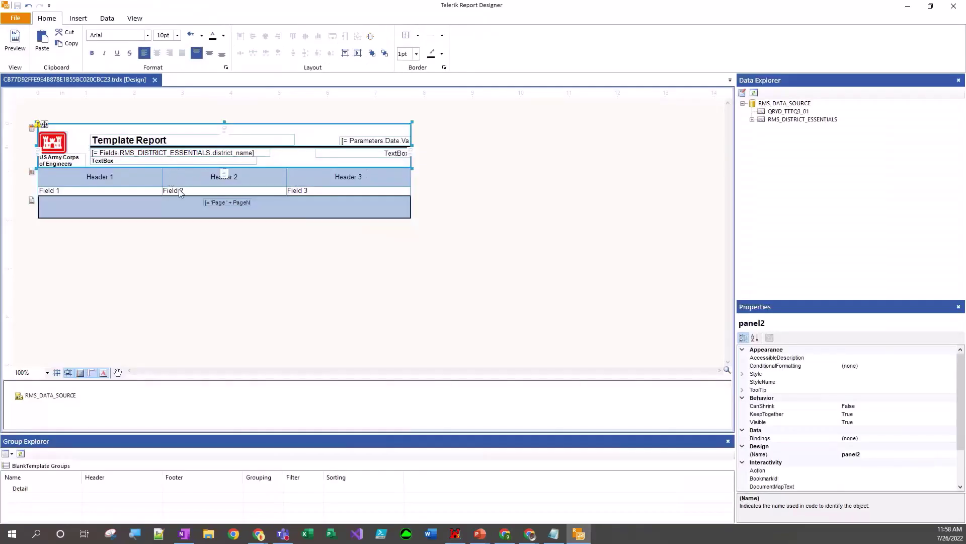
# Change the report title from the template text to District RFI Report.
pyautogui.click(185, 140)
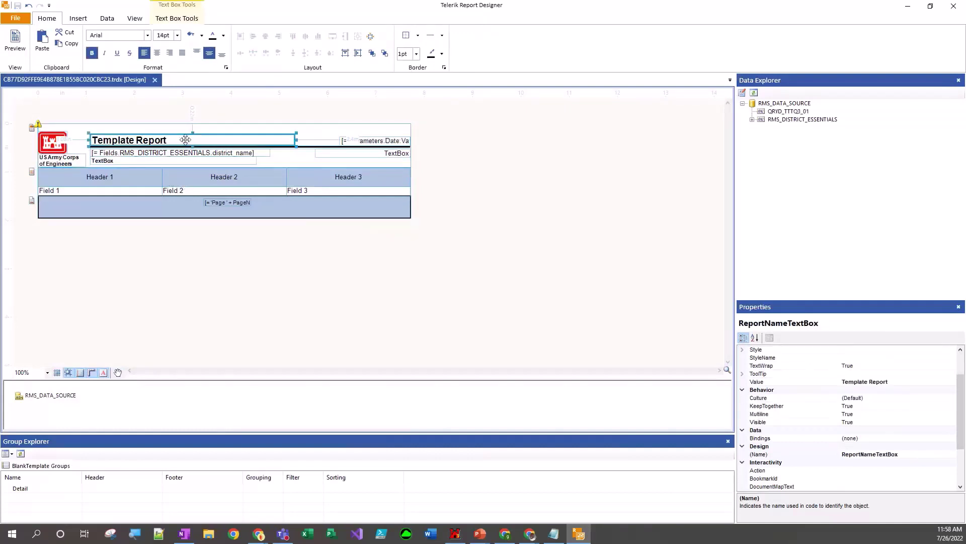
pyautogui.write('District')
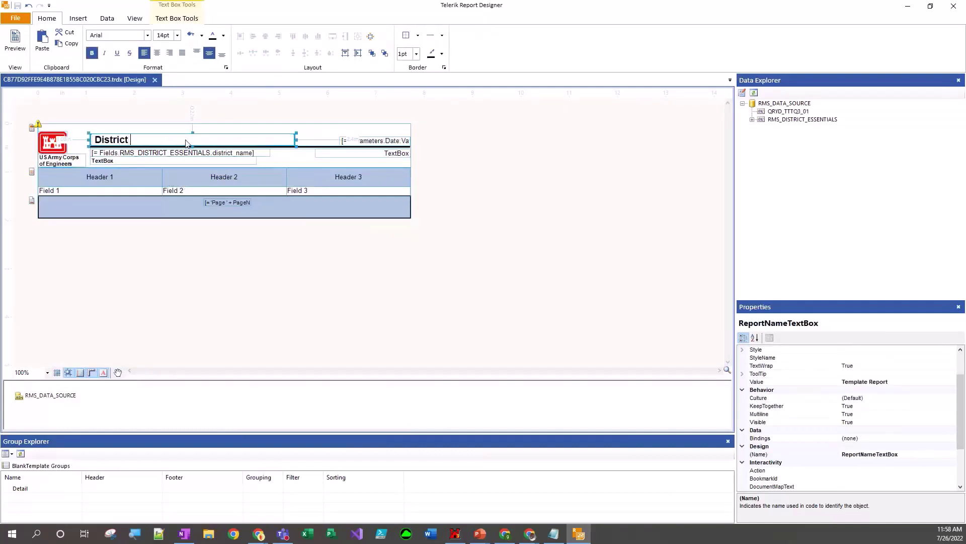
pyautogui.write(' RFI Report')
# Left-align the text of the three header cells in the table's header row.
pyautogui.moveTo(122, 180); pyautogui.dragTo(312, 176)
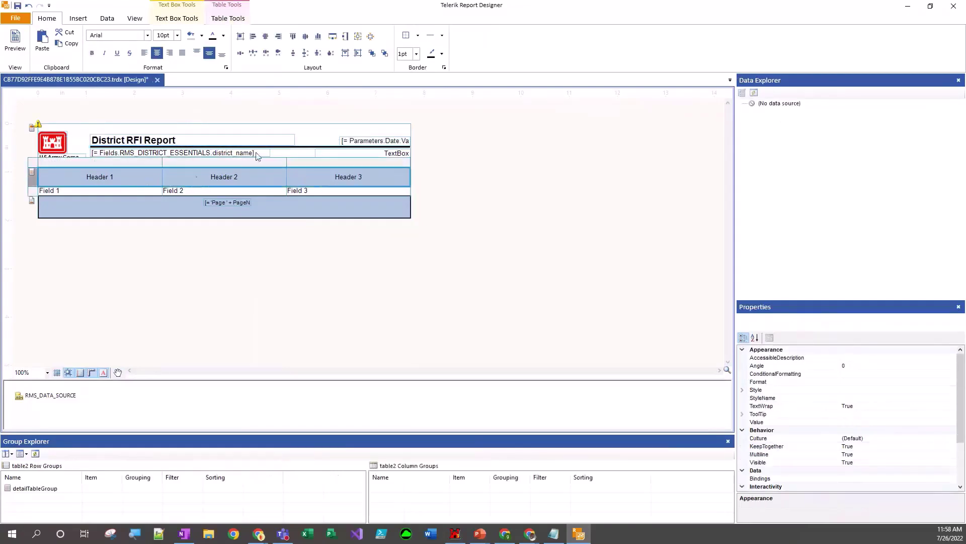
pyautogui.click(144, 52)
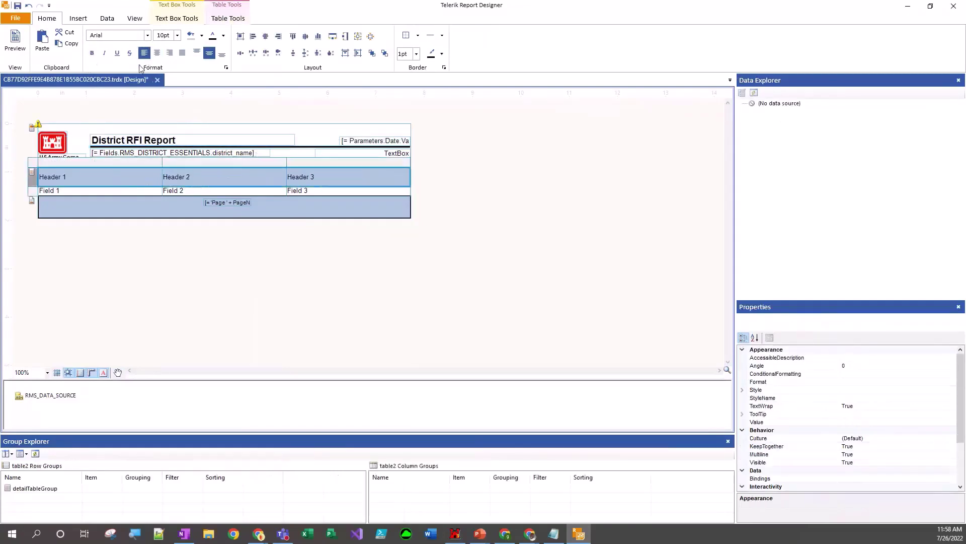
pyautogui.click(89, 229)
# Add a binding to the whole table that sets its DataSource property to = Fields.QRYD_TTTQ3_01.
pyautogui.click(88, 174)
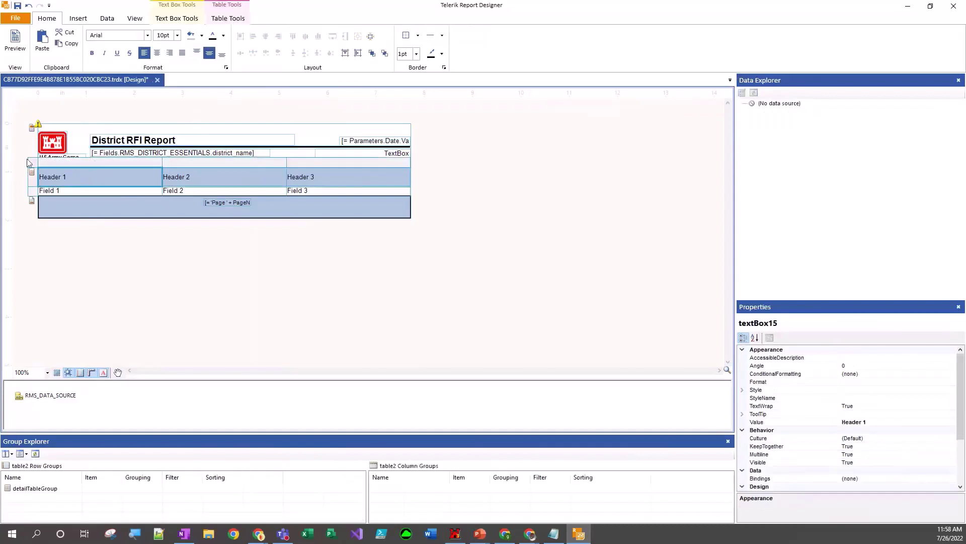
pyautogui.click(36, 165)
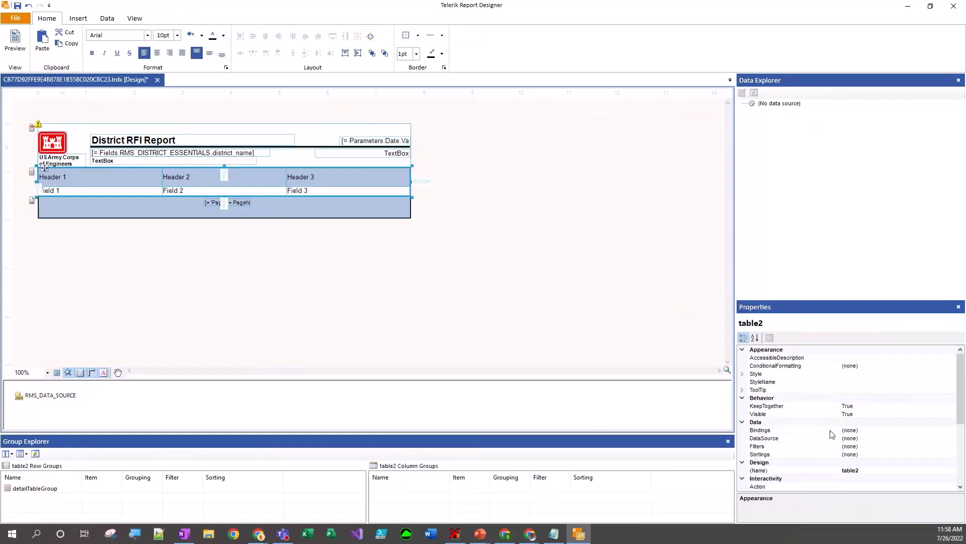
pyautogui.click(859, 430)
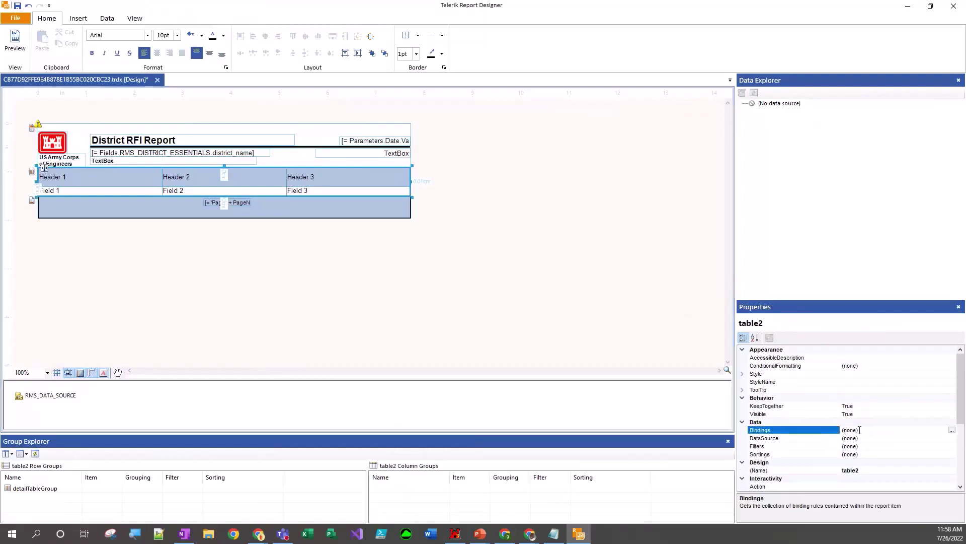
pyautogui.click(952, 430)
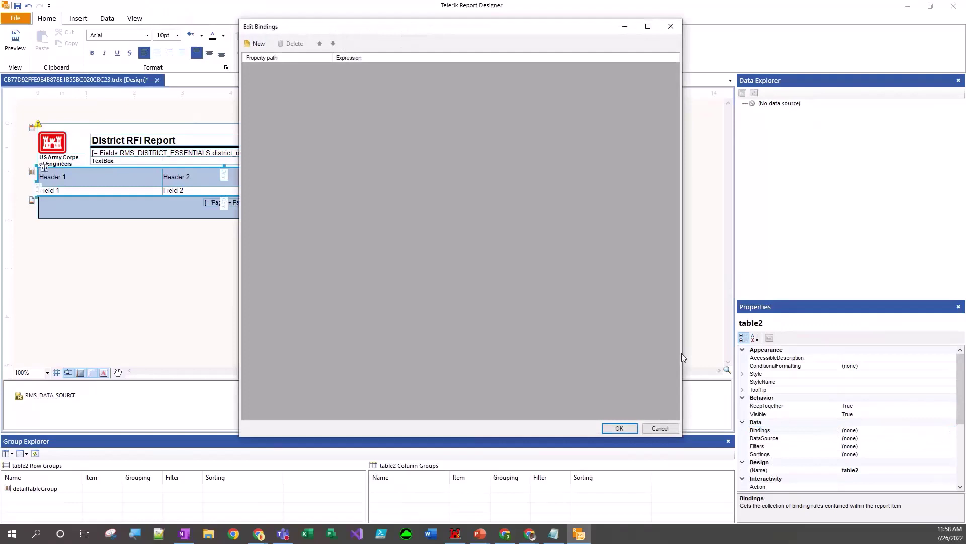
pyautogui.click(258, 44)
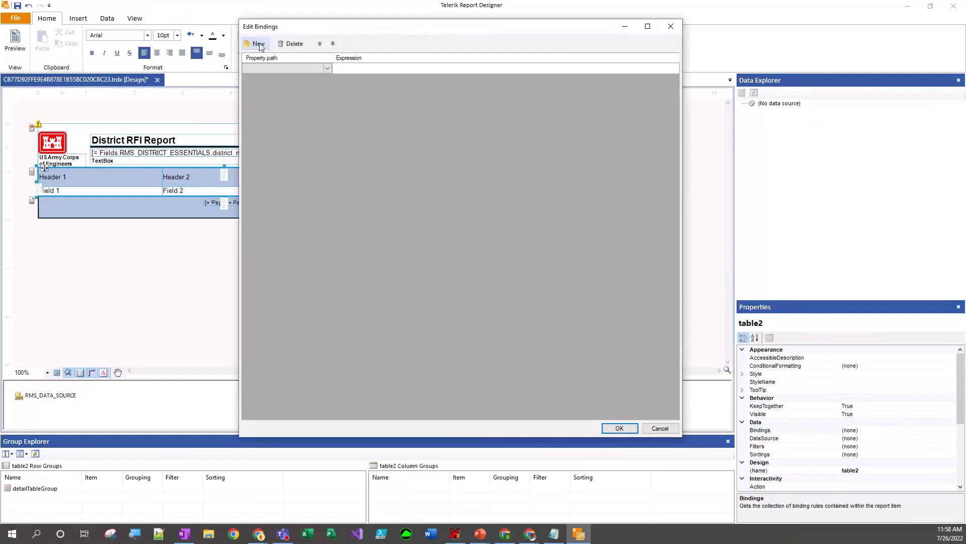
pyautogui.click(328, 68)
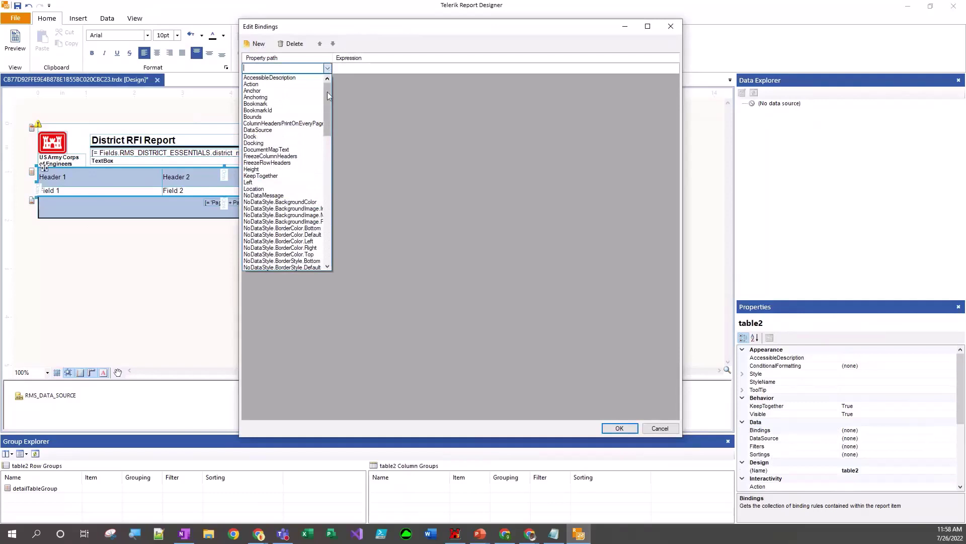
pyautogui.click(277, 131)
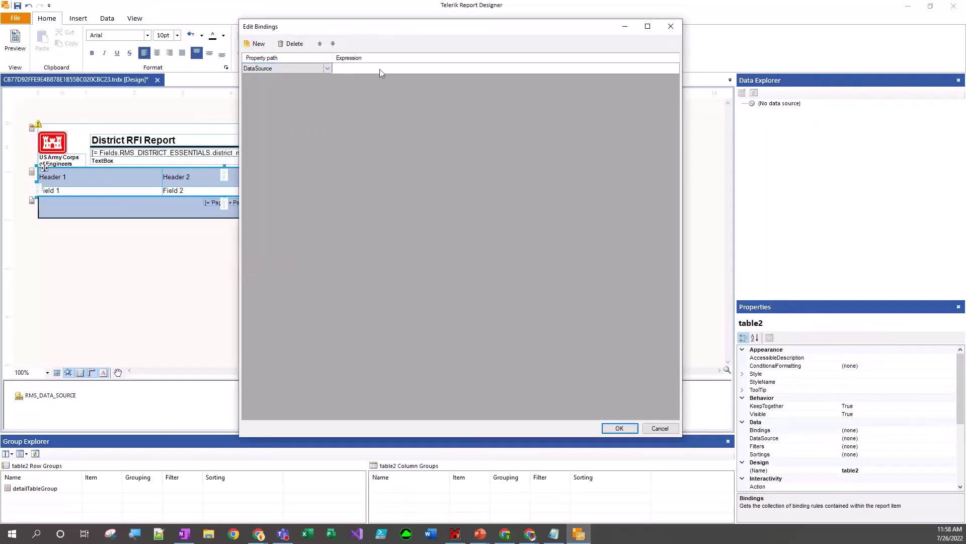
pyautogui.click(383, 68)
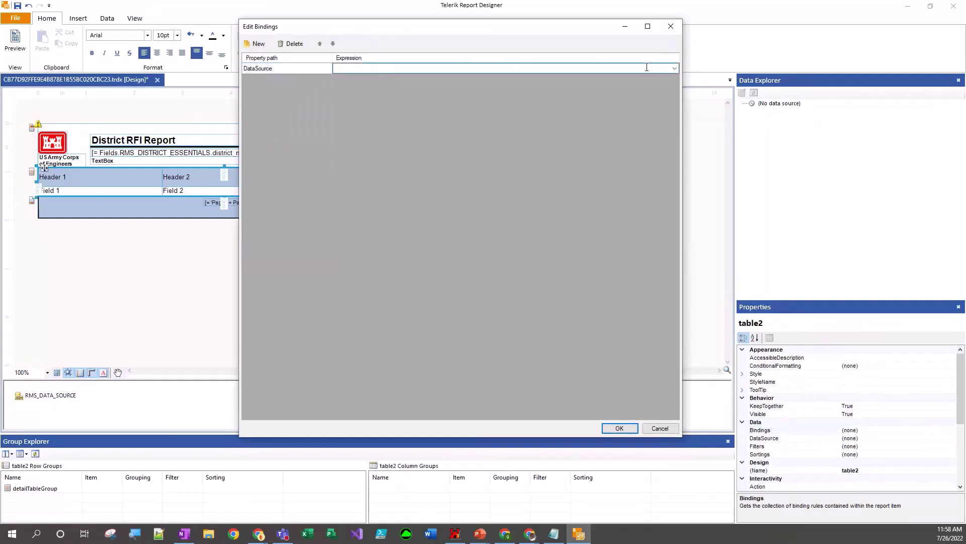
pyautogui.click(675, 69)
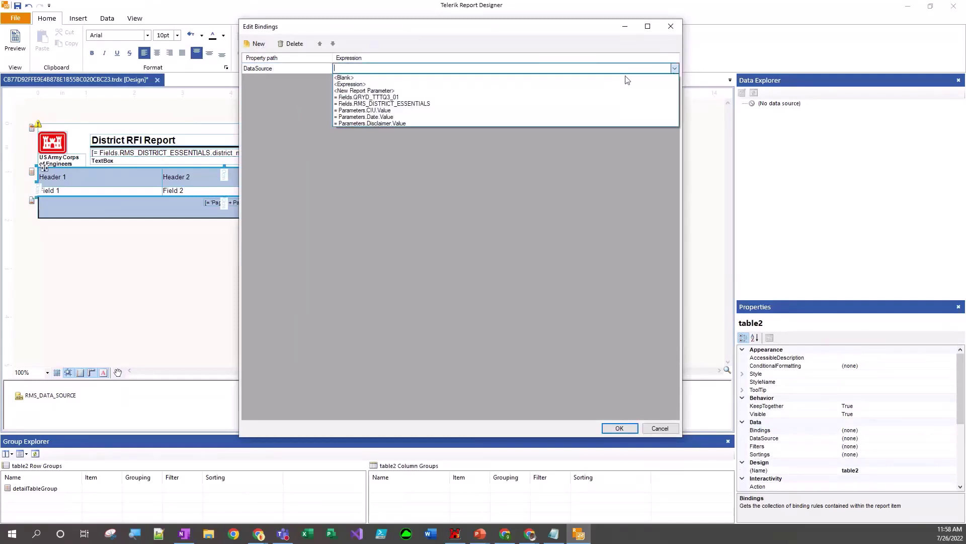
pyautogui.click(355, 97)
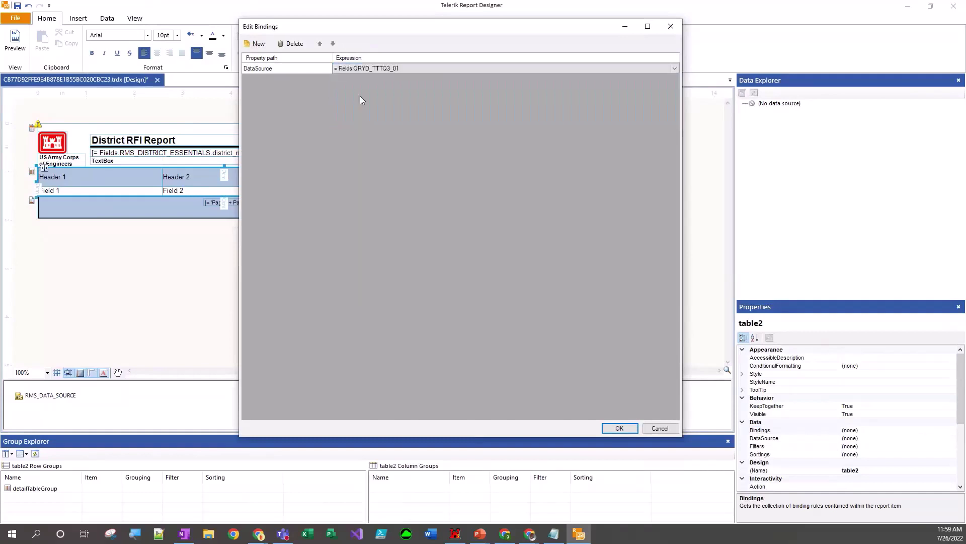
pyautogui.click(614, 429)
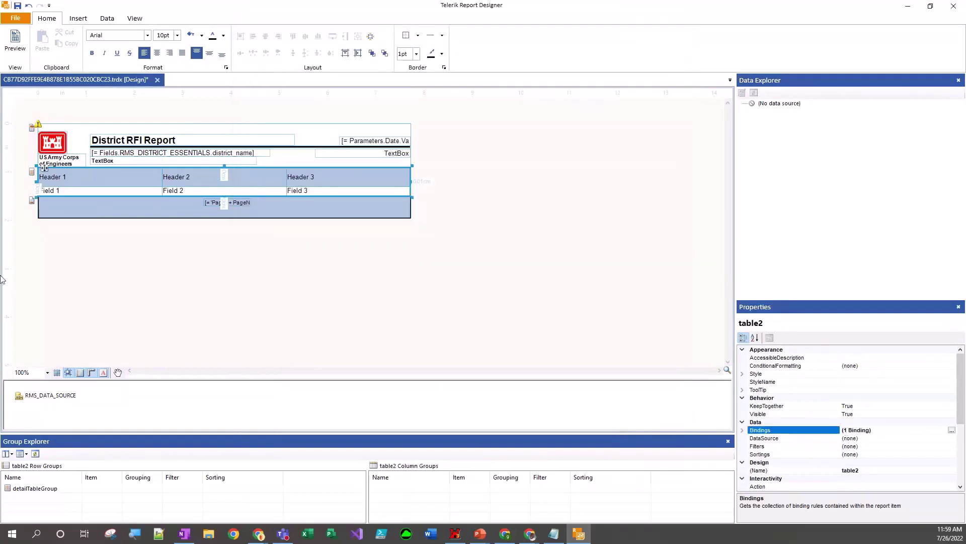
# Set the Field 1 cell's expression to =Fields.date_submitted, preview the report, and return to the design view.
pyautogui.click(74, 197)
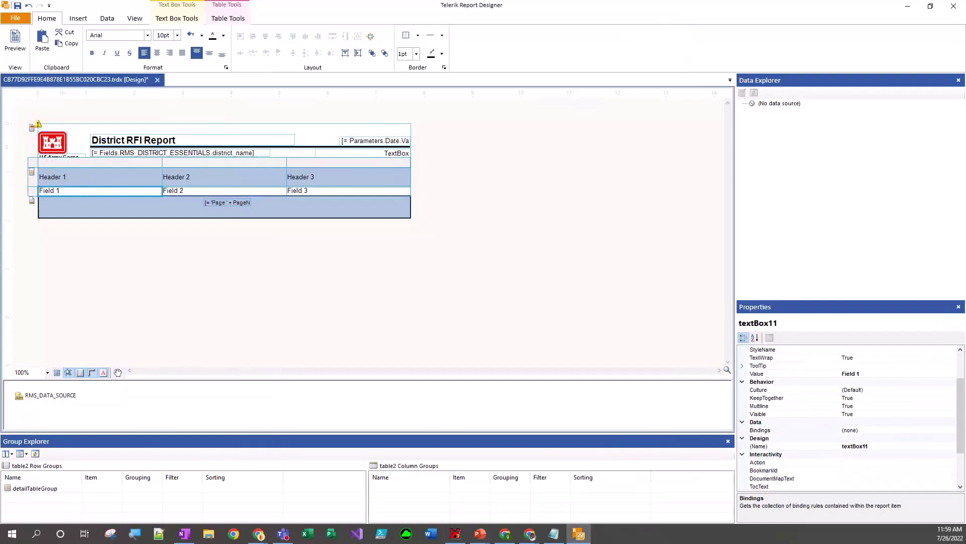
pyautogui.hotkey('alt', 'Tab')
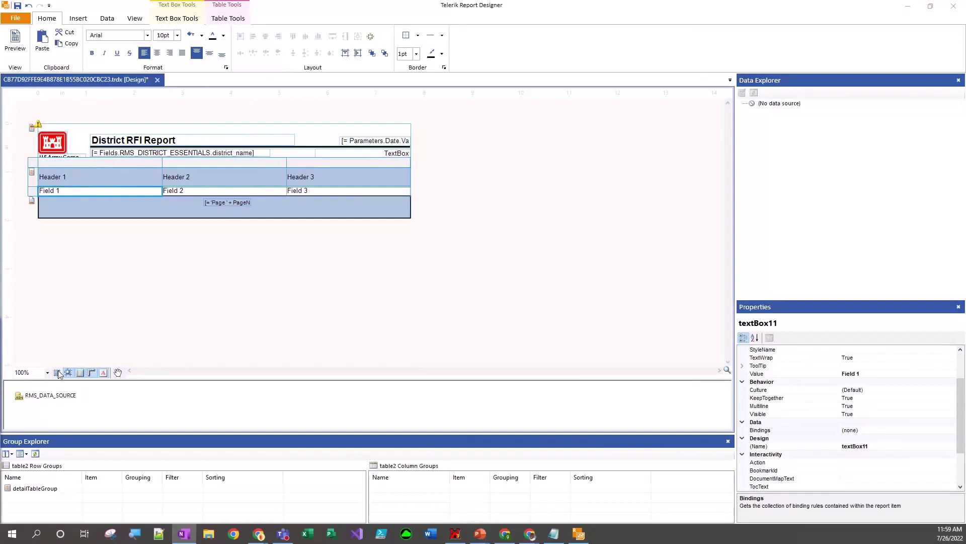
pyautogui.rightClick(78, 189)
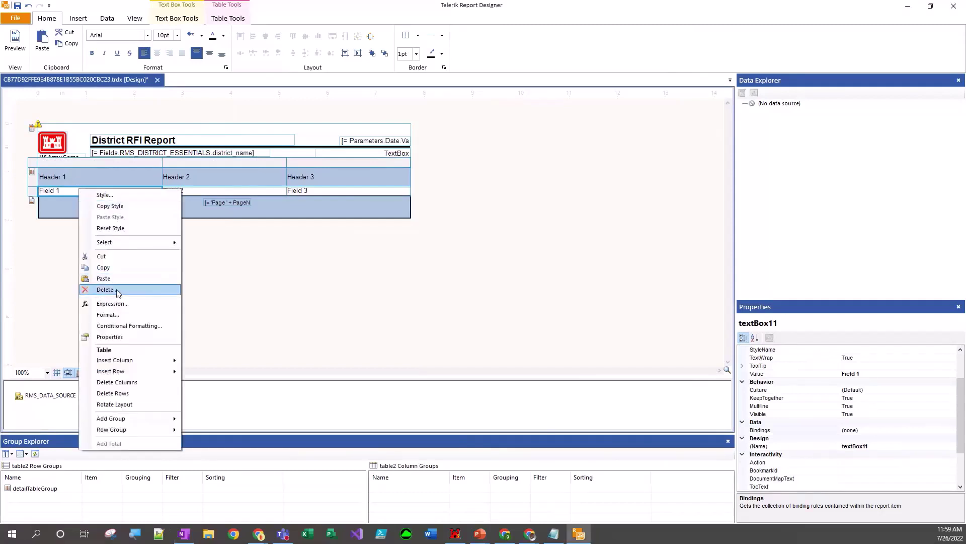
pyautogui.click(112, 304)
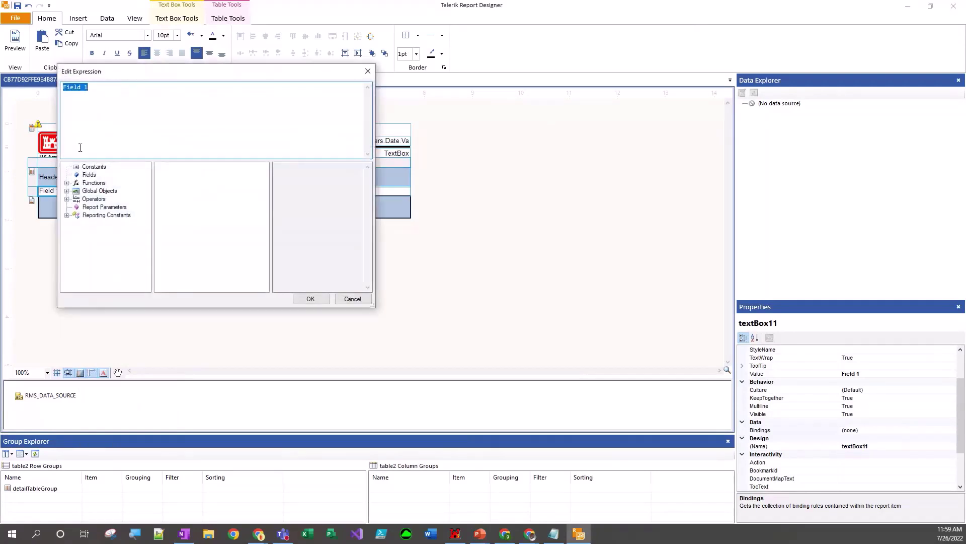
pyautogui.hotkey('ctrl', 'v')
pyautogui.moveTo(148, 78); pyautogui.dragTo(229, 88)
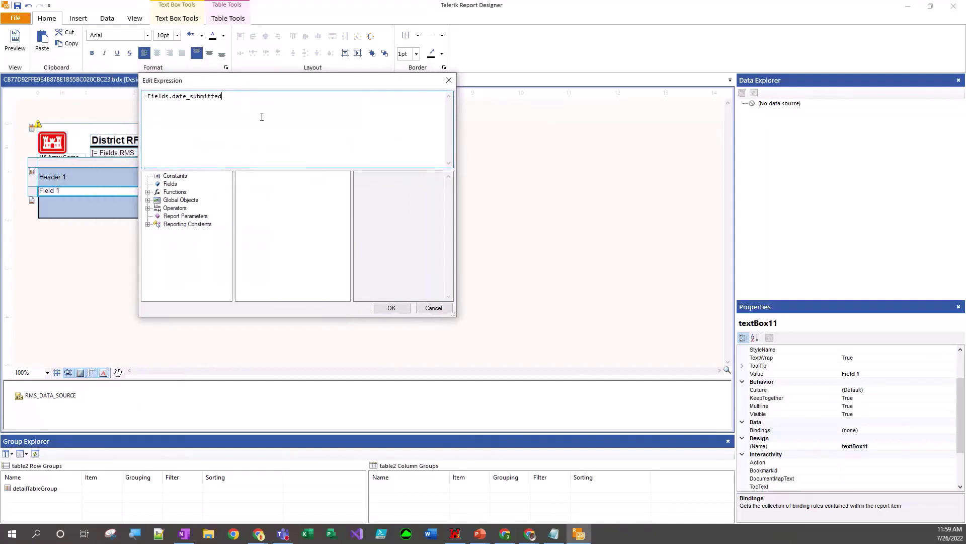
pyautogui.click(390, 308)
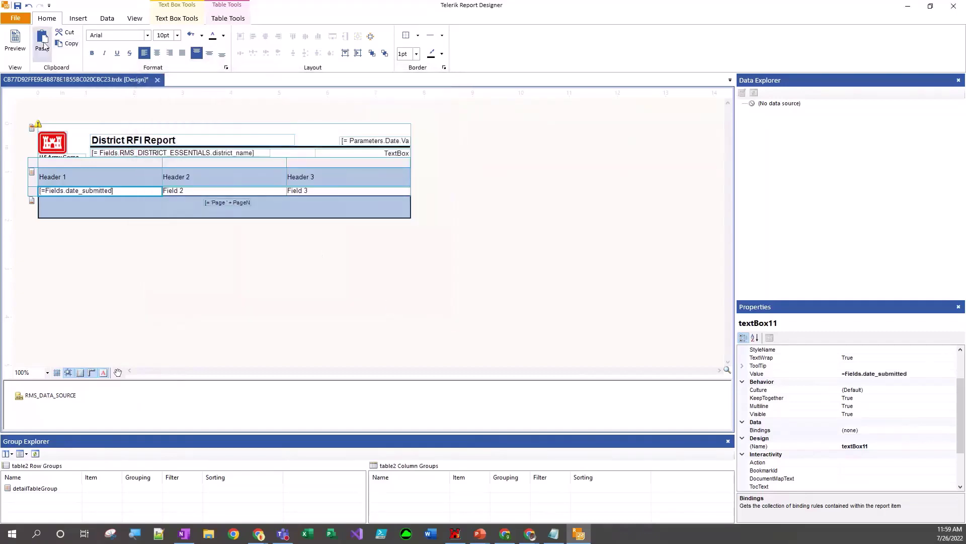
pyautogui.click(15, 40)
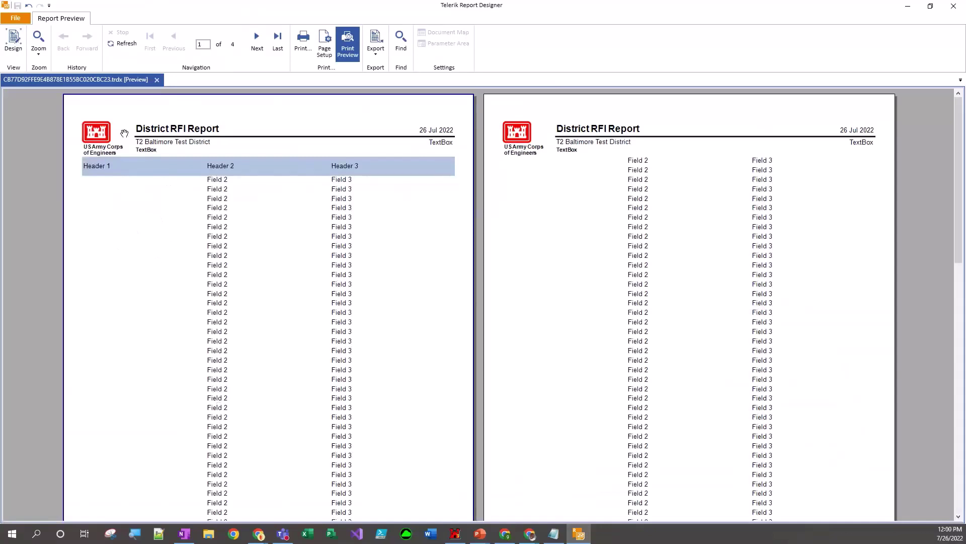
pyautogui.click(15, 40)
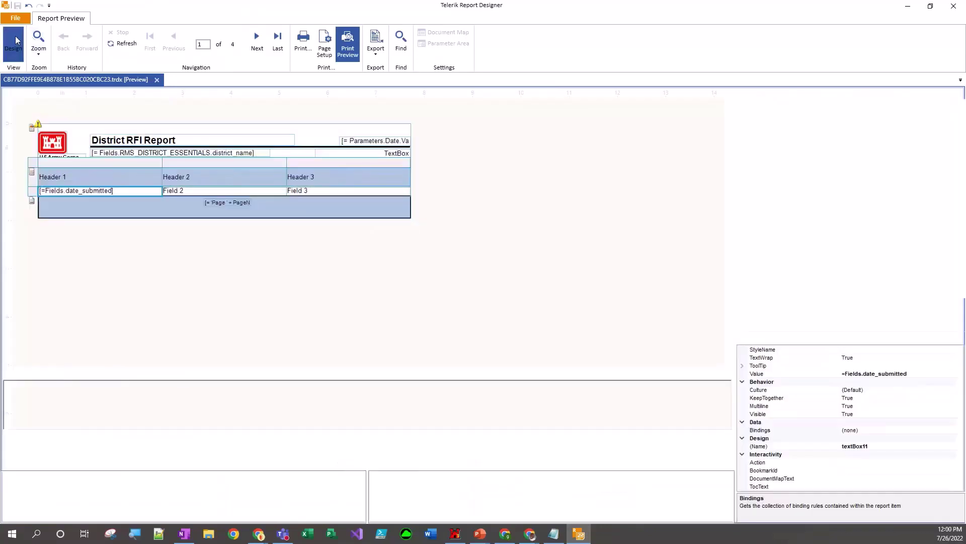
# Edit the first detail cell's expression to =Fields.DATE_SUBMITTED, preview the report, and return to the design view.
pyautogui.doubleClick(101, 191)
pyautogui.rightClick(102, 191)
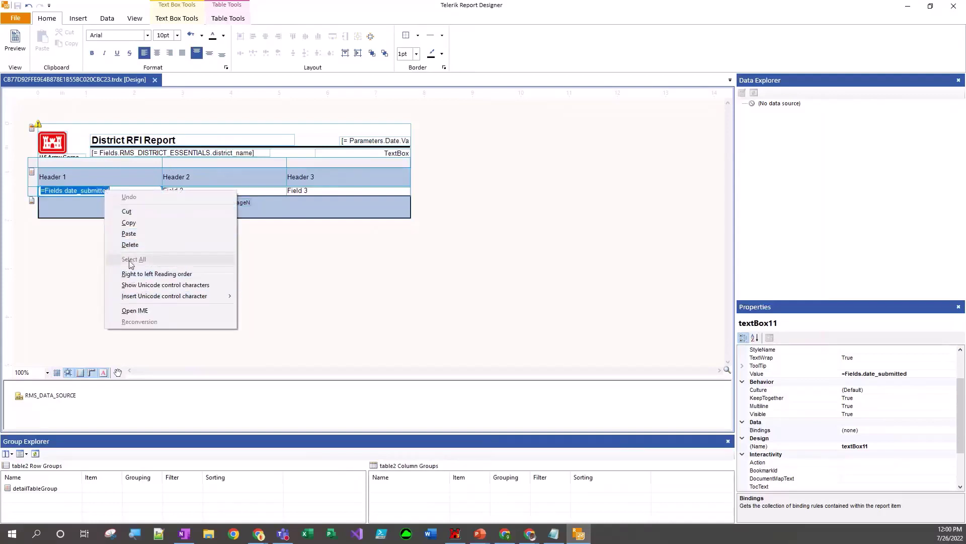
pyautogui.click(92, 238)
pyautogui.rightClick(97, 190)
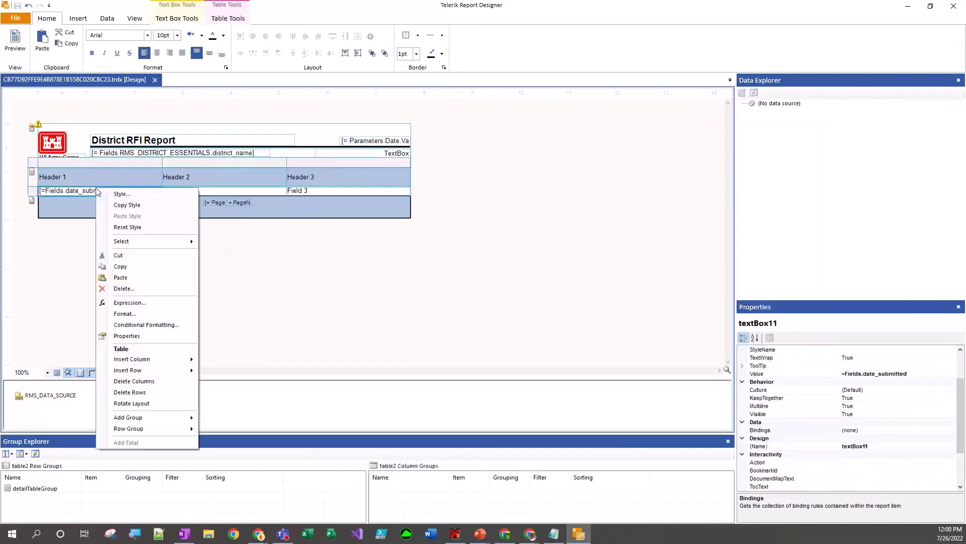
pyautogui.click(119, 302)
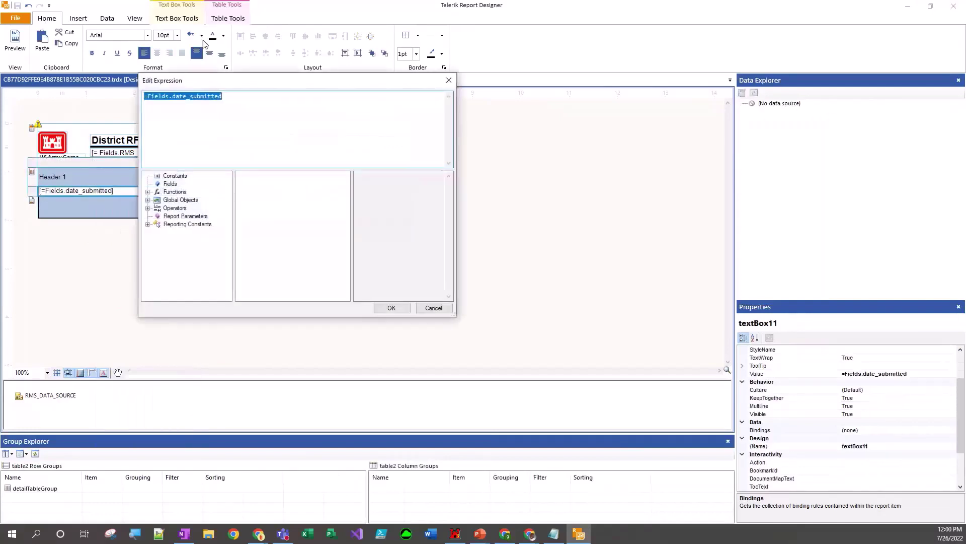
pyautogui.click(180, 98)
pyautogui.doubleClick(171, 96)
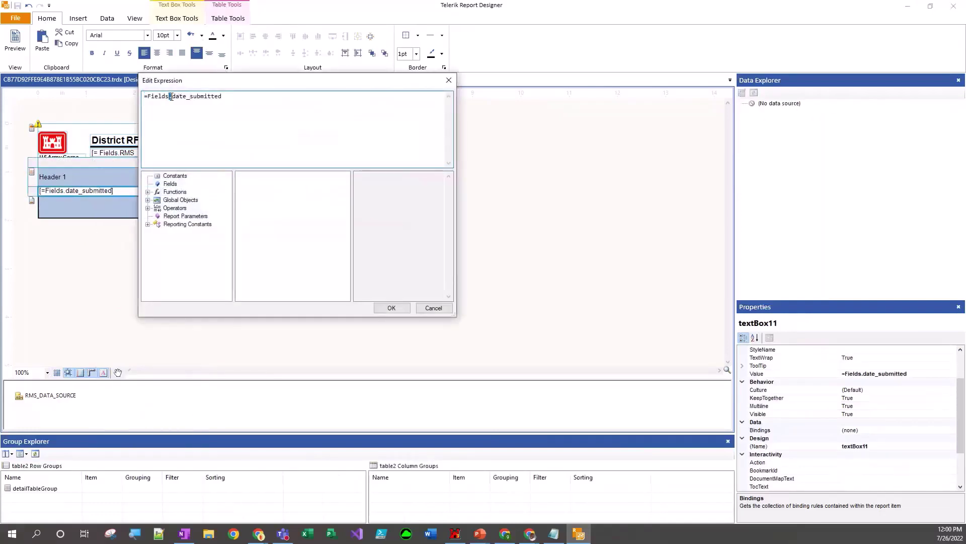
pyautogui.click(171, 97)
pyautogui.doubleClick(172, 96)
pyautogui.write('DATE_SUBMITTED')
pyautogui.click(393, 311)
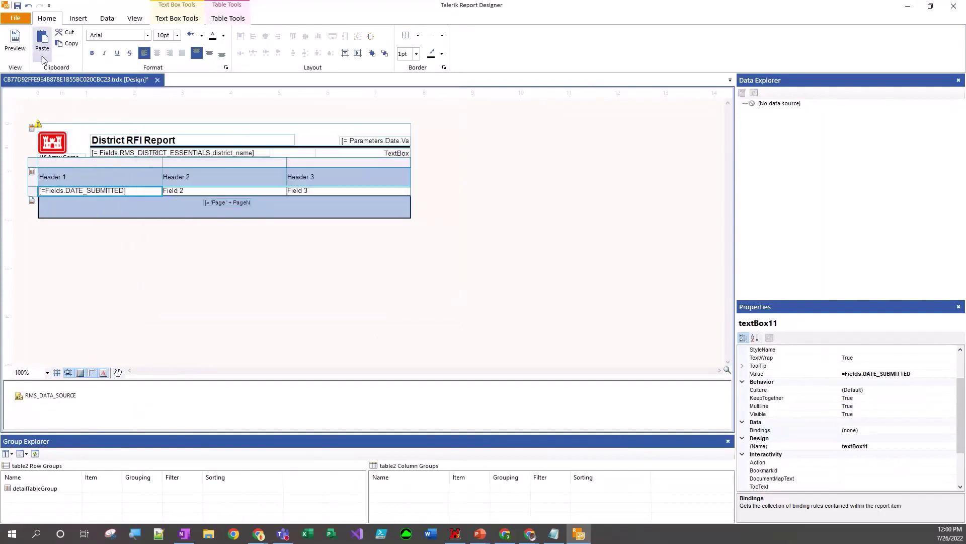
pyautogui.click(20, 46)
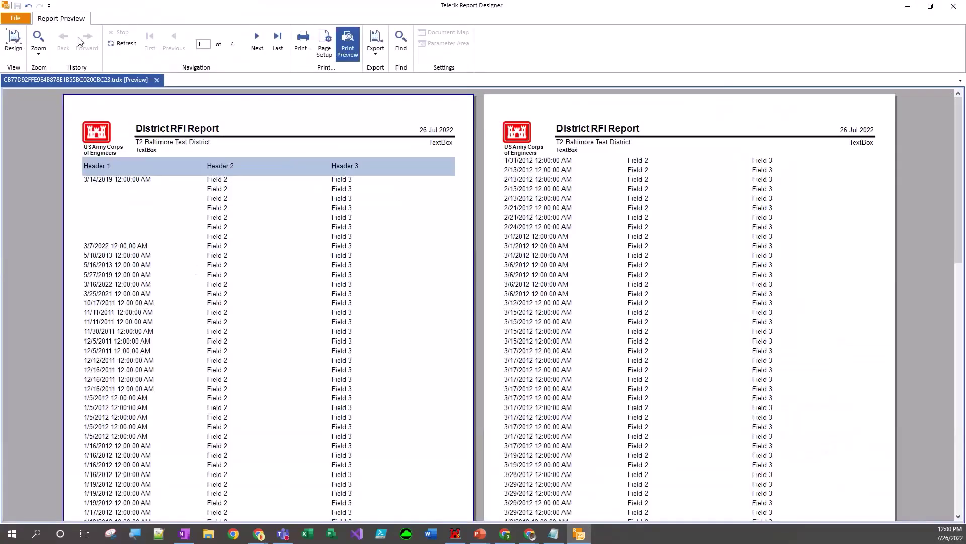
pyautogui.click(22, 44)
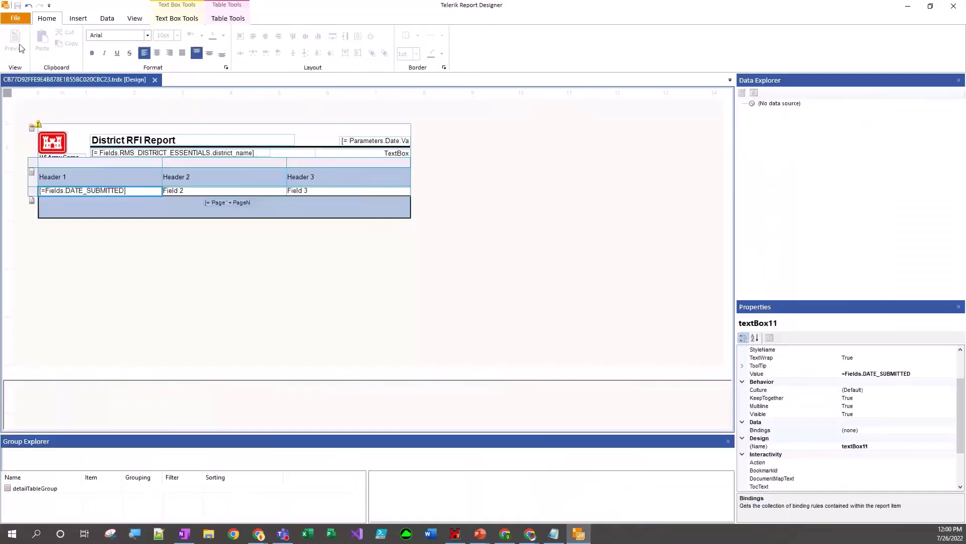
# Narrow the first table column to fit the DATE_SUBMITTED expression, shrink the second column, and widen the third to the report's full width.
pyautogui.click(220, 192)
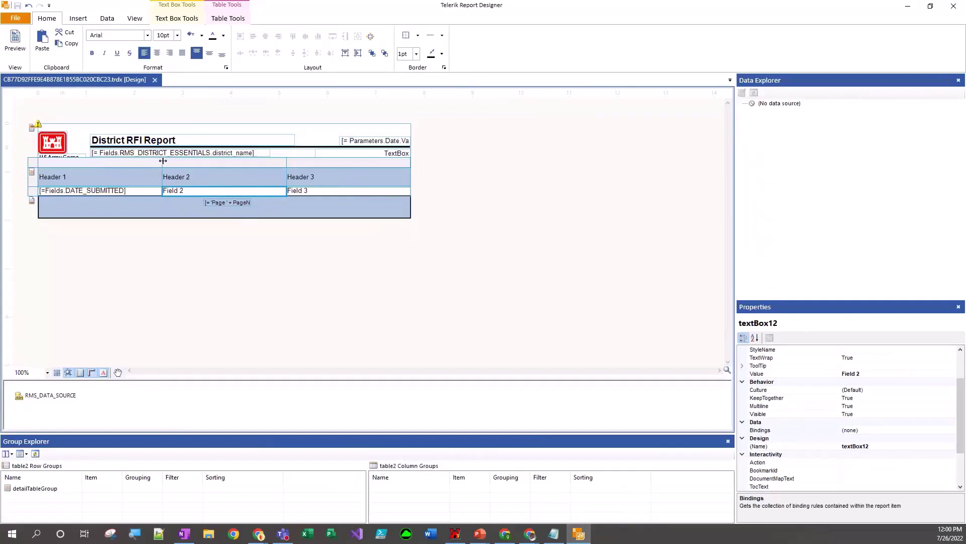
pyautogui.moveTo(163, 161); pyautogui.dragTo(130, 161)
pyautogui.moveTo(255, 161); pyautogui.dragTo(178, 158)
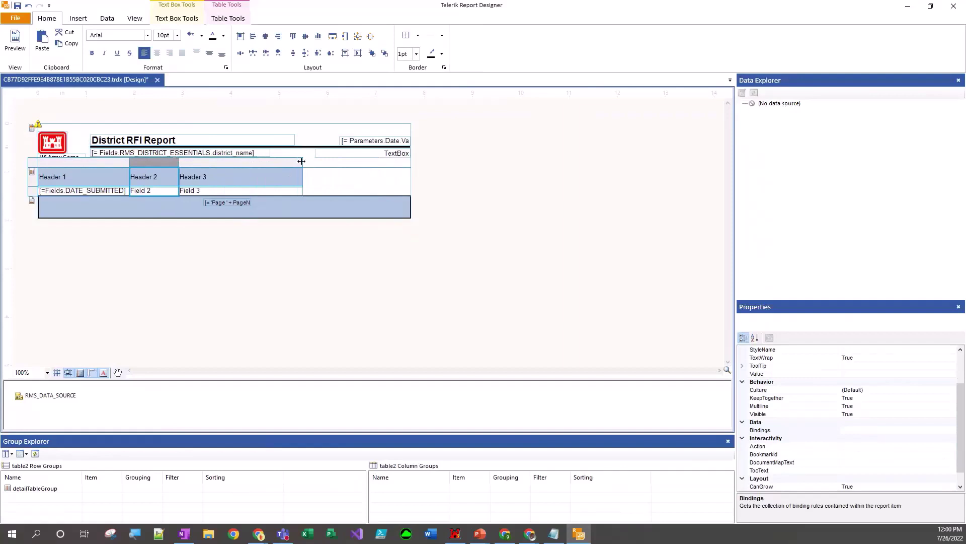
pyautogui.moveTo(302, 161); pyautogui.dragTo(412, 161)
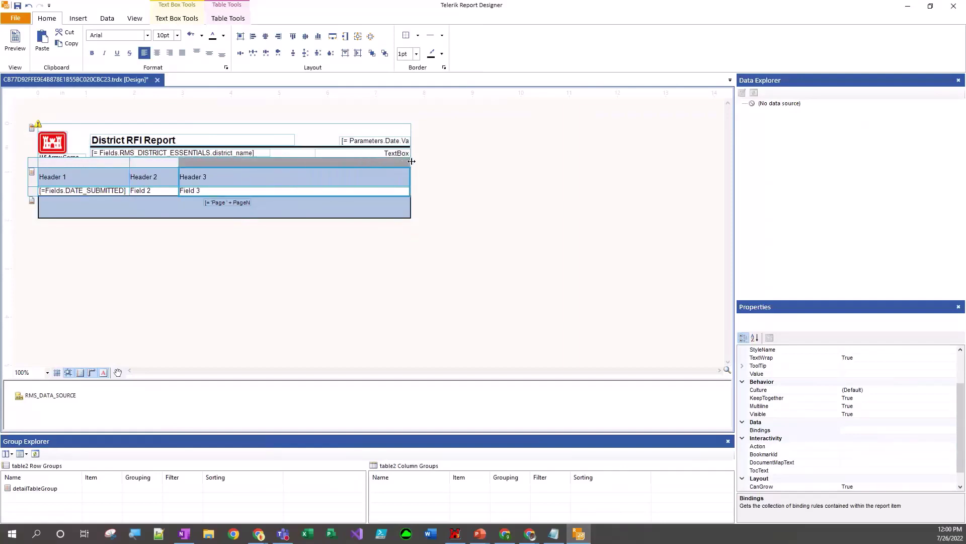
pyautogui.click(148, 255)
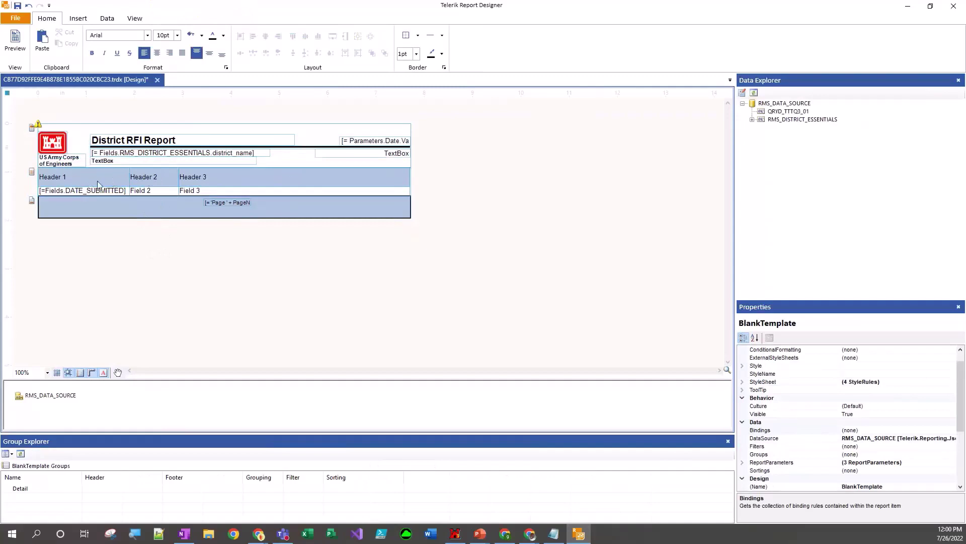
pyautogui.click(158, 176)
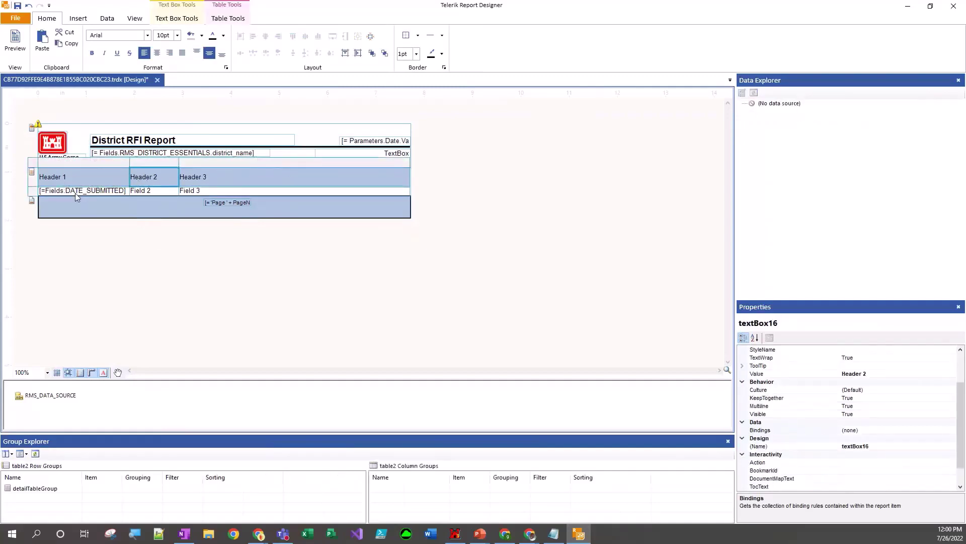
# Format the DATE_SUBMITTED detail cell with the Date & Time category, using the 7/26/2022 short date type.
pyautogui.click(76, 193)
pyautogui.rightClick(79, 193)
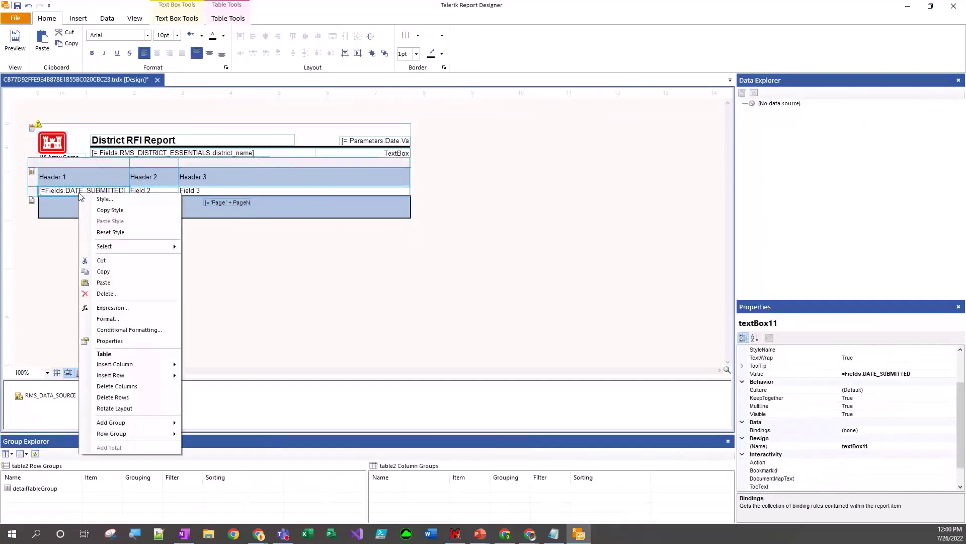
pyautogui.click(115, 320)
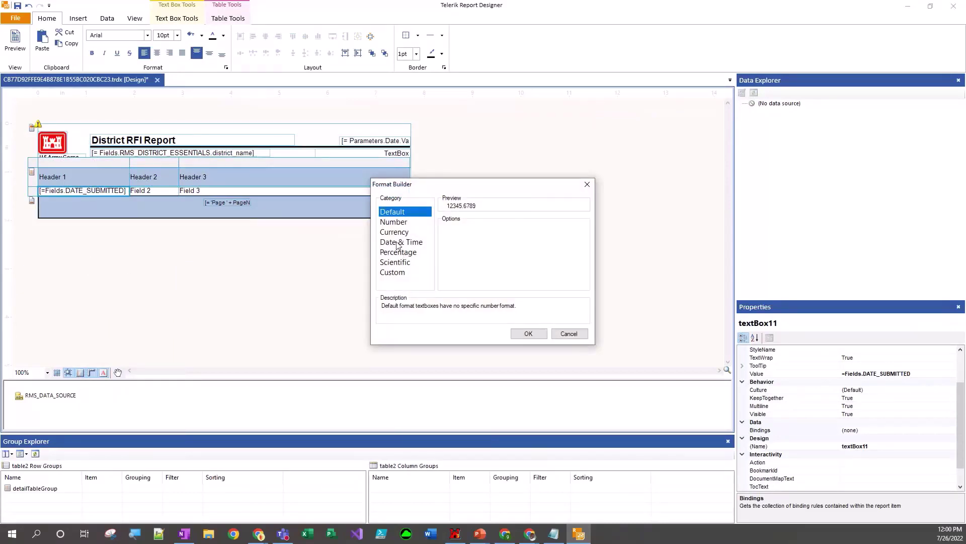
pyautogui.click(397, 243)
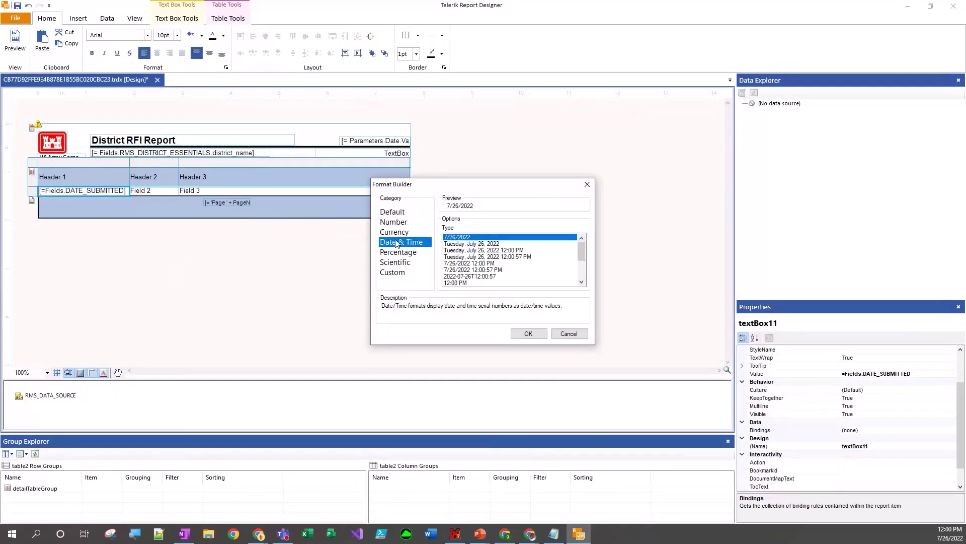
pyautogui.click(526, 334)
# Set the Field 2 cell's expression to =Fields.RFI_NO, preview the report, and return to the design view.
pyautogui.click(148, 192)
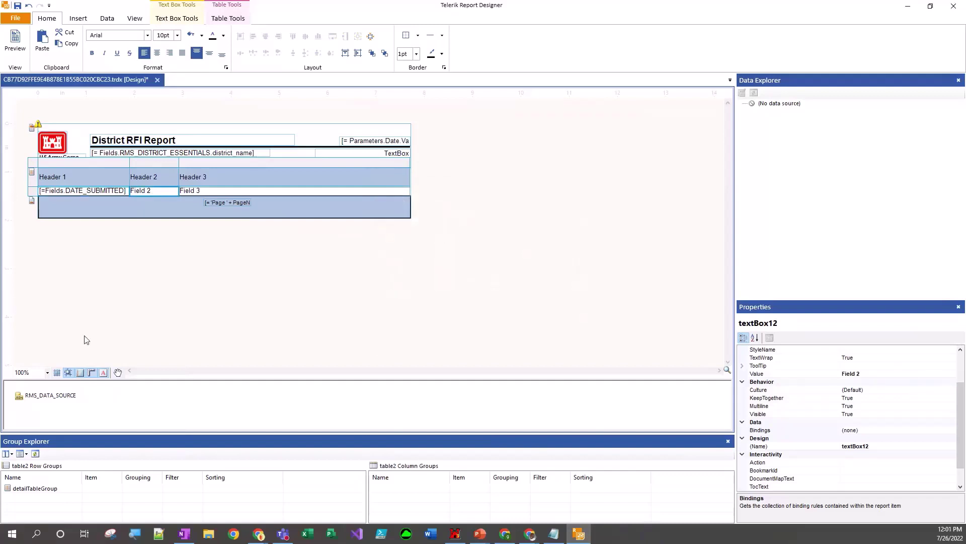
pyautogui.rightClick(159, 192)
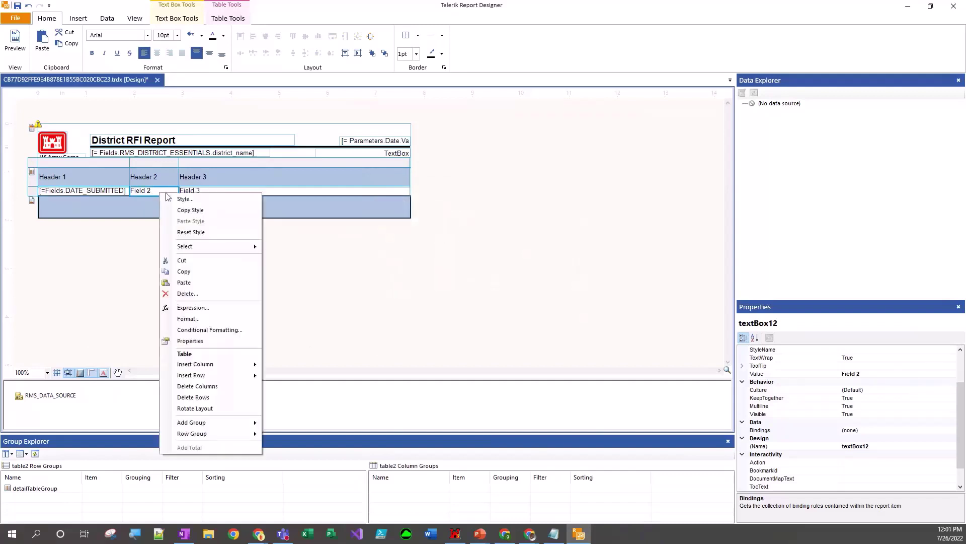
pyautogui.click(194, 312)
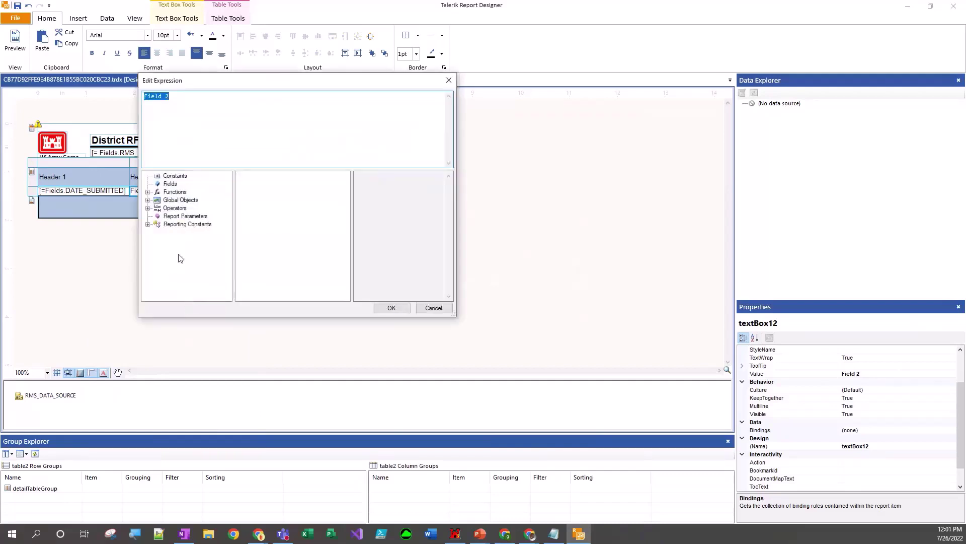
pyautogui.write('=fIELDS.rfi')
pyautogui.press('BackSpace')
pyautogui.press('BackSpace')
pyautogui.hotkey('shift', 'Home')
pyautogui.hotkey('shift', 'Right')
pyautogui.write('Fields')
pyautogui.write('RFI')
pyautogui.click(391, 308)
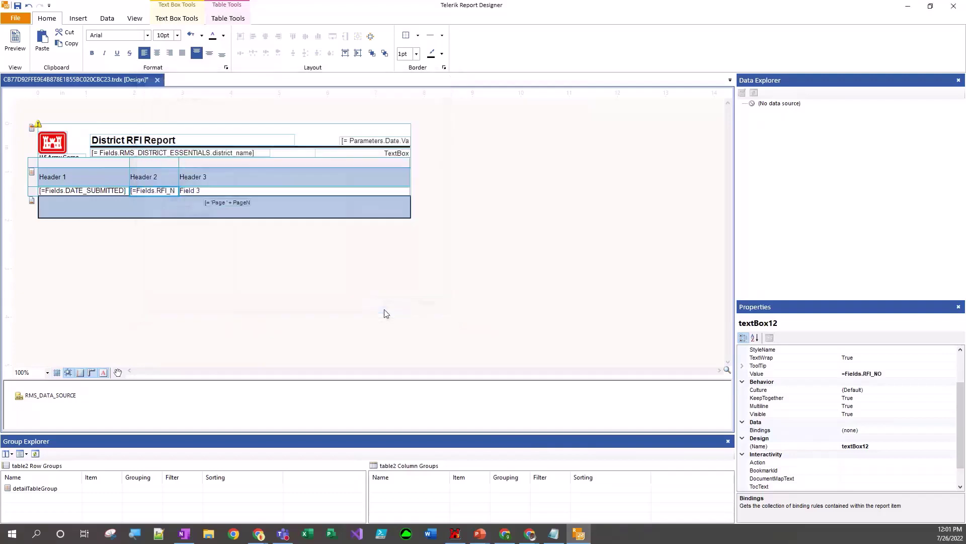
pyautogui.click(17, 42)
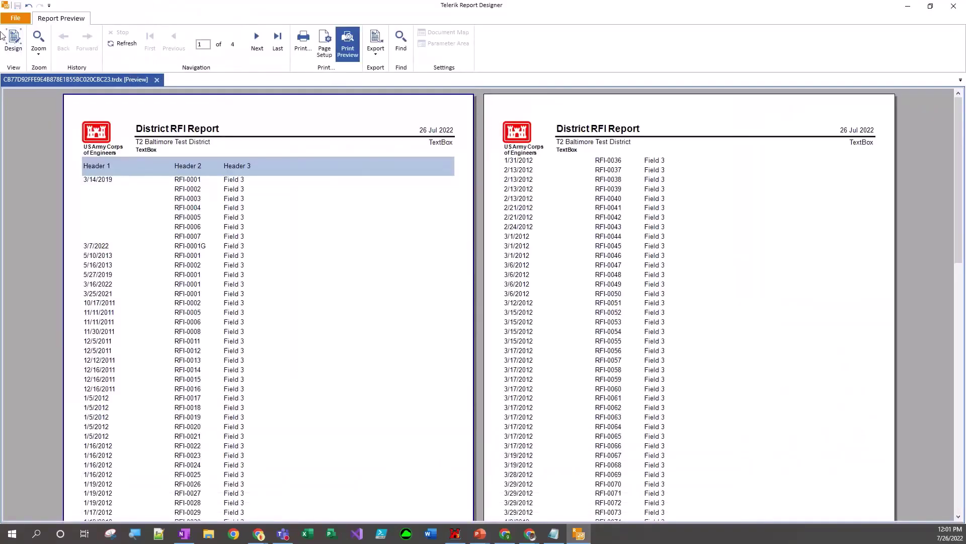
pyautogui.click(14, 42)
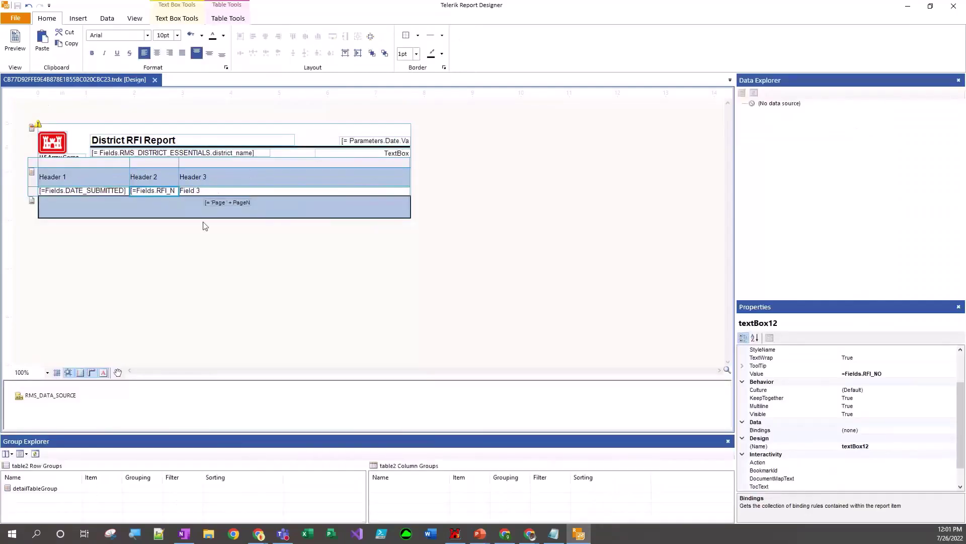
# Replace the Field 3 cell's text with =Fields.RFI_SUBJECT, preview the report, and return to the design view.
pyautogui.click(219, 191)
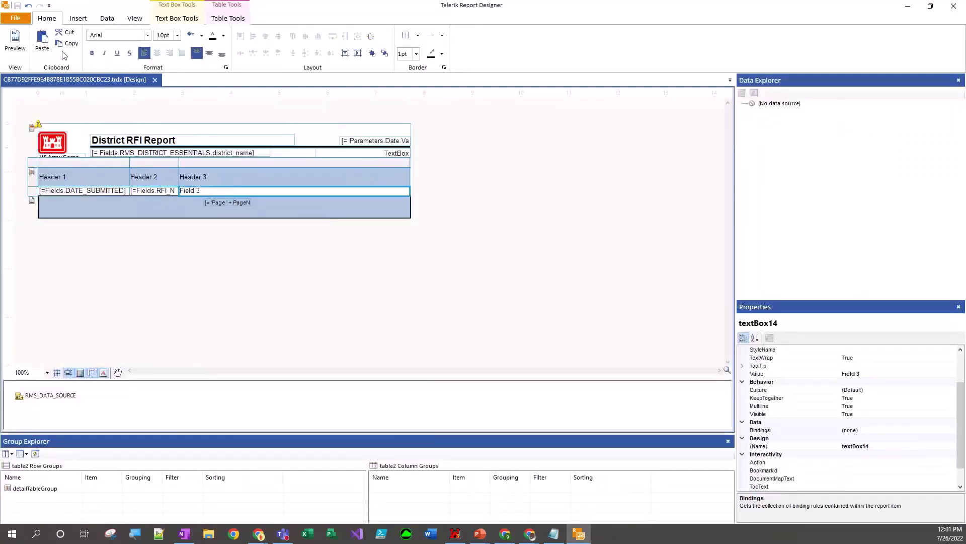
pyautogui.click(207, 192)
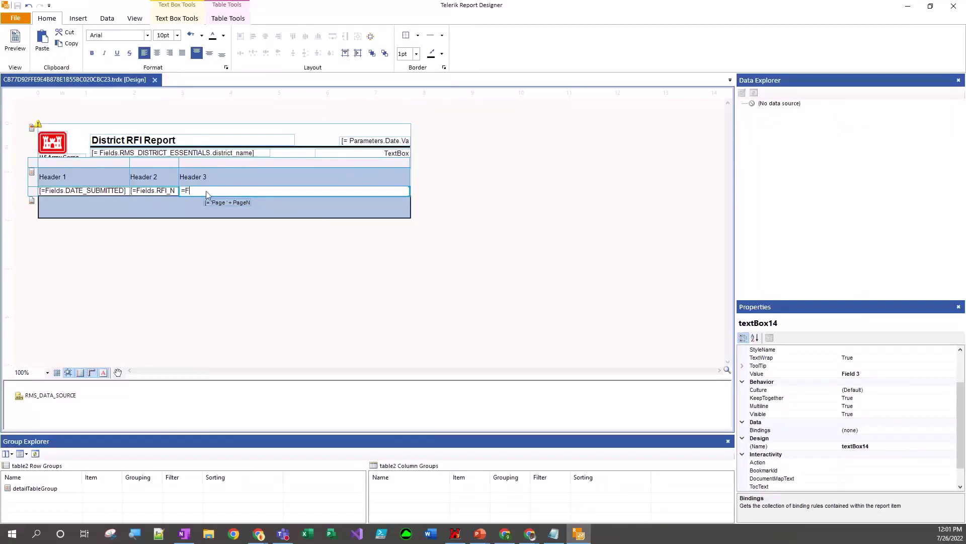
pyautogui.write('=Fields.RFI_SUBJECT')
pyautogui.click(263, 305)
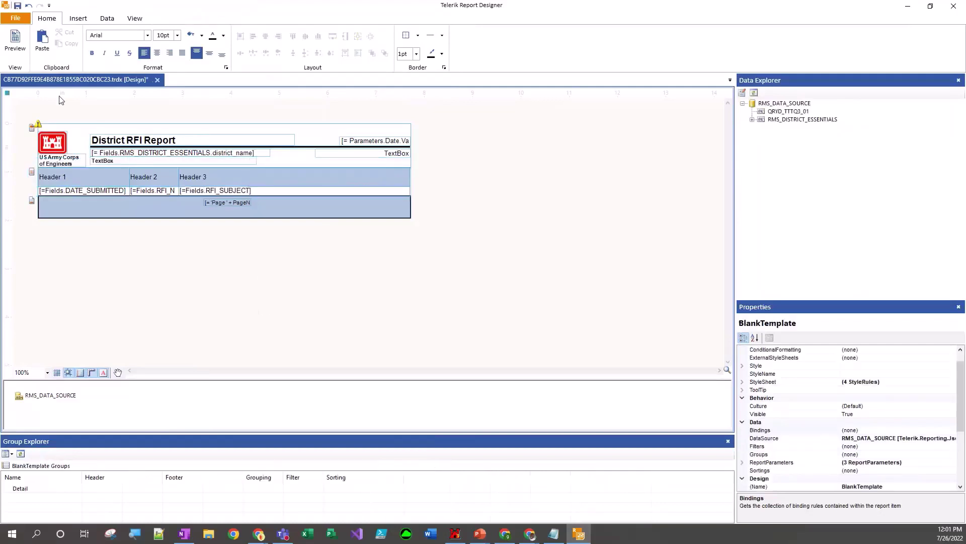
pyautogui.click(22, 41)
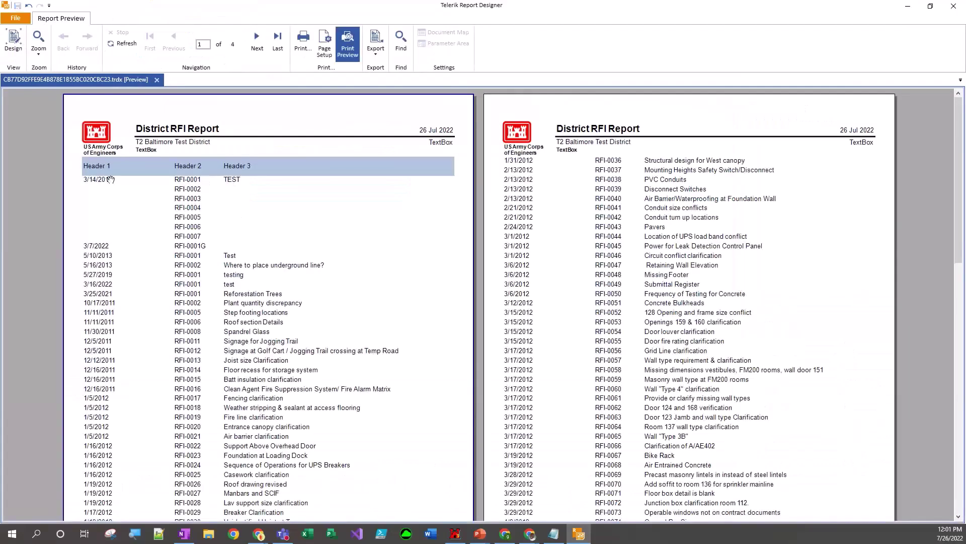
pyautogui.click(14, 43)
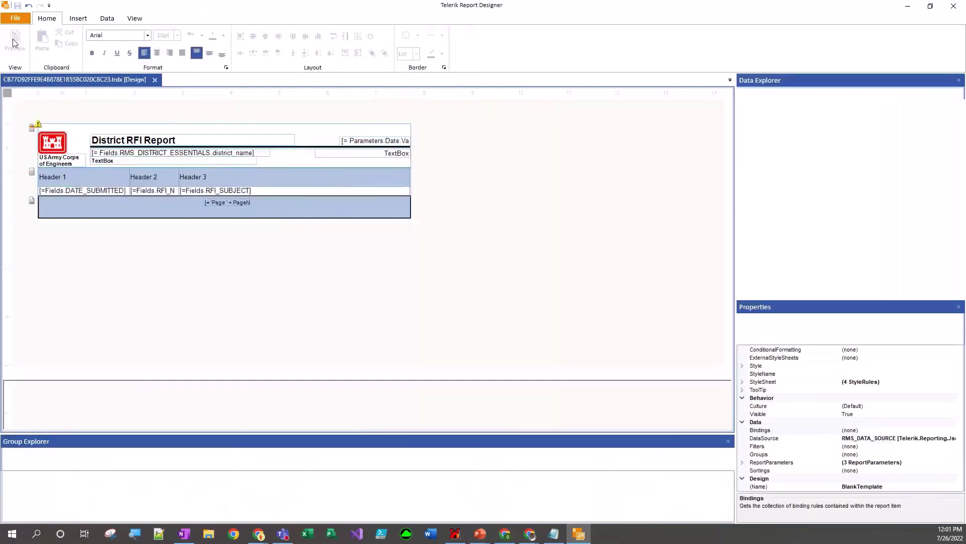
# Add a conditional formatting rule to the RFI_SUBJECT detail cell with the filter =Fields.RFI_SUBJECT Like %Sign%.
pyautogui.click(160, 192)
pyautogui.click(246, 193)
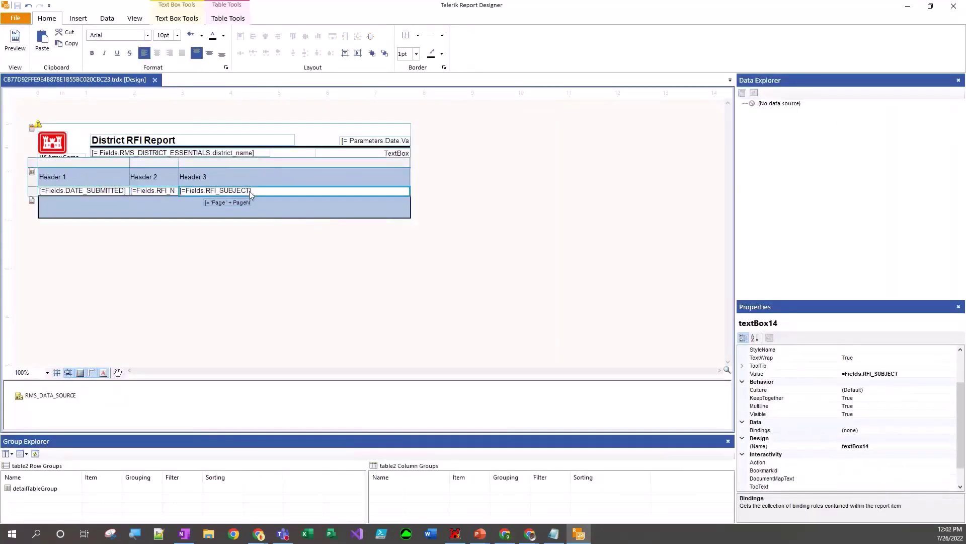
pyautogui.rightClick(249, 191)
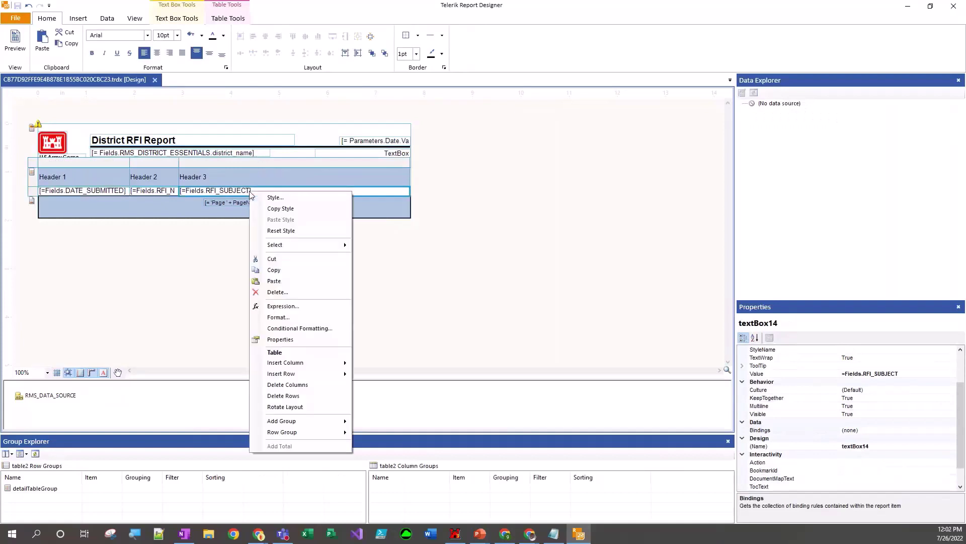
pyautogui.click(272, 331)
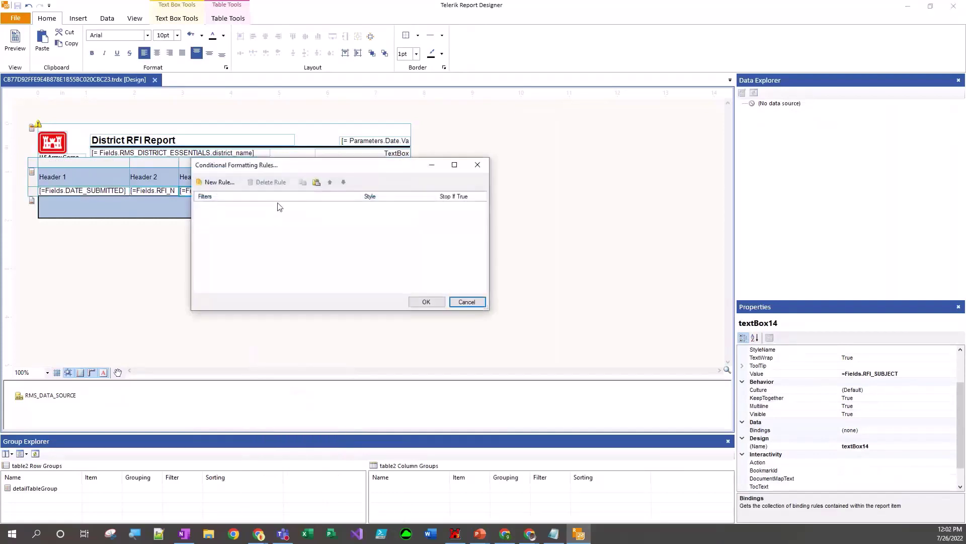
pyautogui.click(211, 182)
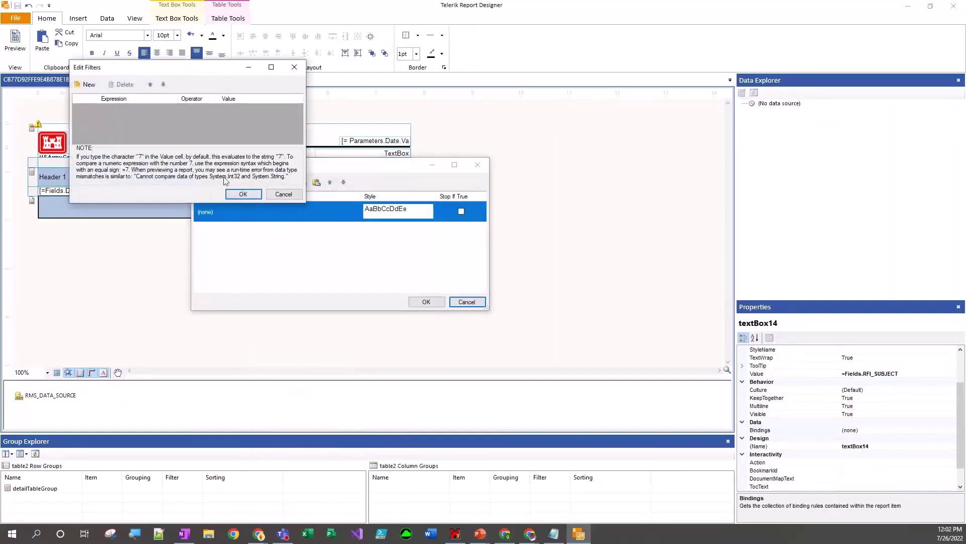
pyautogui.click(86, 84)
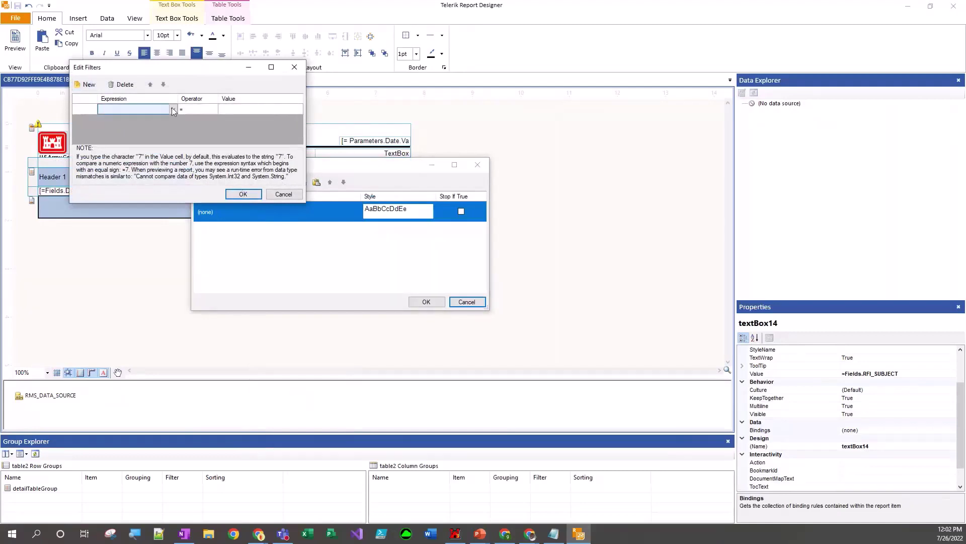
pyautogui.click(152, 111)
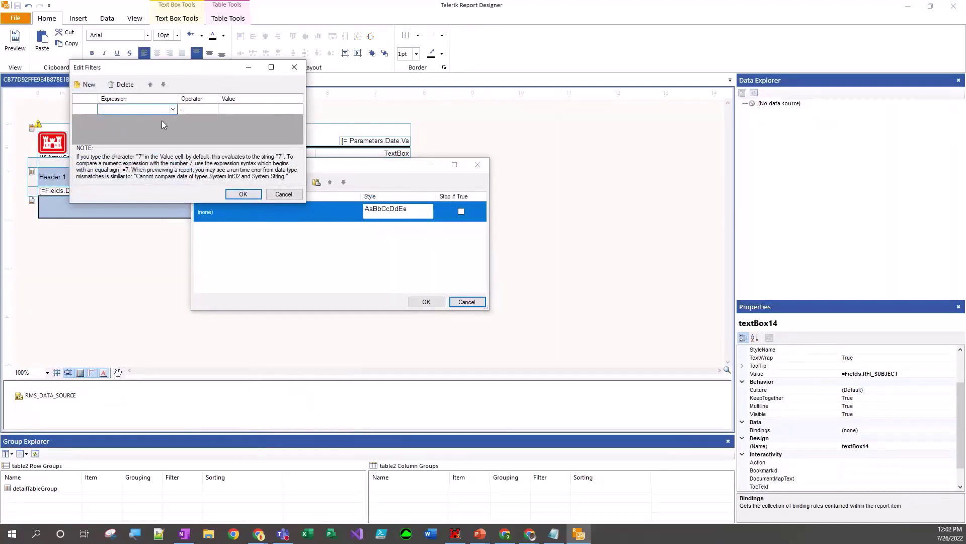
pyautogui.write('=Fields.RFI_SUBJECT')
pyautogui.click(201, 109)
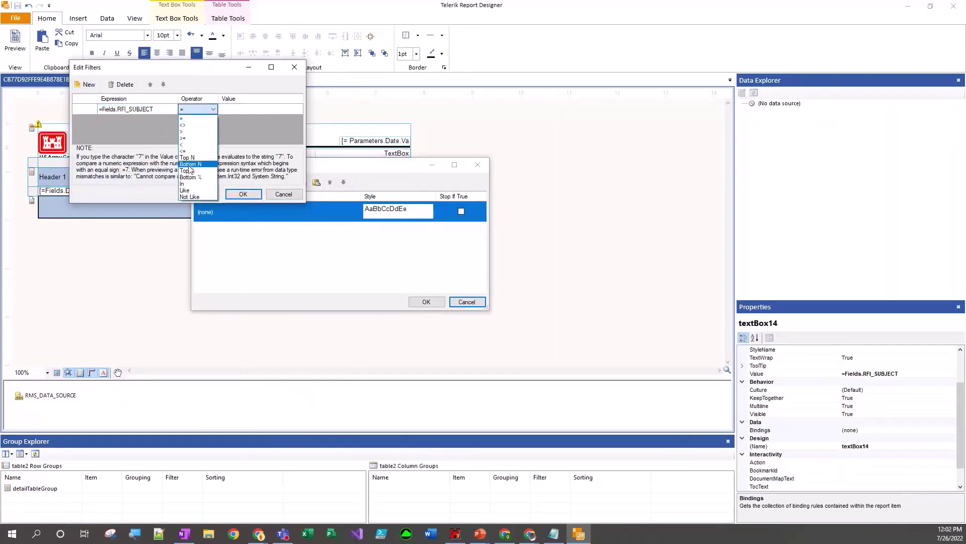
pyautogui.click(199, 190)
pyautogui.click(258, 108)
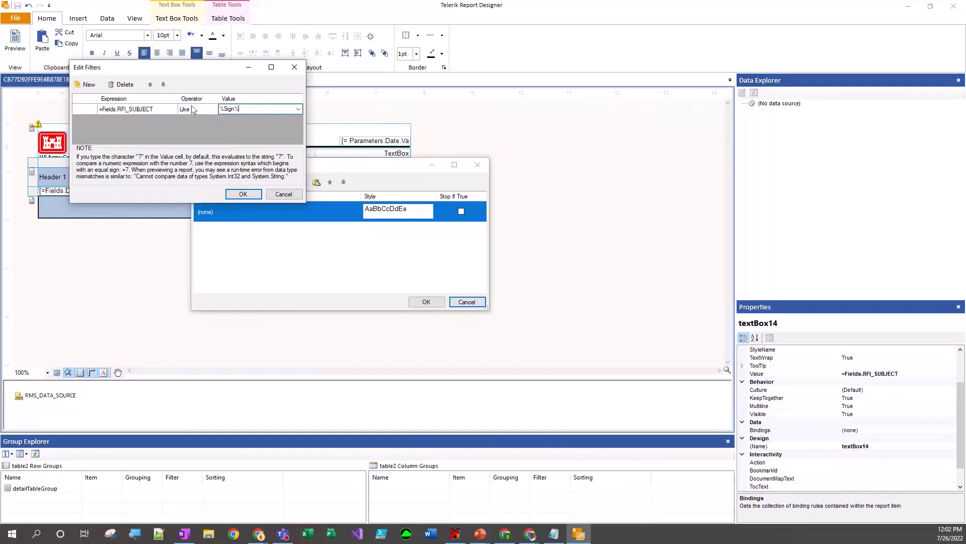
pyautogui.click(243, 194)
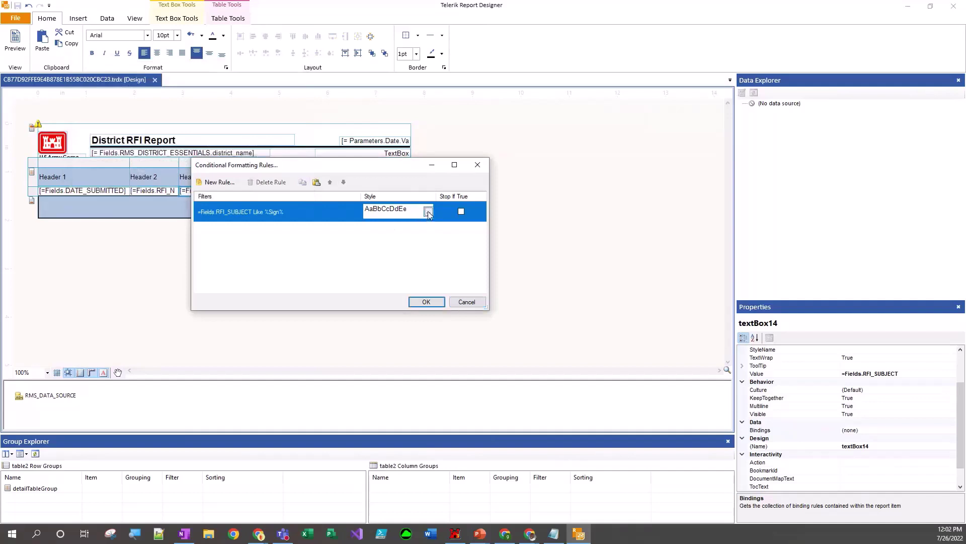
# Try to give the %Sign% rule's style a Tomato background color.
pyautogui.click(427, 212)
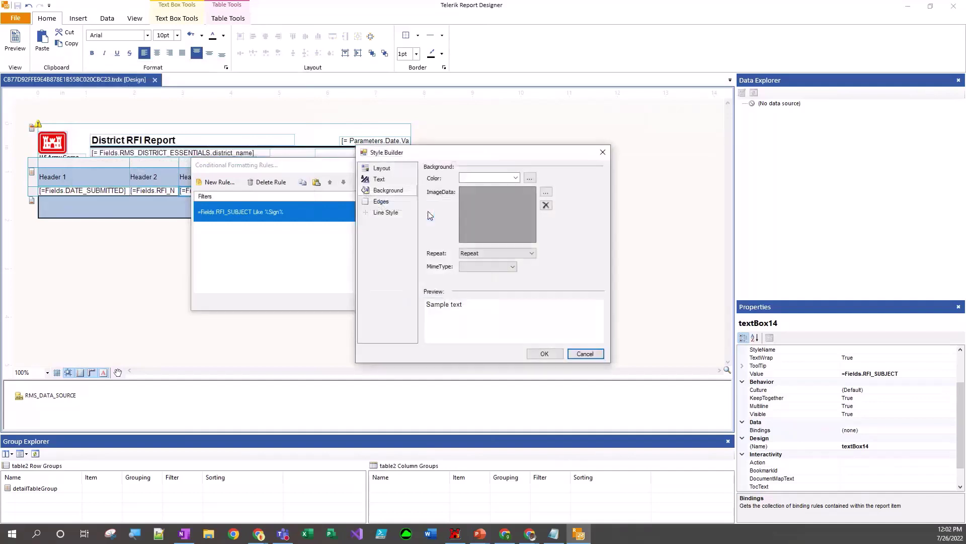
pyautogui.click(515, 178)
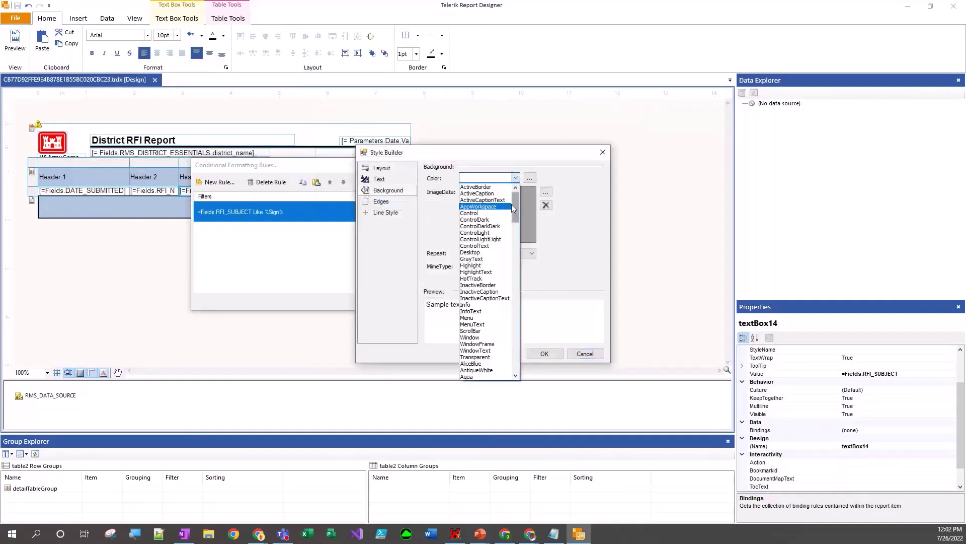
pyautogui.write('Toma')
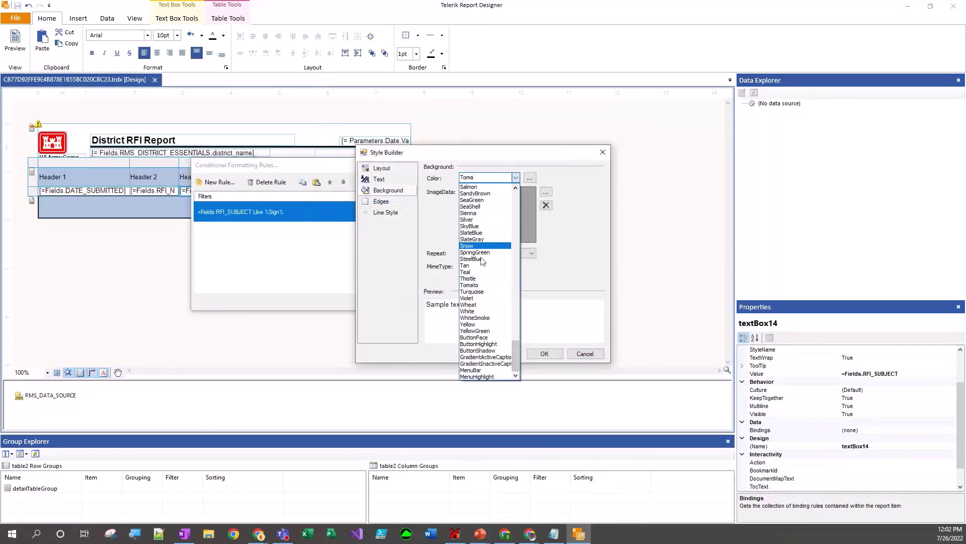
pyautogui.click(495, 285)
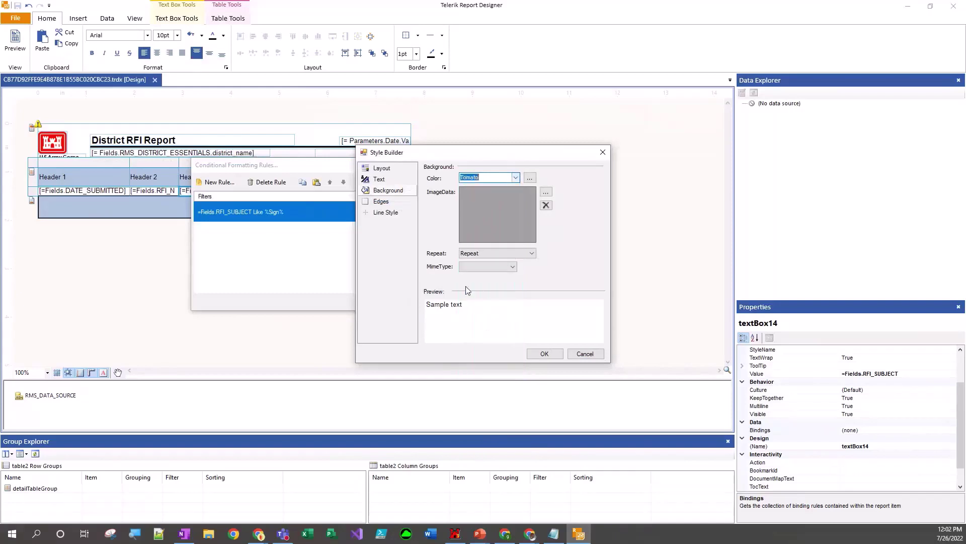
pyautogui.click(544, 353)
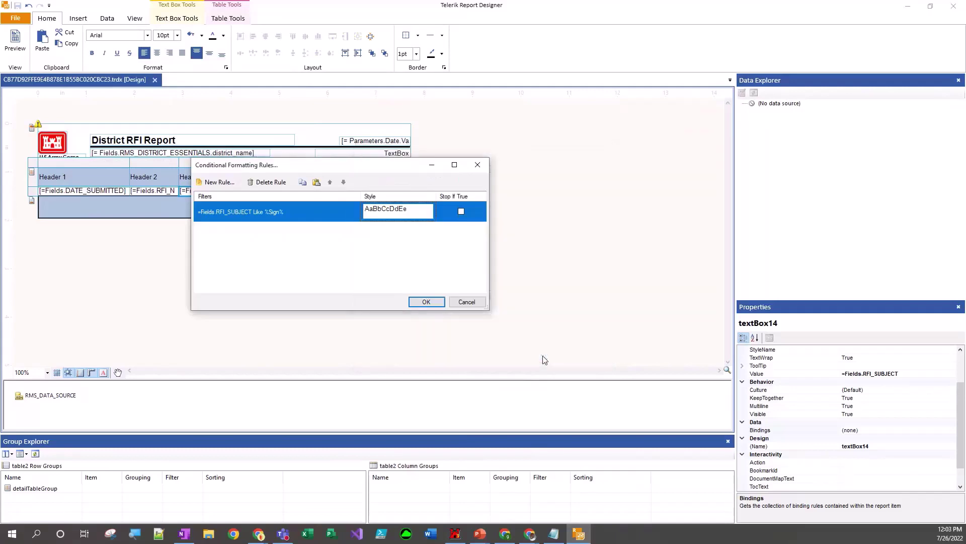
# Give the %Sign% rule's style a Tomato background color and accept the conditional formatting rules.
pyautogui.click(427, 213)
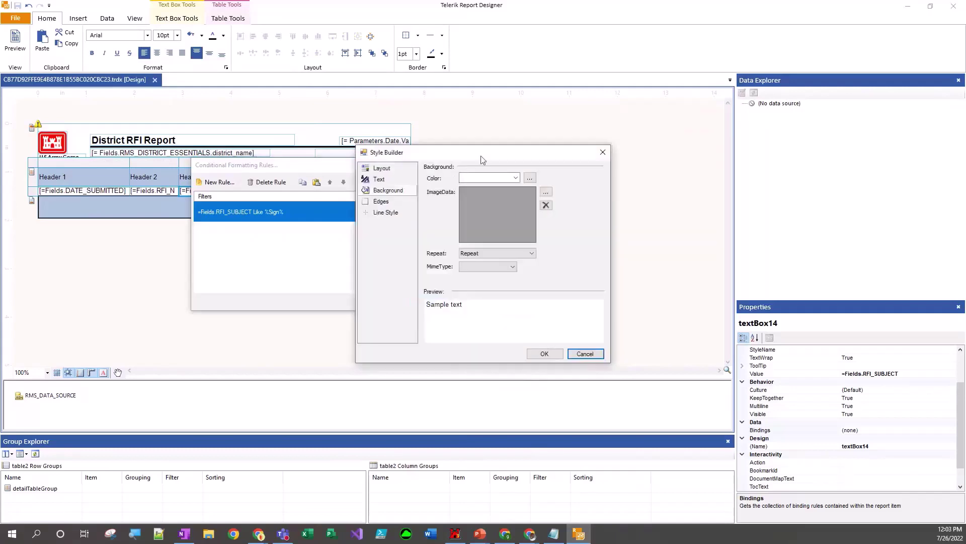
pyautogui.click(494, 177)
pyautogui.click(516, 178)
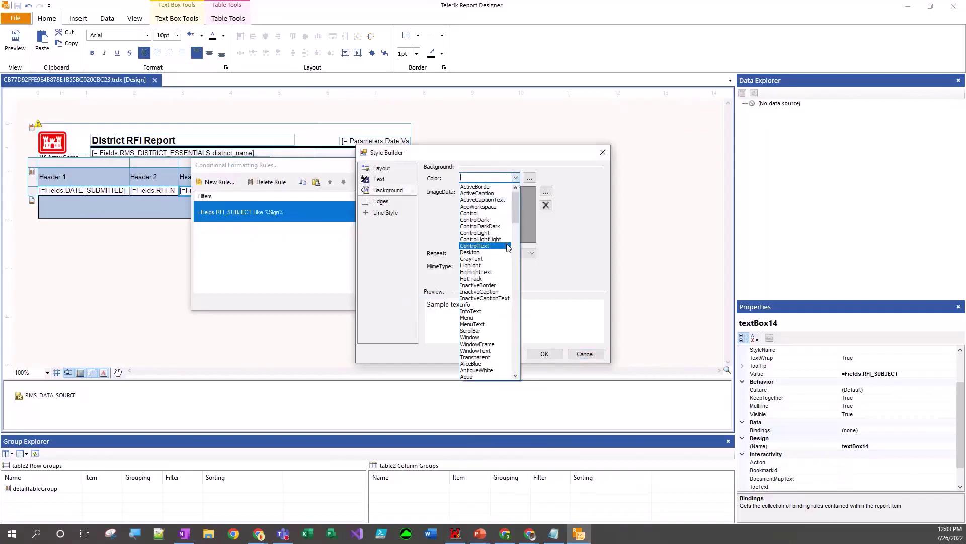
pyautogui.click(503, 246)
pyautogui.click(516, 180)
pyautogui.scroll(-14, 496, 225)
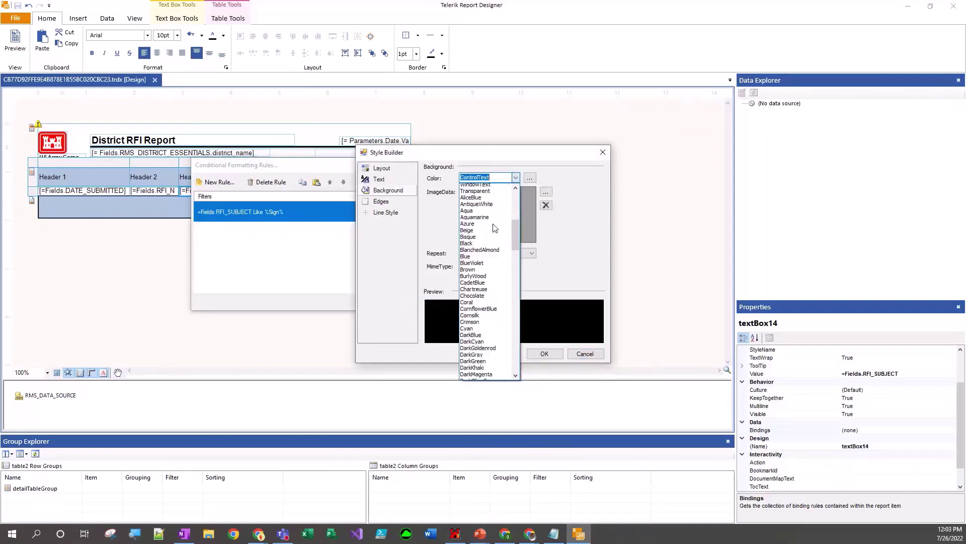
pyautogui.moveTo(516, 251); pyautogui.dragTo(516, 343)
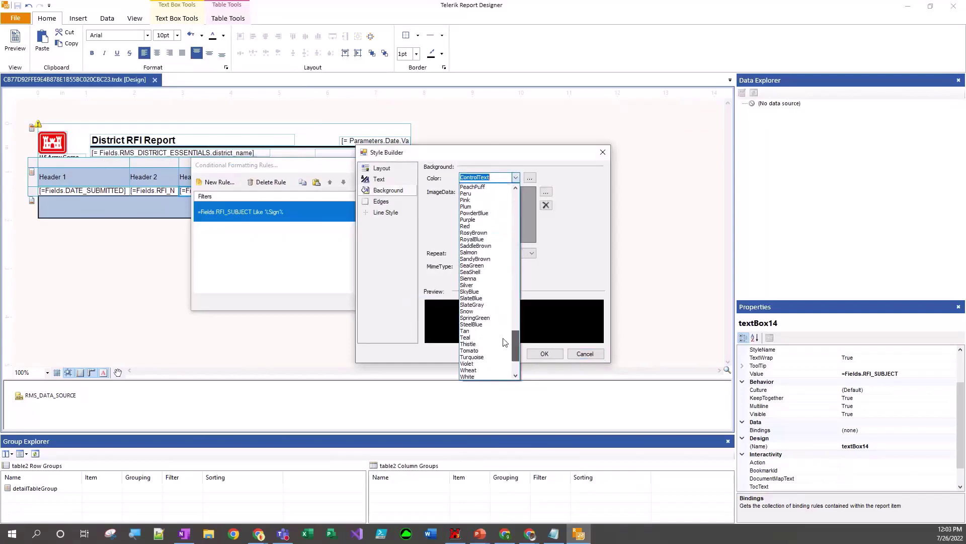
pyautogui.click(484, 279)
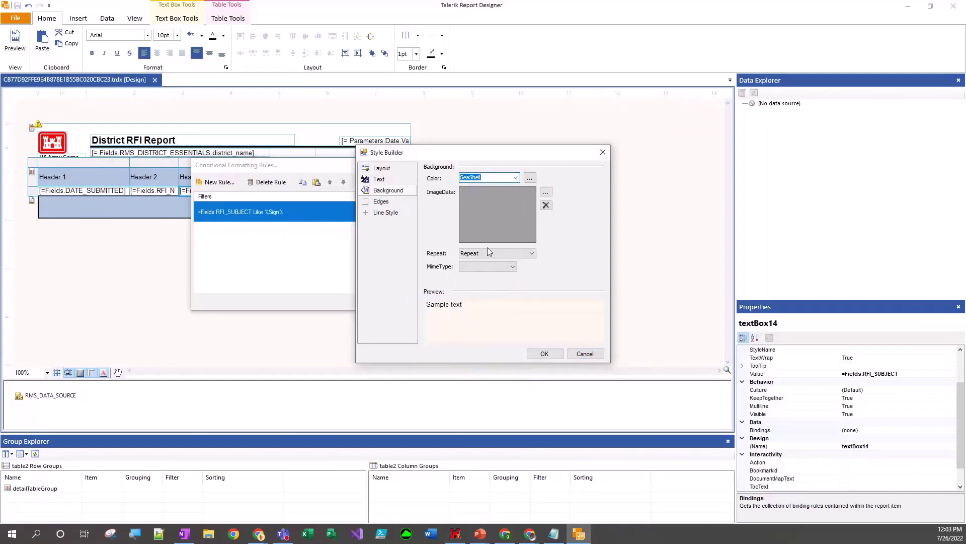
pyautogui.click(515, 178)
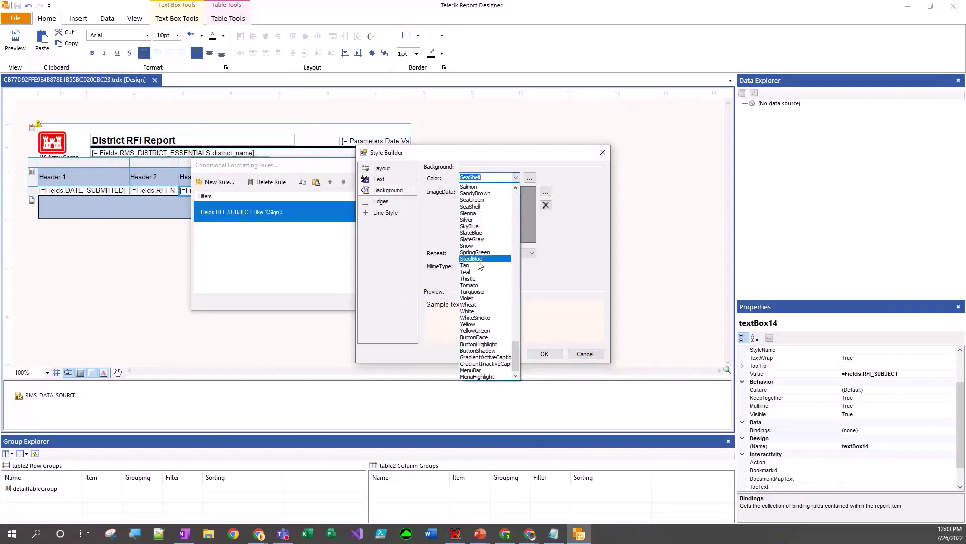
pyautogui.click(489, 285)
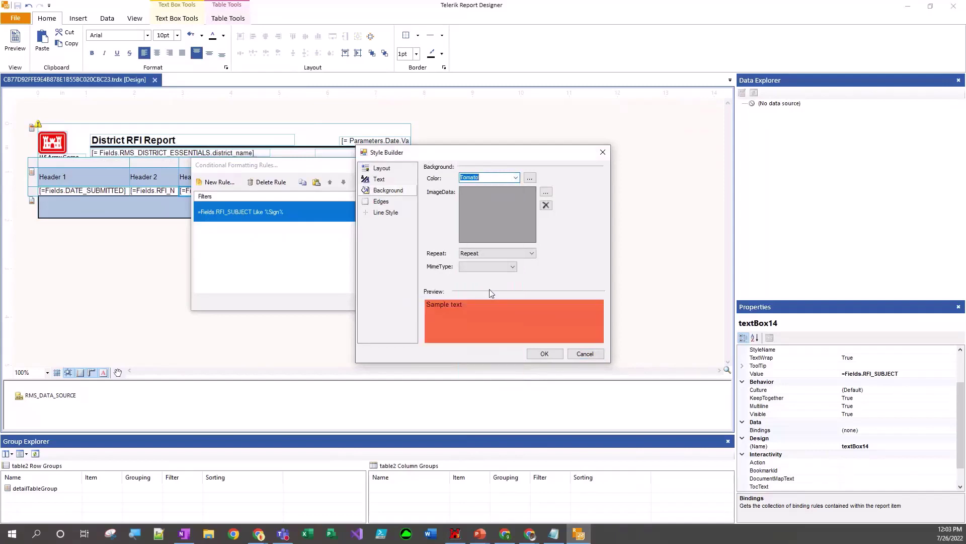
pyautogui.click(553, 355)
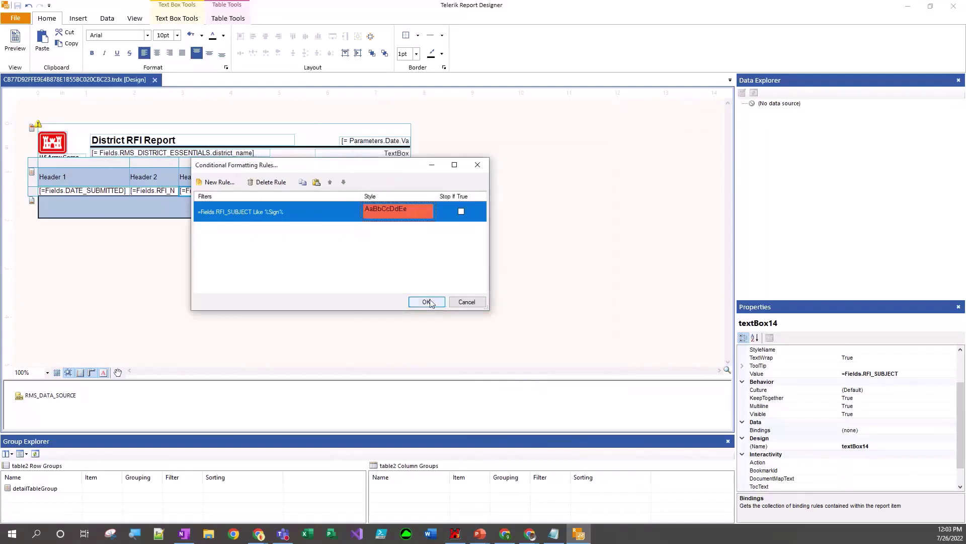
pyautogui.click(427, 302)
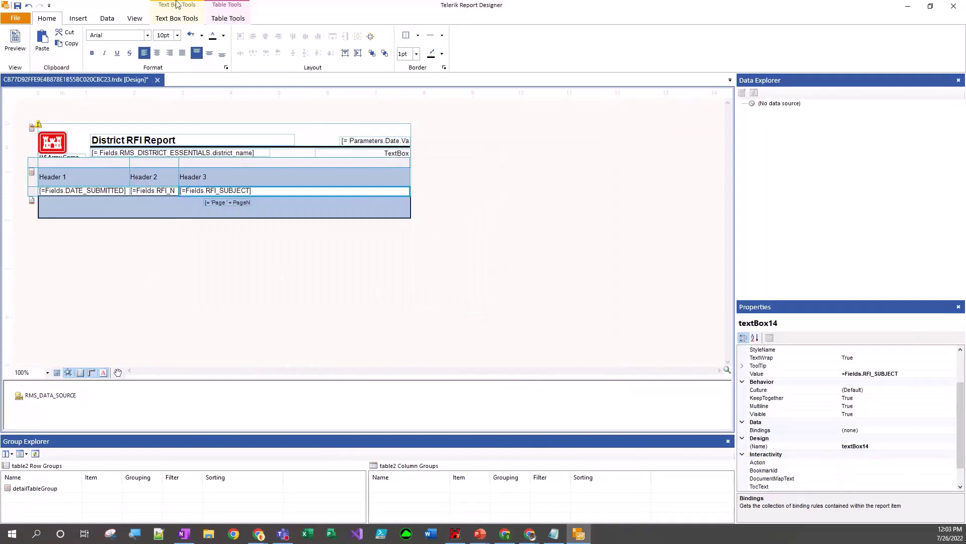
# Preview the report to check the conditional highlighting of the RFI subjects, and return to the design view.
pyautogui.click(16, 40)
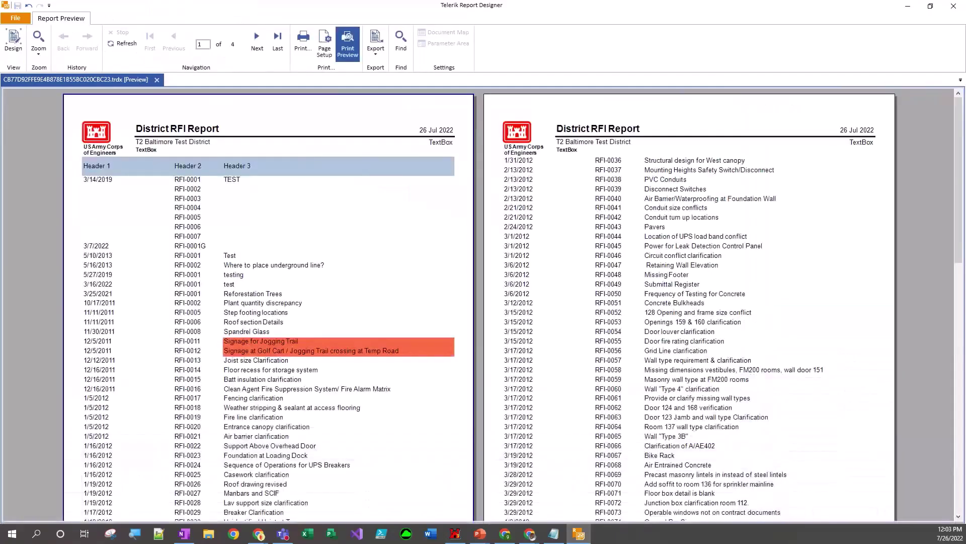
pyautogui.scroll(-10, 696, 304)
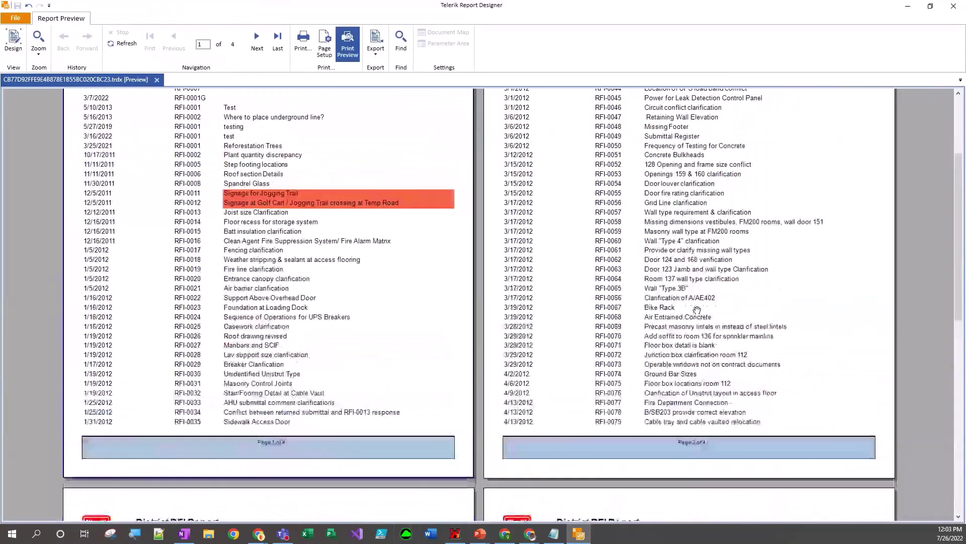
pyautogui.scroll(10, 696, 304)
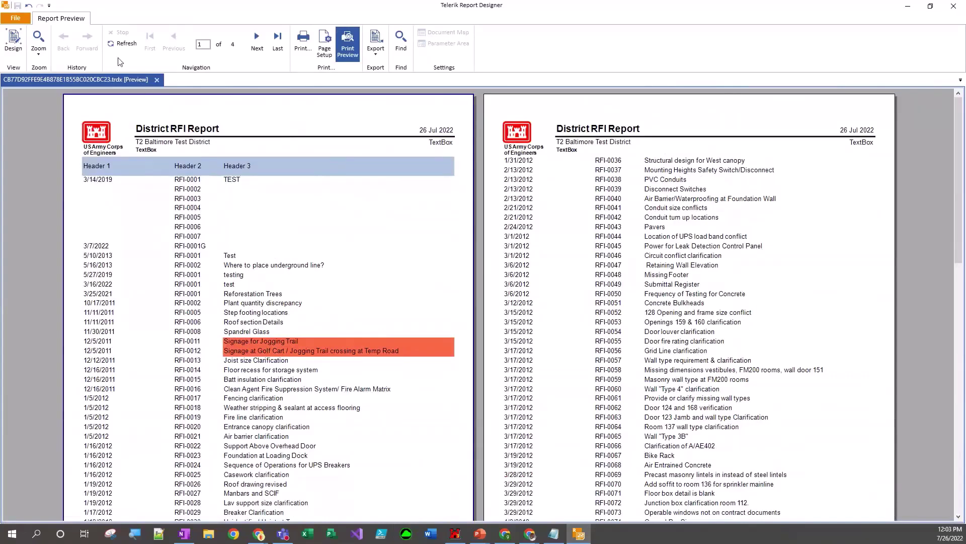
pyautogui.click(14, 40)
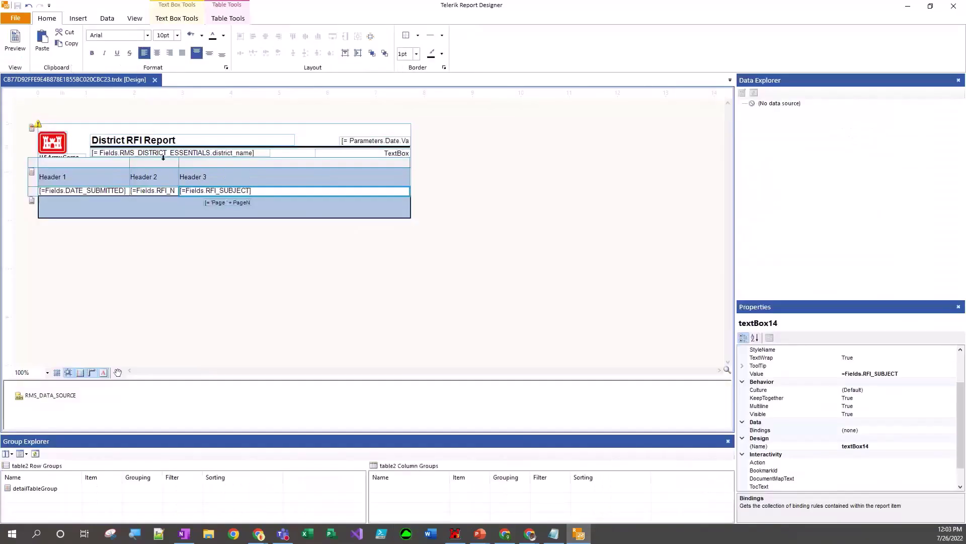
# Add borders to the RFI_SUBJECT detail cell, preview the report, and return to the design view.
pyautogui.click(158, 193)
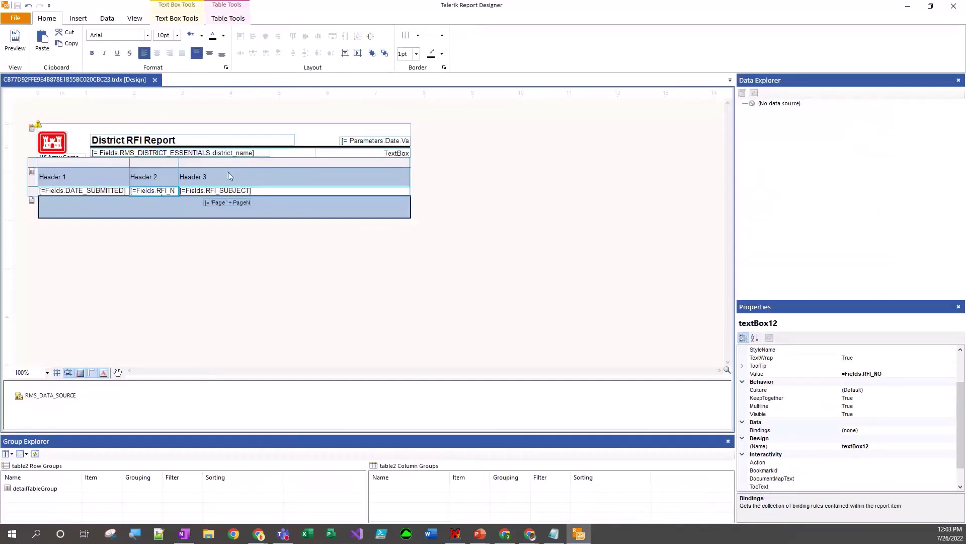
pyautogui.click(237, 194)
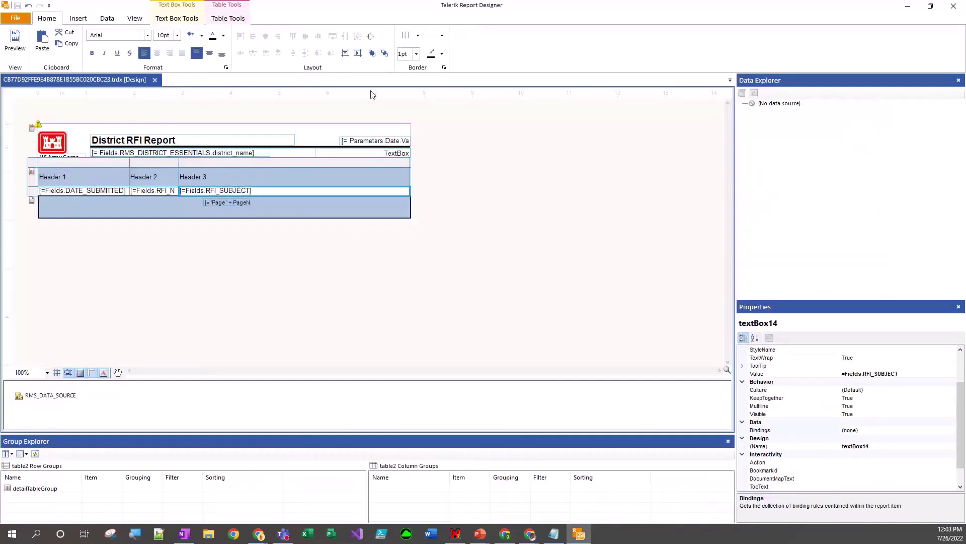
pyautogui.click(406, 36)
pyautogui.click(23, 51)
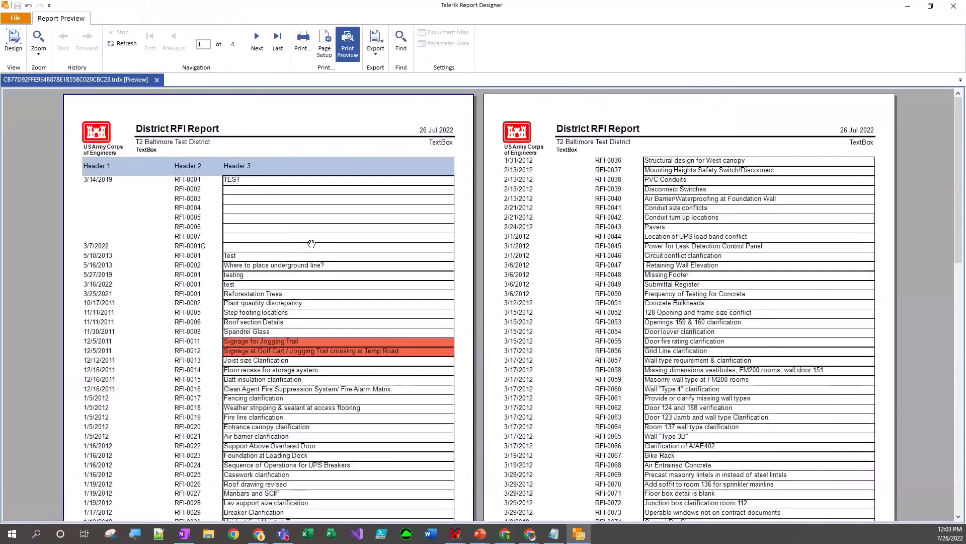
pyautogui.scroll(-5, 257, 222)
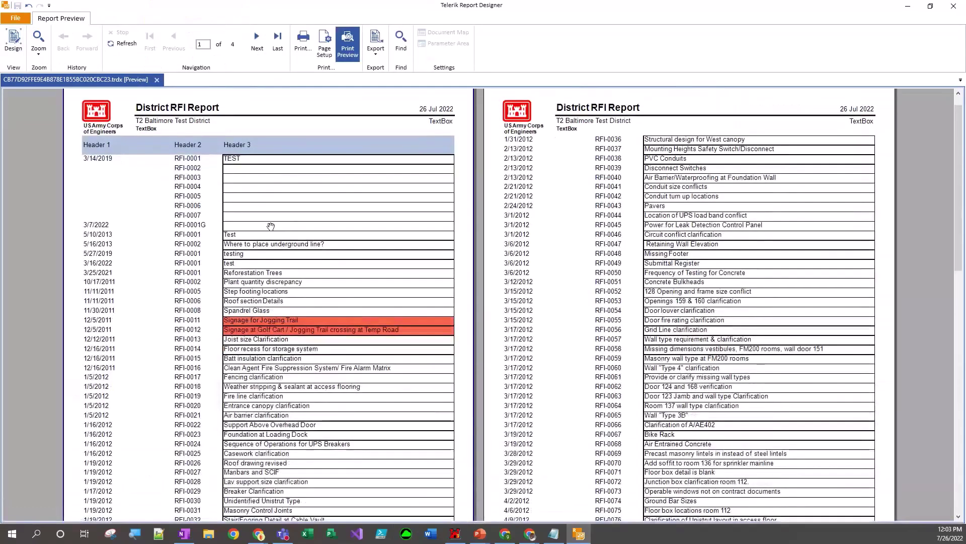
pyautogui.scroll(4, 272, 235)
pyautogui.scroll(2, 272, 234)
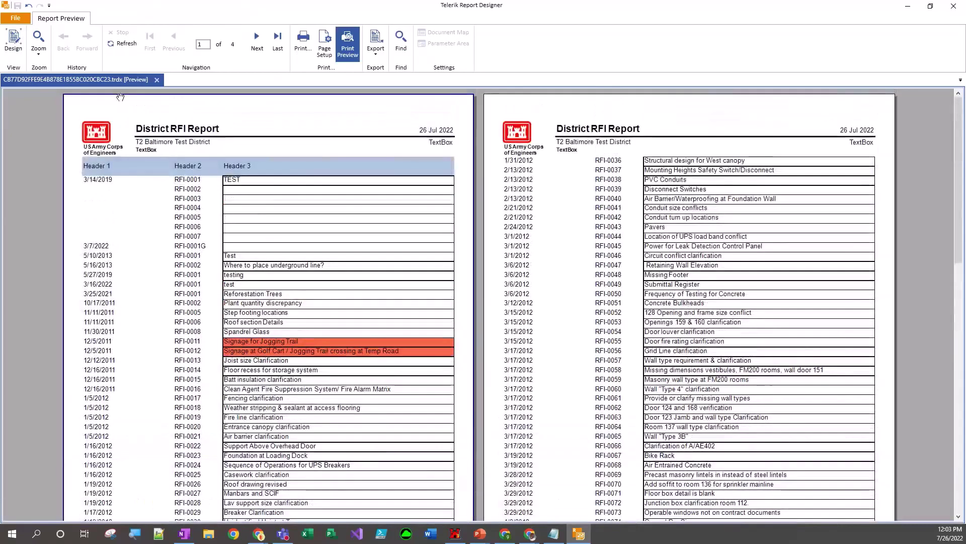
pyautogui.click(9, 45)
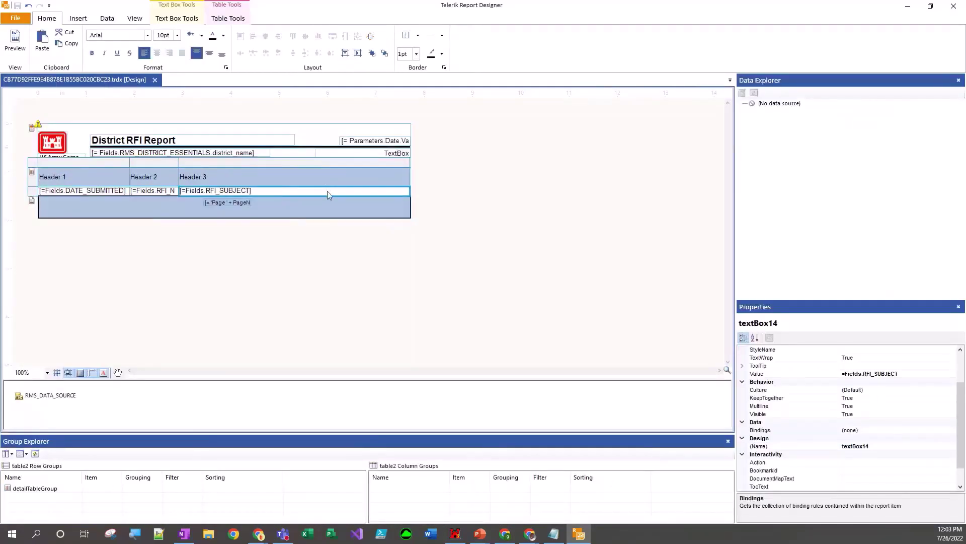
# Try to remove the RFI_SUBJECT detail cell's borders with the All border option.
pyautogui.click(418, 36)
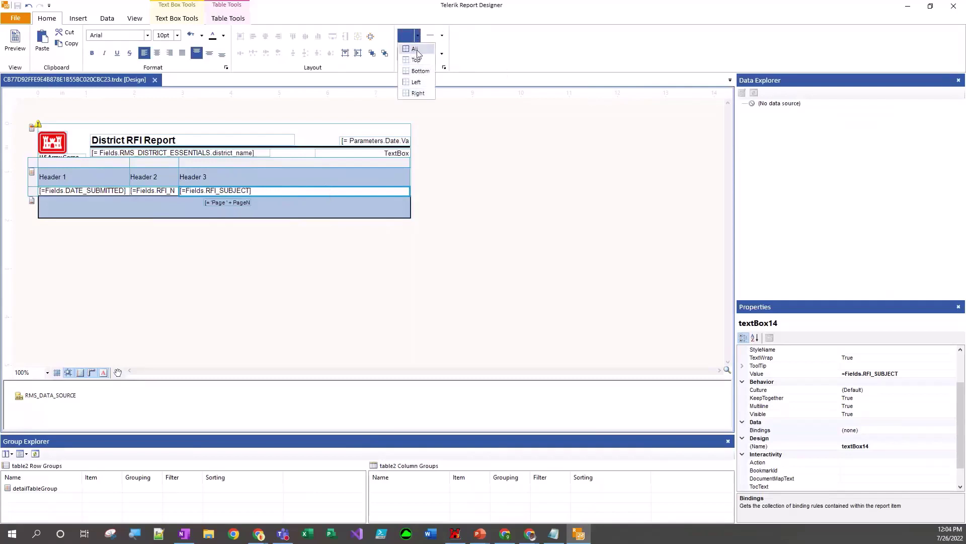
pyautogui.click(414, 49)
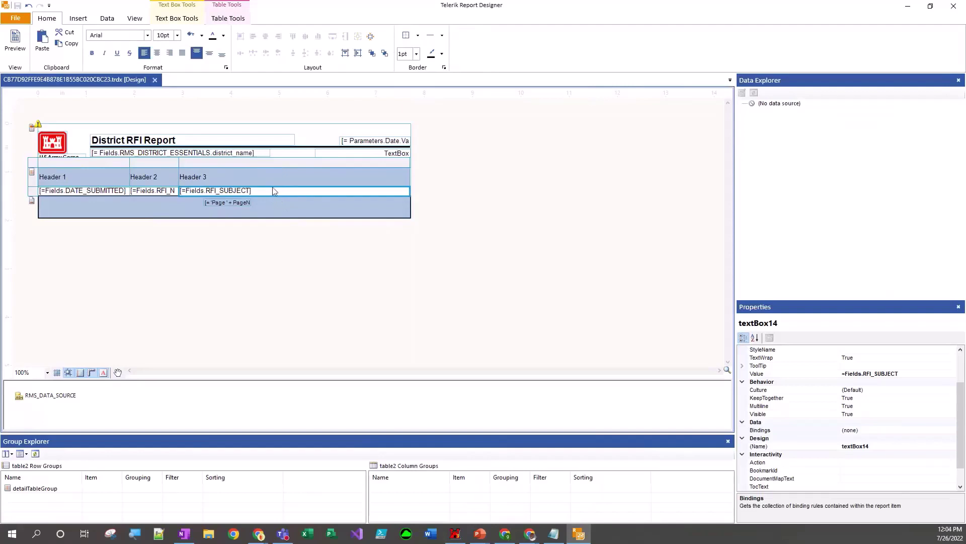
pyautogui.click(418, 35)
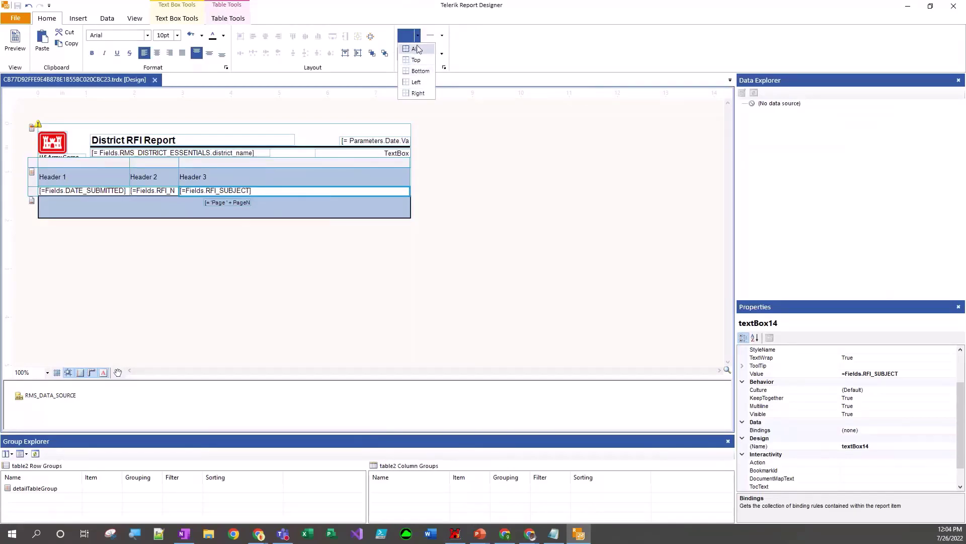
pyautogui.click(293, 193)
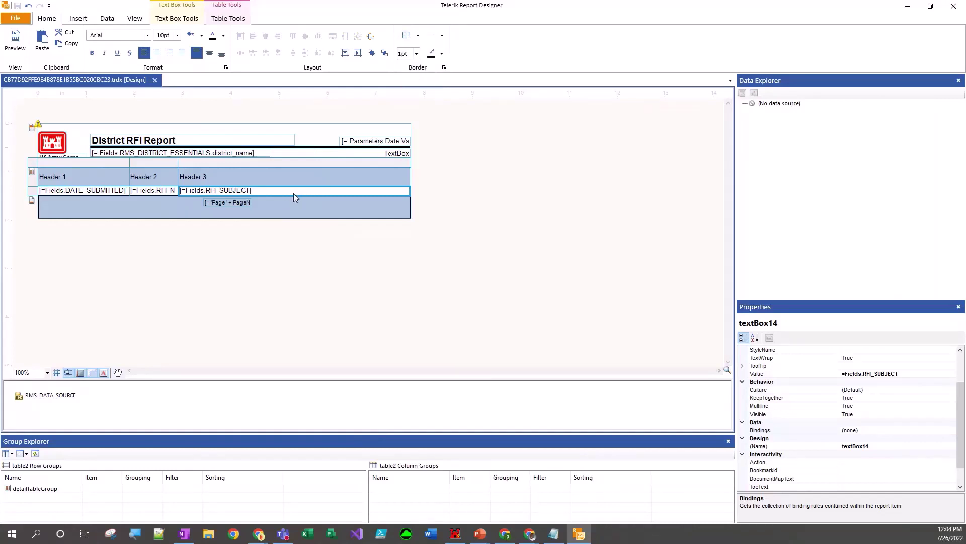
# Reset the style of the RFI_SUBJECT detail cell, preview the report, and return to the design view.
pyautogui.rightClick(294, 195)
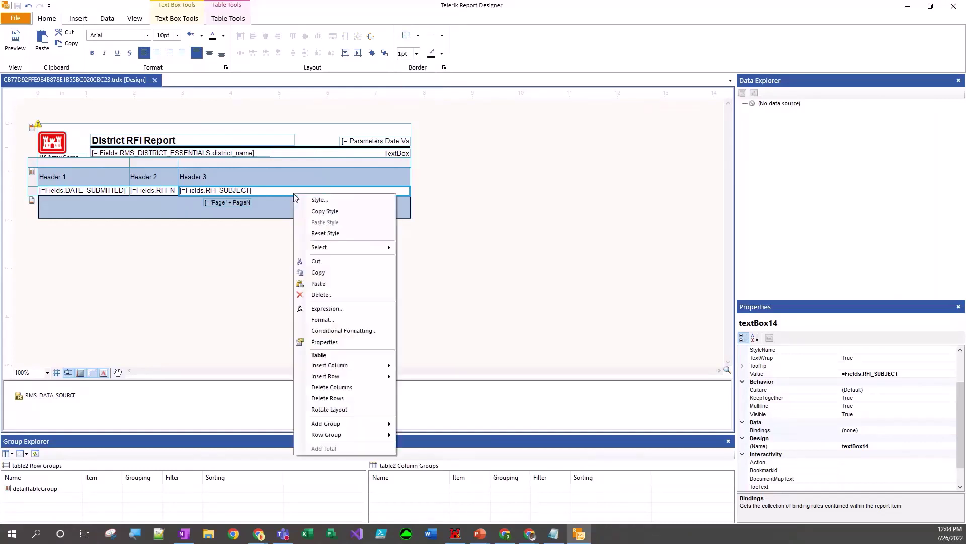
pyautogui.click(337, 233)
pyautogui.click(216, 226)
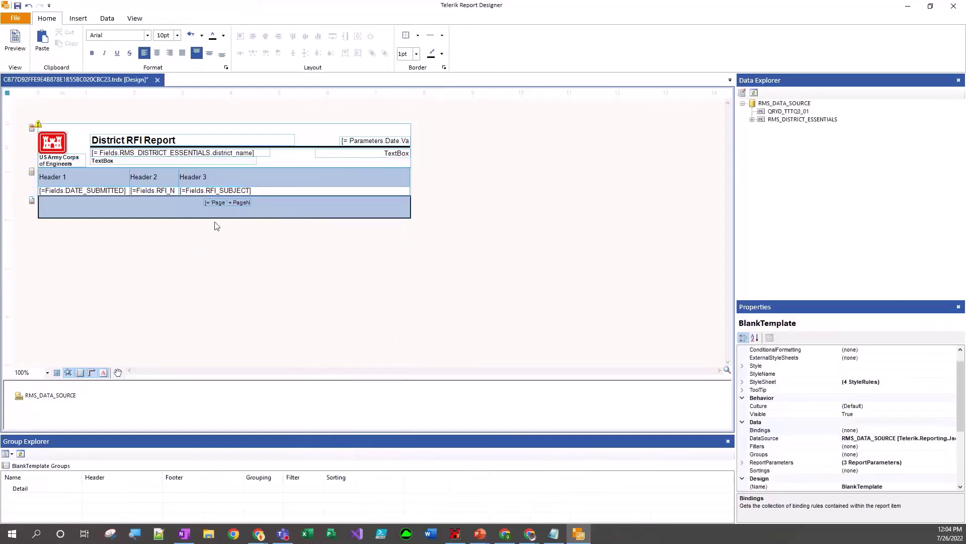
pyautogui.click(264, 192)
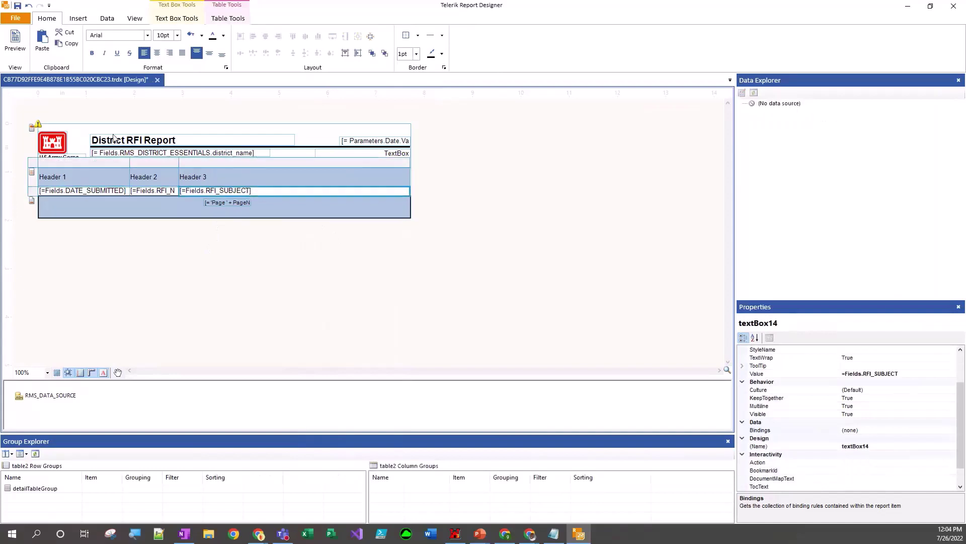
pyautogui.click(15, 38)
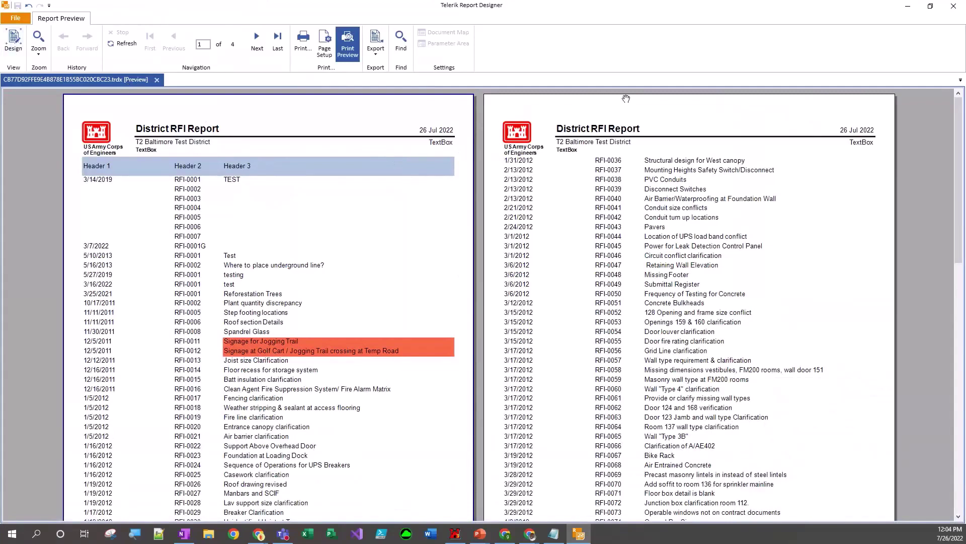
pyautogui.click(10, 46)
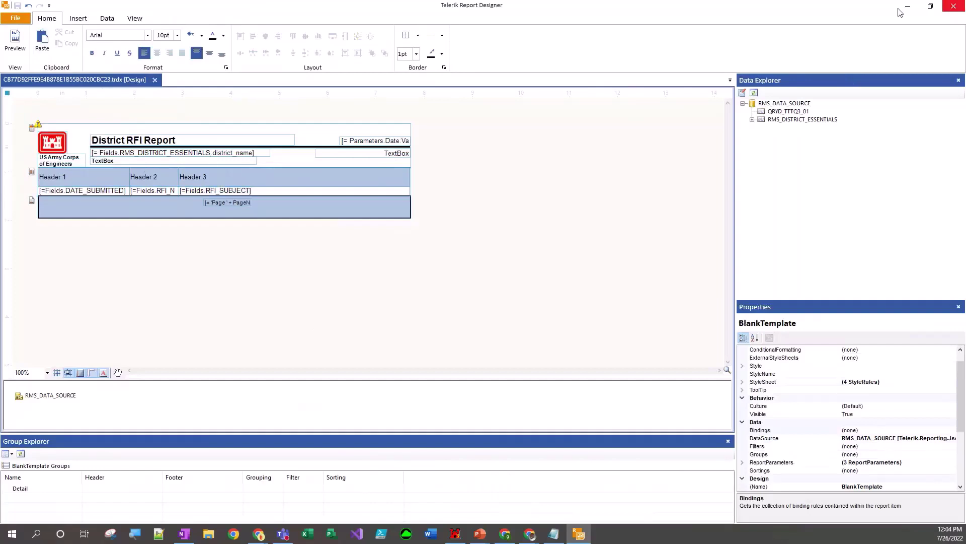
# Close the report designer, choose to reopen the same documents next time, and save the design changes to the RMS database.
pyautogui.click(954, 6)
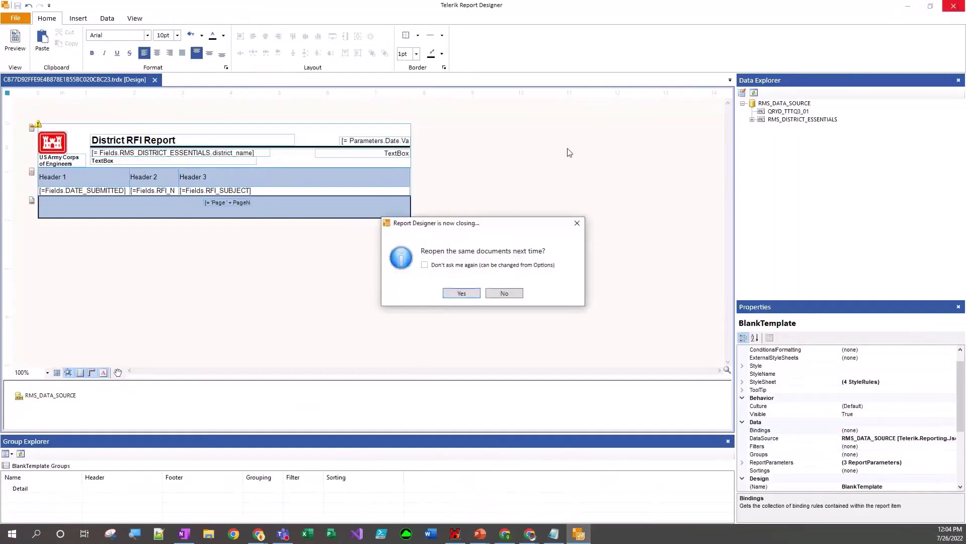
pyautogui.click(461, 294)
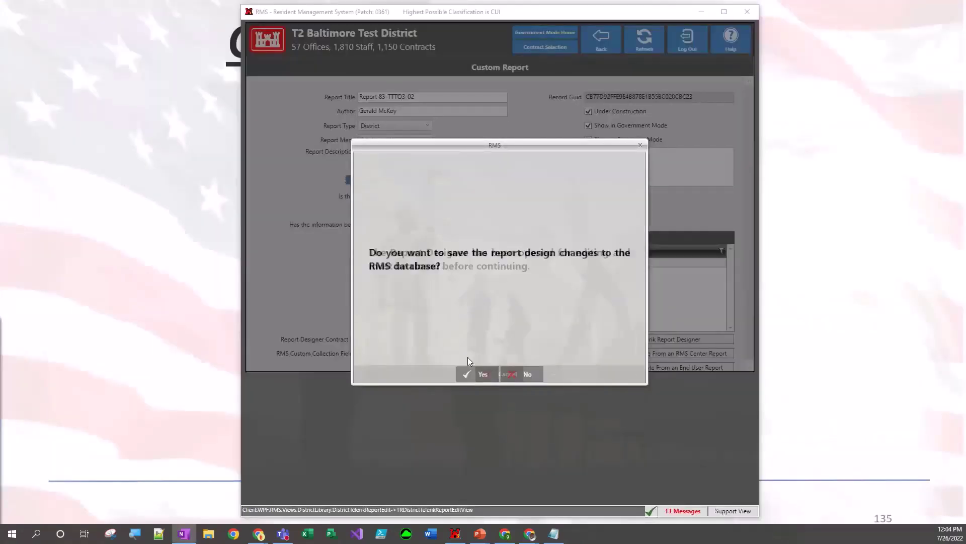
pyautogui.click(472, 376)
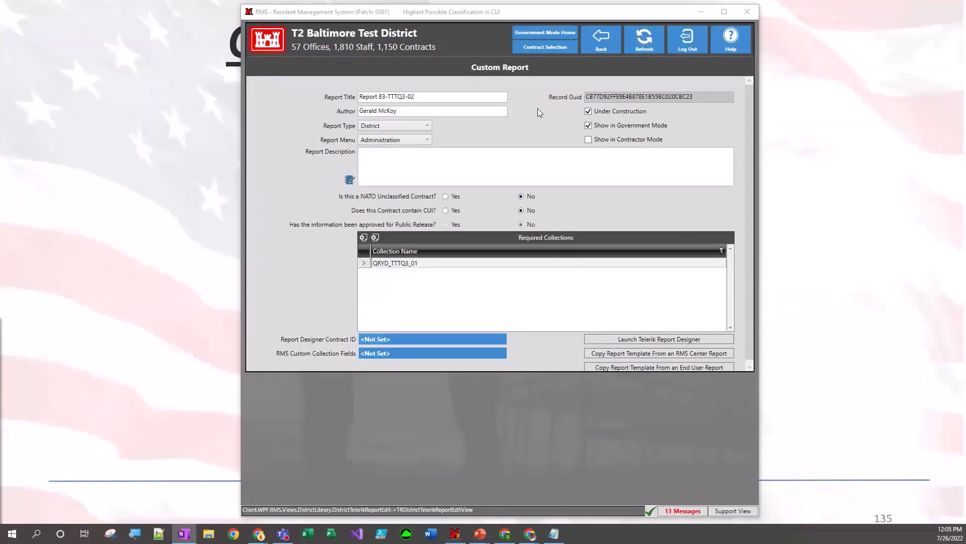
# Leave the custom report and the District Library, and open the Summary Reports list.
pyautogui.click(597, 39)
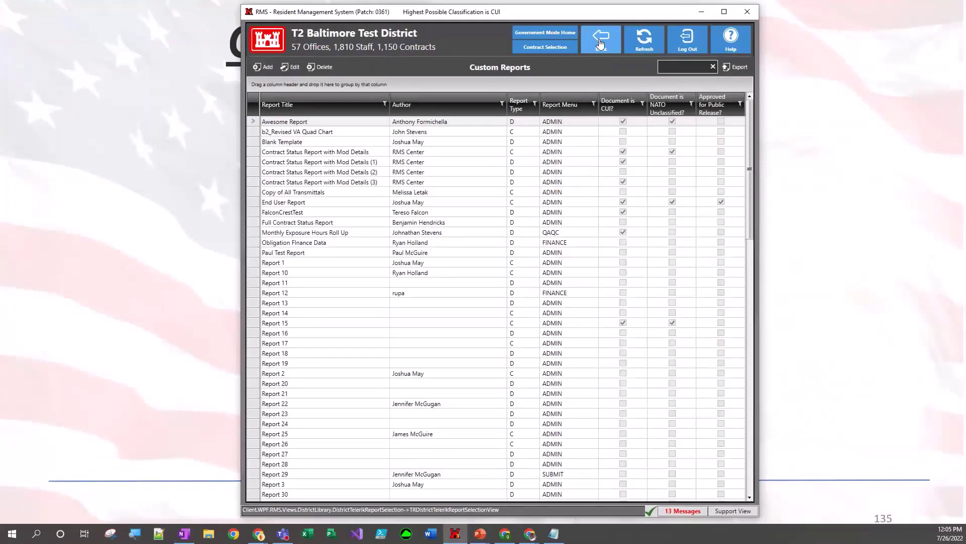
pyautogui.click(599, 42)
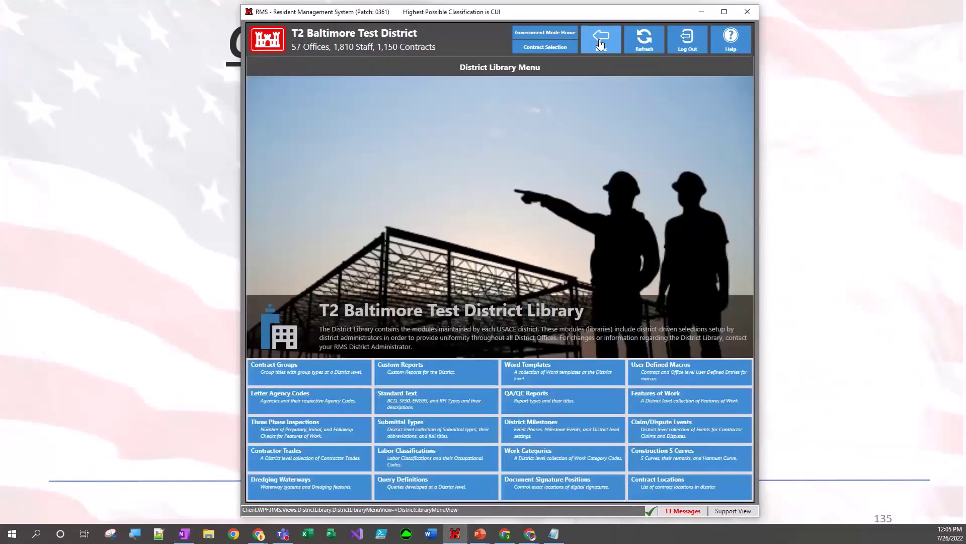
pyautogui.click(600, 44)
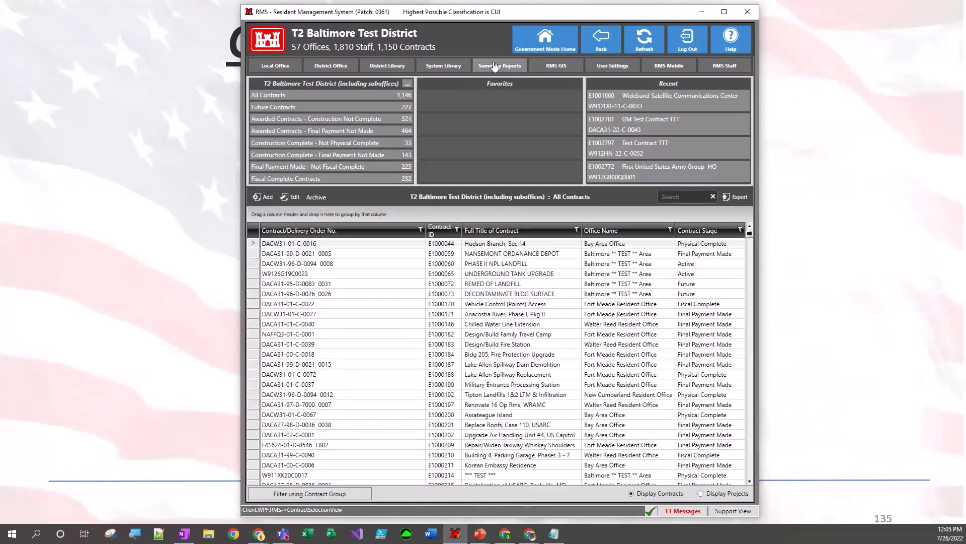
pyautogui.click(495, 66)
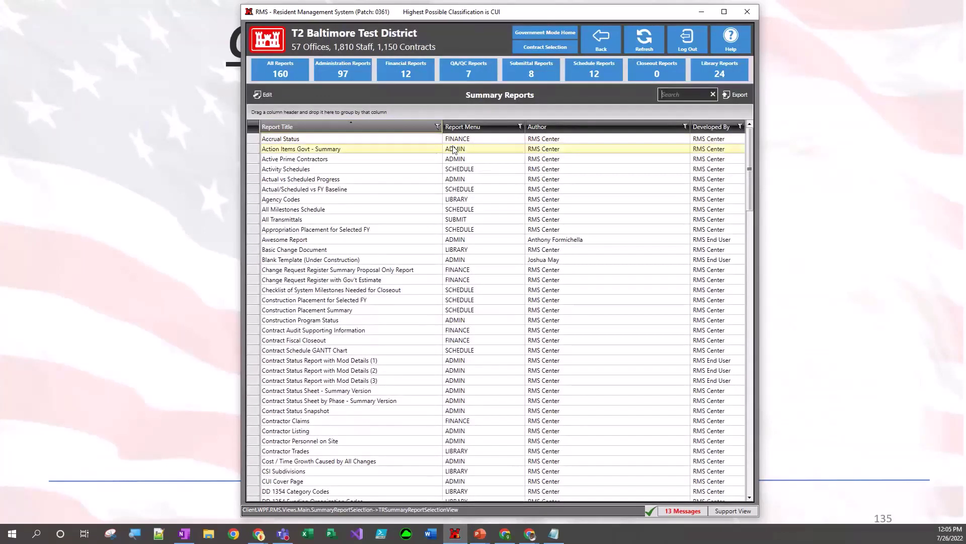
# Run Report 83-TTTQ3-02 (Under Construction) from the Summary Reports for the Baltimore ** TEST ** Area office.
pyautogui.scroll(-5, 451, 151)
pyautogui.scroll(-8, 452, 152)
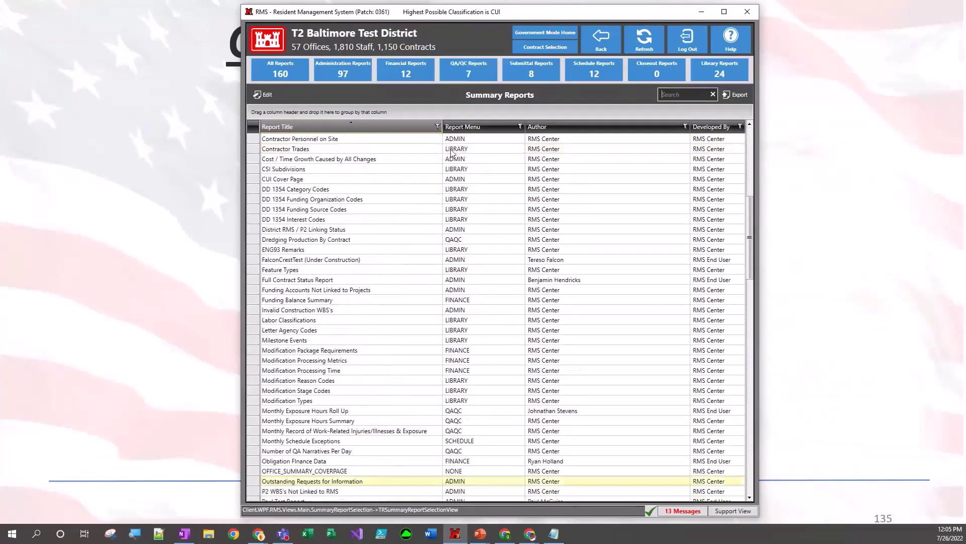
pyautogui.scroll(-8, 452, 151)
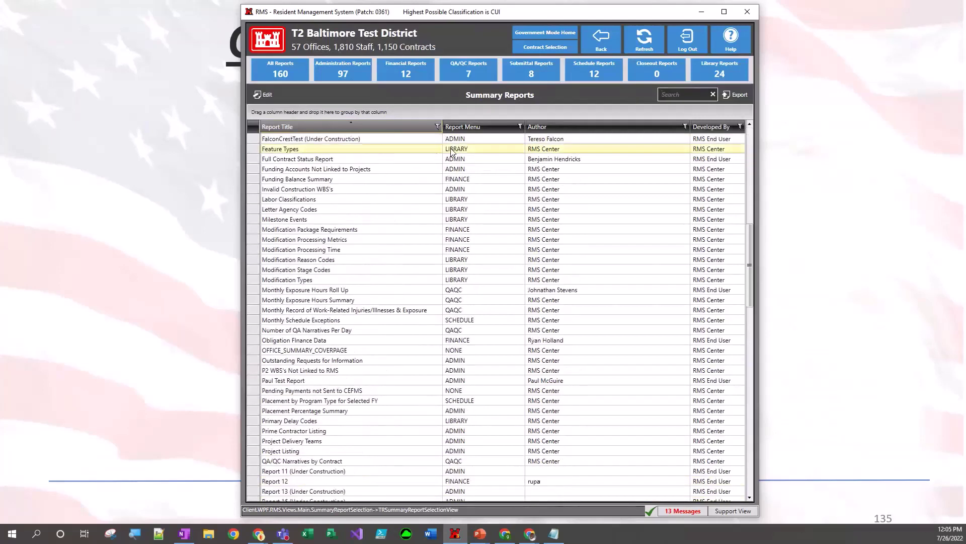
pyautogui.scroll(-6, 471, 214)
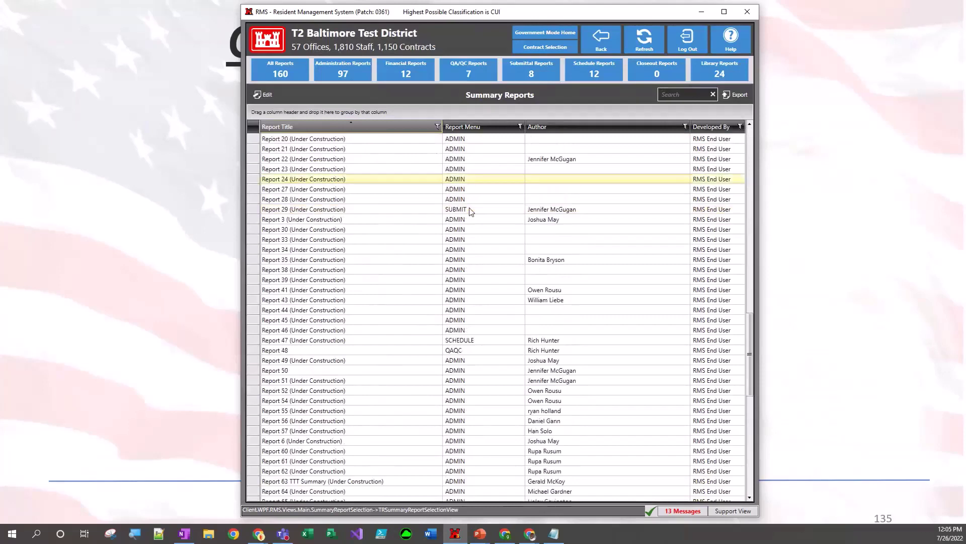
pyautogui.scroll(-9, 470, 211)
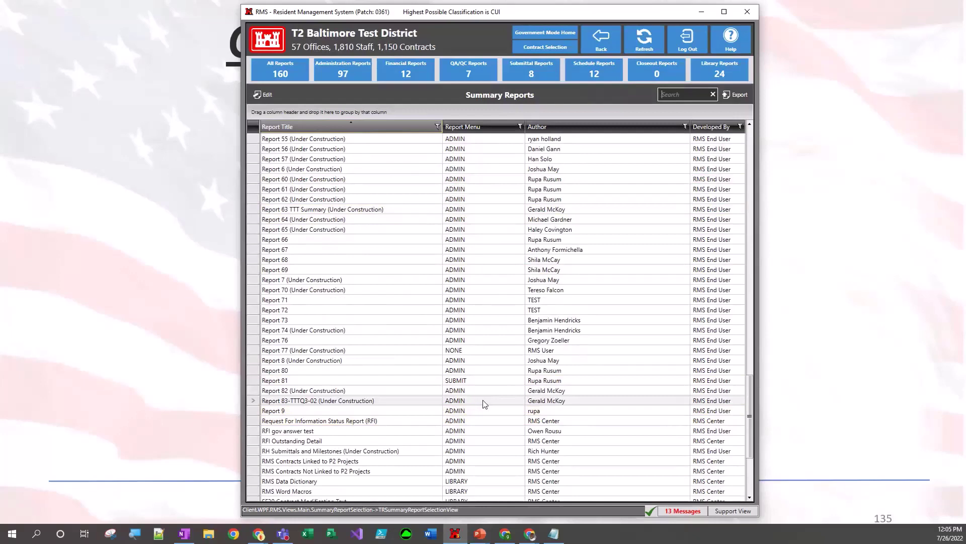
pyautogui.doubleClick(340, 401)
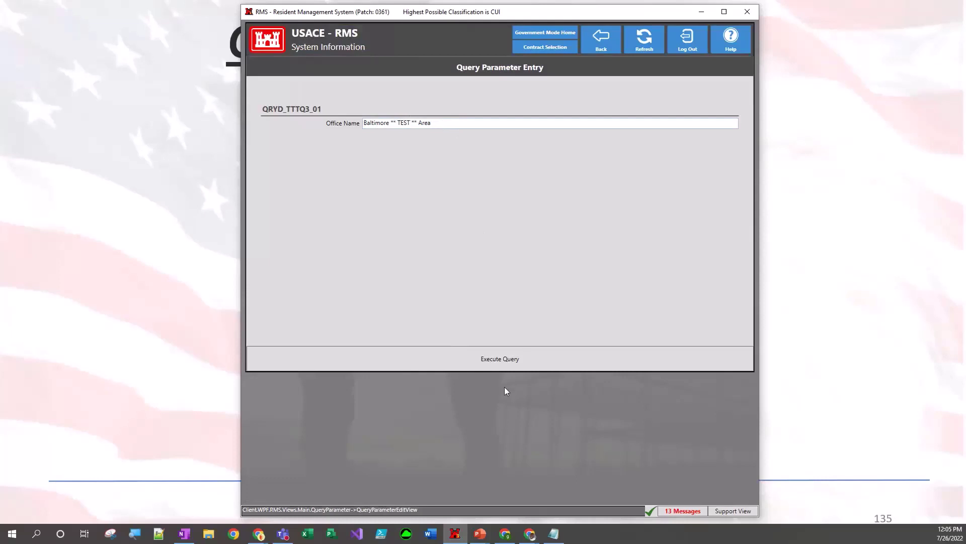
pyautogui.click(501, 365)
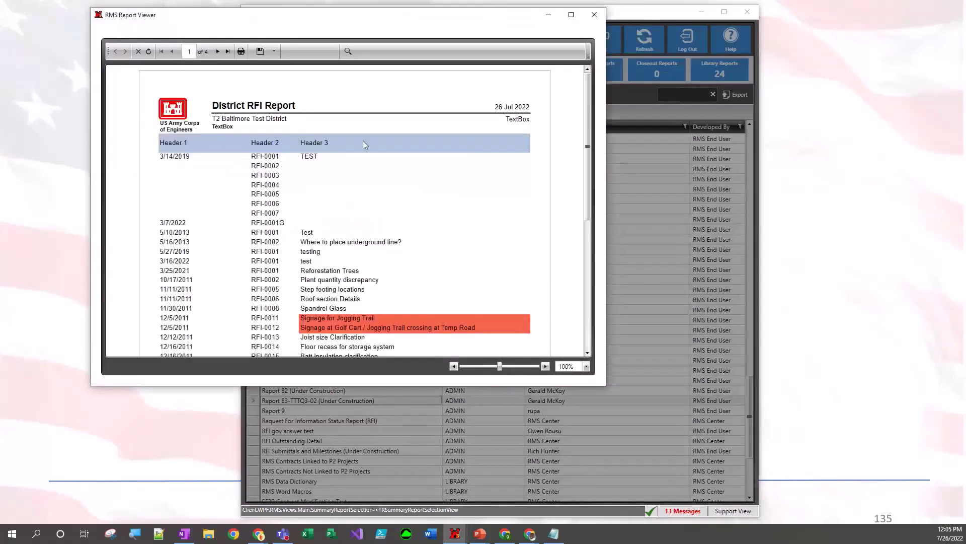
# Review the first page of the District RFI Report, then close it and return to the contract selection view.
pyautogui.scroll(-5, 365, 144)
pyautogui.scroll(6, 375, 139)
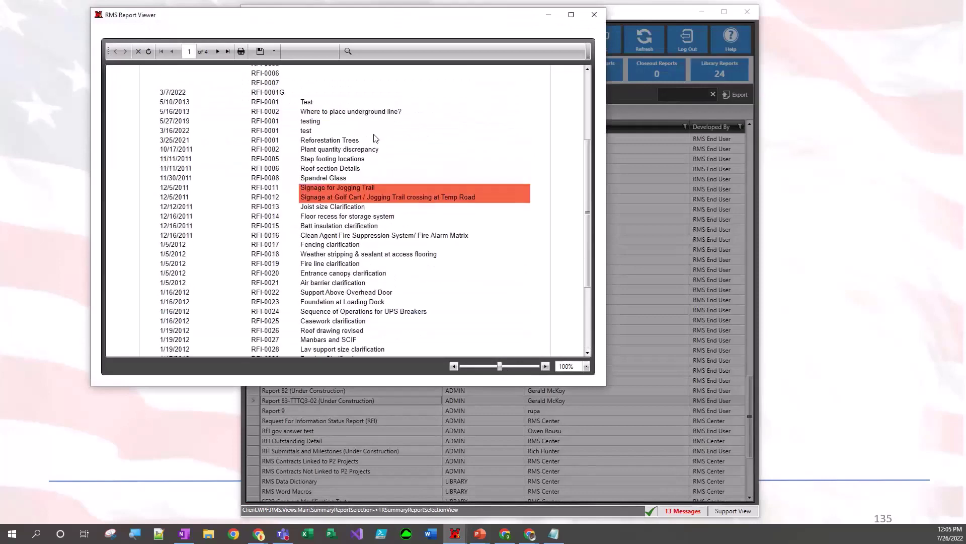
pyautogui.scroll(1, 376, 135)
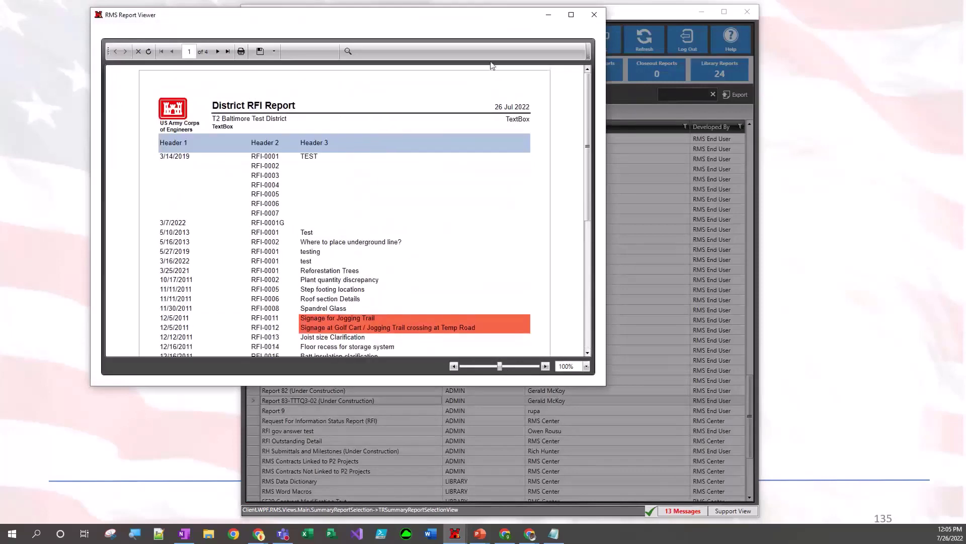
pyautogui.click(595, 15)
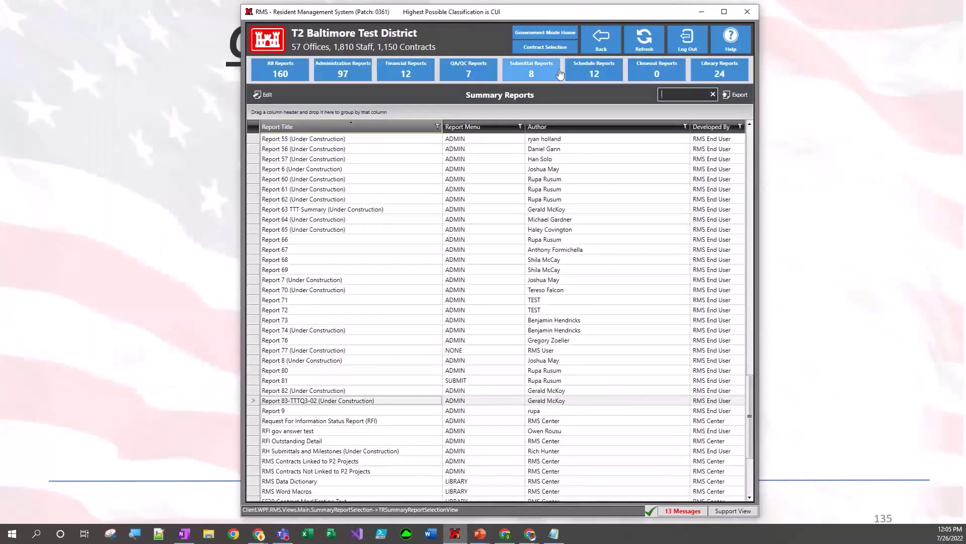
pyautogui.click(601, 41)
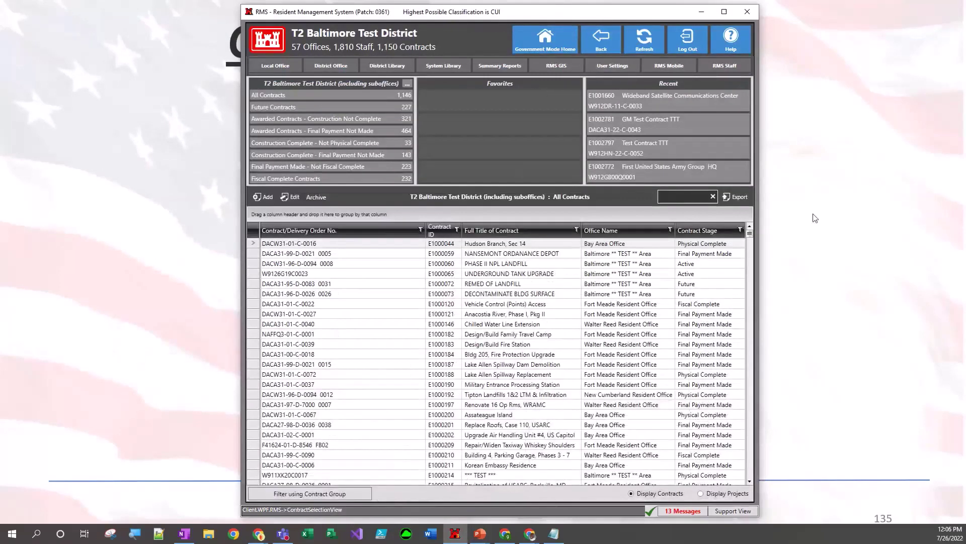
pyautogui.hotkey('alt', 'Tab')
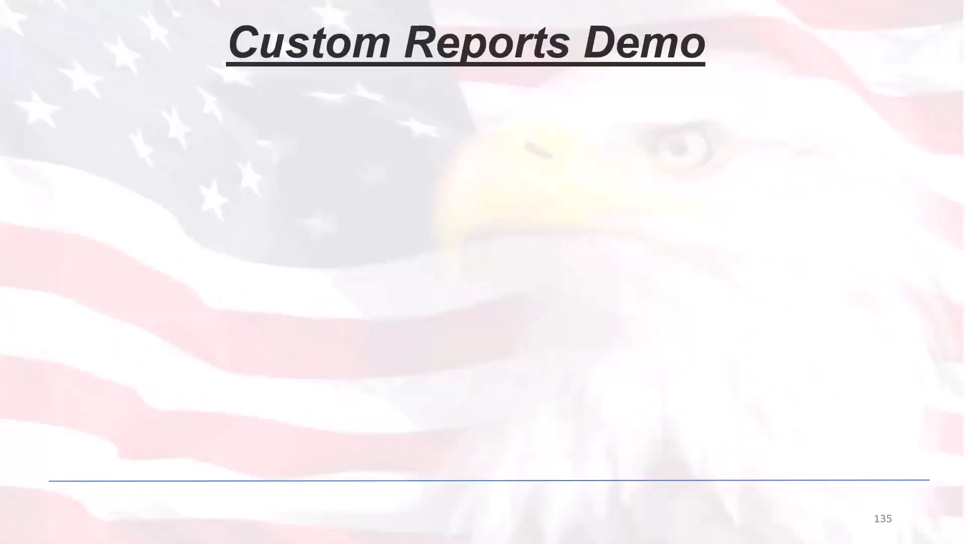
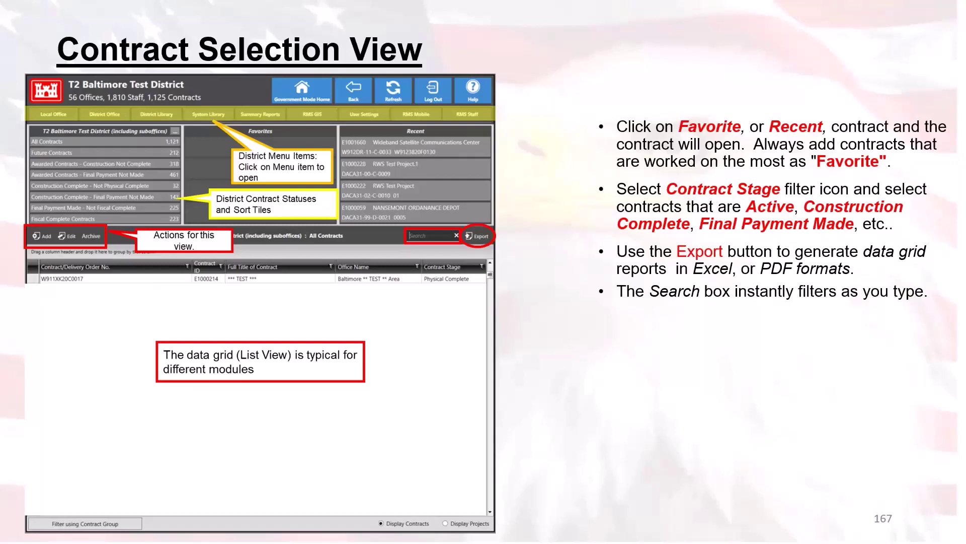
# Switch to RMS, search the All Contracts list for 1660, and clear the search text.
pyautogui.hotkey('alt', 'Tab')
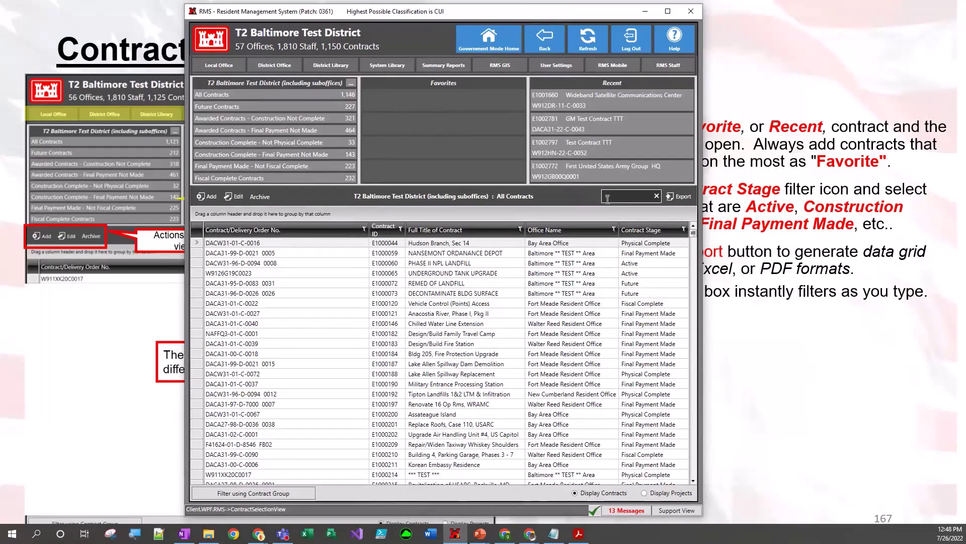
pyautogui.write('1660')
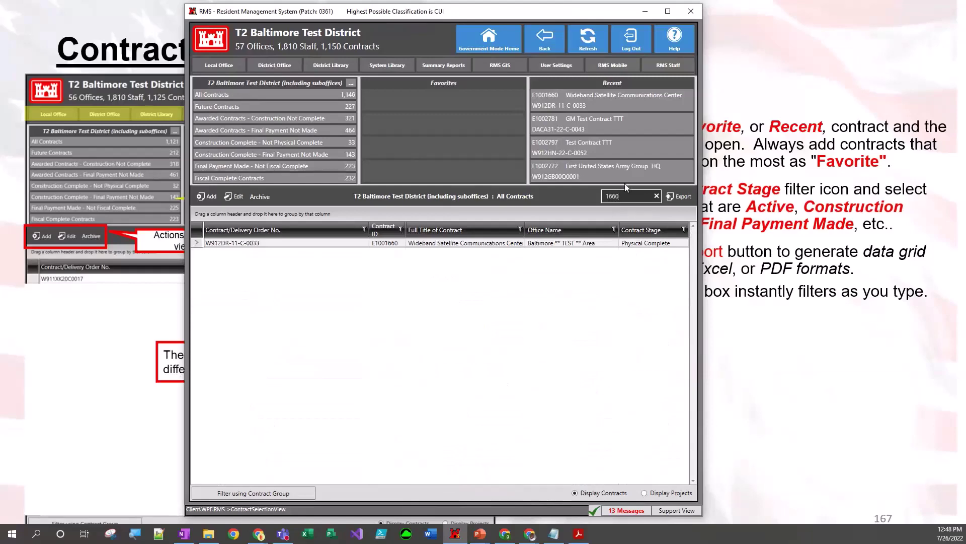
pyautogui.press('BackSpace')
pyautogui.press('BackSpace')
pyautogui.press('BackSpace')
pyautogui.press('BackSpace')
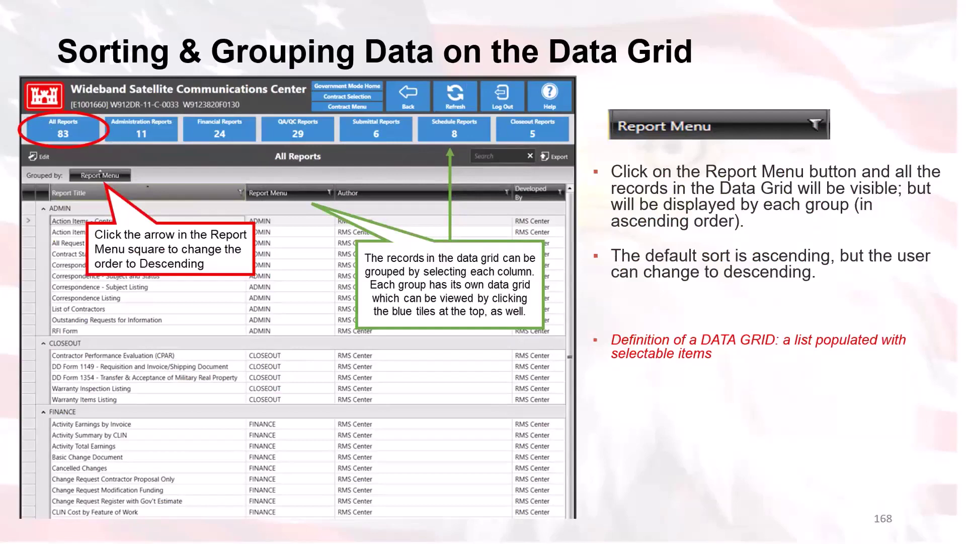
# Group the All Contracts list by Contract Stage and inspect the Active and Construction Complete groups, collapsing each again.
pyautogui.hotkey('alt', 'Tab')
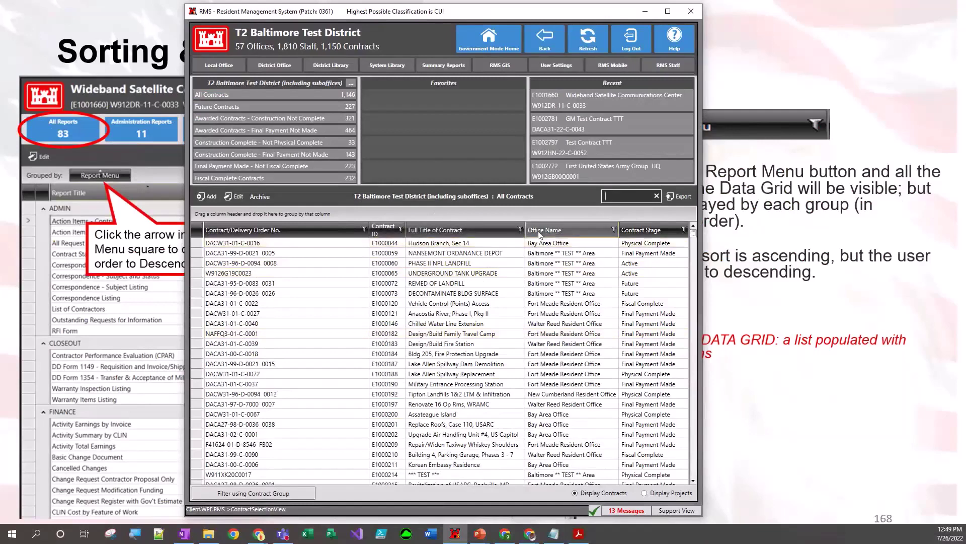
pyautogui.moveTo(640, 233); pyautogui.dragTo(234, 215)
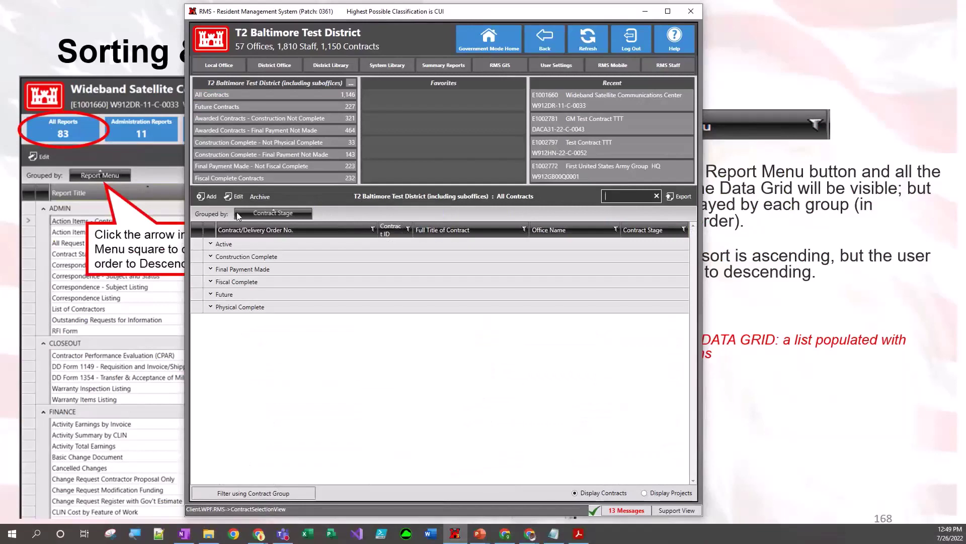
pyautogui.click(211, 244)
pyautogui.click(210, 244)
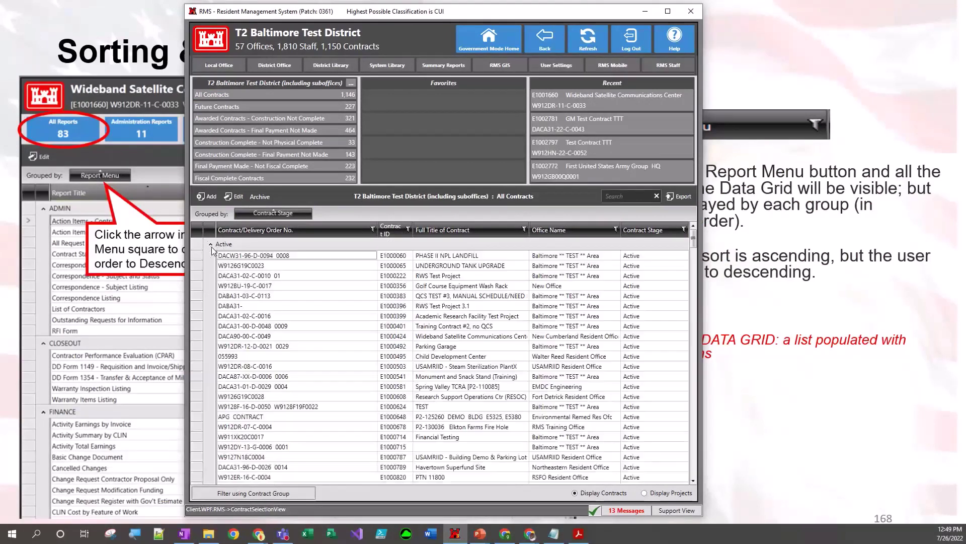
pyautogui.click(210, 244)
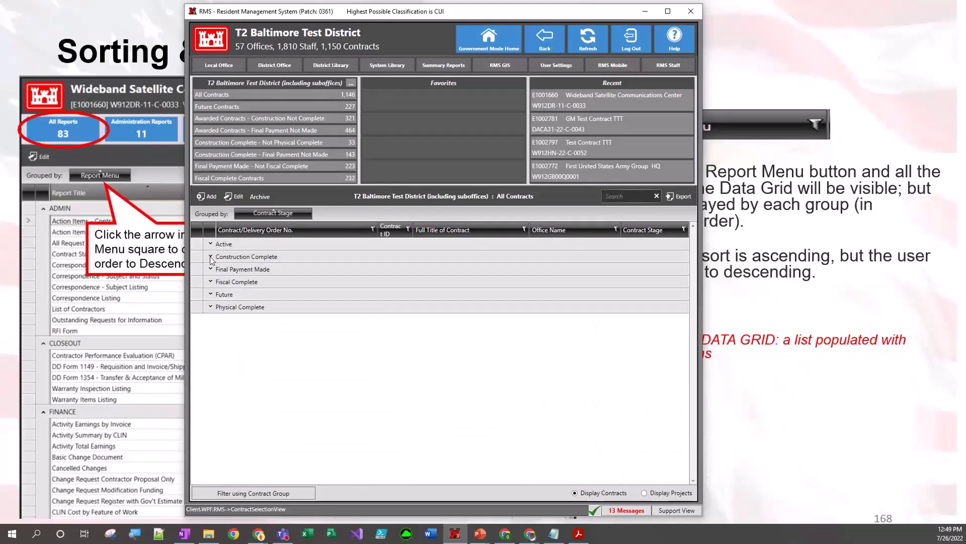
pyautogui.click(211, 257)
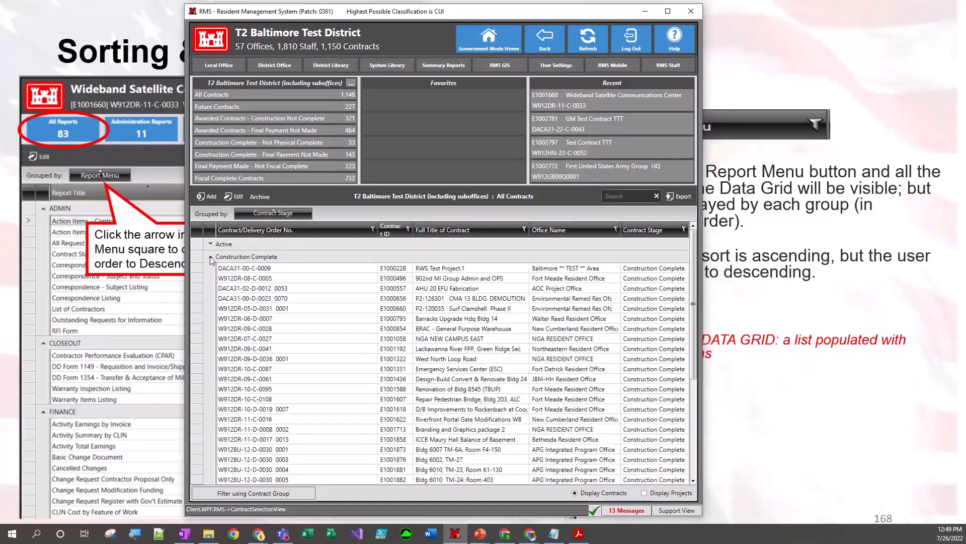
pyautogui.click(211, 257)
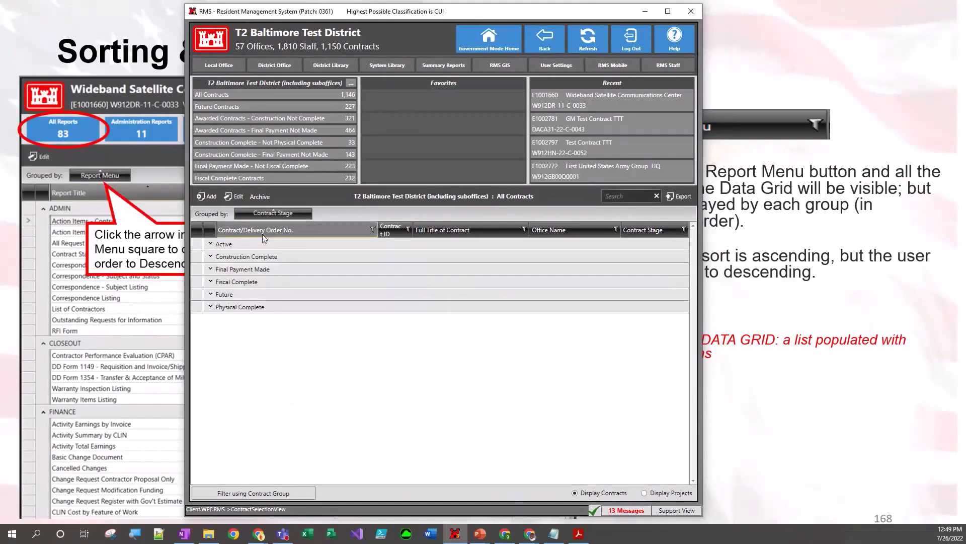
# Regroup the contracts by Office Name and then Contract Stage, and expand the Active contracts under AOC Project Office.
pyautogui.click(307, 213)
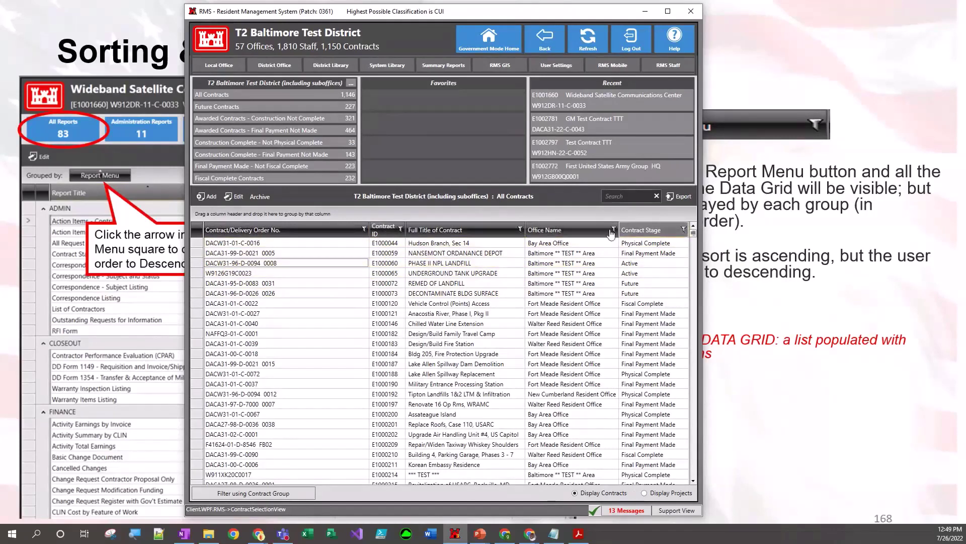
pyautogui.moveTo(580, 229); pyautogui.dragTo(300, 216)
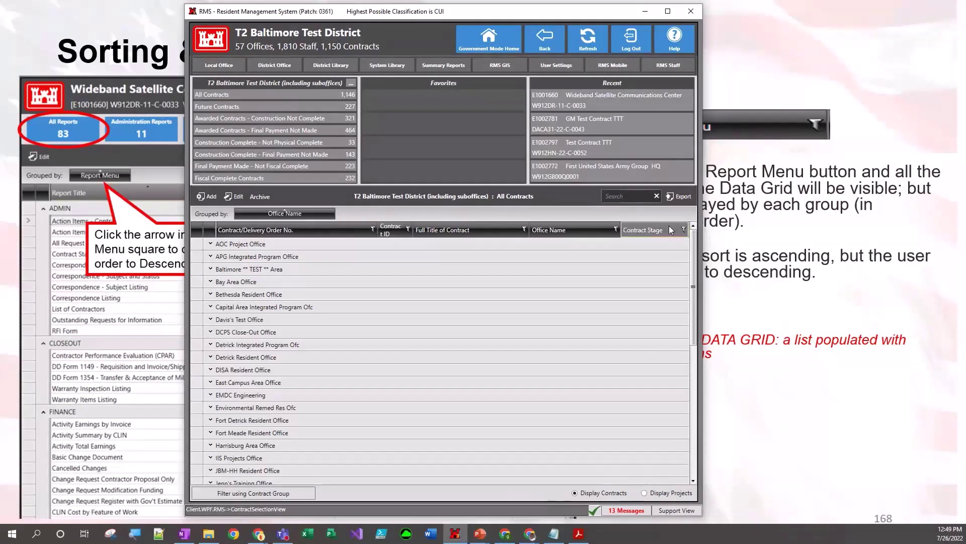
pyautogui.moveTo(659, 226); pyautogui.dragTo(424, 210)
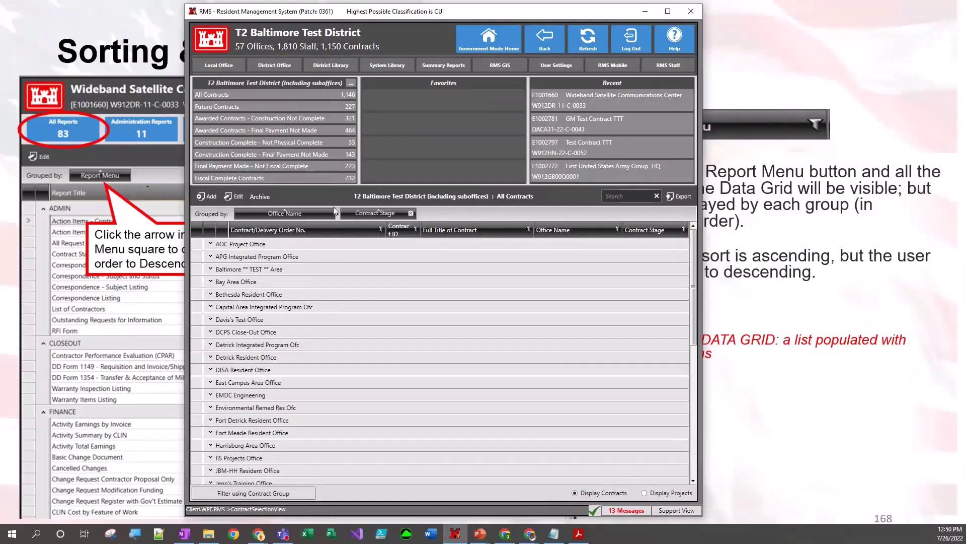
pyautogui.click(210, 243)
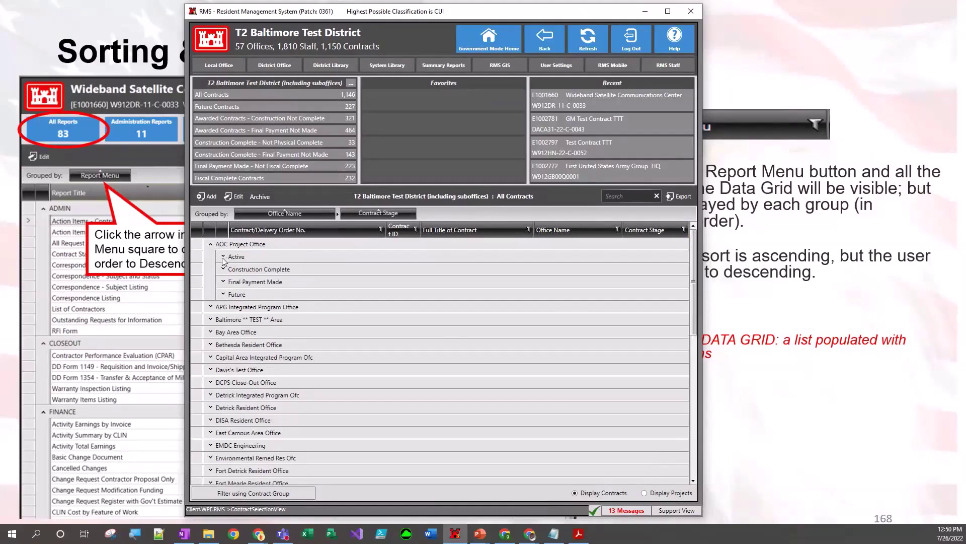
pyautogui.click(223, 257)
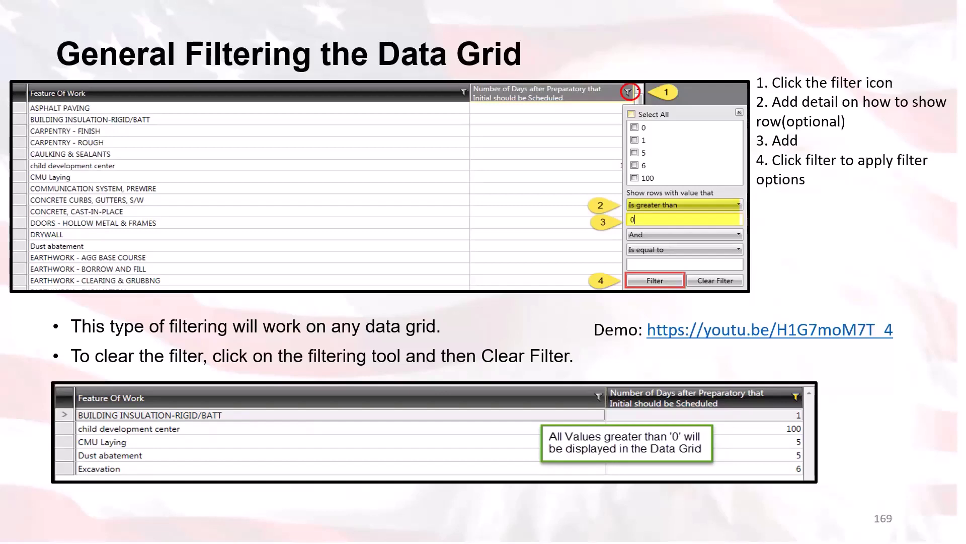
# Return to RMS and remove the Contract Stage and Office Name groupings from the contract list.
pyautogui.hotkey('alt', 'Tab')
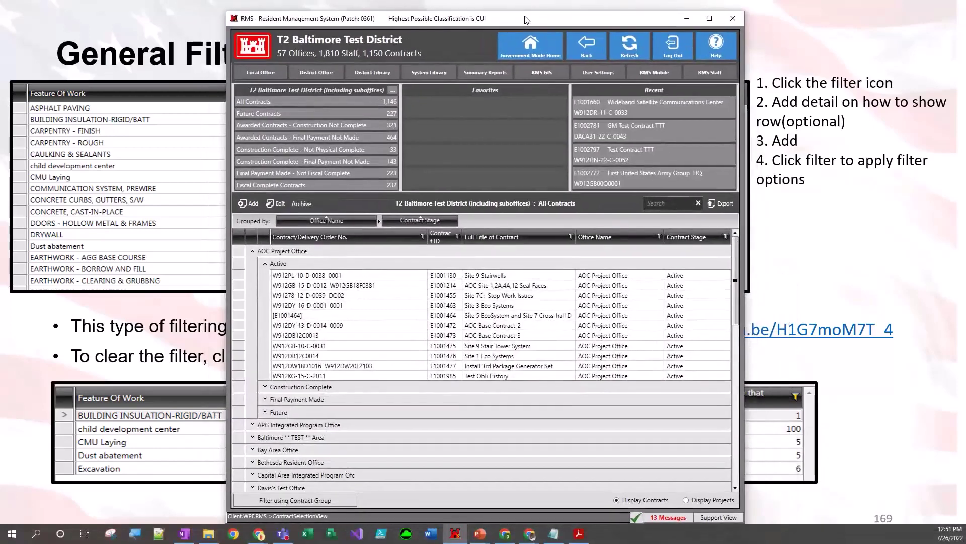
pyautogui.click(371, 221)
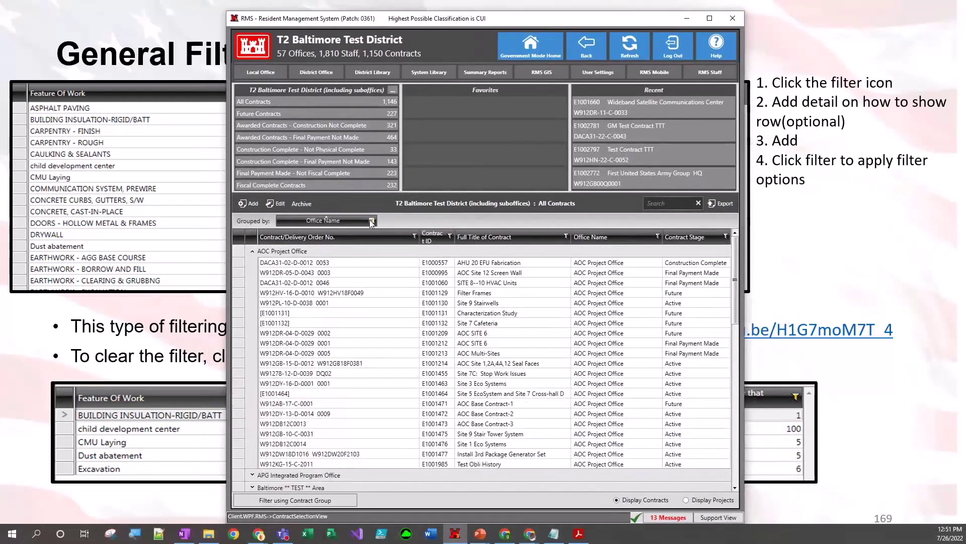
pyautogui.click(372, 221)
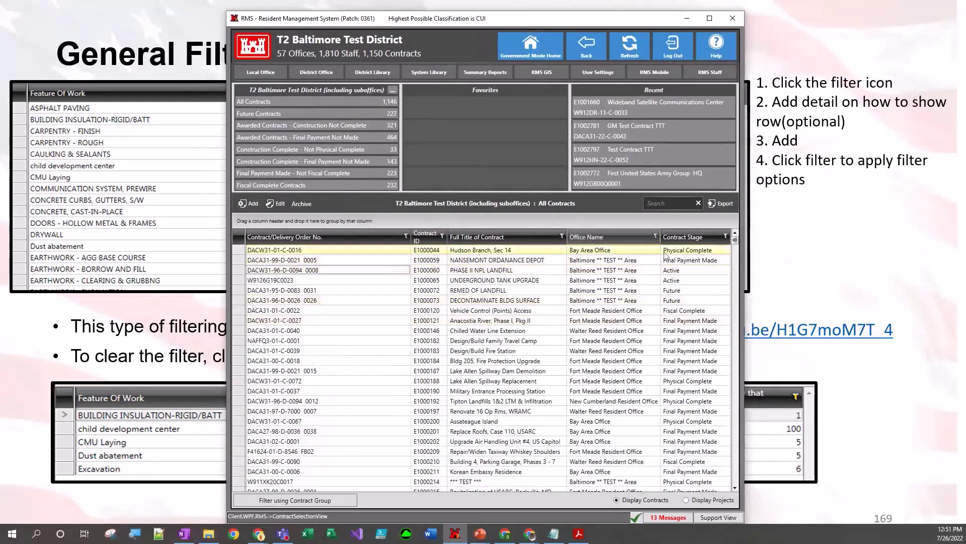
# Check the comparison operators of the Contract Stage filter and filter the contract list to the Active stage.
pyautogui.click(725, 237)
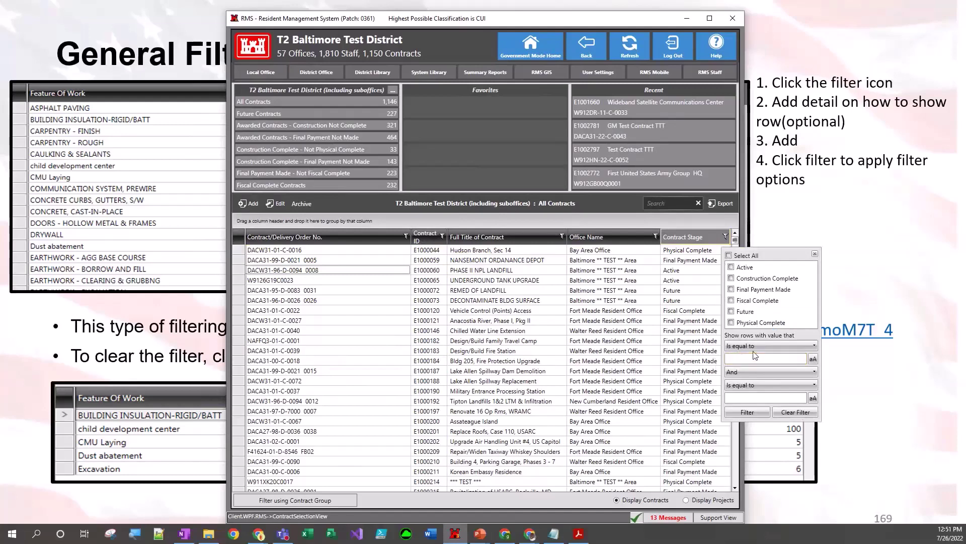
pyautogui.click(814, 345)
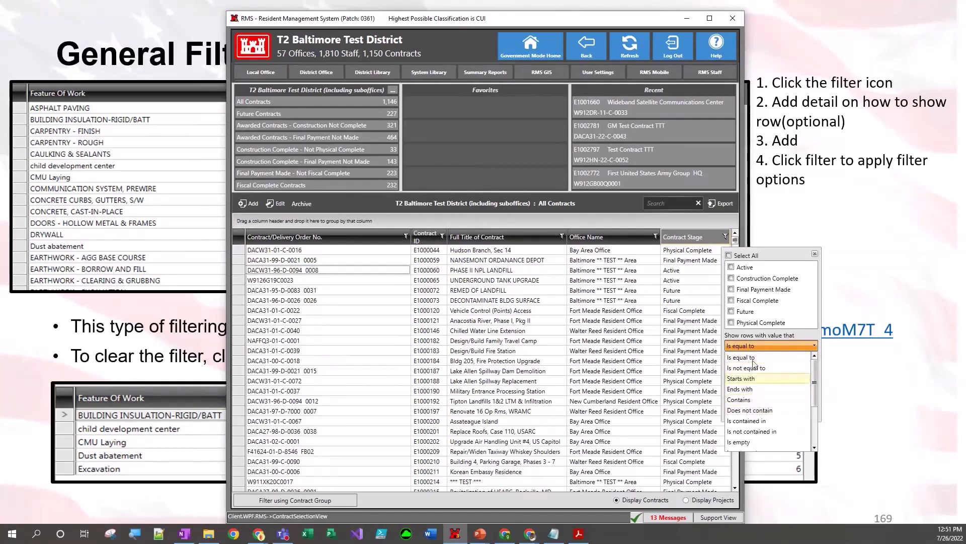
pyautogui.click(770, 346)
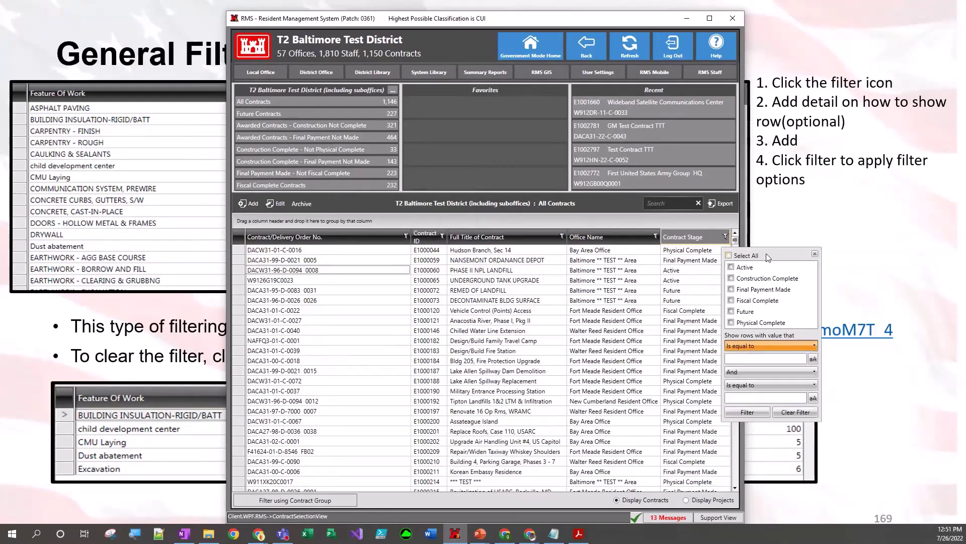
pyautogui.click(732, 267)
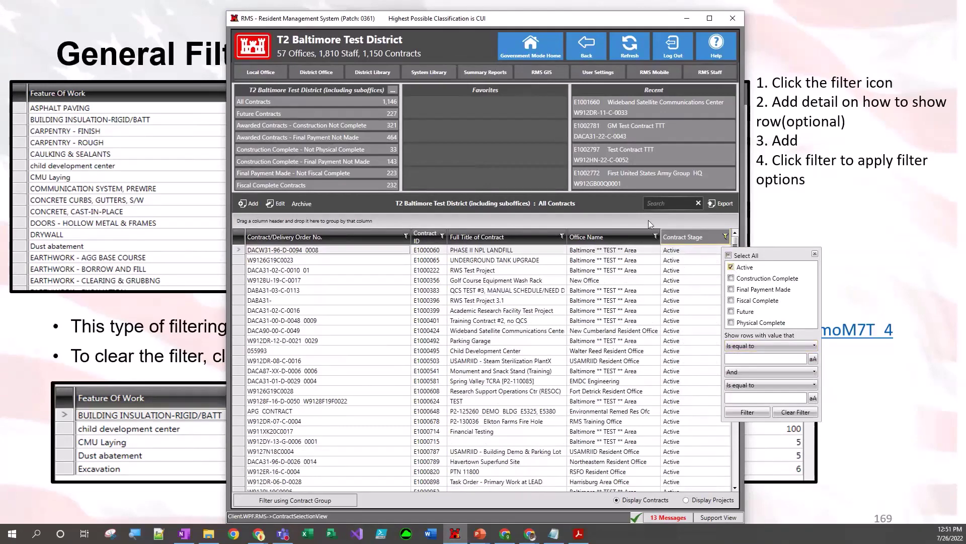
pyautogui.click(732, 267)
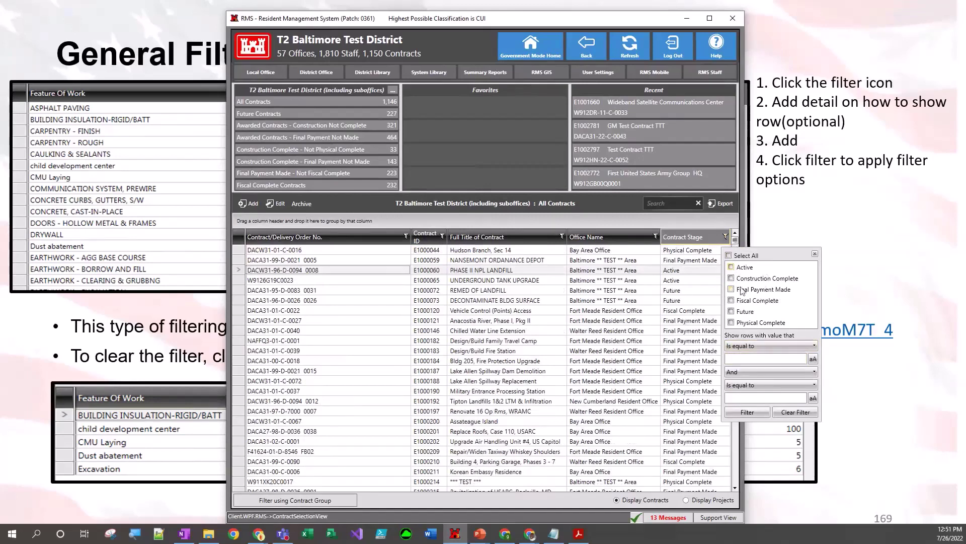
pyautogui.click(732, 268)
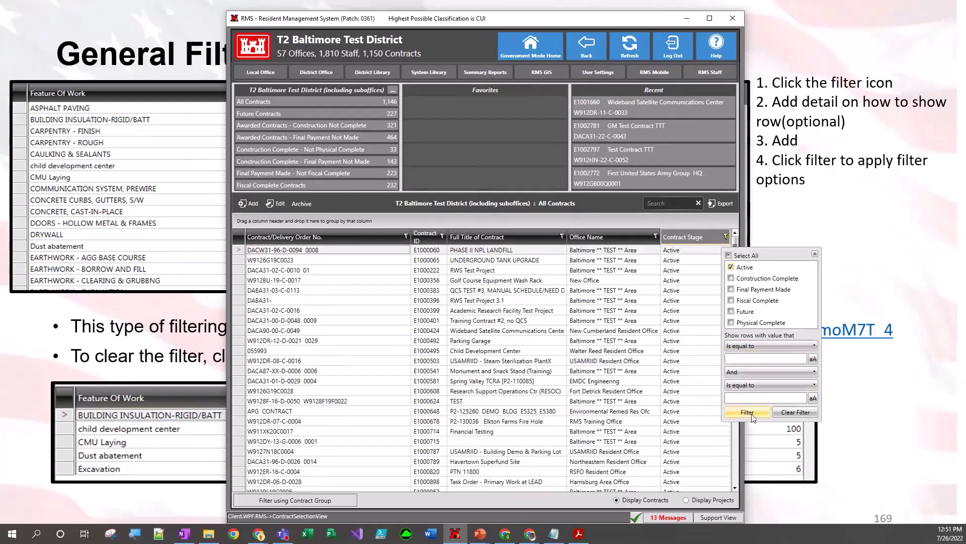
# Clear the Contract Stage filter to list contracts of every stage again.
pyautogui.click(815, 253)
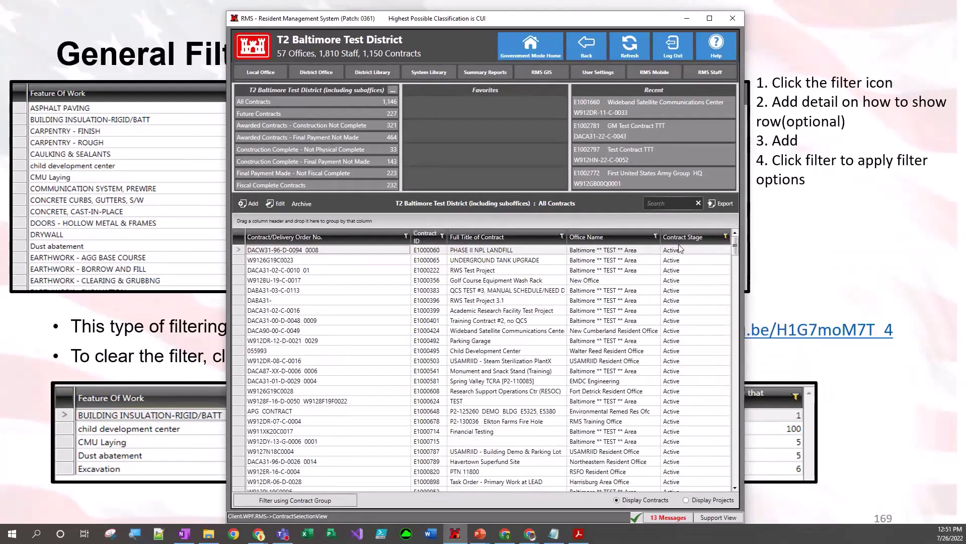
pyautogui.click(725, 237)
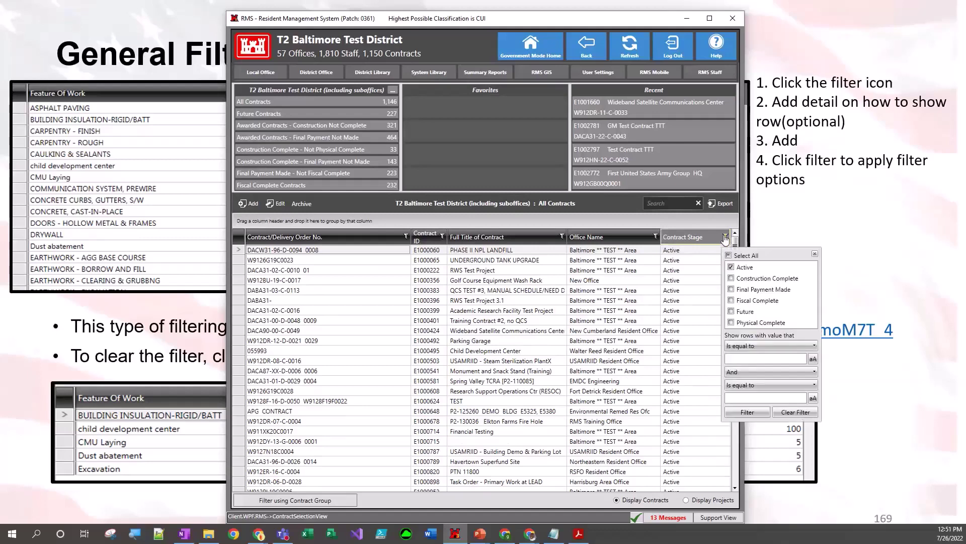
pyautogui.click(796, 412)
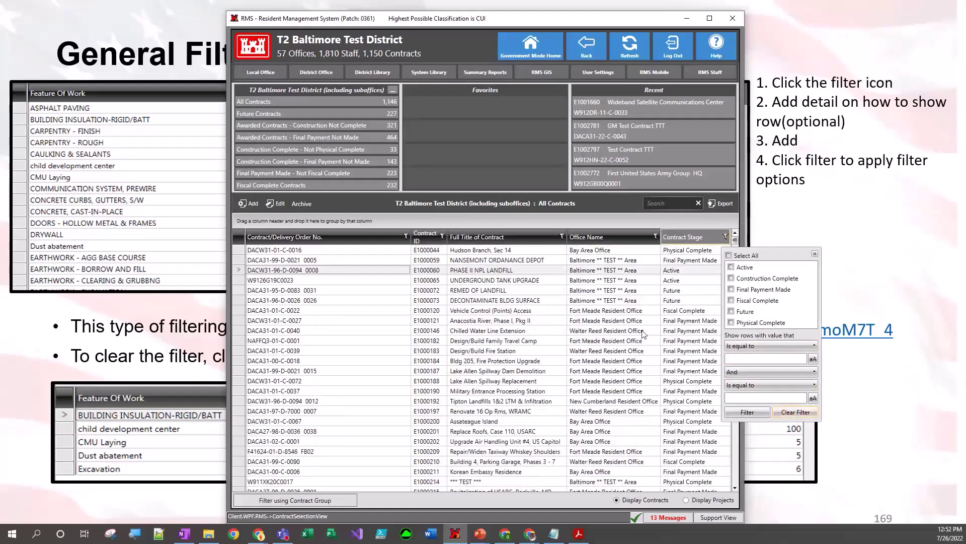
pyautogui.click(679, 320)
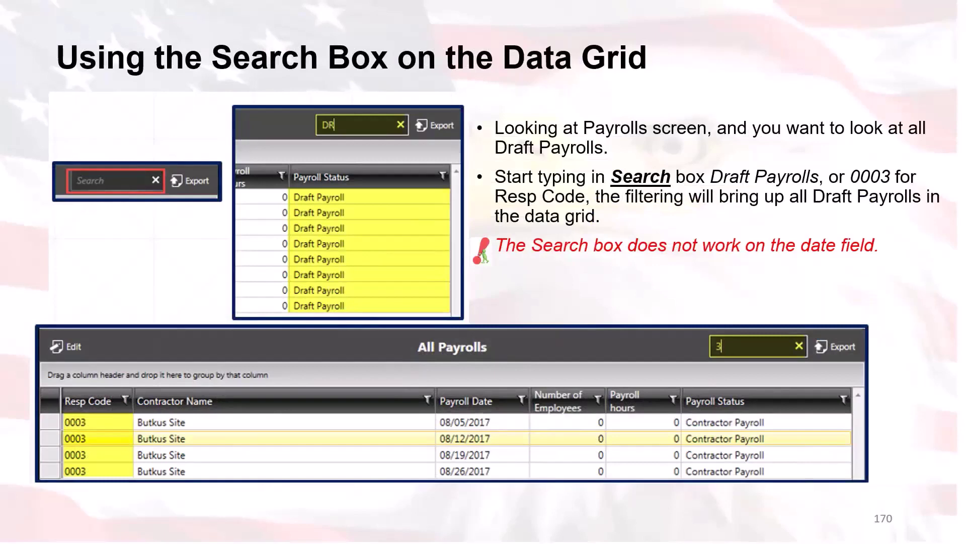
# Reenter the Baltimore Test (T2) district from the map and open Request for Information in the Wideband Satellite Communications Center contract.
pyautogui.hotkey('alt', 'Tab')
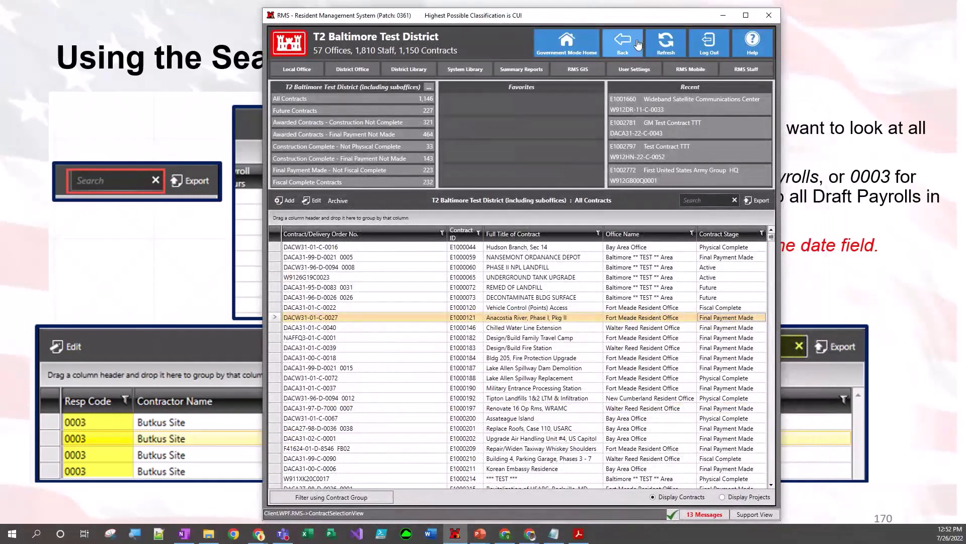
pyautogui.click(622, 43)
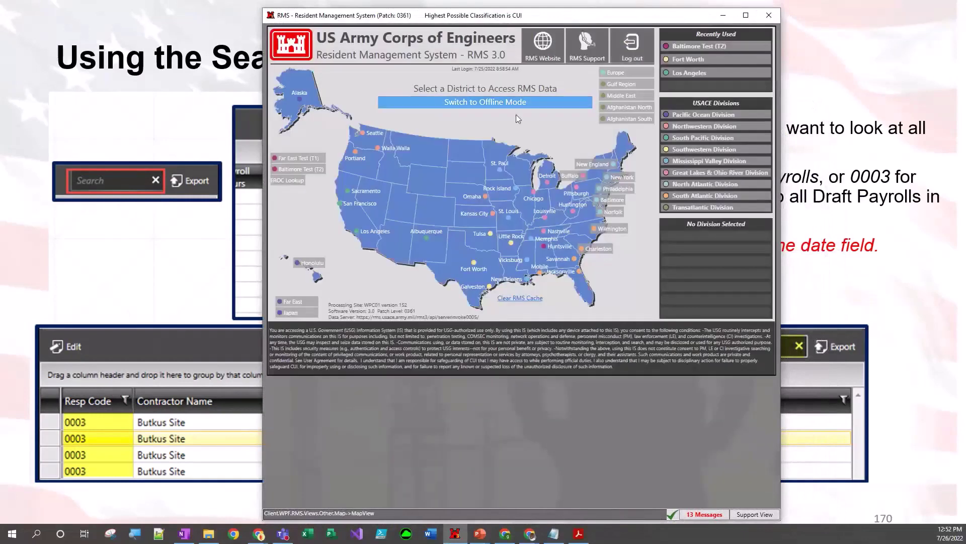
pyautogui.click(316, 171)
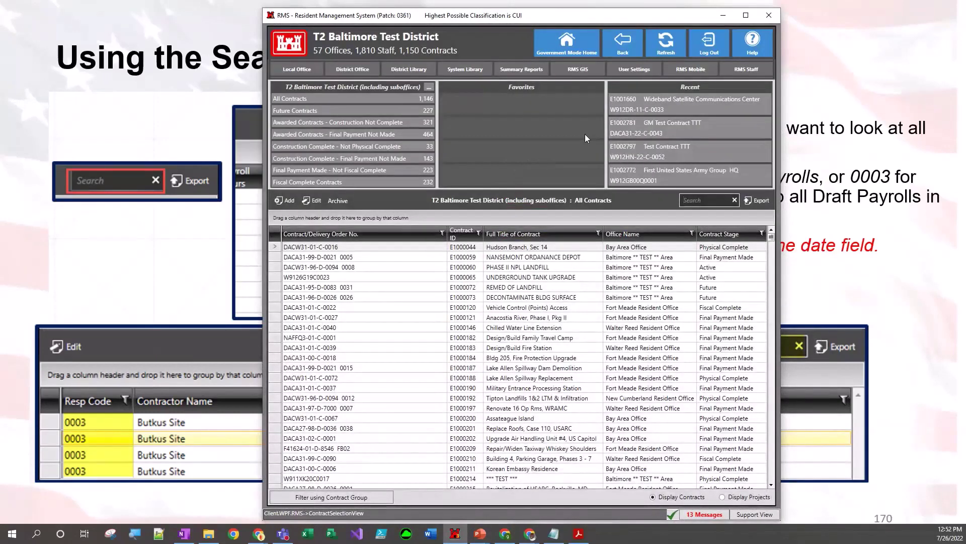
pyautogui.click(647, 108)
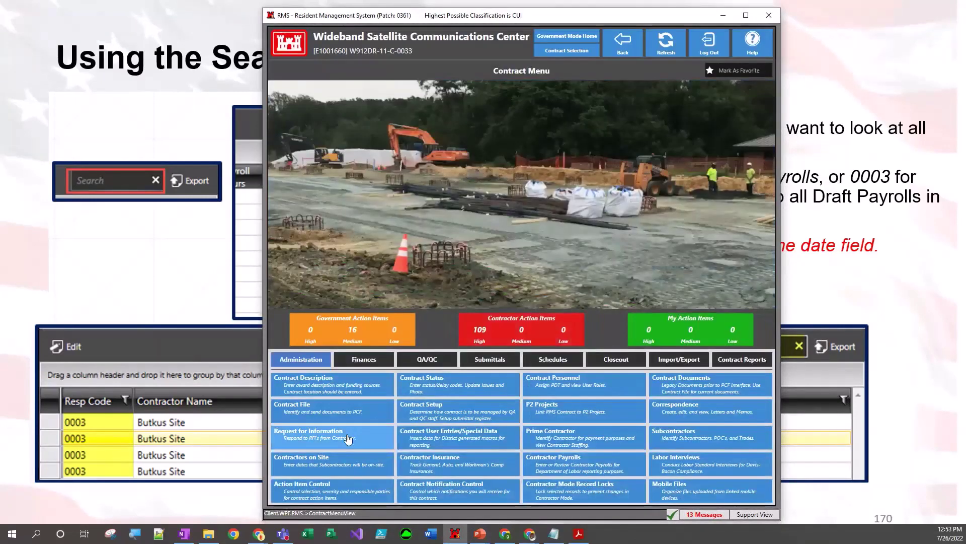
pyautogui.click(347, 436)
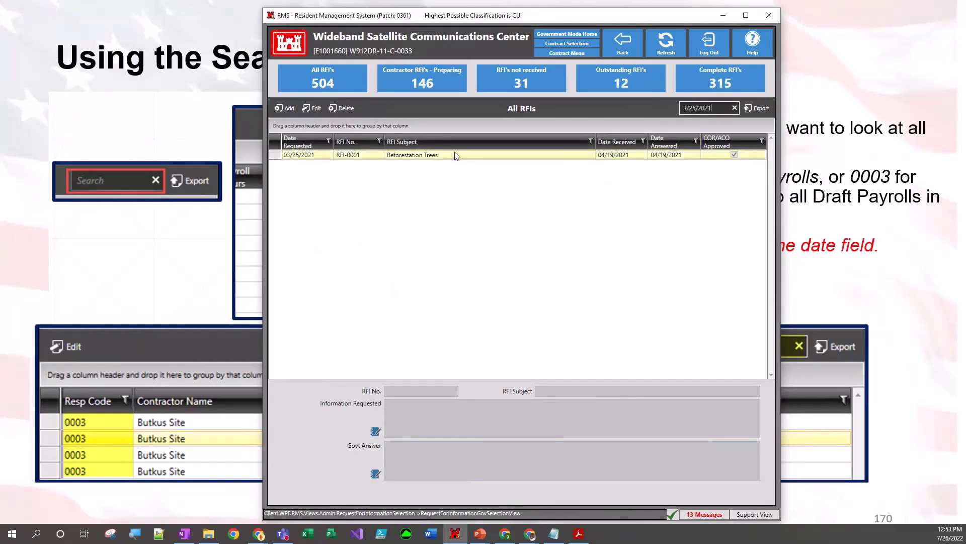
# Clear the current search in the All RFIs list and search for 2011.
pyautogui.click(735, 108)
pyautogui.write('2011')
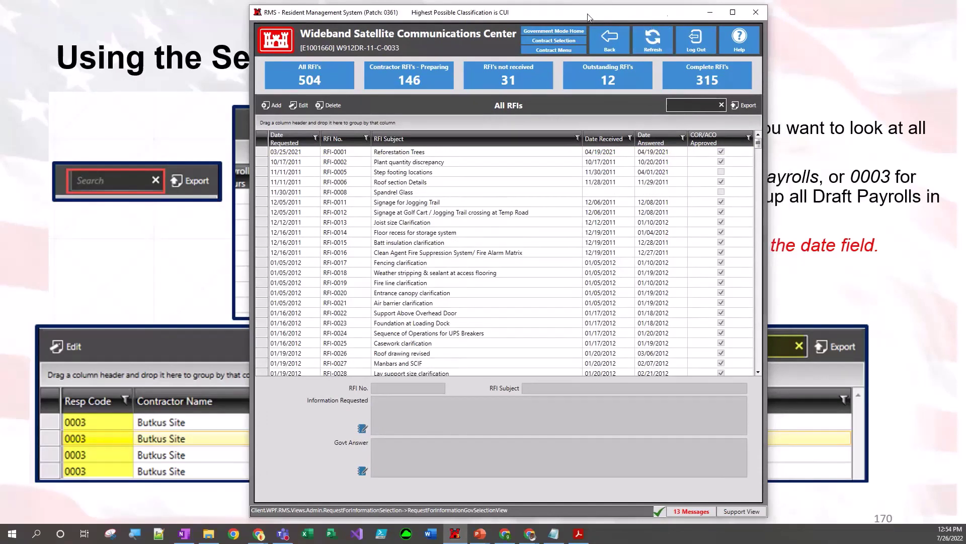
# Advance the presentation to the Contractor Payrolls slide and return to RMS.
pyautogui.moveTo(590, 18); pyautogui.dragTo(580, 543)
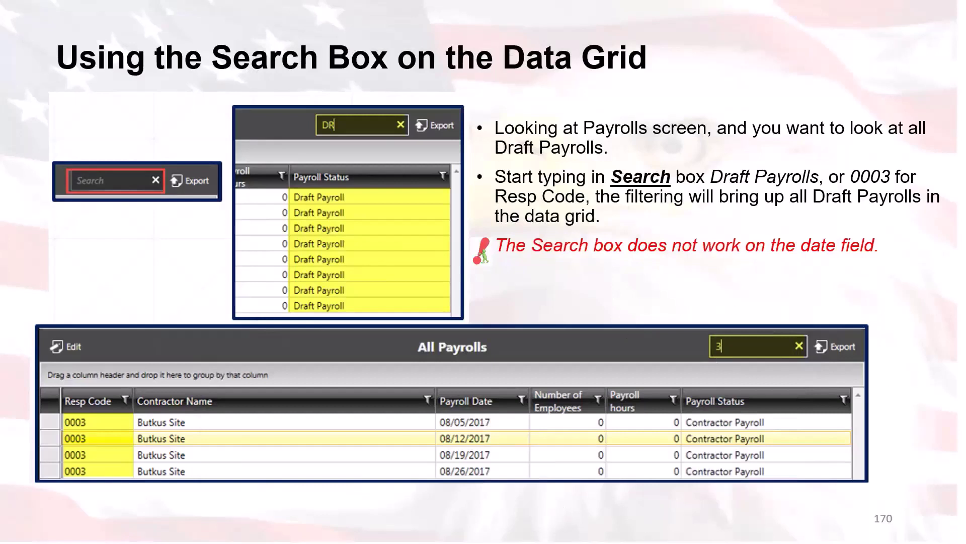
pyautogui.press('Right')
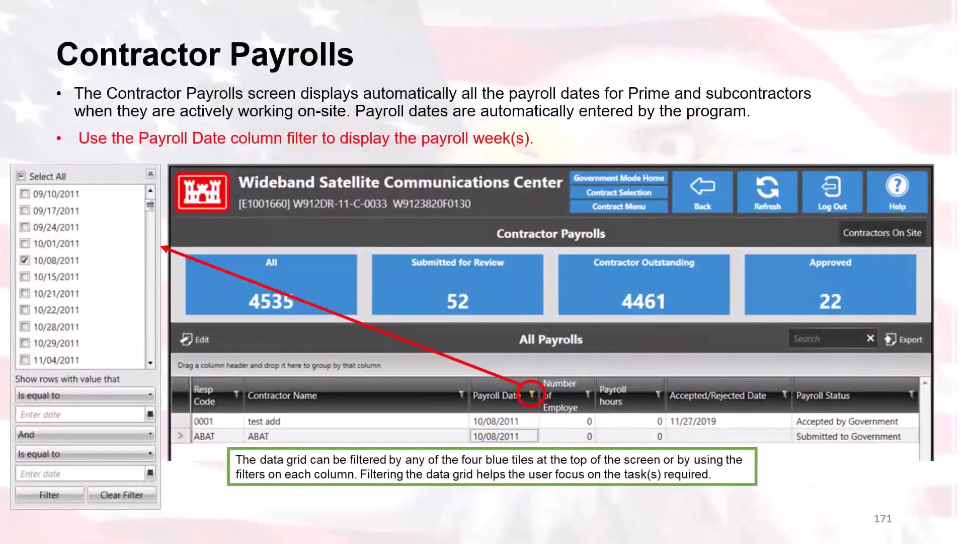
pyautogui.moveTo(623, 543); pyautogui.dragTo(583, 25)
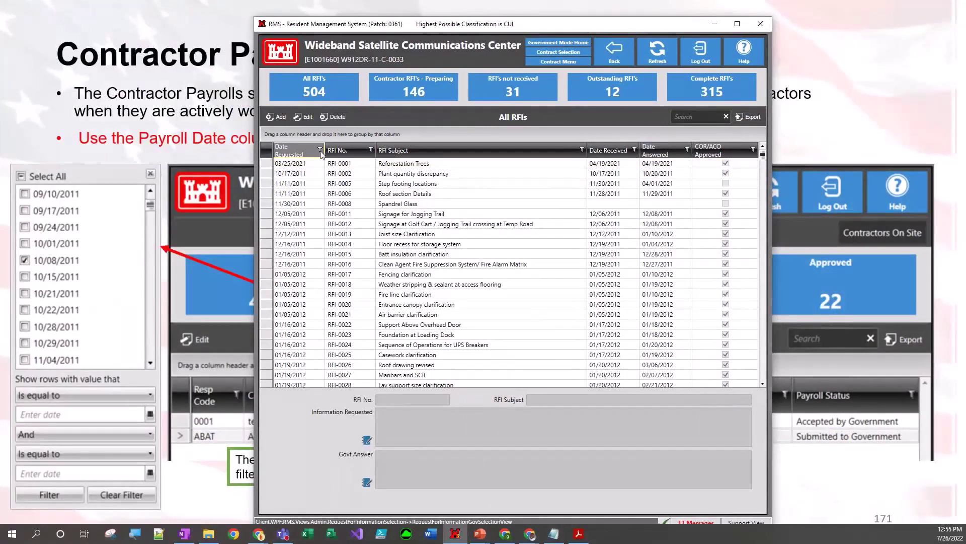
# Set the first Date Requested filter condition of the RFI list to greater than 03/01/2021.
pyautogui.click(320, 151)
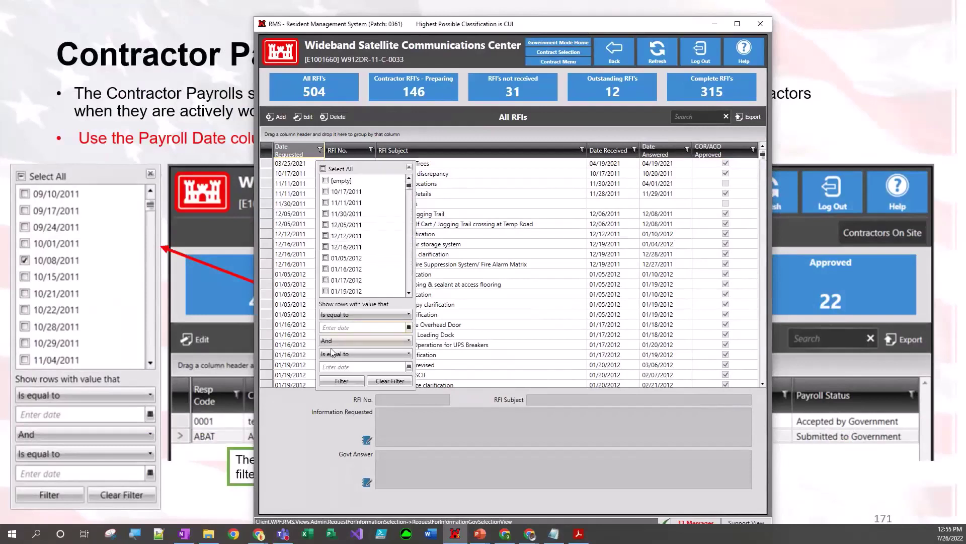
pyautogui.click(360, 315)
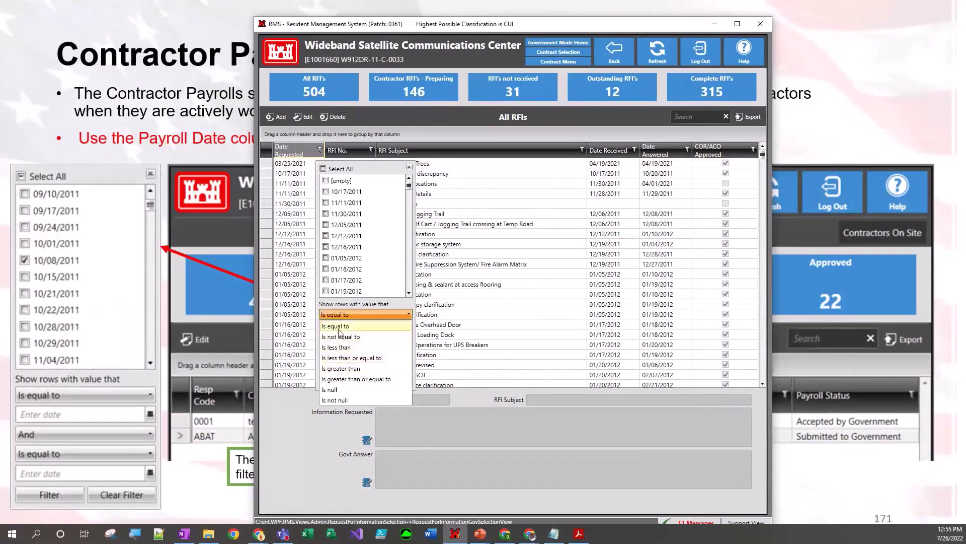
pyautogui.click(344, 369)
pyautogui.click(349, 327)
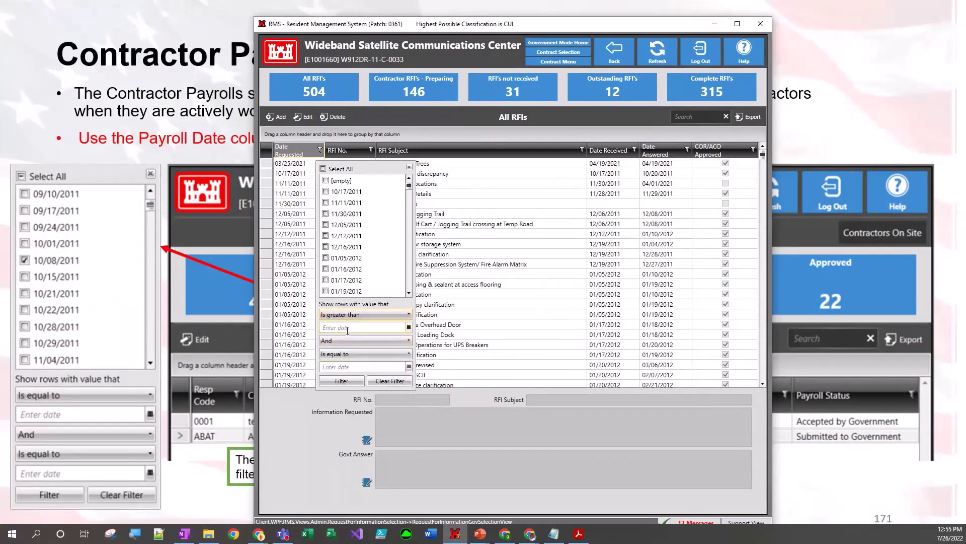
pyautogui.write('03/01/2021')
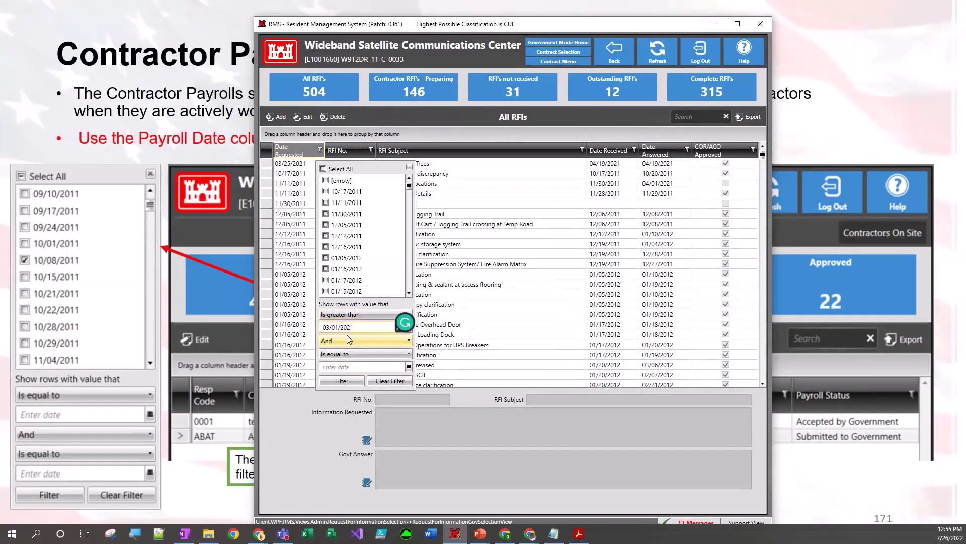
# Add a second Date Requested condition of less than or equal to 4/1/2021 and apply the filter to the RFIs.
pyautogui.click(357, 365)
pyautogui.click(359, 355)
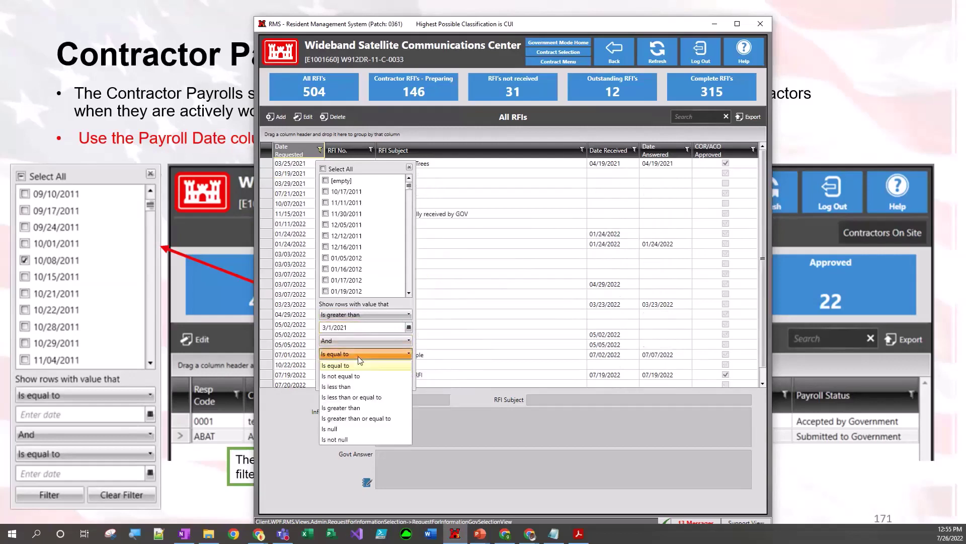
pyautogui.click(352, 397)
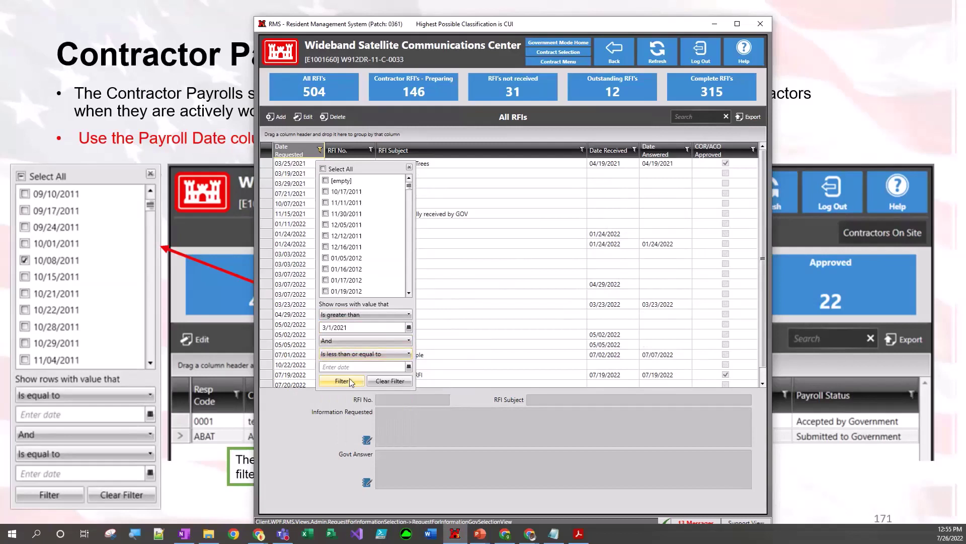
pyautogui.write('4')
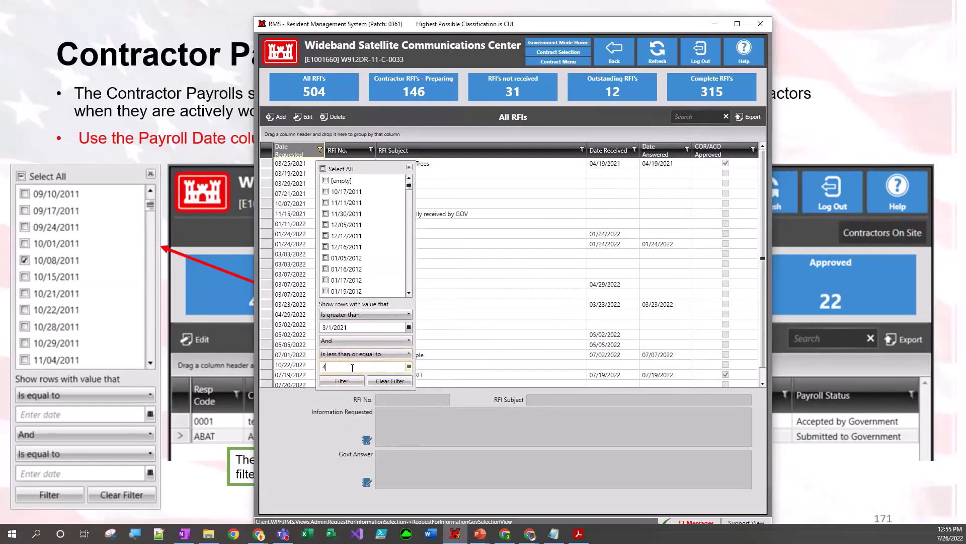
pyautogui.write('/01/1')
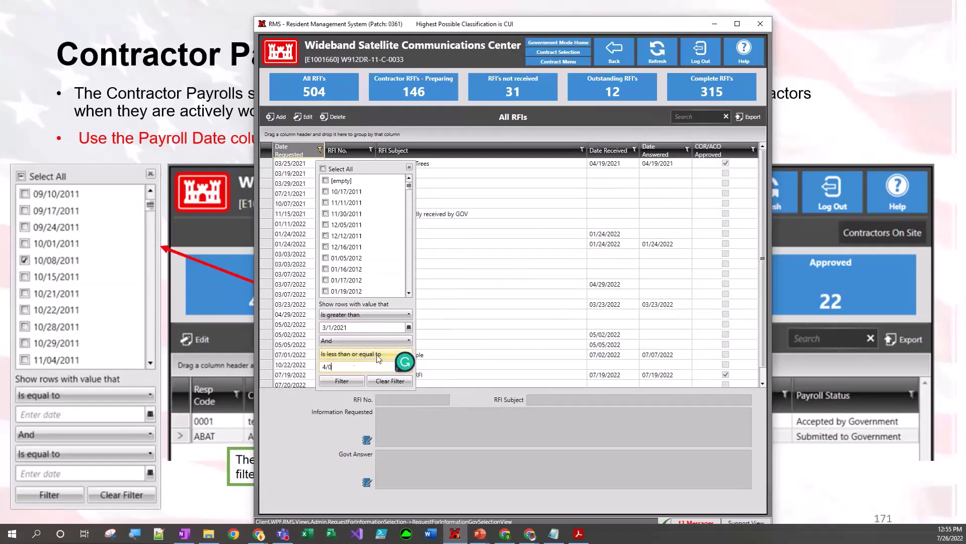
pyautogui.press('BackSpace')
pyautogui.write('1/2021')
pyautogui.click(341, 380)
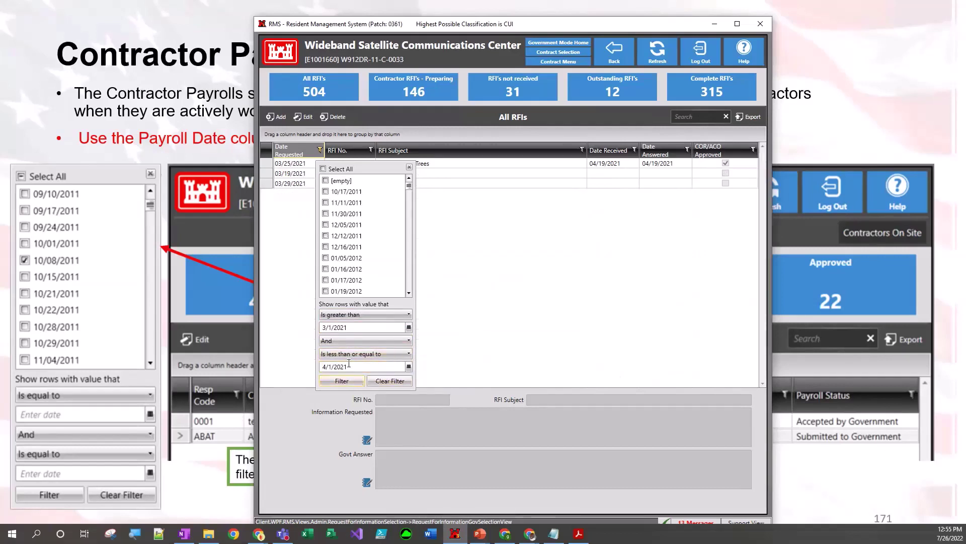
pyautogui.click(299, 319)
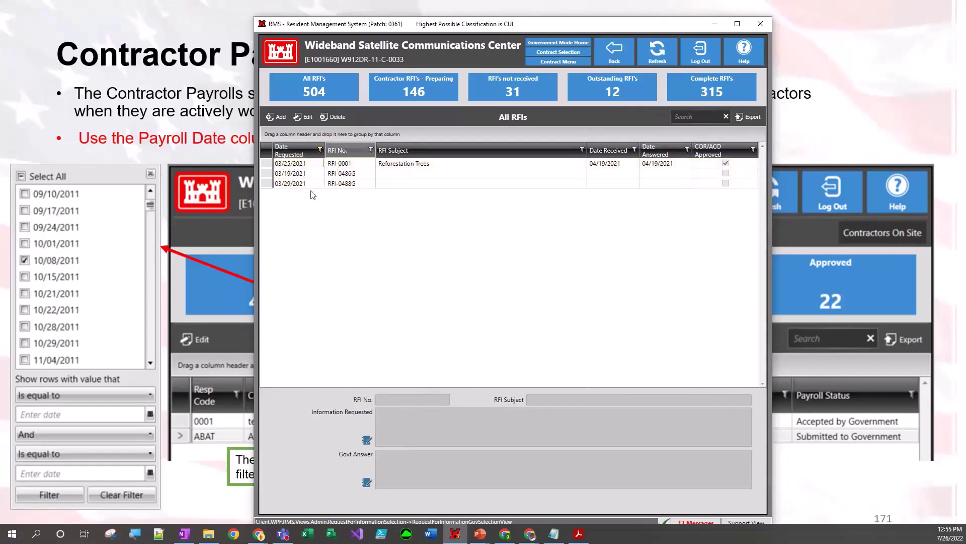
# Clear the Date Requested filter from the All RFIs list.
pyautogui.click(320, 150)
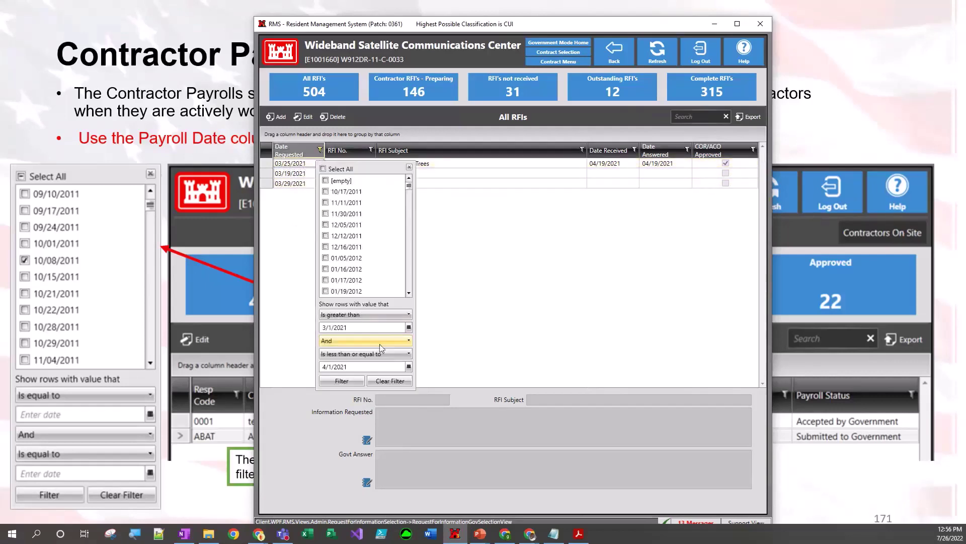
pyautogui.click(397, 381)
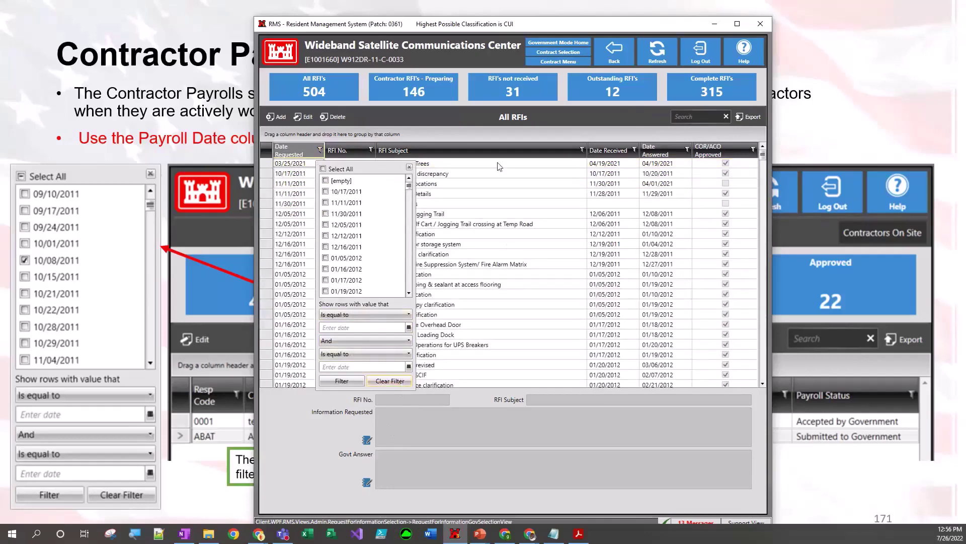
pyautogui.click(484, 163)
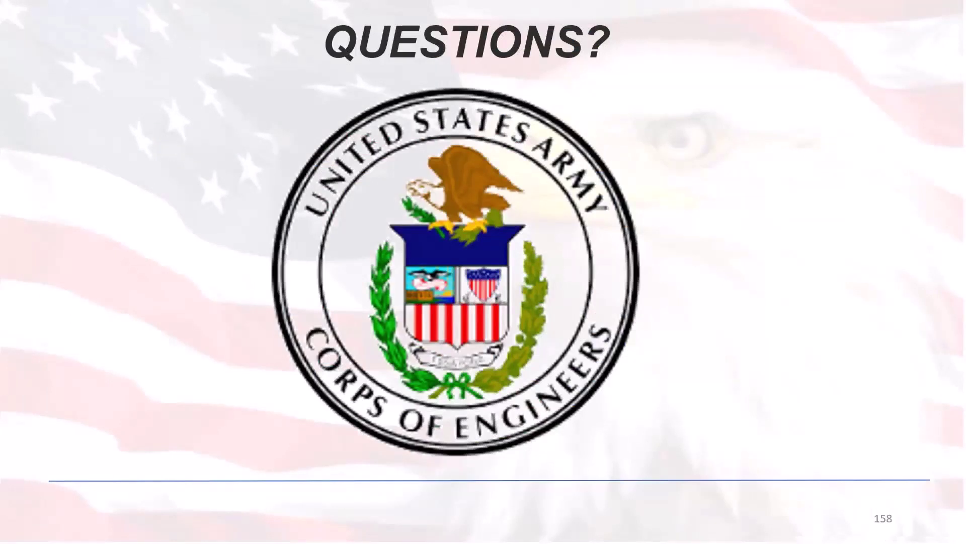